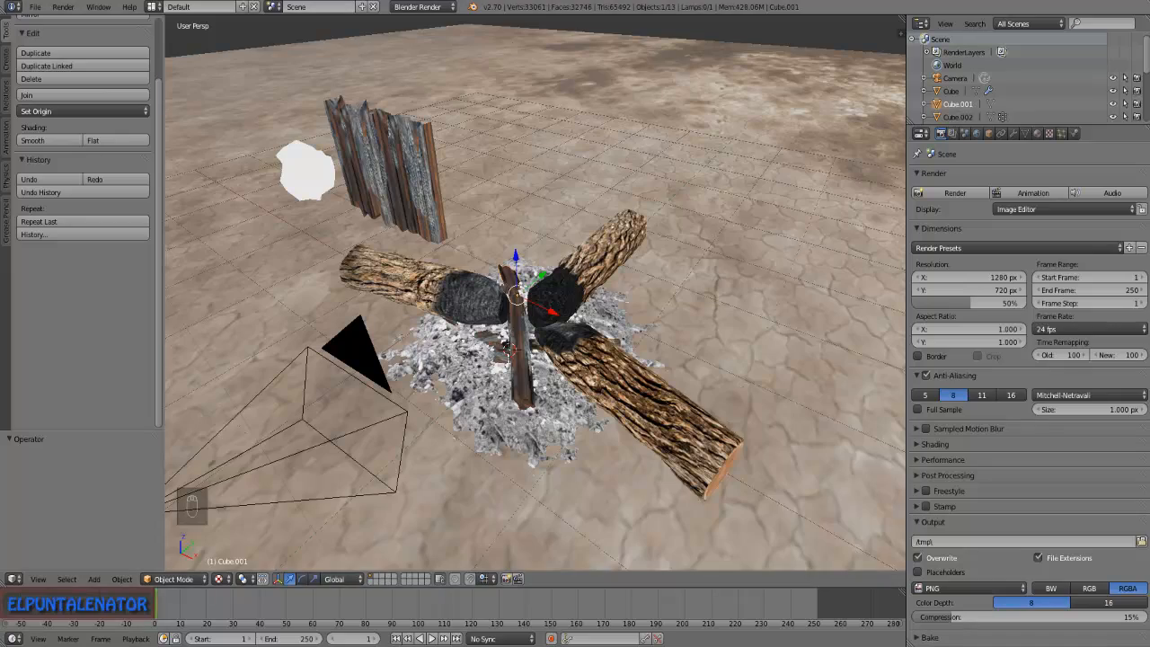
Examine the campfire scene from close up and from a distance, including the logs, planks, ash and the spare pieces.
{"action": "scroll", "coordinate": [509, 349], "scroll_direction": "up", "scroll_amount": 6}
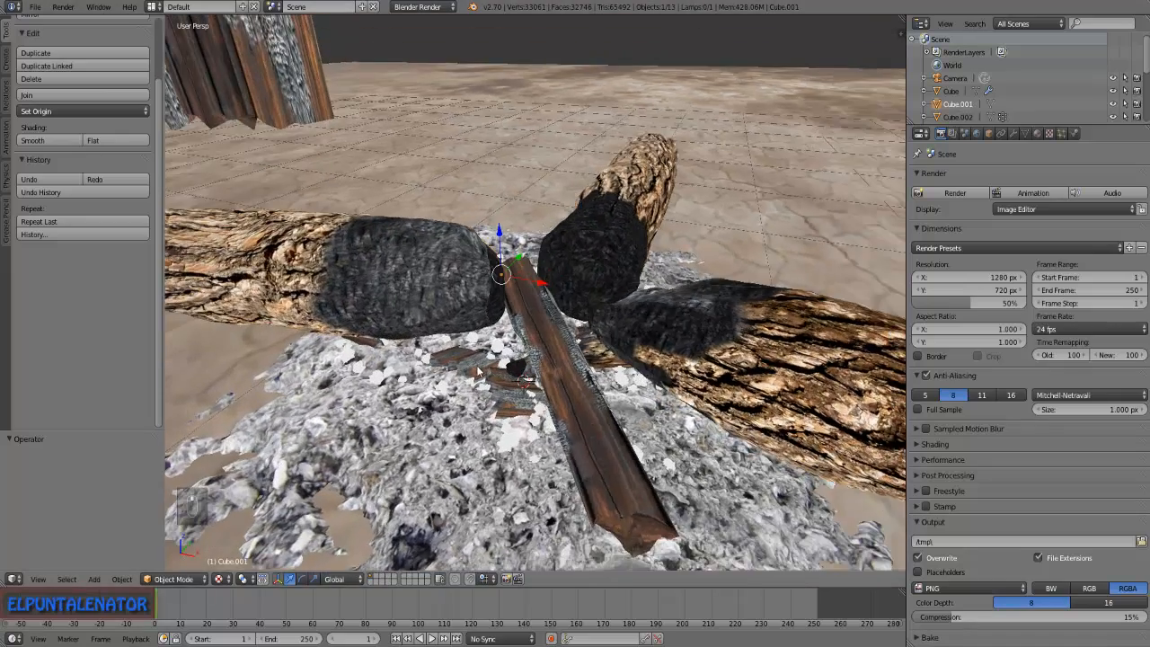
{"action": "scroll", "coordinate": [478, 371], "scroll_direction": "up", "scroll_amount": 2}
{"action": "scroll", "coordinate": [518, 348], "scroll_direction": "down", "scroll_amount": 3}
{"action": "middle_click_drag", "start_coordinate": [541, 340], "coordinate": [536, 299]}
{"action": "scroll", "coordinate": [614, 360], "scroll_direction": "down", "scroll_amount": 2}
{"action": "scroll", "coordinate": [555, 370], "scroll_direction": "down", "scroll_amount": 3}
{"action": "scroll", "coordinate": [483, 295], "scroll_direction": "up", "scroll_amount": 2}
{"action": "scroll", "coordinate": [580, 306], "scroll_direction": "up", "scroll_amount": 2}
{"action": "scroll", "coordinate": [563, 312], "scroll_direction": "down", "scroll_amount": 1}
{"action": "scroll", "coordinate": [563, 313], "scroll_direction": "down", "scroll_amount": 2}
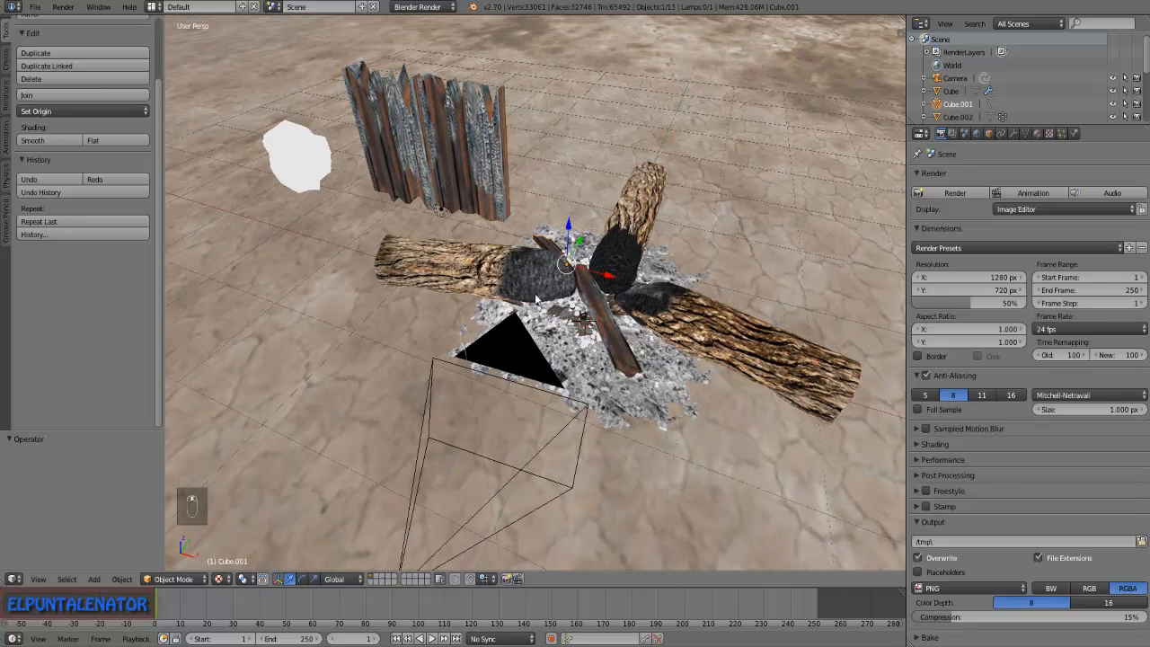
Move the white ash piece and the upright wooden planks behind the campfire to layer 11.
{"action": "right_click", "coordinate": [286, 160]}
{"action": "right_click", "coordinate": [381, 146], "text": "shift"}
{"action": "middle_click_drag", "start_coordinate": [432, 152], "coordinate": [308, 158]}
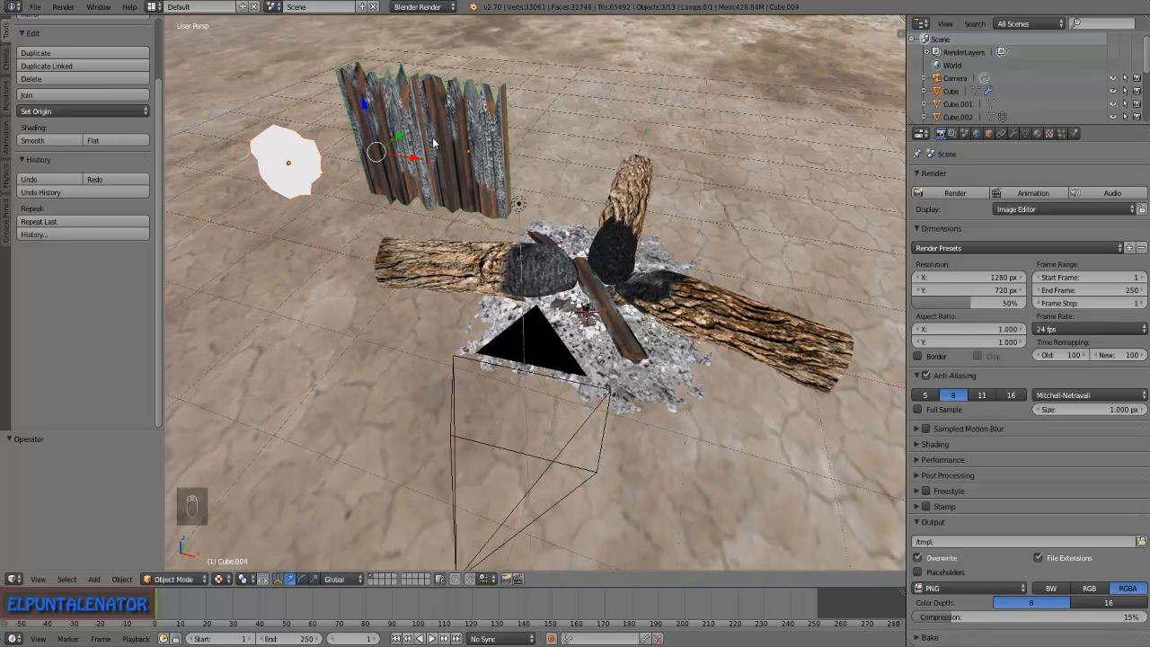
{"action": "key", "text": "m"}
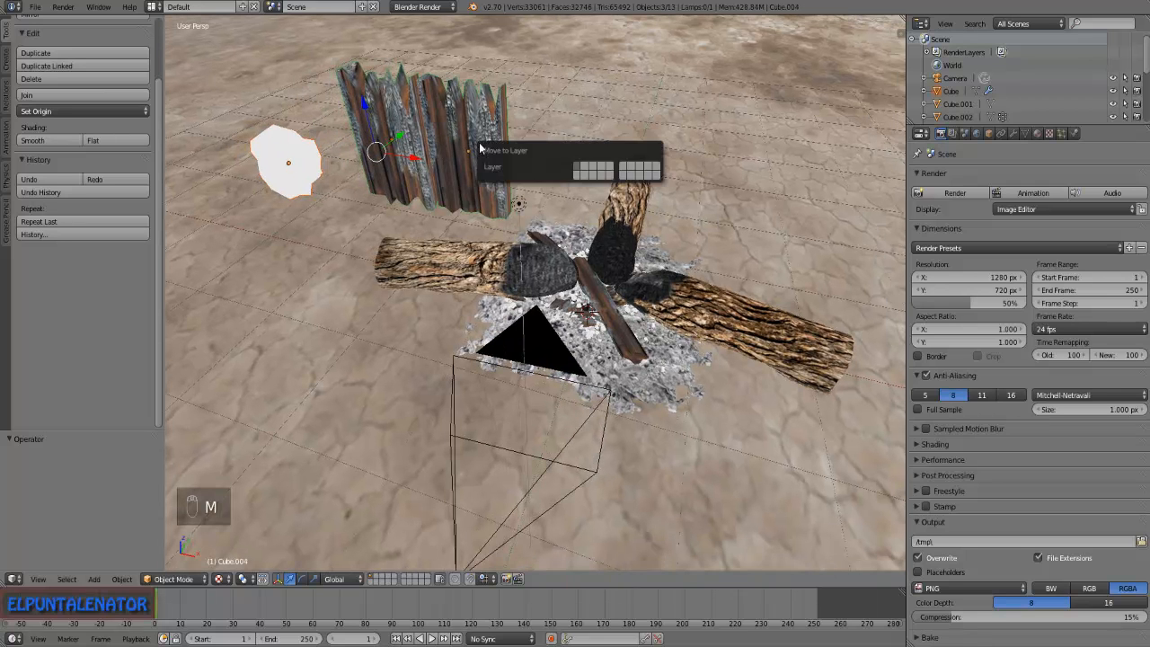
{"action": "left_click", "coordinate": [575, 175]}
{"action": "middle_click_drag", "start_coordinate": [575, 180], "coordinate": [542, 277]}
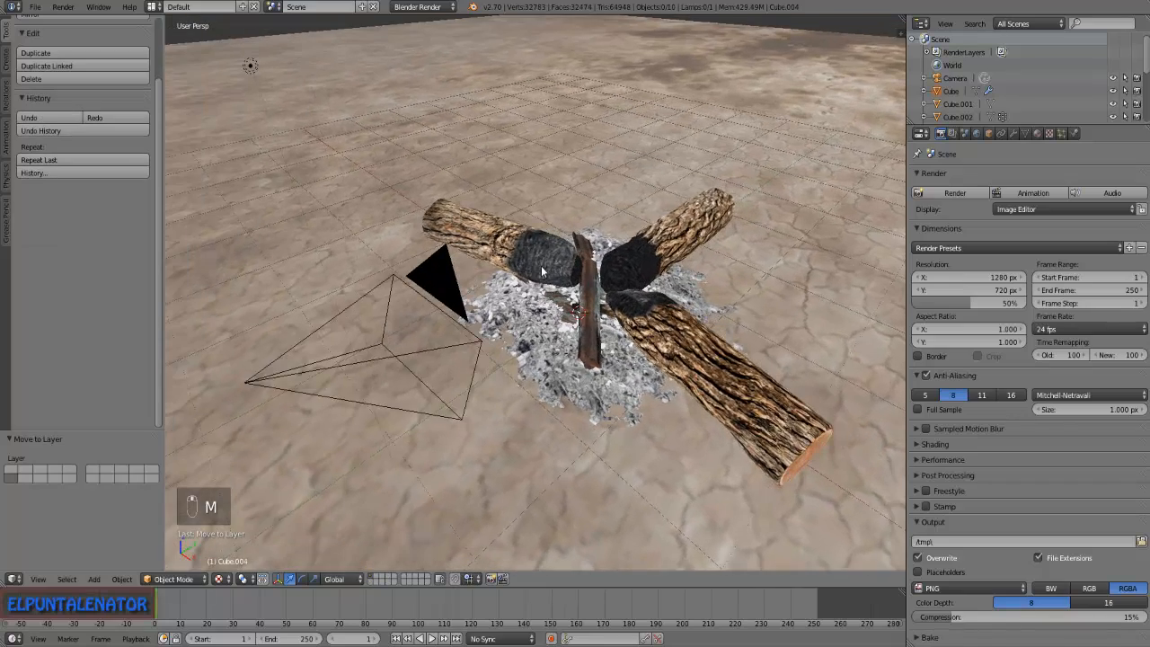
Look through the camera and fly it backward so that all three logs fit inside the frame.
{"action": "scroll", "coordinate": [541, 272], "scroll_direction": "up", "scroll_amount": 2}
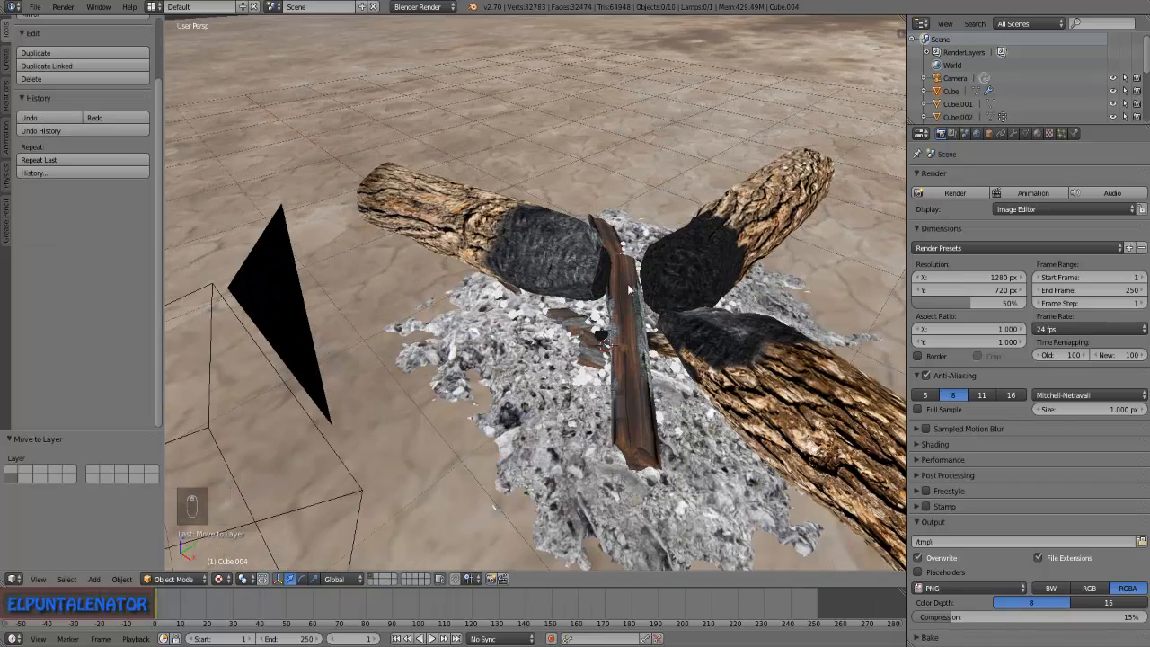
{"action": "scroll", "coordinate": [620, 202], "scroll_direction": "down", "scroll_amount": 3}
{"action": "right_click", "coordinate": [341, 318]}
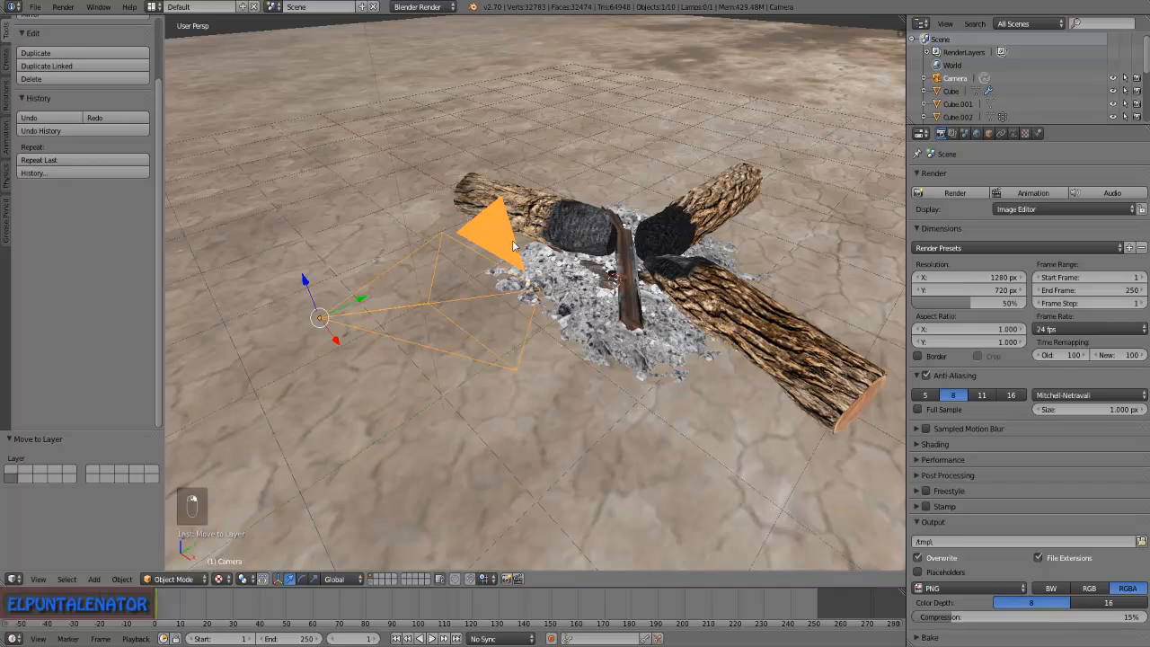
{"action": "key", "text": "KP_0"}
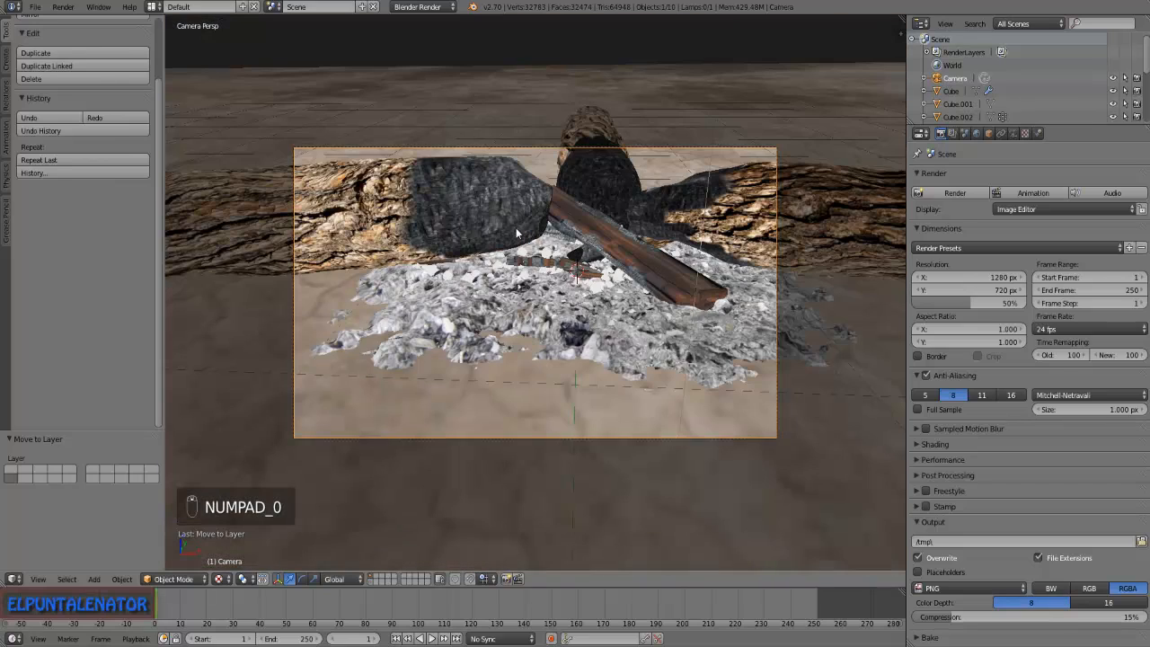
{"action": "key", "text": "shift+f"}
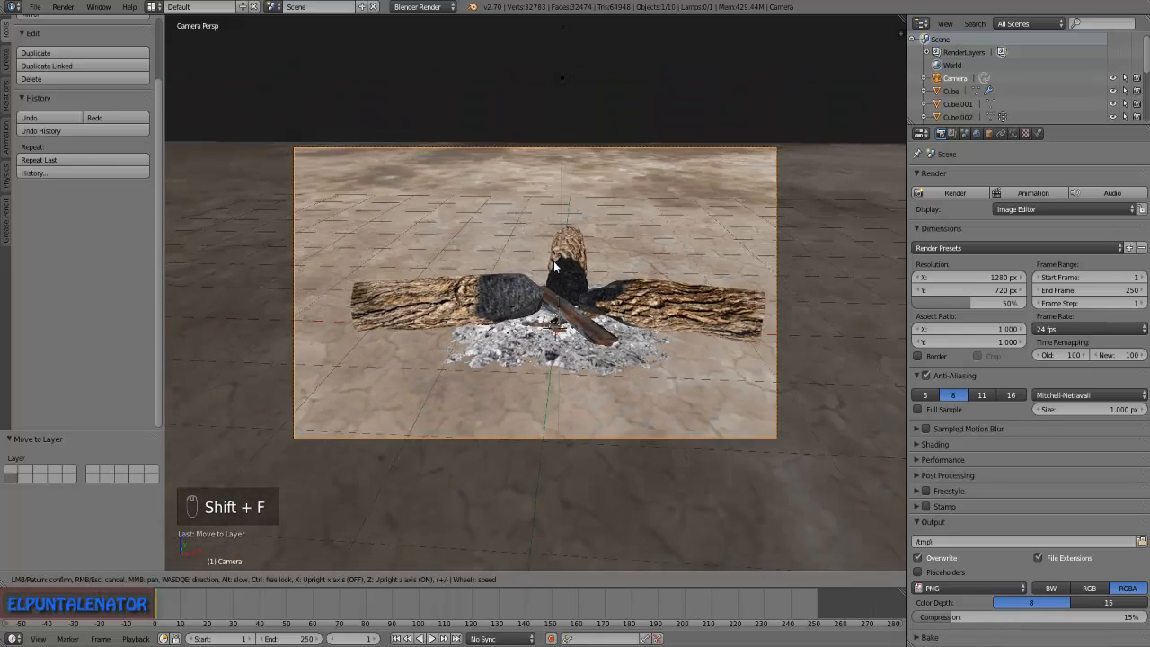
{"action": "left_click", "coordinate": [553, 235]}
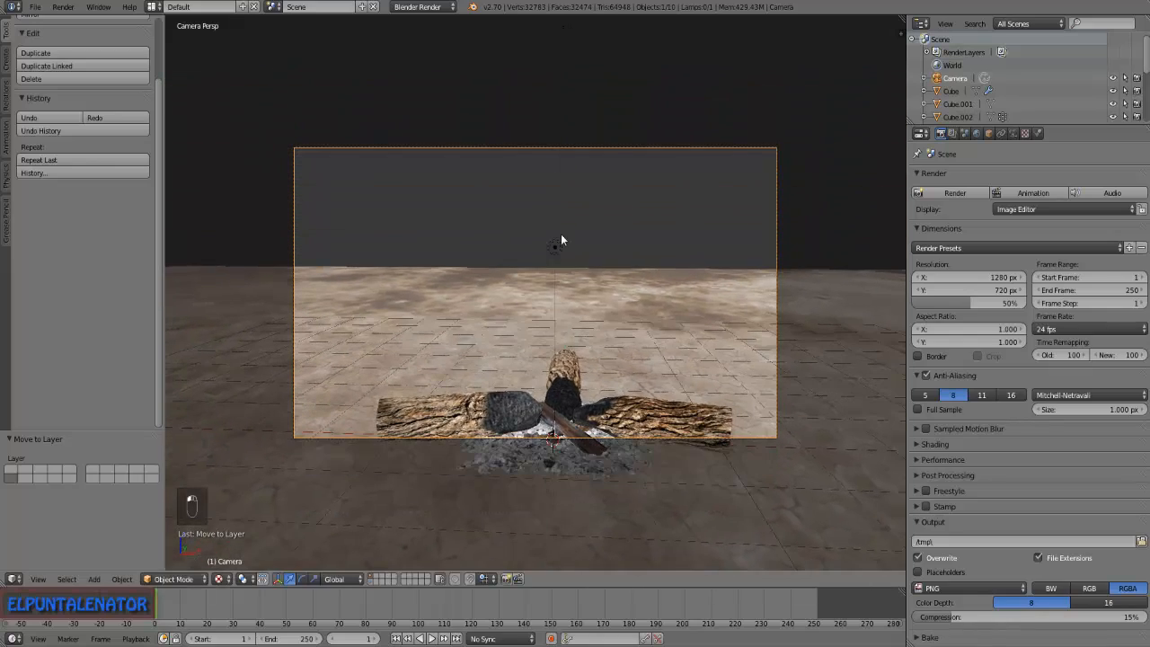
Lower the camera by about 1.2 units and fly it slightly closer to the campfire, keeping all the logs in frame.
{"action": "key", "text": "g"}
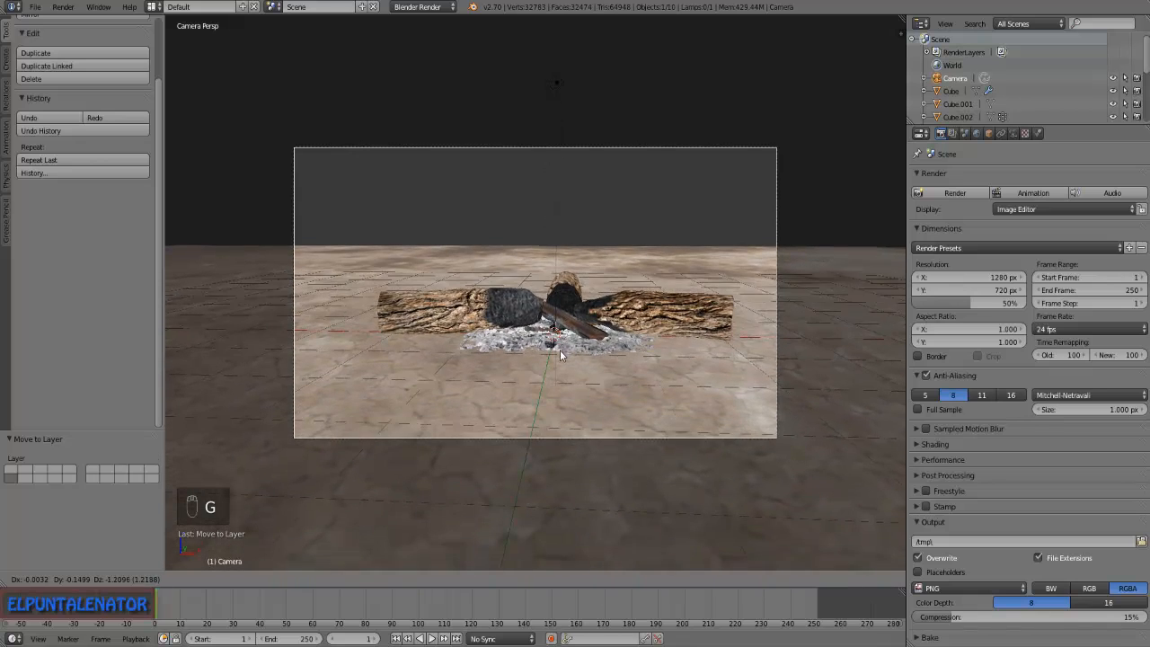
{"action": "left_click", "coordinate": [560, 355]}
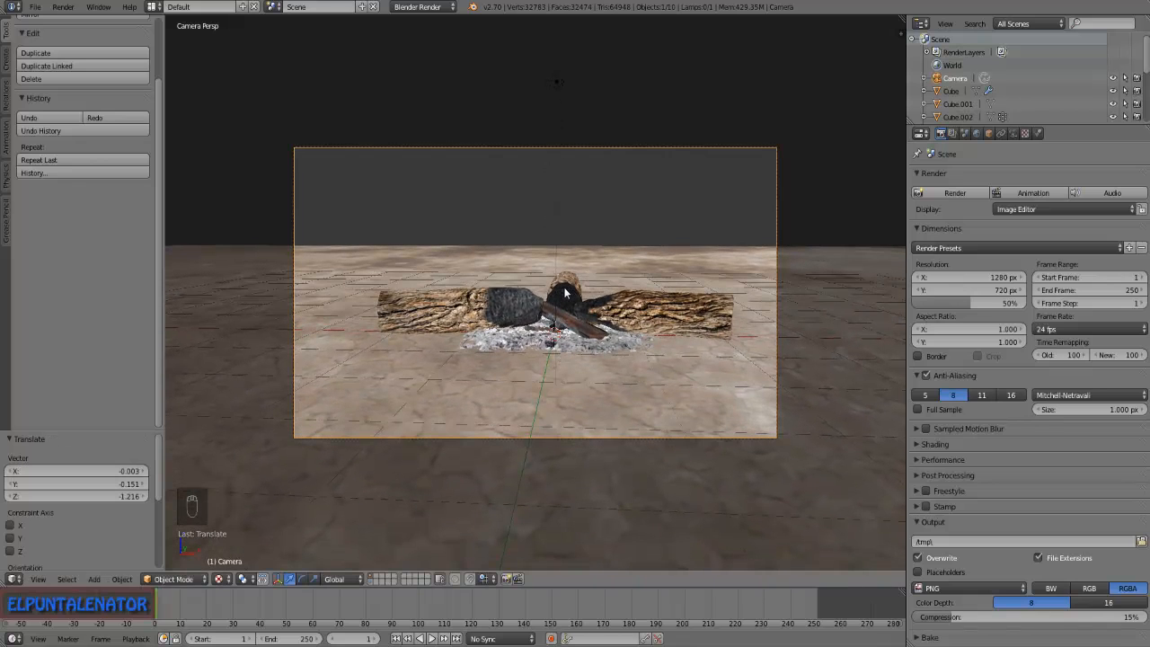
{"action": "key", "text": "shift+f"}
{"action": "scroll", "coordinate": [572, 278], "scroll_direction": "up", "scroll_amount": 3}
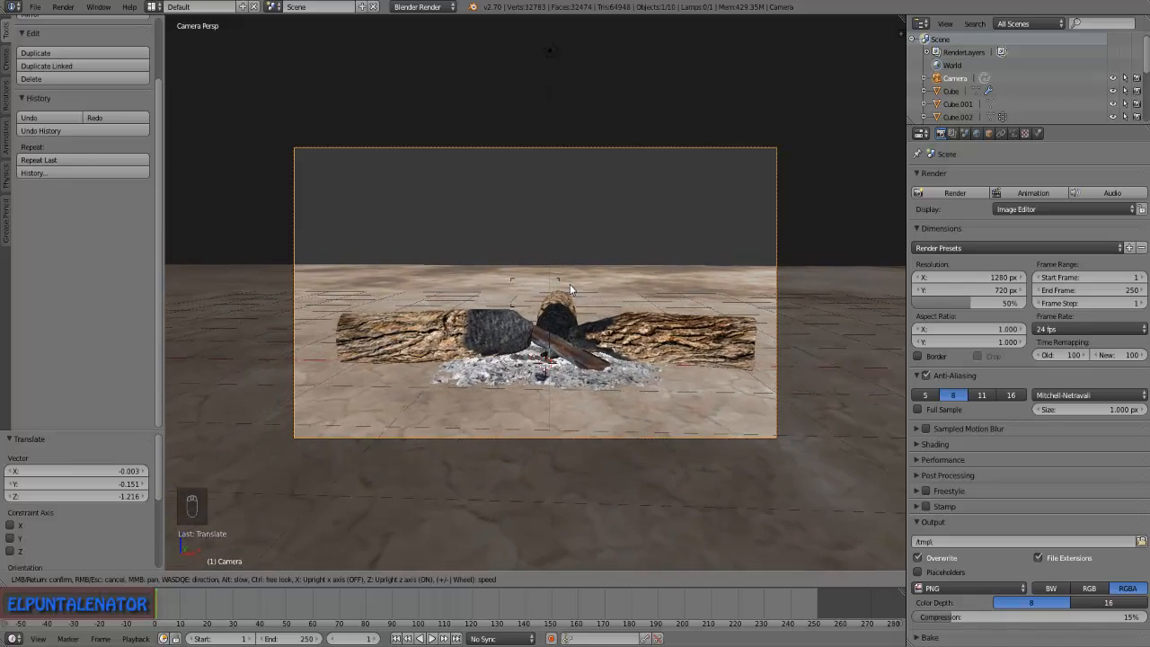
{"action": "left_click", "coordinate": [570, 284]}
{"action": "middle_click_drag", "start_coordinate": [570, 284], "coordinate": [377, 349]}
Enter Edit Mode on the left log, clear its selection and circle-select the burnt tip's vertices on the front side.
{"action": "scroll", "coordinate": [485, 359], "scroll_direction": "up", "scroll_amount": 5}
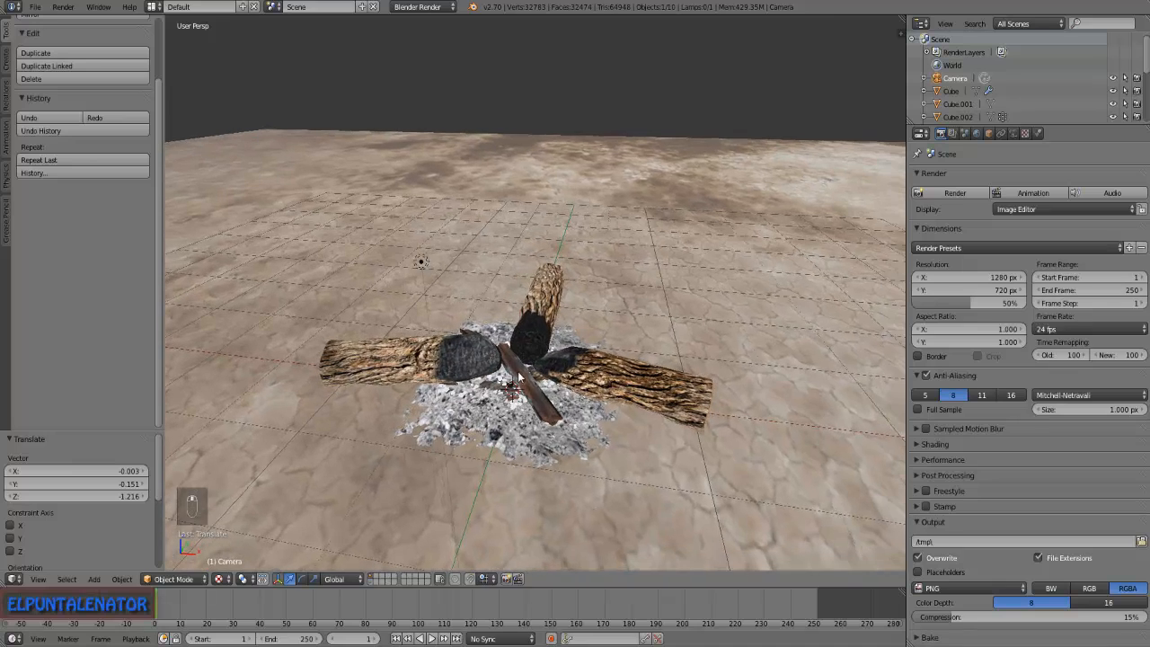
{"action": "right_click", "coordinate": [454, 351]}
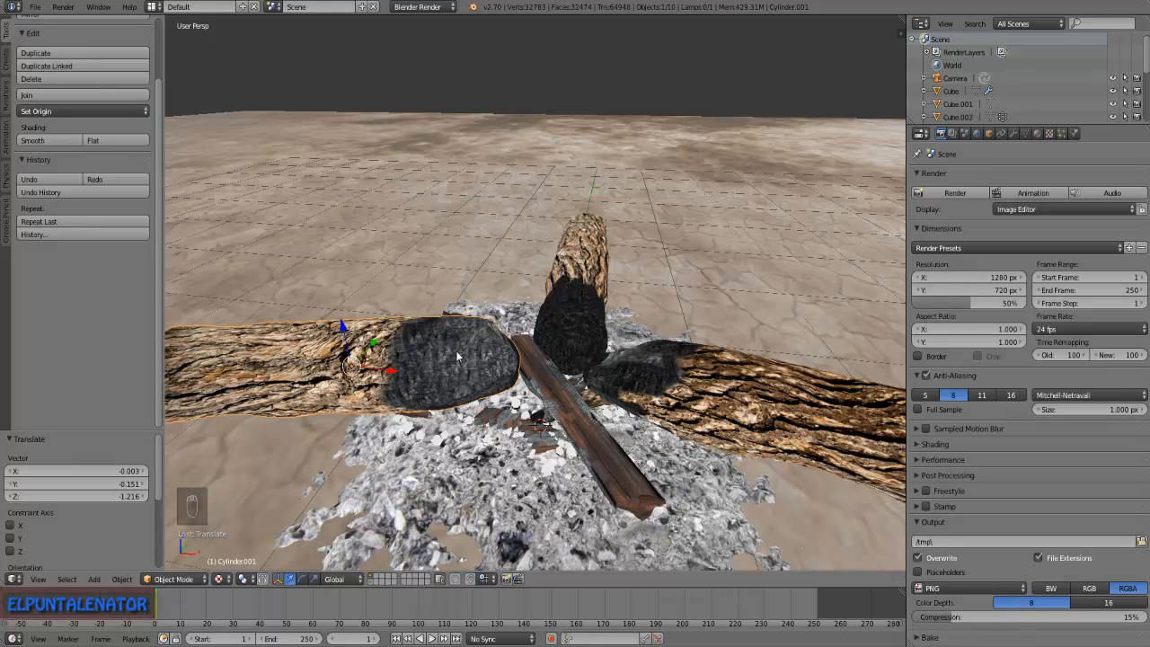
{"action": "scroll", "coordinate": [437, 358], "scroll_direction": "up", "scroll_amount": 1}
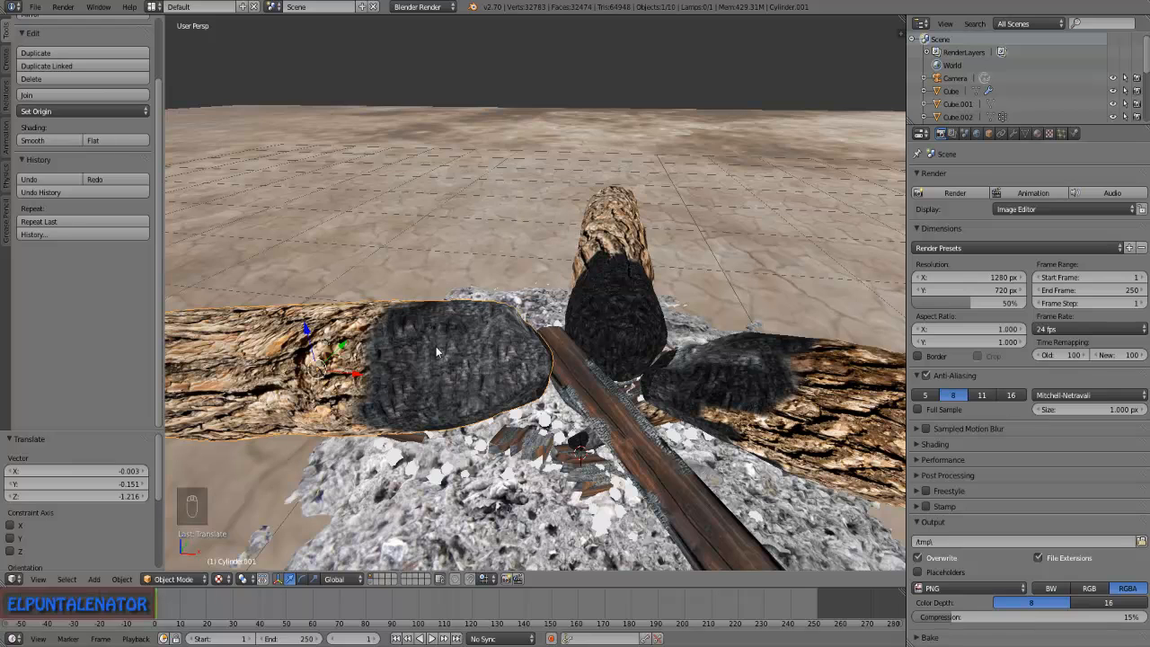
{"action": "key", "text": "Tab"}
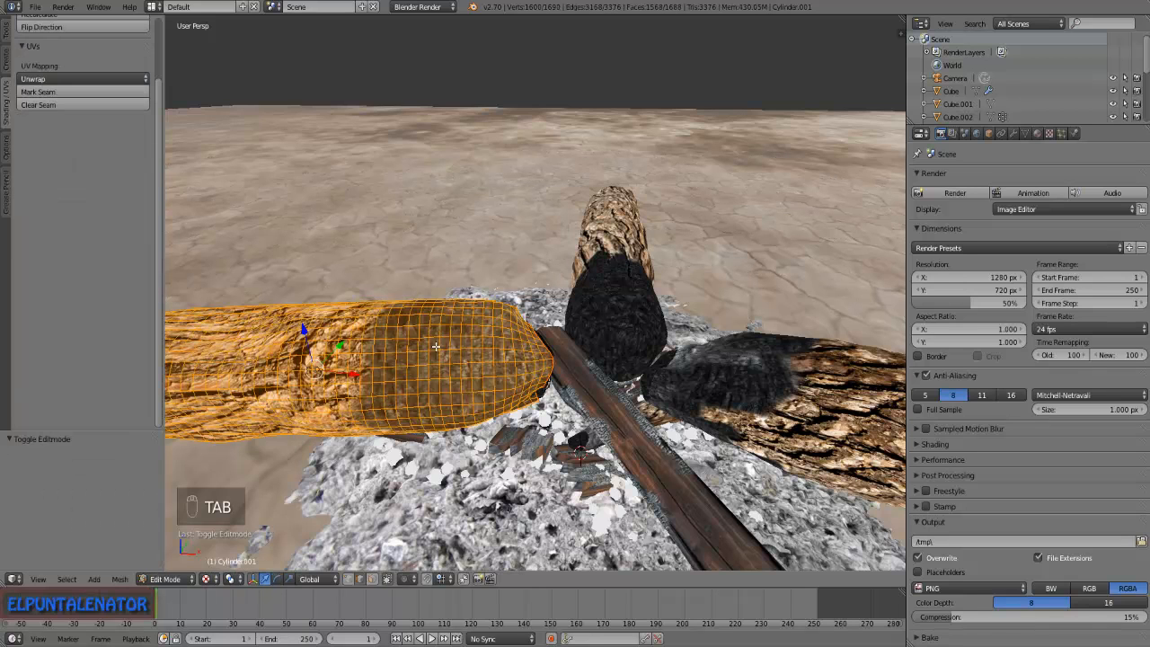
{"action": "key", "text": "a"}
{"action": "key", "text": "a"}
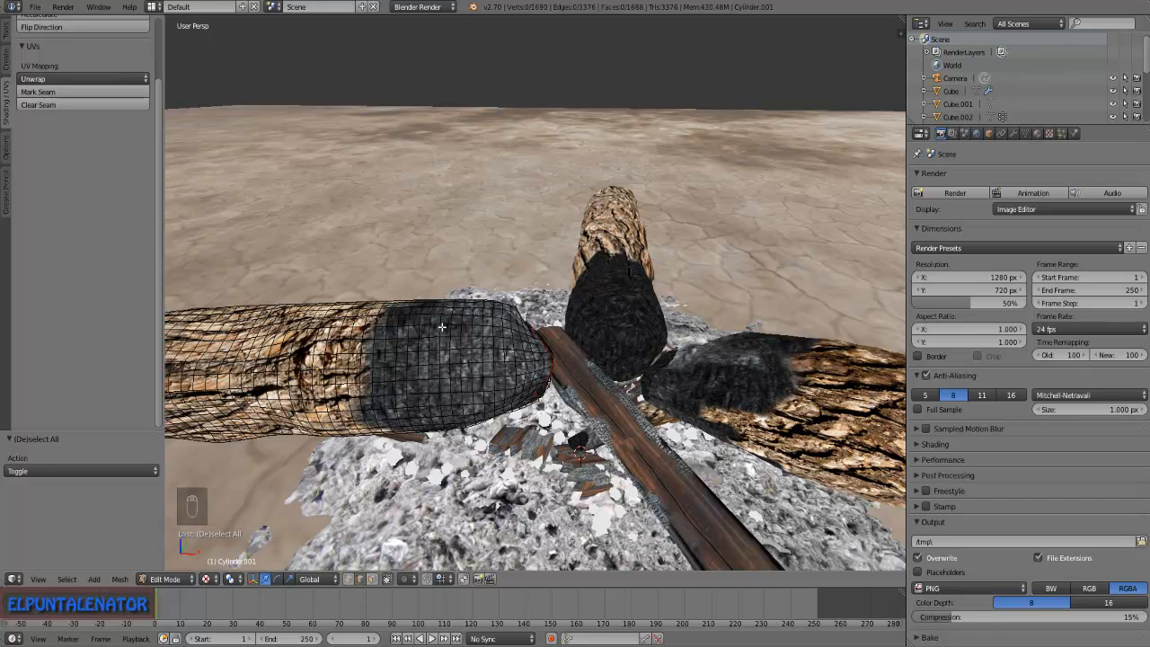
{"action": "key", "text": "c"}
{"action": "mouse_move", "coordinate": [454, 314]}
{"action": "left_mouse_down"}
{"action": "mouse_move", "coordinate": [420, 357]}
{"action": "mouse_move", "coordinate": [435, 395]}
{"action": "mouse_move", "coordinate": [503, 391]}
{"action": "mouse_move", "coordinate": [476, 341]}
{"action": "mouse_move", "coordinate": [480, 377]}
{"action": "mouse_move", "coordinate": [508, 323]}
{"action": "mouse_move", "coordinate": [532, 381]}
{"action": "left_mouse_up"}
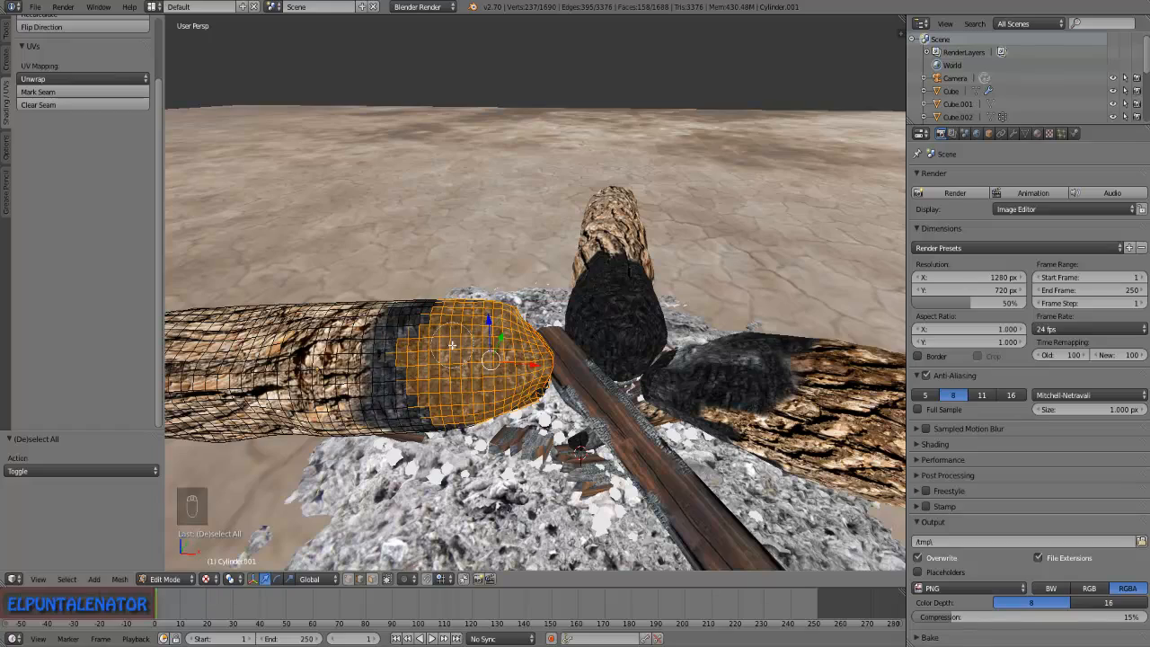
Add the vertices on the back side of the left log's burnt tip to the selection with Circle Select.
{"action": "middle_click_drag", "start_coordinate": [471, 346], "coordinate": [513, 350]}
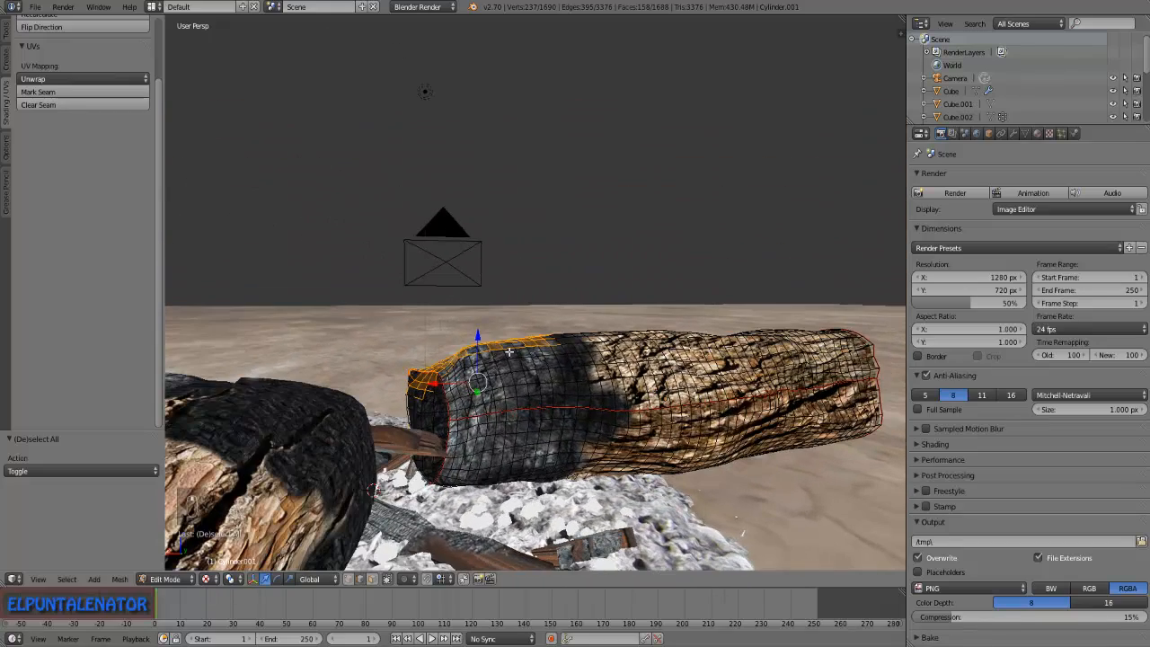
{"action": "key", "text": "c"}
{"action": "mouse_move", "coordinate": [509, 352]}
{"action": "left_mouse_down"}
{"action": "mouse_move", "coordinate": [548, 368]}
{"action": "mouse_move", "coordinate": [423, 427]}
{"action": "mouse_move", "coordinate": [445, 462]}
{"action": "mouse_move", "coordinate": [492, 468]}
{"action": "mouse_move", "coordinate": [557, 422]}
{"action": "mouse_move", "coordinate": [494, 415]}
{"action": "left_mouse_up"}
{"action": "key", "text": "Escape"}
Extend the circle selection across the underside of the left log's burnt tip.
{"action": "middle_click_drag", "start_coordinate": [494, 415], "coordinate": [514, 287]}
{"action": "scroll", "coordinate": [442, 370], "scroll_direction": "down", "scroll_amount": 1}
{"action": "middle_click_drag", "start_coordinate": [442, 370], "coordinate": [448, 355]}
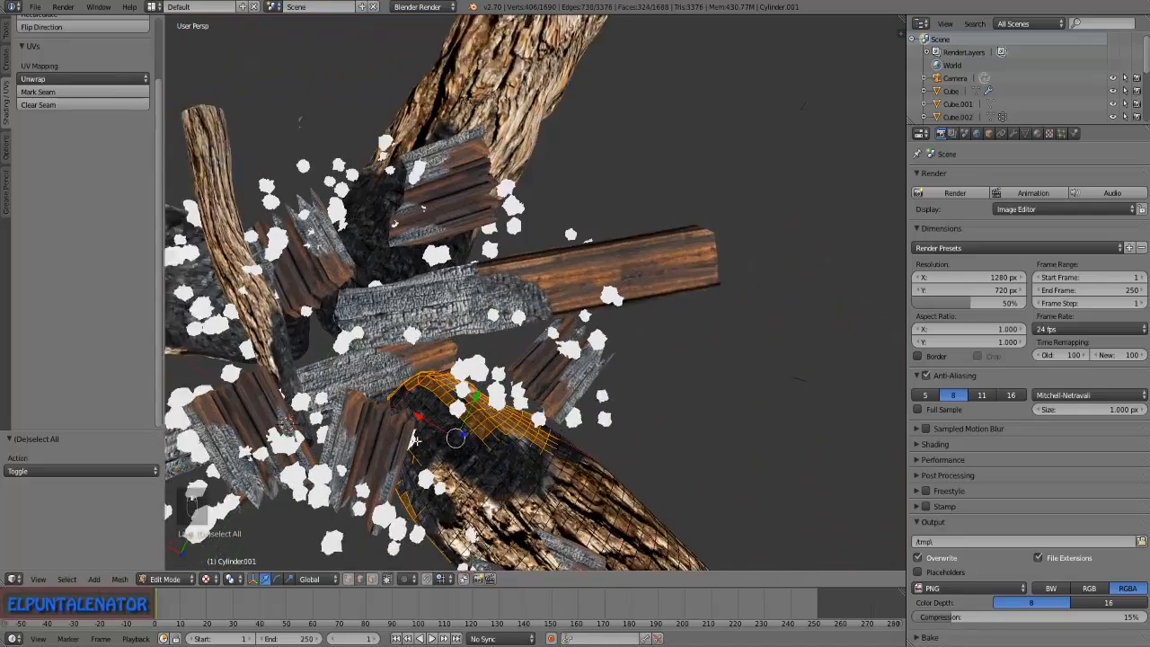
{"action": "scroll", "coordinate": [449, 422], "scroll_direction": "up", "scroll_amount": 1}
{"action": "key", "text": "c"}
{"action": "mouse_move", "coordinate": [402, 391]}
{"action": "left_mouse_down"}
{"action": "mouse_move", "coordinate": [463, 423]}
{"action": "mouse_move", "coordinate": [400, 422]}
{"action": "mouse_move", "coordinate": [386, 472]}
{"action": "mouse_move", "coordinate": [386, 388]}
{"action": "left_mouse_up"}
{"action": "key", "text": "Escape"}
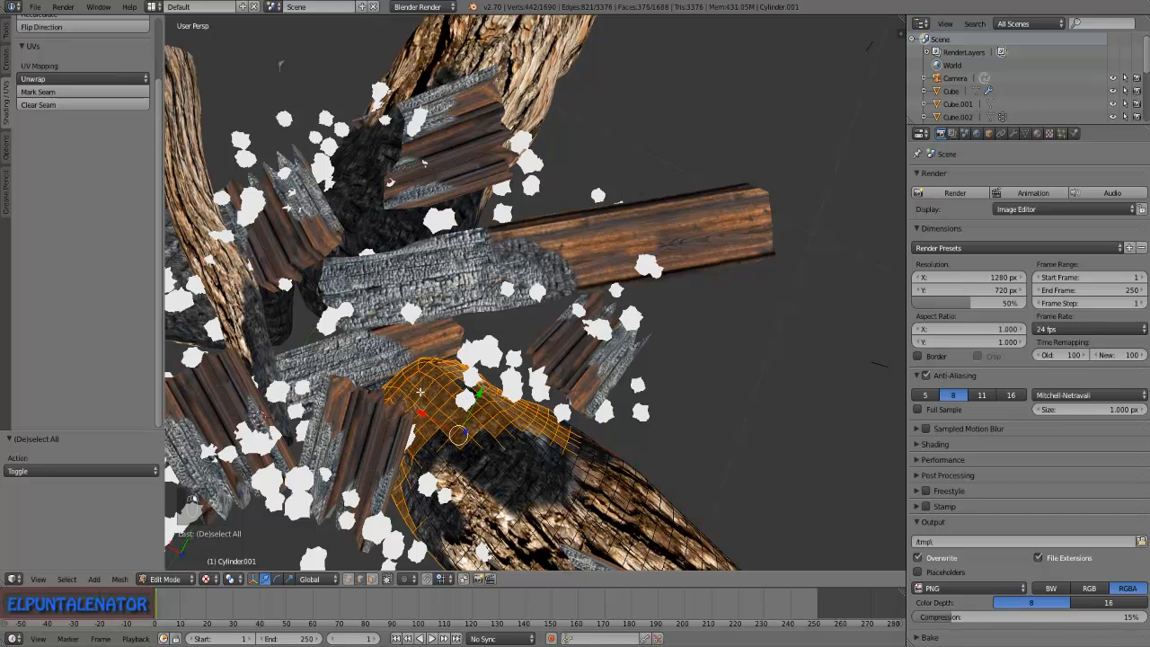
{"action": "middle_click_drag", "start_coordinate": [427, 404], "coordinate": [437, 414]}
{"action": "key", "text": "c"}
{"action": "left_click_drag", "start_coordinate": [501, 417], "coordinate": [507, 417]}
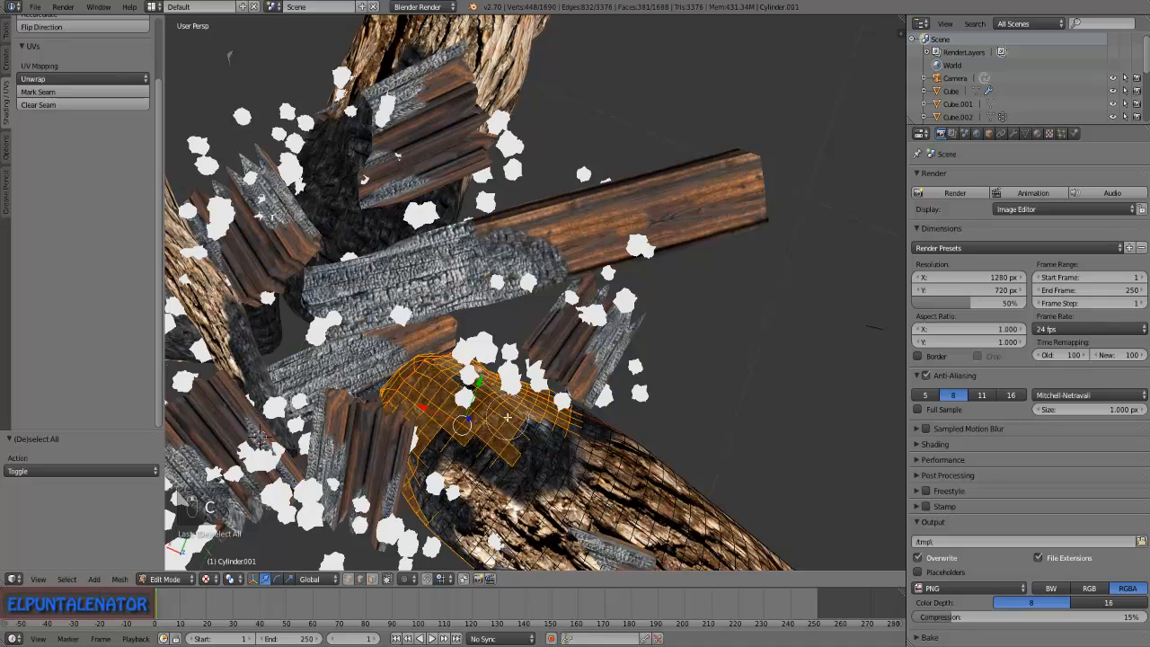
Circle-select the vertices on the end face of the left log's burnt tip.
{"action": "middle_click_drag", "start_coordinate": [405, 395], "coordinate": [142, 551]}
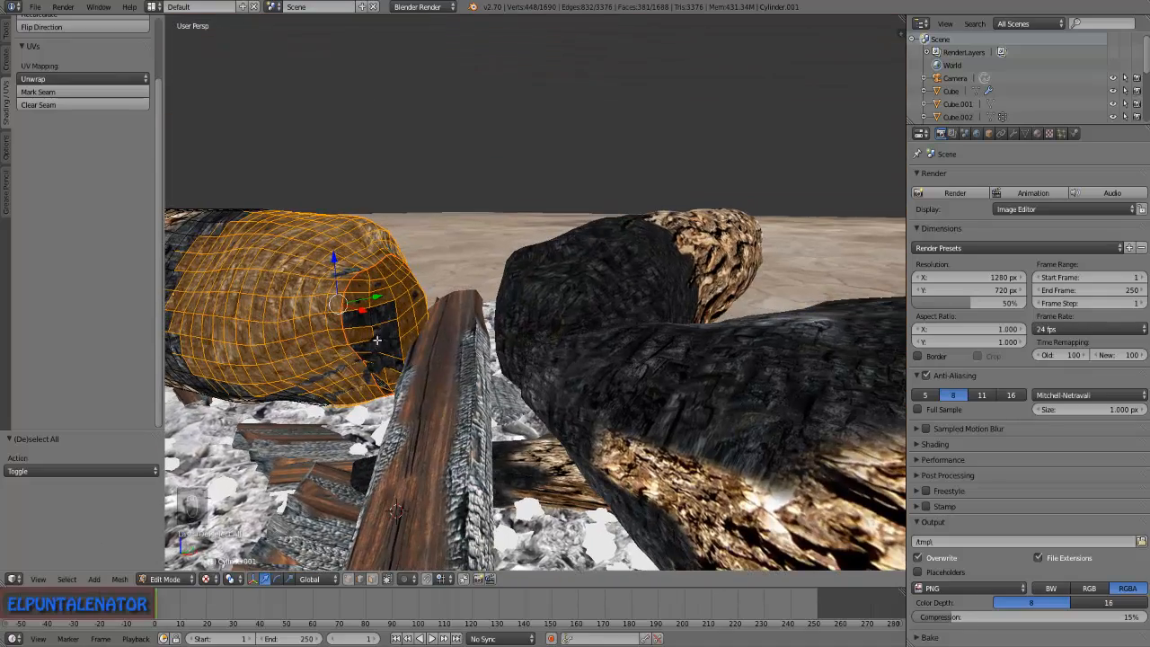
{"action": "key", "text": "c"}
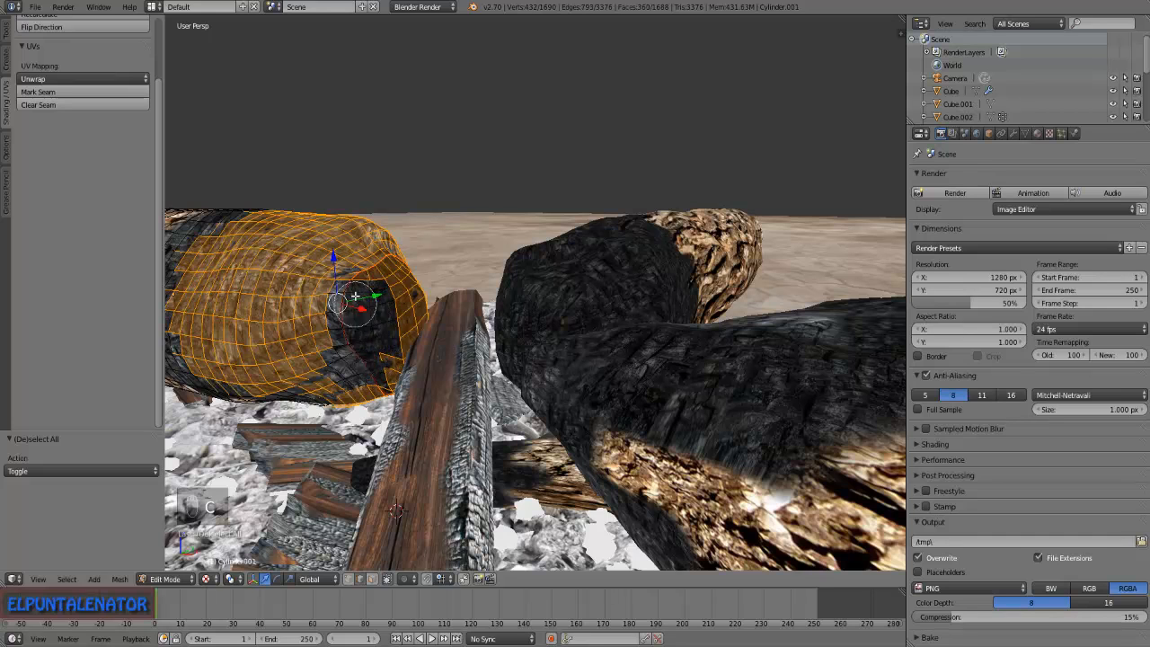
{"action": "left_click_drag", "start_coordinate": [367, 350], "coordinate": [331, 367]}
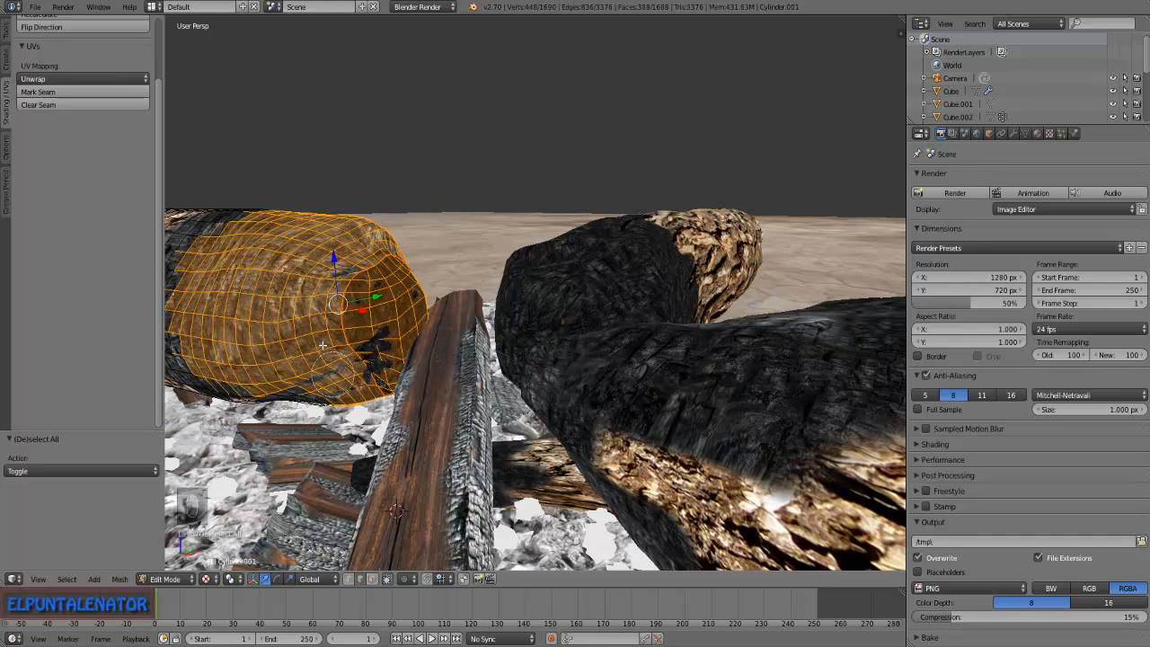
Extend the front-side selection farther along the left log's burnt area toward the unburnt bark.
{"action": "middle_click_drag", "start_coordinate": [344, 342], "coordinate": [334, 291]}
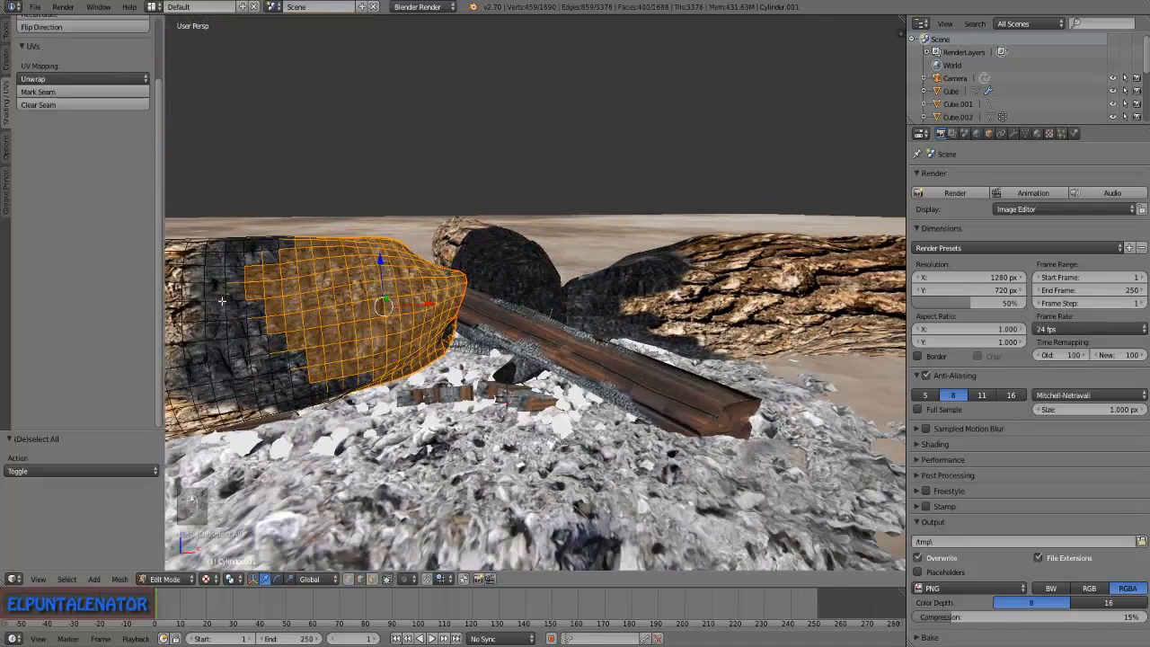
{"action": "scroll", "coordinate": [221, 304], "scroll_direction": "up", "scroll_amount": 1}
{"action": "key", "text": "c"}
{"action": "mouse_move", "coordinate": [252, 314]}
{"action": "left_mouse_down"}
{"action": "mouse_move", "coordinate": [287, 368]}
{"action": "mouse_move", "coordinate": [332, 381]}
{"action": "left_mouse_up"}
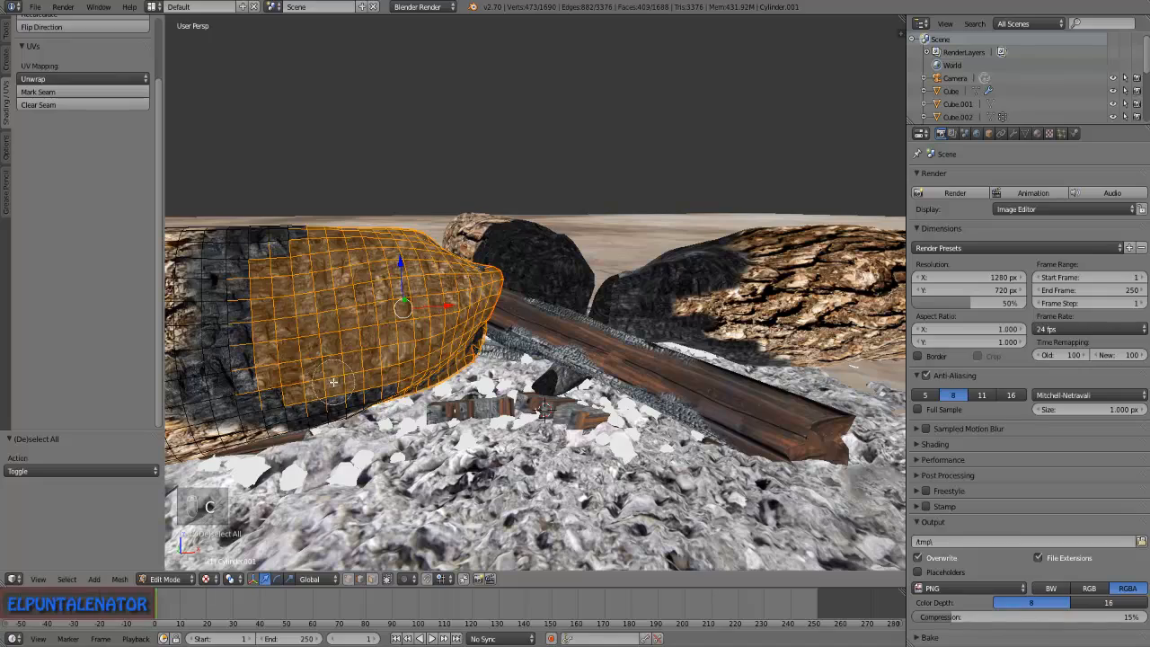
{"action": "right_click", "coordinate": [306, 298]}
Create a vertex group named fuego on the left log, assign the selected vertices to it and return to Object Mode.
{"action": "mouse_move", "coordinate": [306, 298]}
{"action": "middle_mouse_down"}
{"action": "mouse_move", "coordinate": [281, 372]}
{"action": "mouse_move", "coordinate": [325, 292]}
{"action": "middle_mouse_up"}
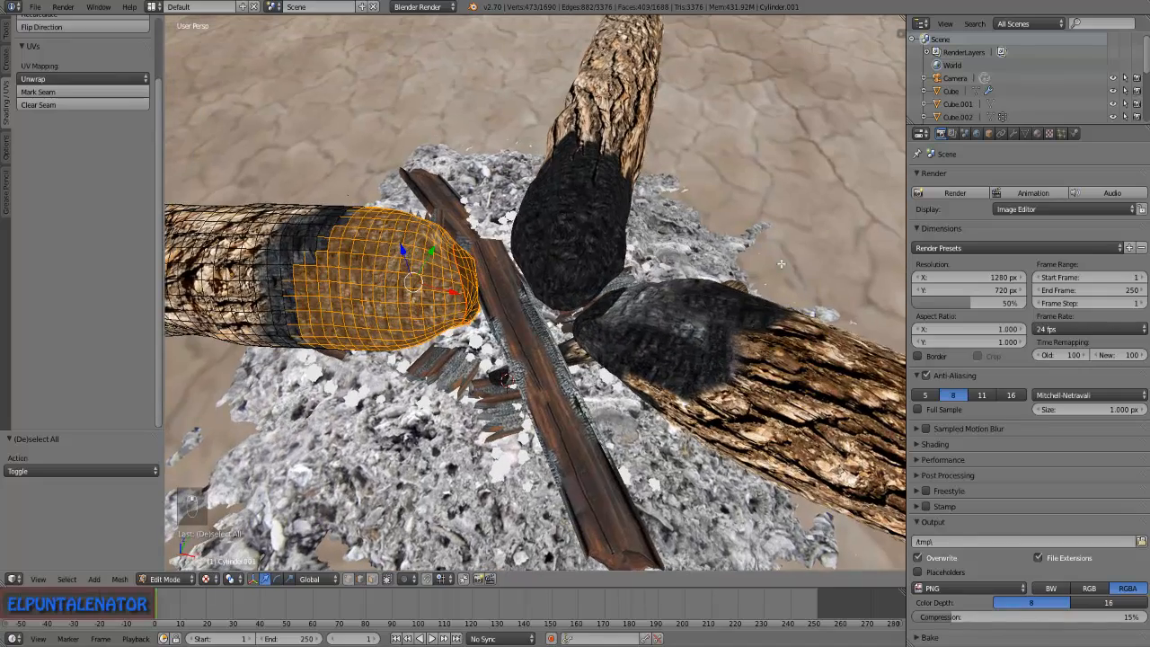
{"action": "left_click", "coordinate": [1024, 134]}
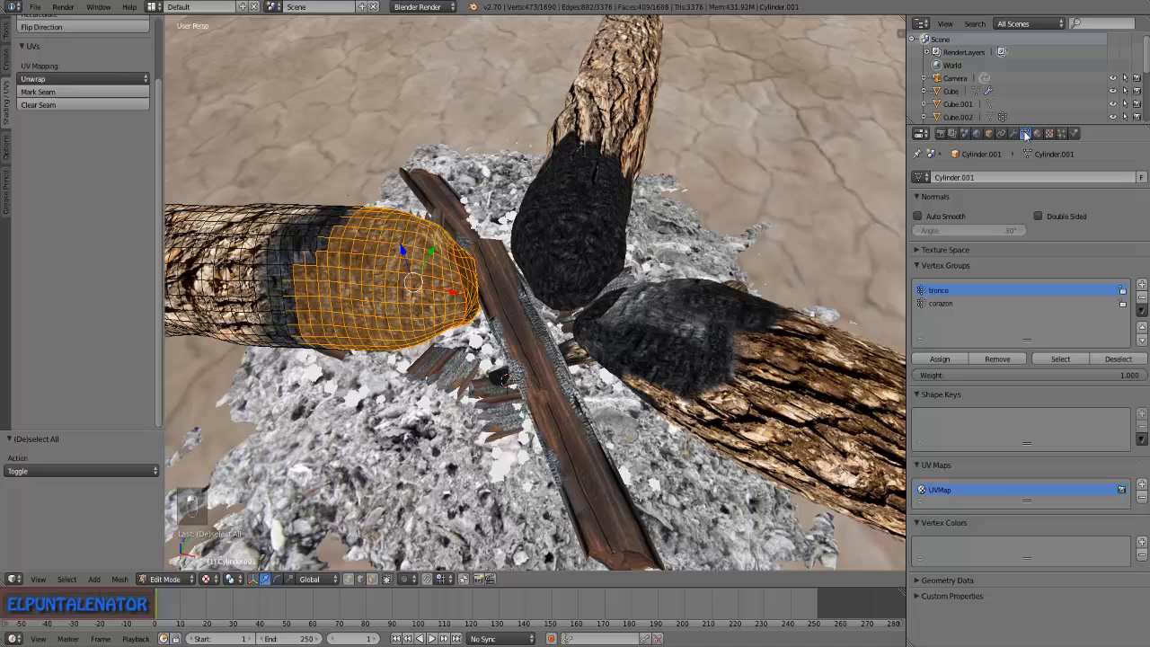
{"action": "left_click", "coordinate": [1141, 285]}
{"action": "double_click", "coordinate": [950, 320]}
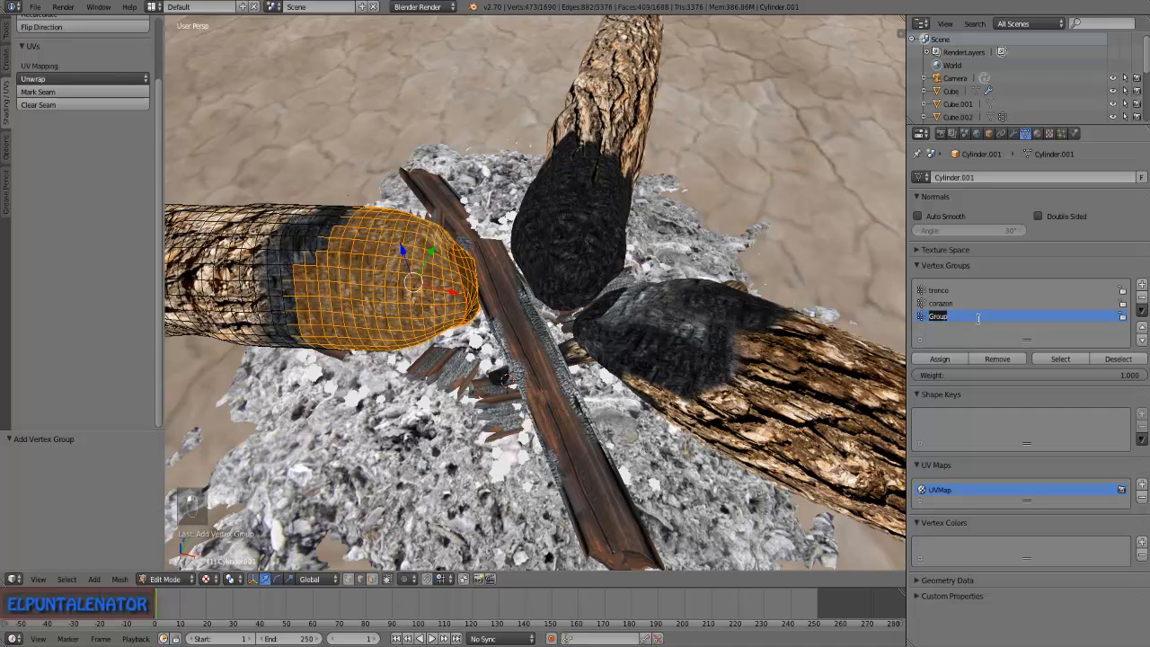
{"action": "type", "text": "fuego"}
{"action": "left_click", "coordinate": [939, 359]}
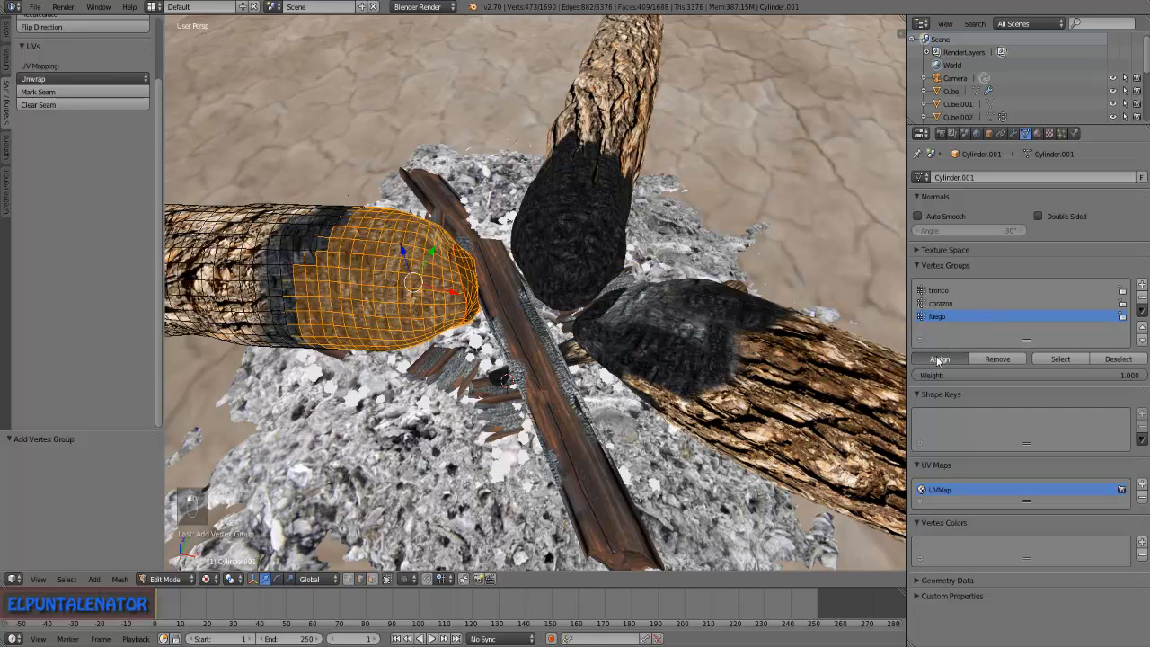
{"action": "key", "text": "Tab"}
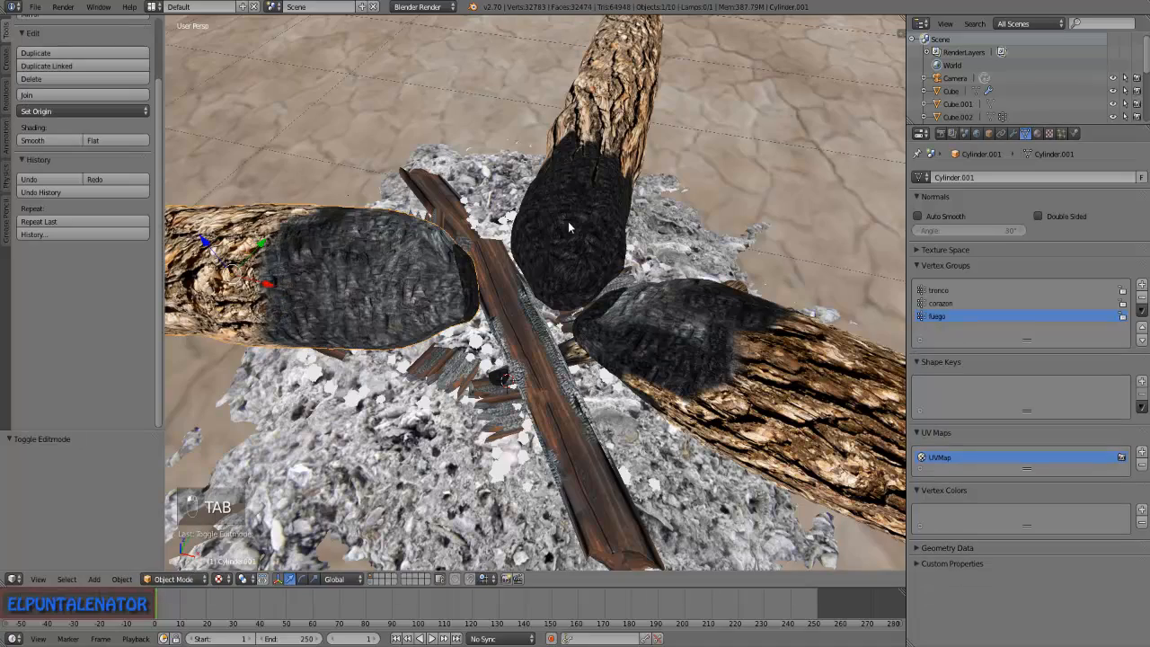
Enter Edit Mode on the back log, clear its selection and circle-select vertices on one side of its burnt end.
{"action": "right_click", "coordinate": [569, 217]}
{"action": "middle_click_drag", "start_coordinate": [557, 197], "coordinate": [501, 248]}
{"action": "scroll", "coordinate": [550, 259], "scroll_direction": "up", "scroll_amount": 2}
{"action": "key", "text": "Tab"}
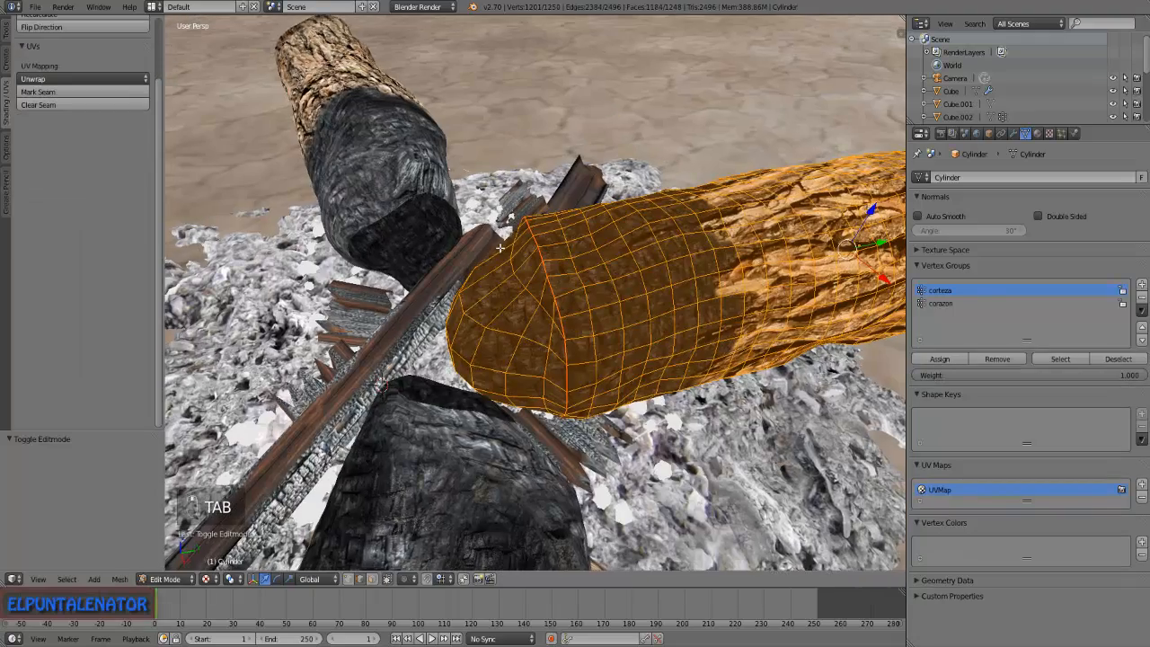
{"action": "middle_click_drag", "start_coordinate": [432, 239], "coordinate": [584, 243]}
{"action": "key", "text": "a"}
{"action": "key", "text": "a"}
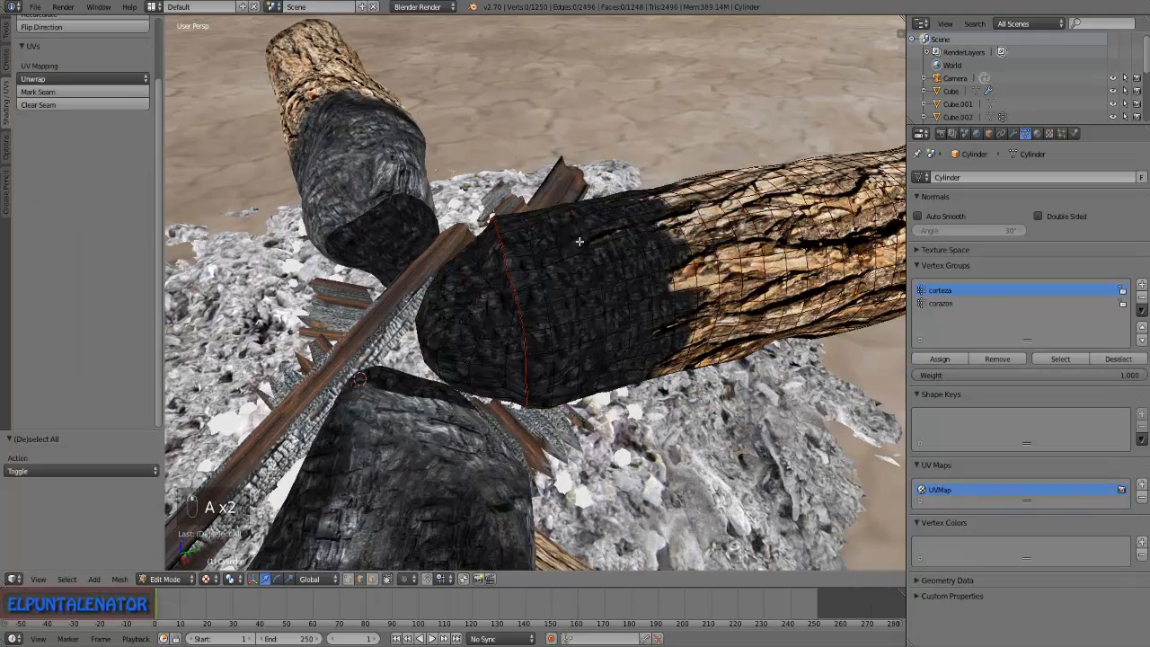
{"action": "key", "text": "c"}
{"action": "mouse_move", "coordinate": [588, 224]}
{"action": "left_mouse_down"}
{"action": "mouse_move", "coordinate": [445, 310]}
{"action": "mouse_move", "coordinate": [606, 310]}
{"action": "left_mouse_up"}
{"action": "middle_click_drag", "start_coordinate": [606, 310], "coordinate": [588, 180]}
Extend the circle selection around the remaining sides and tip of the back log's burnt end.
{"action": "key", "text": "c"}
{"action": "mouse_move", "coordinate": [643, 359]}
{"action": "left_mouse_down"}
{"action": "mouse_move", "coordinate": [502, 467]}
{"action": "mouse_move", "coordinate": [422, 445]}
{"action": "left_mouse_up"}
{"action": "mouse_move", "coordinate": [422, 444]}
{"action": "middle_mouse_down"}
{"action": "mouse_move", "coordinate": [486, 452]}
{"action": "mouse_move", "coordinate": [538, 395]}
{"action": "middle_mouse_up"}
{"action": "key", "text": "c"}
{"action": "left_click_drag", "start_coordinate": [496, 367], "coordinate": [422, 297]}
{"action": "middle_click_drag", "start_coordinate": [422, 297], "coordinate": [527, 330]}
{"action": "key", "text": "c"}
{"action": "left_click_drag", "start_coordinate": [527, 330], "coordinate": [445, 344]}
{"action": "middle_click_drag", "start_coordinate": [445, 343], "coordinate": [629, 386]}
Create a vertex group named fuego for the back log's burnt end and return to Object Mode.
{"action": "left_click", "coordinate": [1141, 284]}
{"action": "double_click", "coordinate": [946, 316]}
{"action": "type", "text": "fueg"}
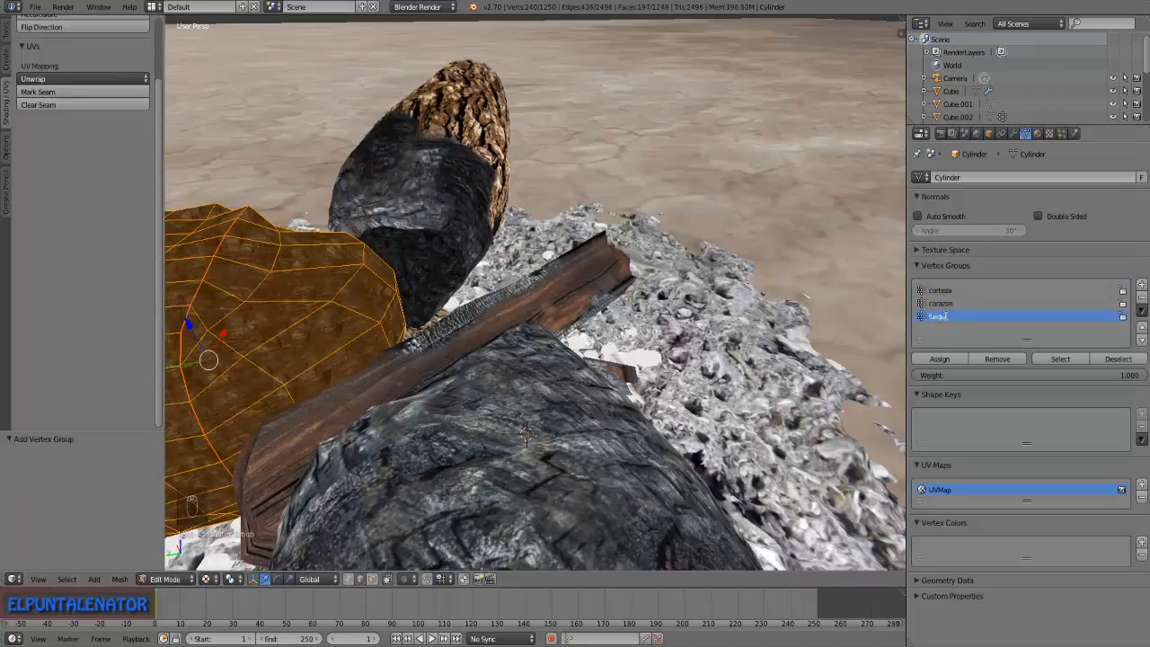
{"action": "type", "text": "o"}
{"action": "key", "text": "Return"}
{"action": "key", "text": "Tab"}
Enter Edit Mode on the right log, clear the selection and circle-select the vertices around its burnt tip.
{"action": "right_click", "coordinate": [629, 341]}
{"action": "key", "text": "Tab"}
{"action": "key", "text": "a"}
{"action": "key", "text": "c"}
{"action": "middle_click_drag", "start_coordinate": [539, 305], "coordinate": [620, 180]}
{"action": "key", "text": "c"}
{"action": "left_click_drag", "start_coordinate": [575, 359], "coordinate": [746, 386]}
{"action": "middle_click_drag", "start_coordinate": [647, 269], "coordinate": [611, 260]}
{"action": "key", "text": "c"}
Create a vertex group named fuego on the right log, assign the selected vertices and return to Object Mode.
{"action": "left_click", "coordinate": [1141, 285]}
{"action": "double_click", "coordinate": [946, 317]}
{"action": "type", "text": "fuego"}
{"action": "key", "text": "Return"}
{"action": "left_click", "coordinate": [940, 359]}
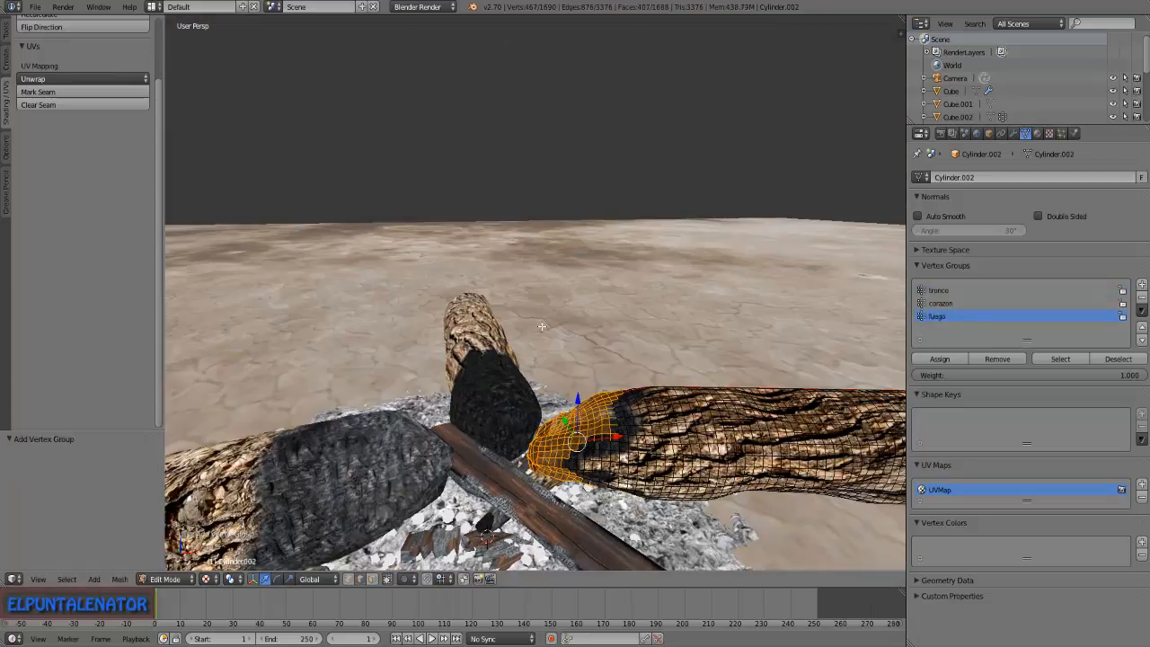
{"action": "key", "text": "Tab"}
In Edit Mode on the wooden plank, clear the selection and circle-select the vertices along both charred edges.
{"action": "right_click", "coordinate": [544, 507]}
{"action": "key", "text": "Tab"}
{"action": "middle_click_drag", "start_coordinate": [544, 508], "coordinate": [533, 305]}
{"action": "key", "text": "a"}
{"action": "key", "text": "c"}
{"action": "left_click_drag", "start_coordinate": [472, 454], "coordinate": [521, 463]}
{"action": "middle_click_drag", "start_coordinate": [538, 456], "coordinate": [503, 180]}
{"action": "key", "text": "c"}
{"action": "left_click_drag", "start_coordinate": [512, 233], "coordinate": [530, 395]}
{"action": "middle_click_drag", "start_coordinate": [557, 359], "coordinate": [683, 225]}
{"action": "key", "text": "c"}
{"action": "middle_click_drag", "start_coordinate": [620, 359], "coordinate": [574, 404]}
Create a vertex group named fuego on the plank, assign the selected vertices and return to Object Mode.
{"action": "left_click", "coordinate": [1141, 285]}
{"action": "double_click", "coordinate": [986, 303]}
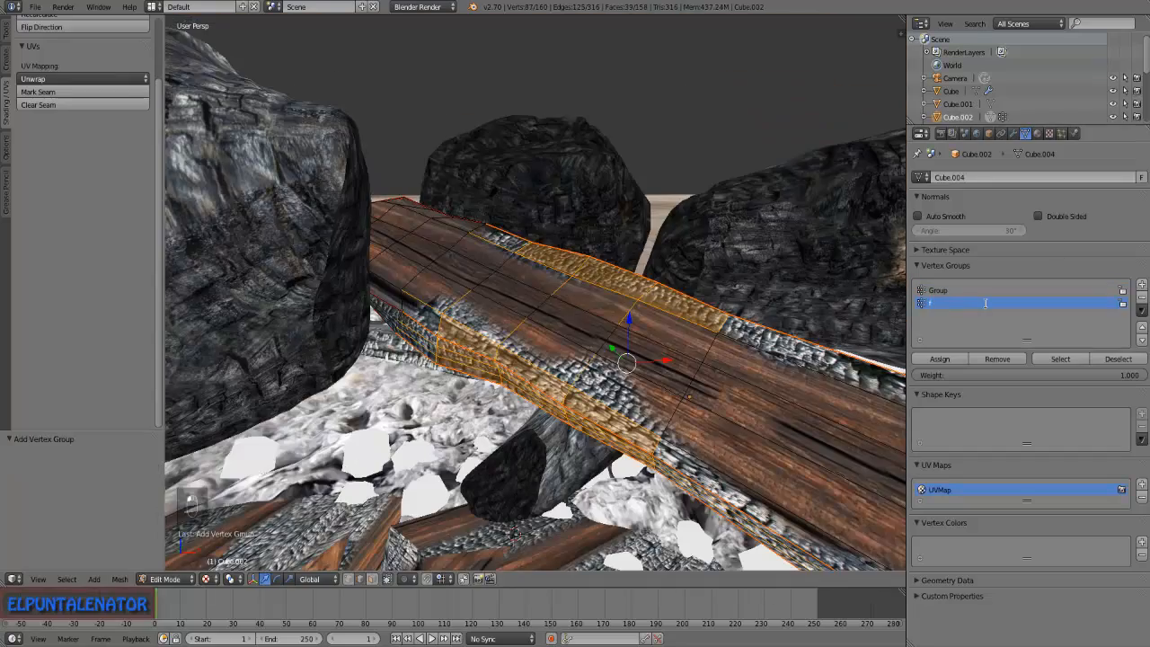
{"action": "type", "text": "fuego"}
{"action": "key", "text": "Return"}
{"action": "left_click", "coordinate": [940, 359]}
{"action": "key", "text": "Tab"}
Examine the campfire from farther away, through the camera and close to the plank where the logs meet.
{"action": "middle_click_drag", "start_coordinate": [512, 320], "coordinate": [450, 330]}
{"action": "scroll", "coordinate": [449, 330], "scroll_direction": "down", "scroll_amount": 3}
{"action": "scroll", "coordinate": [471, 310], "scroll_direction": "down", "scroll_amount": 1}
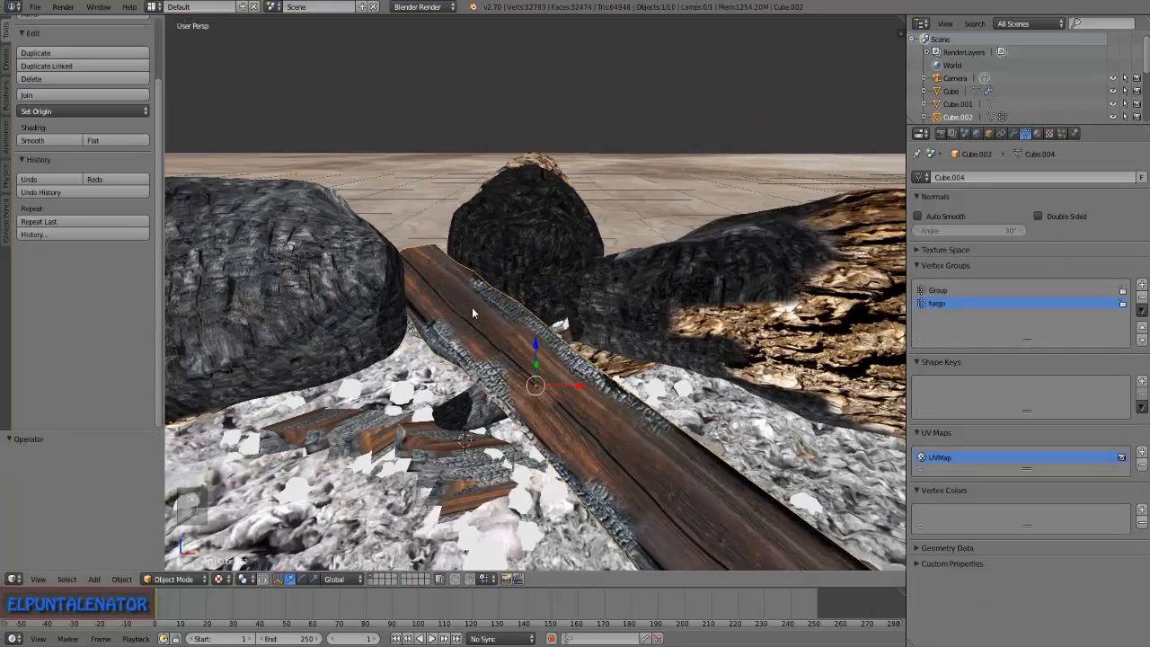
{"action": "scroll", "coordinate": [473, 305], "scroll_direction": "down", "scroll_amount": 5}
{"action": "key", "text": "KP_0"}
{"action": "middle_click_drag", "start_coordinate": [476, 300], "coordinate": [478, 387]}
{"action": "scroll", "coordinate": [478, 395], "scroll_direction": "up", "scroll_amount": 3}
{"action": "scroll", "coordinate": [478, 386], "scroll_direction": "up", "scroll_amount": 3}
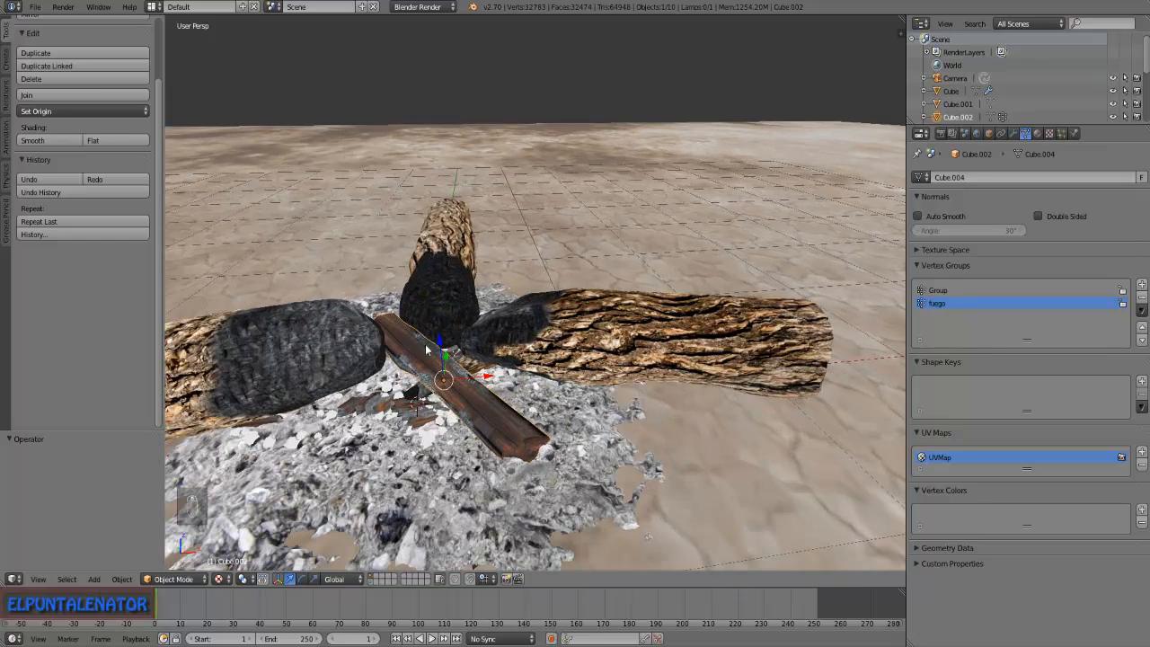
{"action": "scroll", "coordinate": [409, 397], "scroll_direction": "up", "scroll_amount": 2}
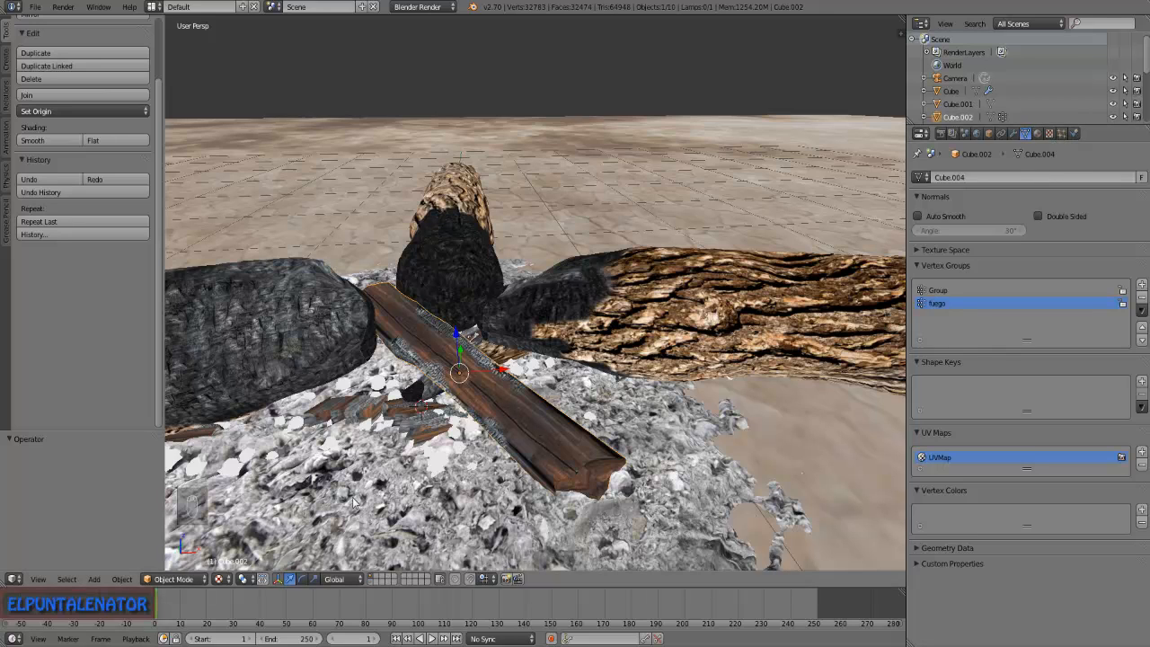
Apply the Quick Smoke effect to the wooden plank.
{"action": "left_click", "coordinate": [122, 578]}
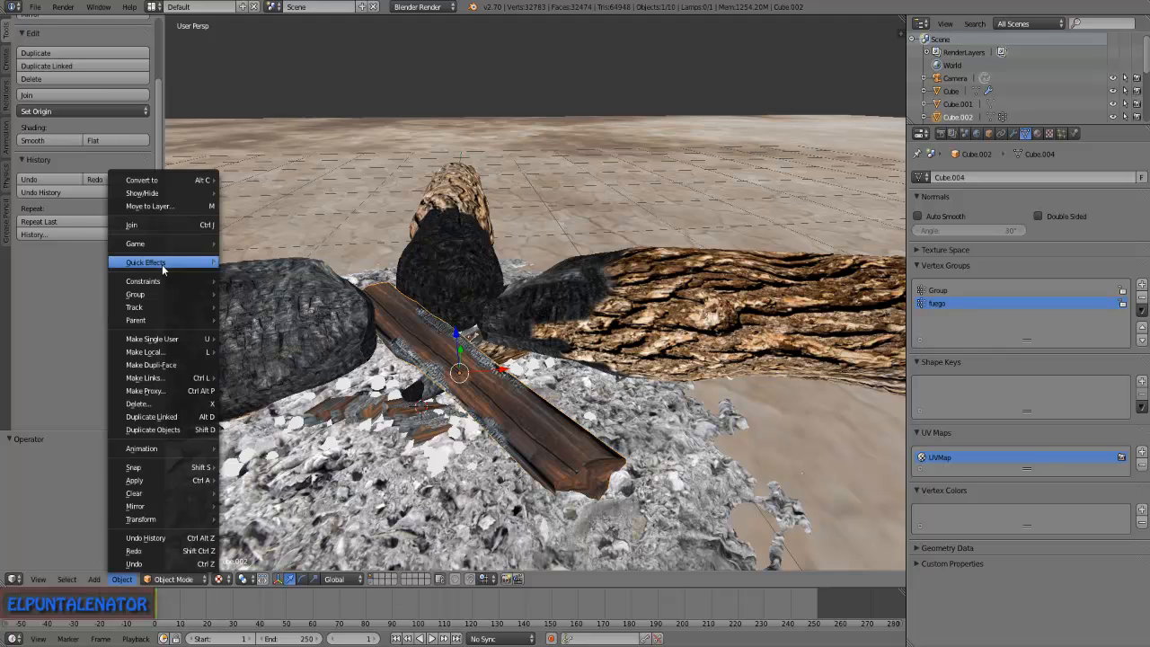
{"action": "mouse_move", "coordinate": [161, 263]}
{"action": "left_click", "coordinate": [257, 289]}
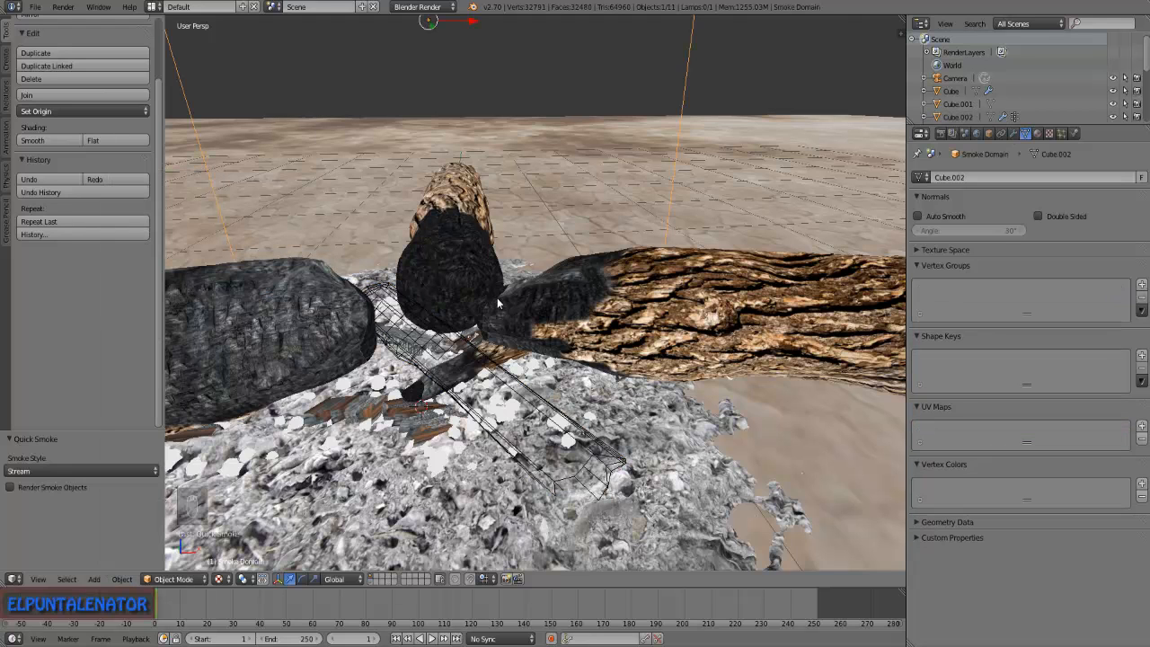
Select the wireframe plank and set its Maximum Draw Type to Textured.
{"action": "scroll", "coordinate": [496, 295], "scroll_direction": "up", "scroll_amount": 2}
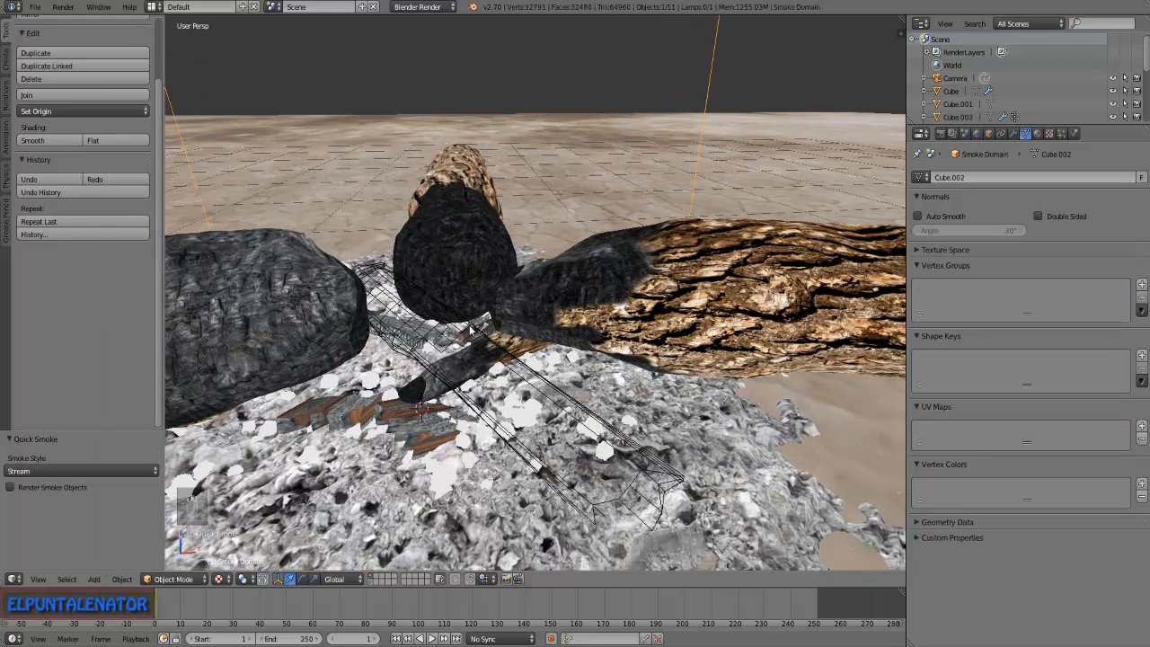
{"action": "right_click", "coordinate": [470, 330]}
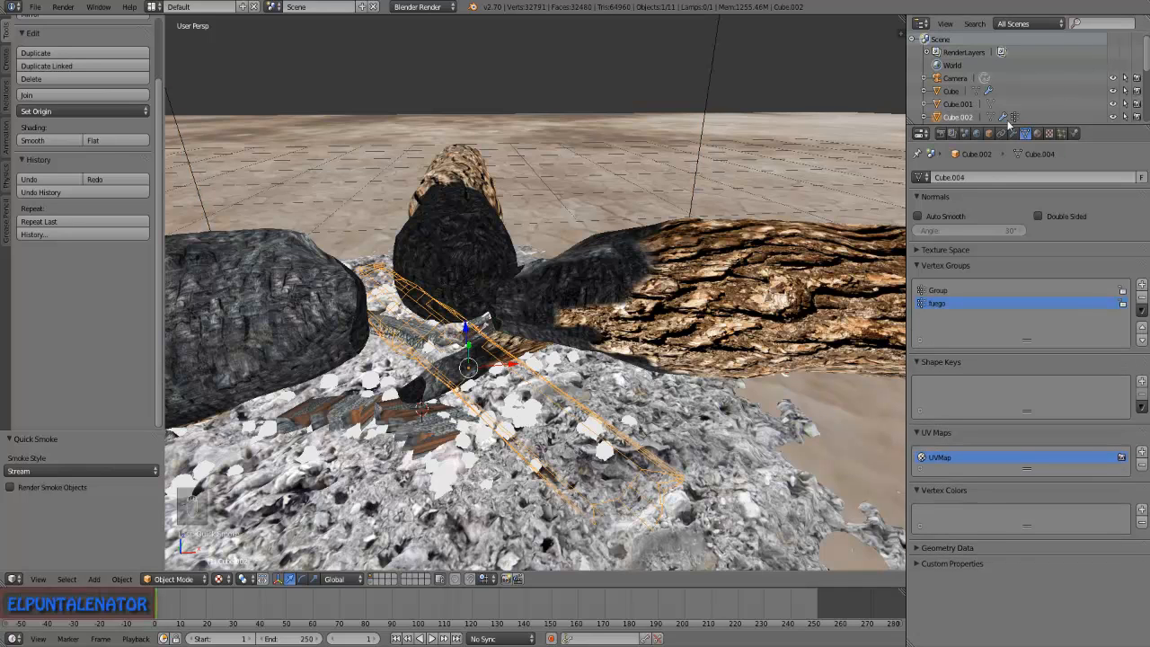
{"action": "left_click", "coordinate": [987, 133]}
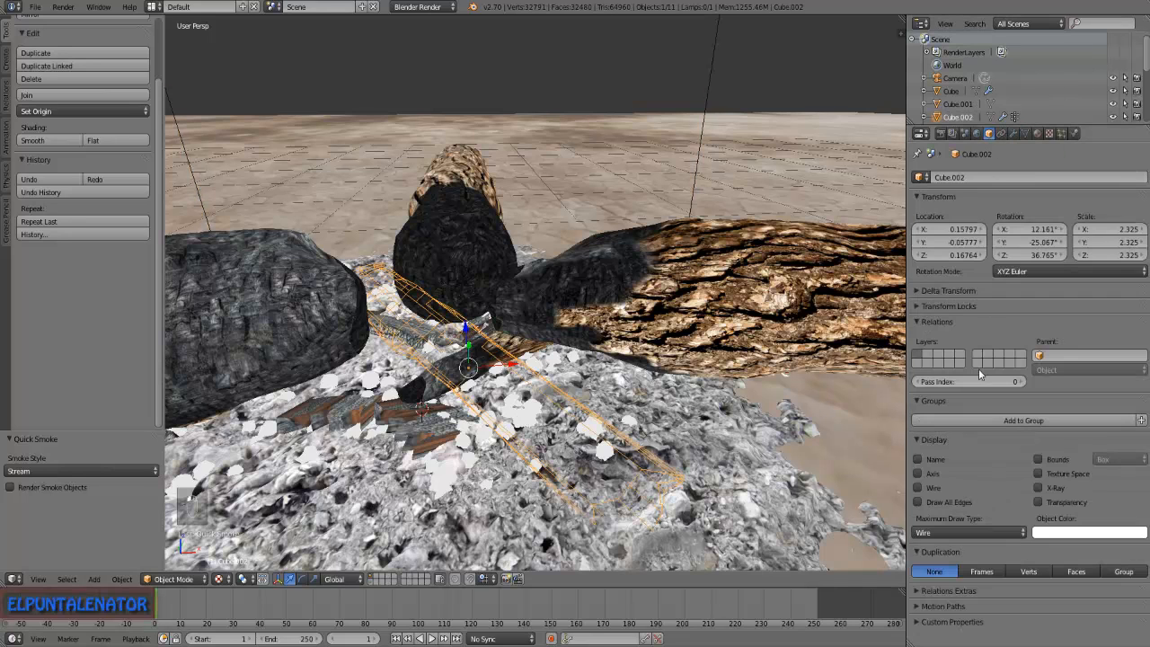
{"action": "left_click", "coordinate": [941, 530]}
{"action": "left_click", "coordinate": [941, 476]}
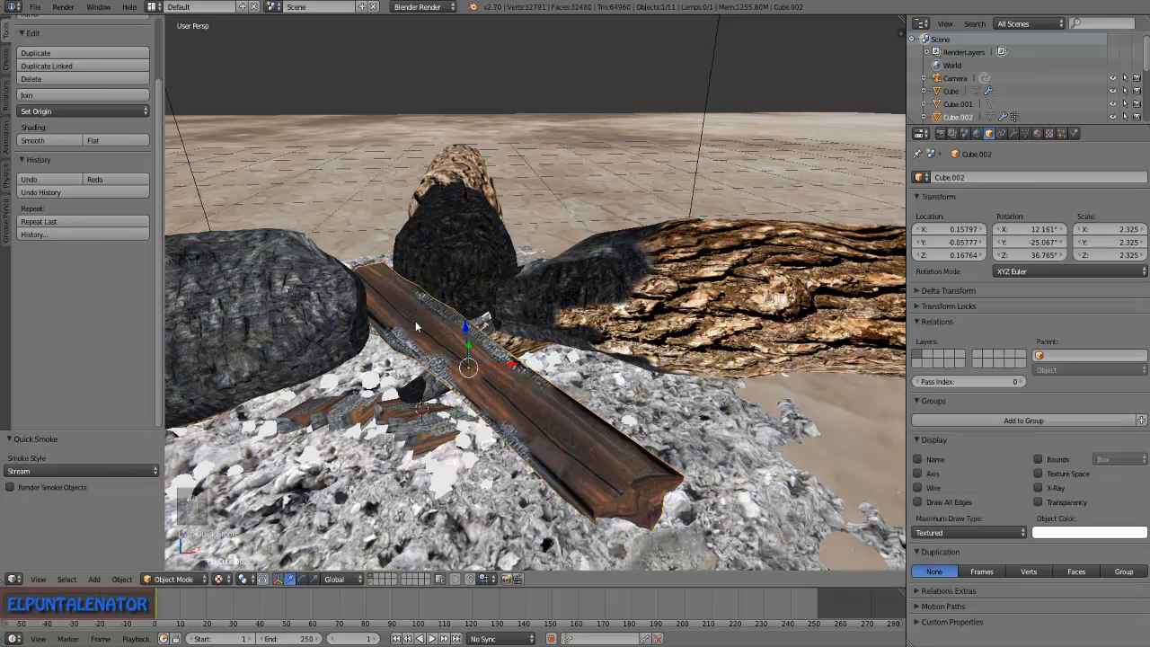
In the plank's smoke physics, set the Flow Type to Fire and choose fuego as the emitting vertex group.
{"action": "scroll", "coordinate": [413, 316], "scroll_direction": "down", "scroll_amount": 1}
{"action": "middle_click_drag", "start_coordinate": [448, 333], "coordinate": [444, 327]}
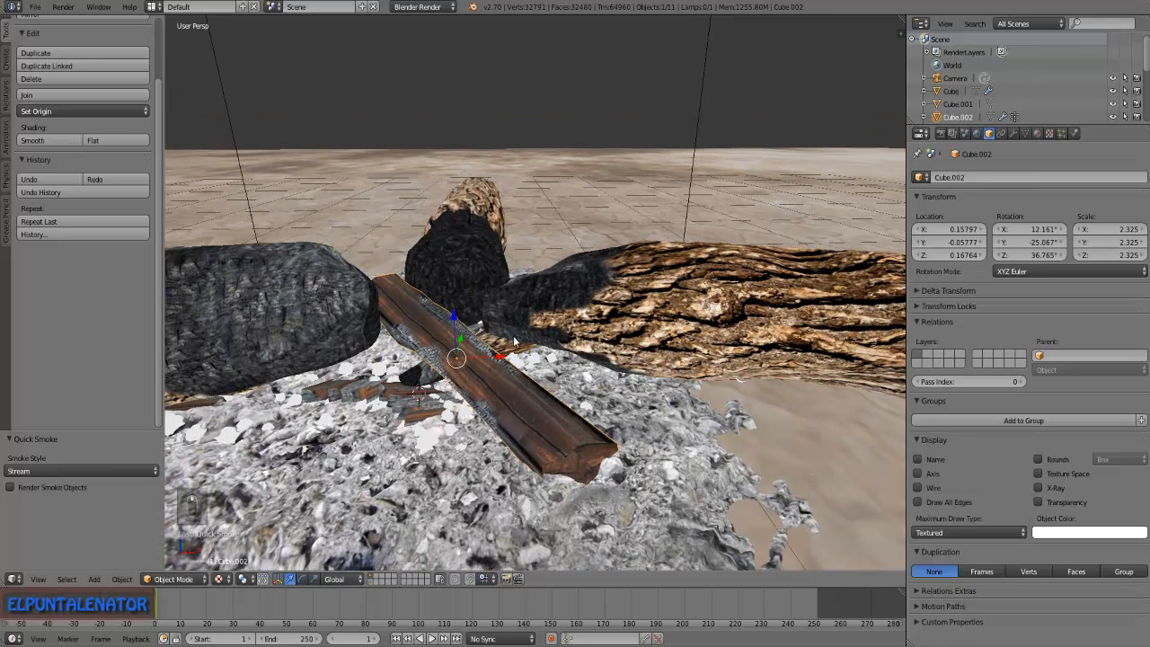
{"action": "left_click", "coordinate": [1073, 133]}
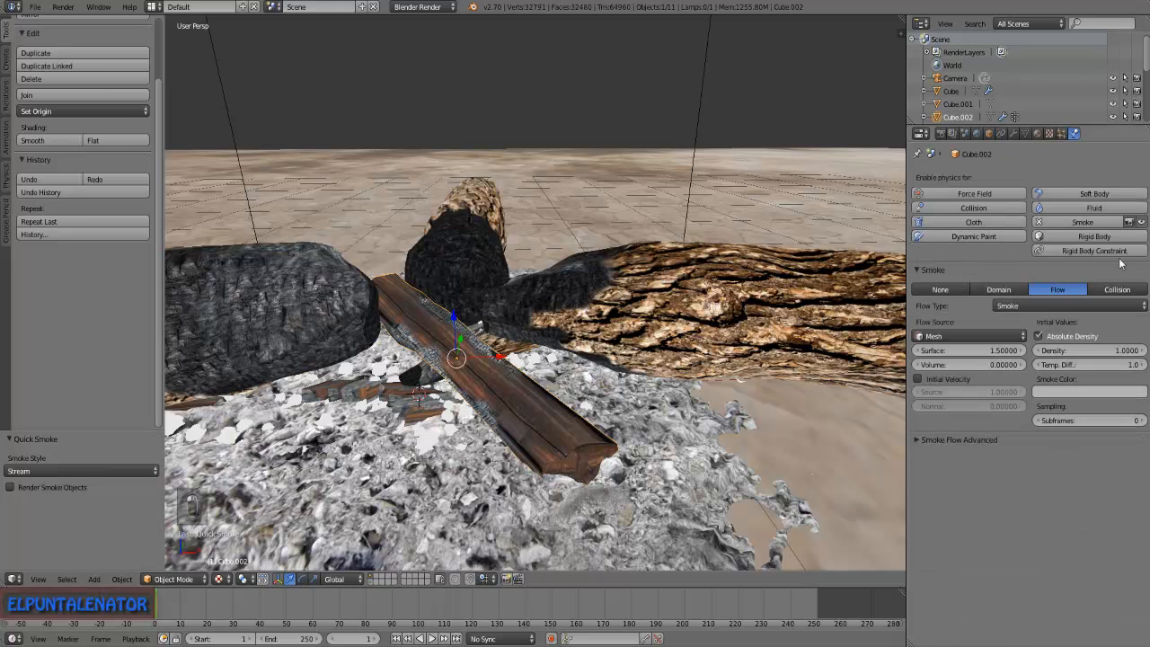
{"action": "left_click", "coordinate": [1031, 306]}
{"action": "left_click", "coordinate": [1018, 246]}
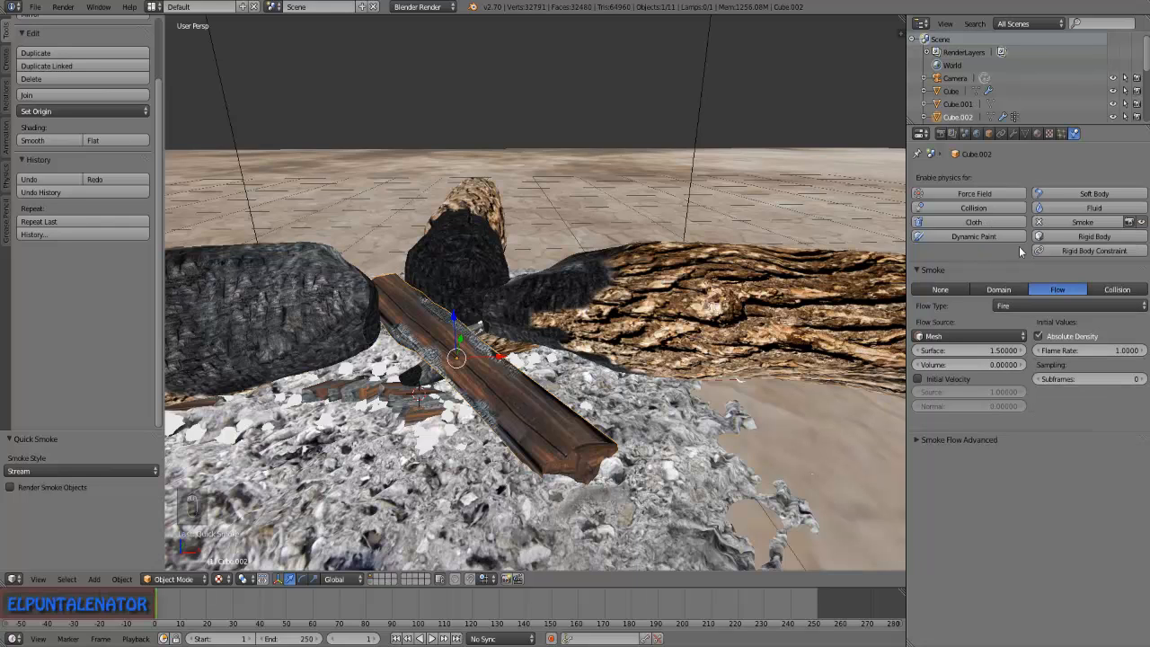
{"action": "left_click", "coordinate": [916, 425]}
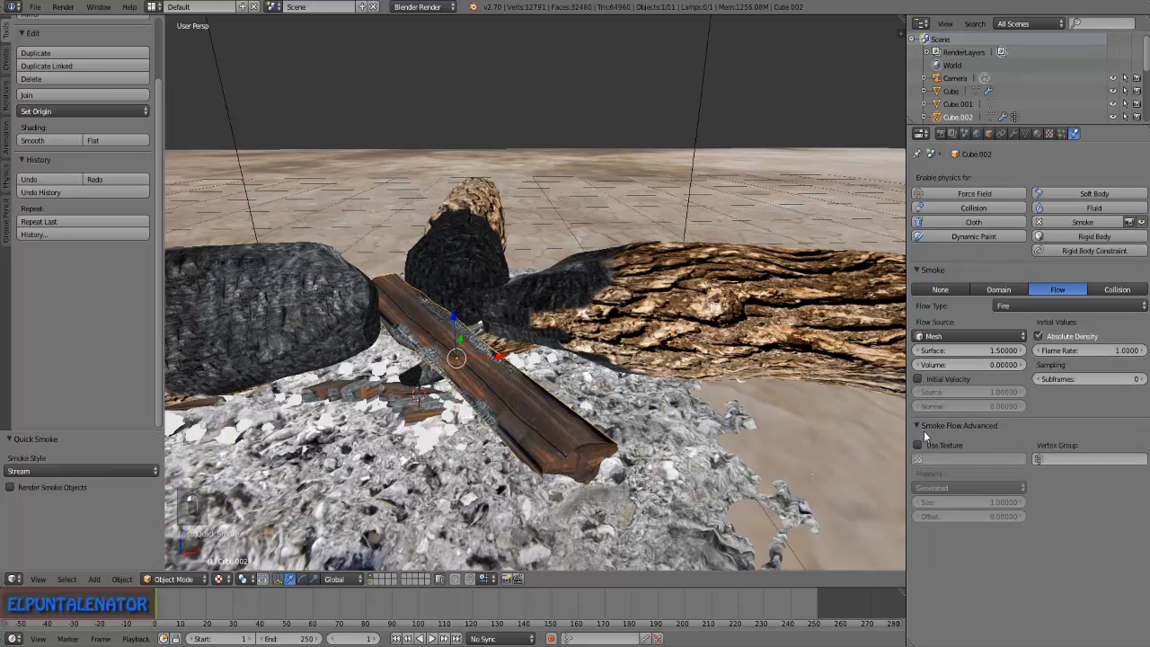
{"action": "left_click", "coordinate": [1051, 458]}
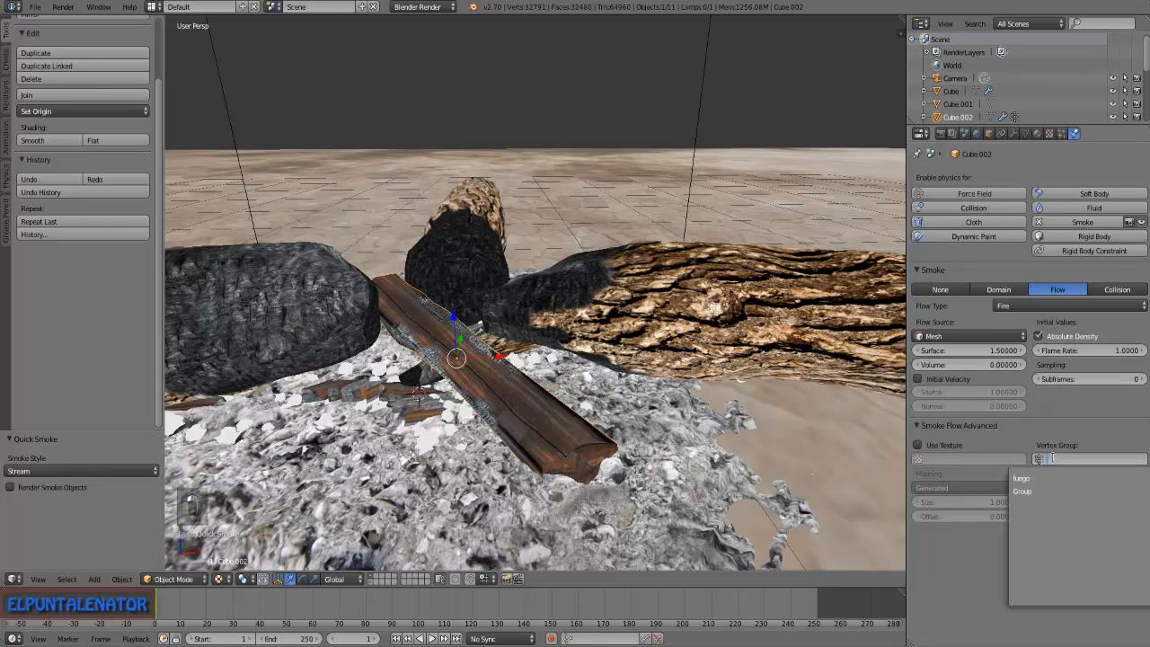
{"action": "left_click", "coordinate": [1046, 477]}
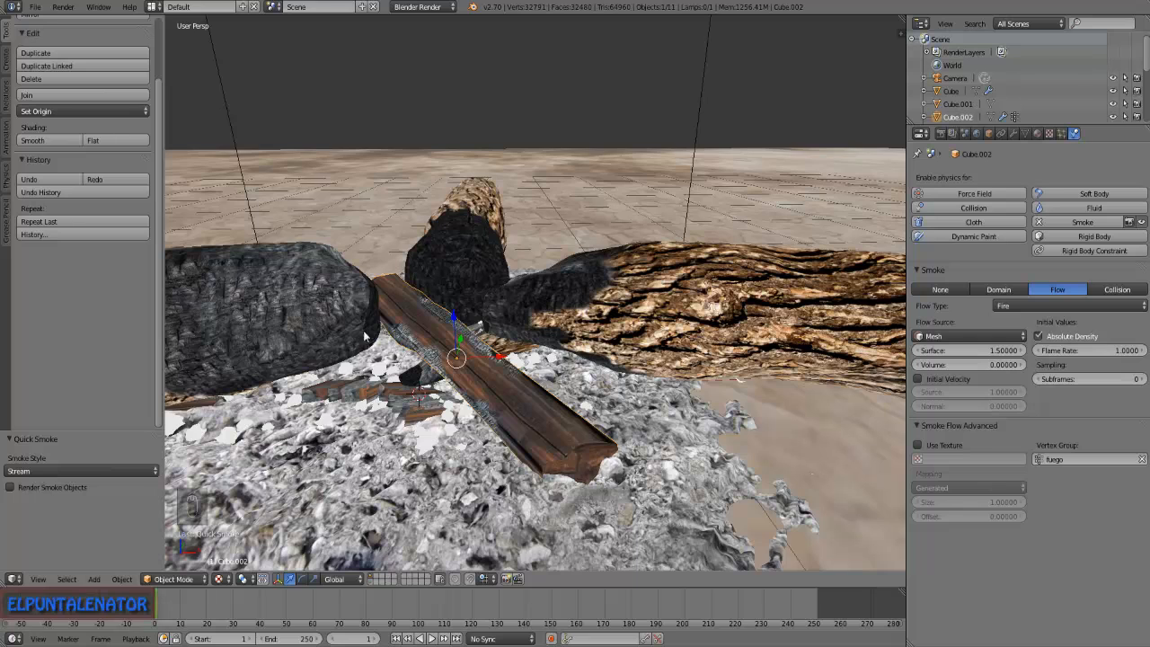
Add smoke physics to the left log as a Flow object with Flow Type Fire and vertex group fuego.
{"action": "middle_click_drag", "start_coordinate": [391, 337], "coordinate": [331, 329]}
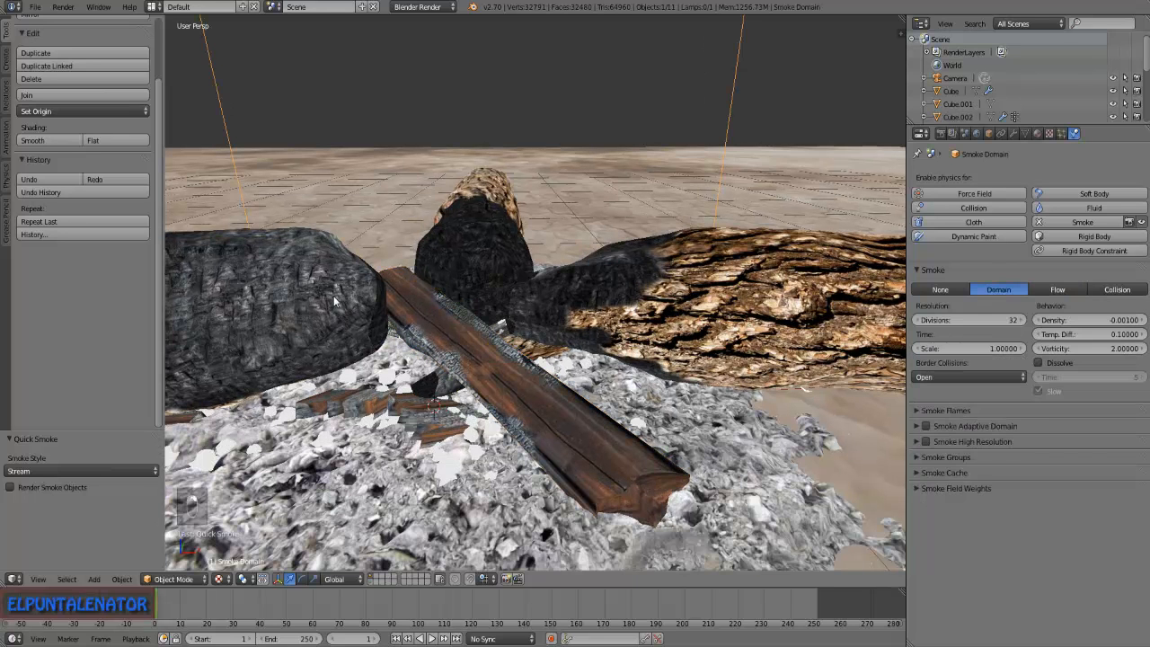
{"action": "right_click", "coordinate": [333, 296]}
{"action": "left_click", "coordinate": [1073, 221]}
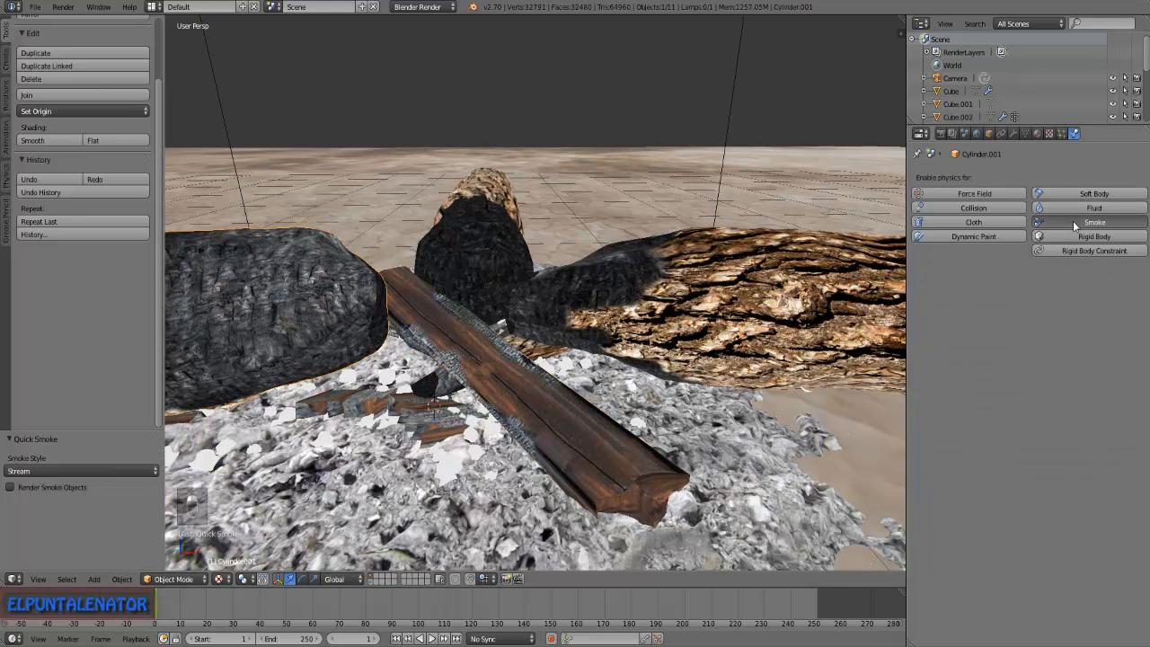
{"action": "left_click", "coordinate": [1053, 289]}
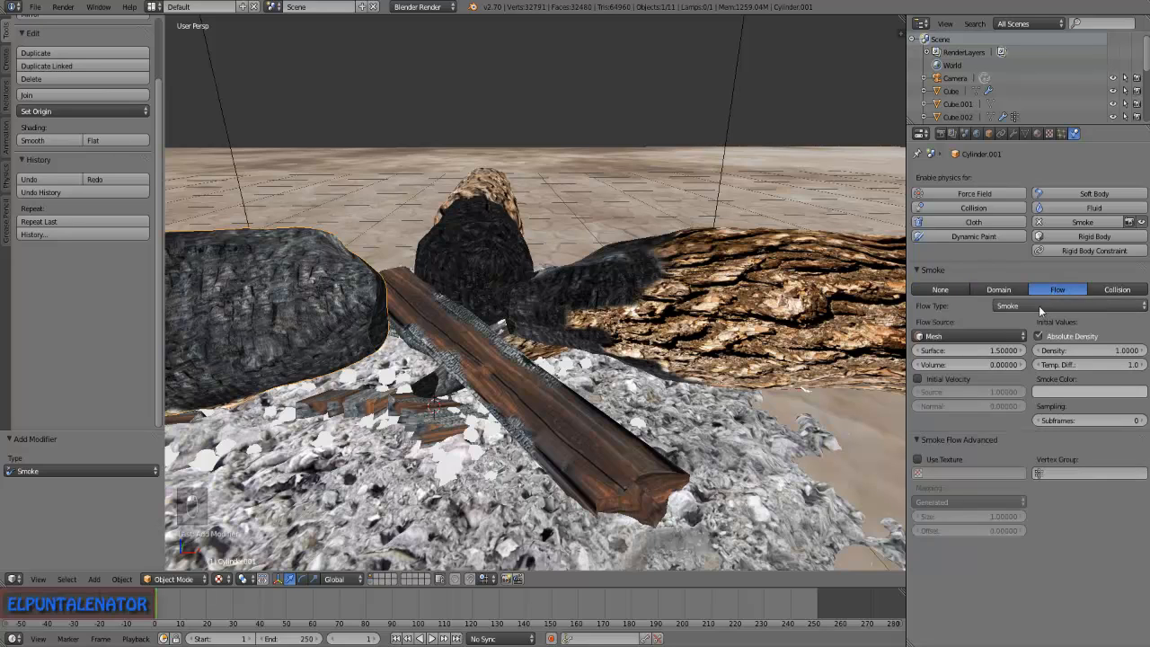
{"action": "left_click", "coordinate": [1038, 306]}
{"action": "left_click", "coordinate": [1013, 244]}
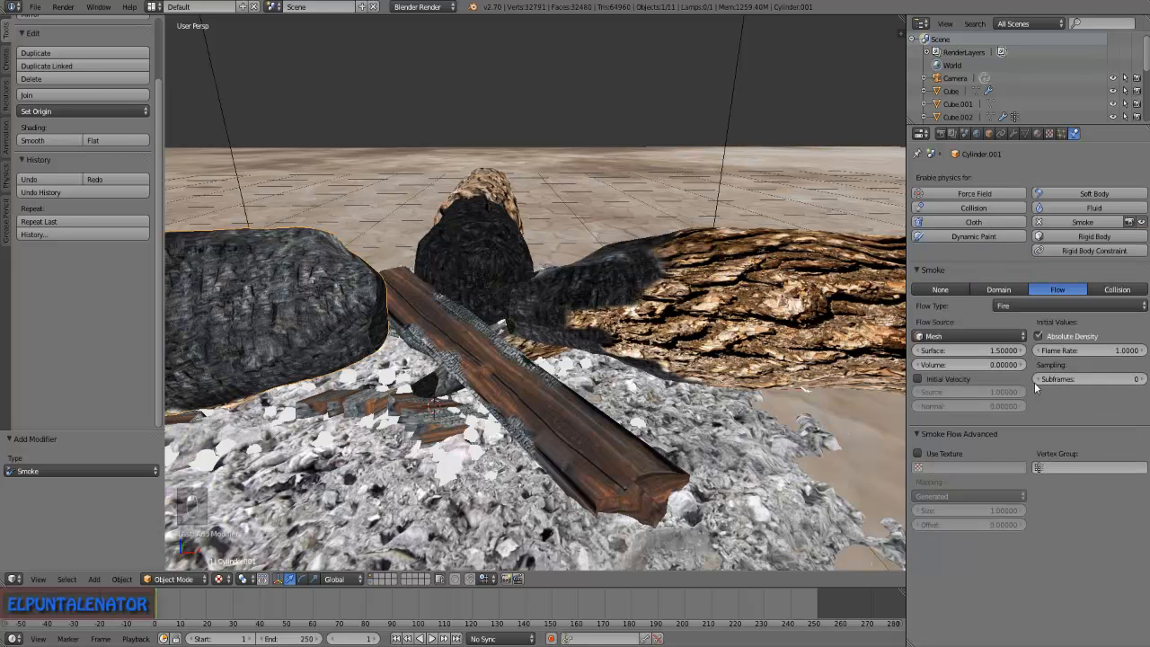
{"action": "left_click", "coordinate": [1058, 459]}
{"action": "left_click", "coordinate": [1045, 491]}
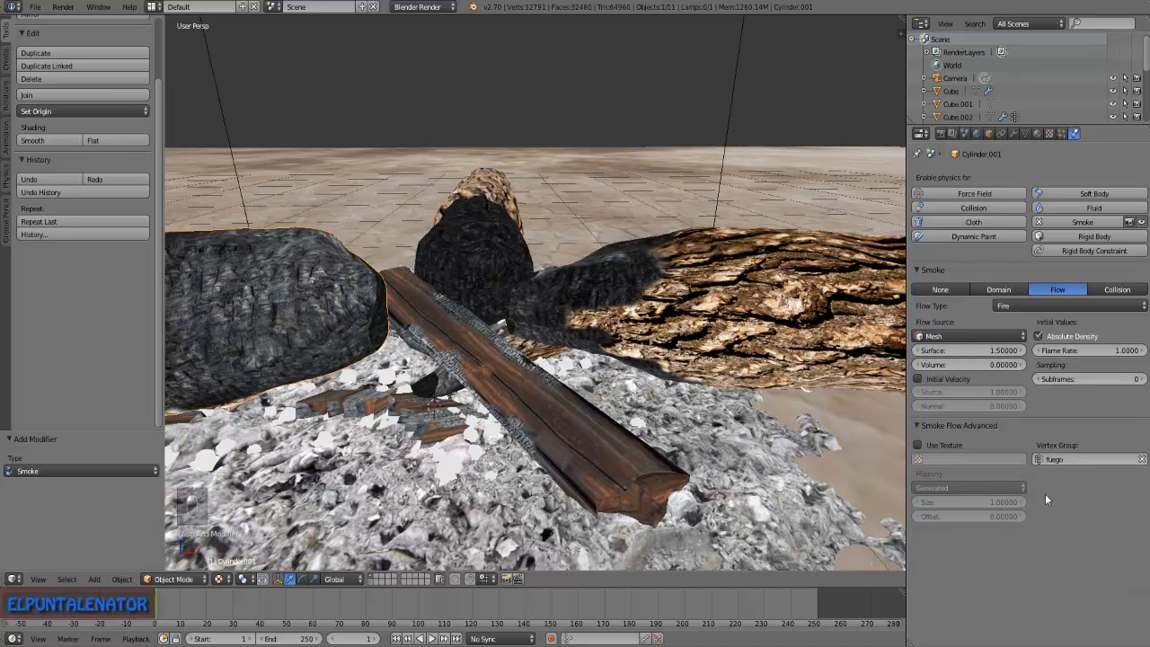
Add smoke physics to the right log as a Flow object with Flow Type Fire and vertex group fuego.
{"action": "right_click", "coordinate": [765, 297]}
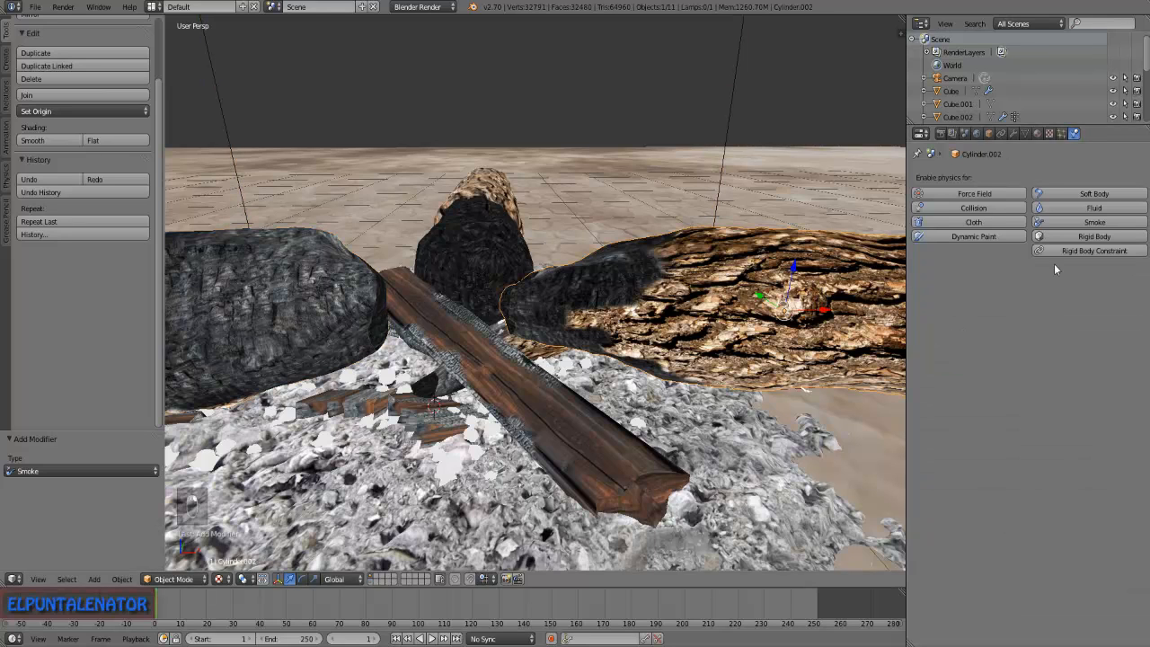
{"action": "left_click", "coordinate": [1075, 222]}
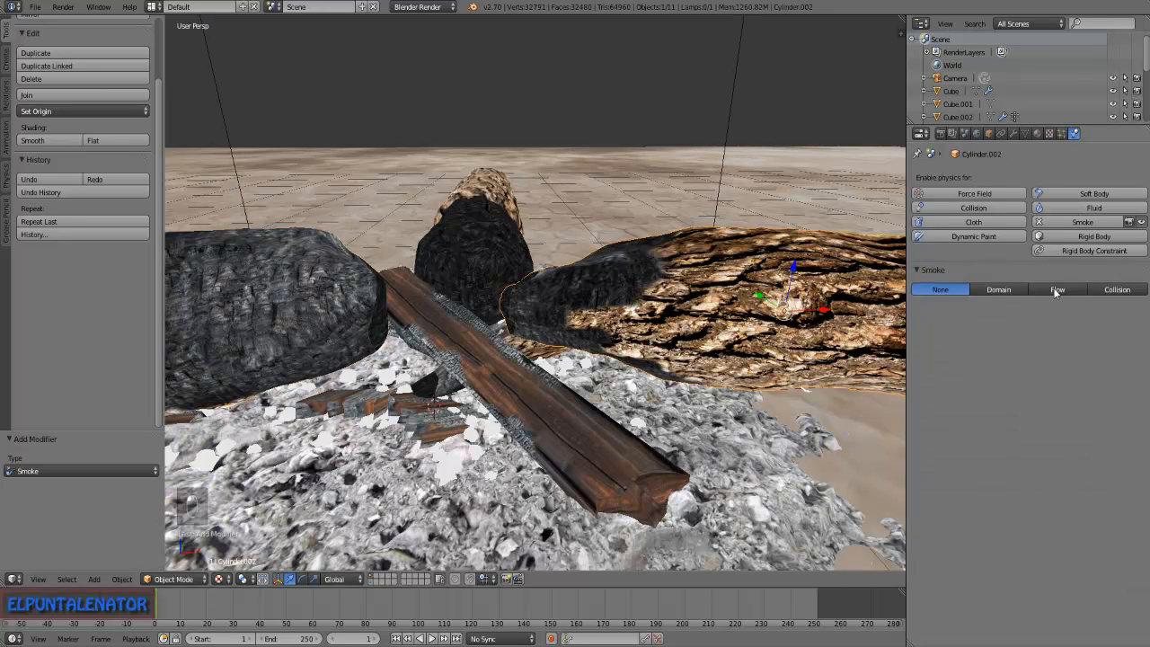
{"action": "left_click", "coordinate": [1057, 289]}
{"action": "left_click", "coordinate": [1038, 306]}
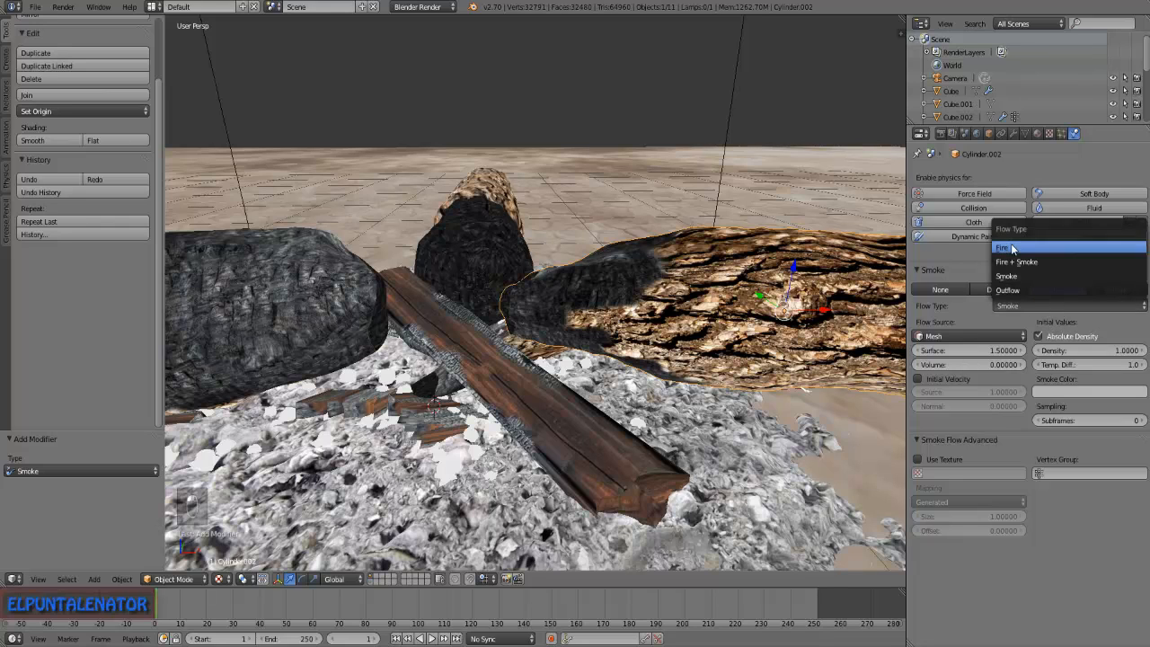
{"action": "left_click", "coordinate": [1013, 247]}
{"action": "left_click", "coordinate": [1052, 459]}
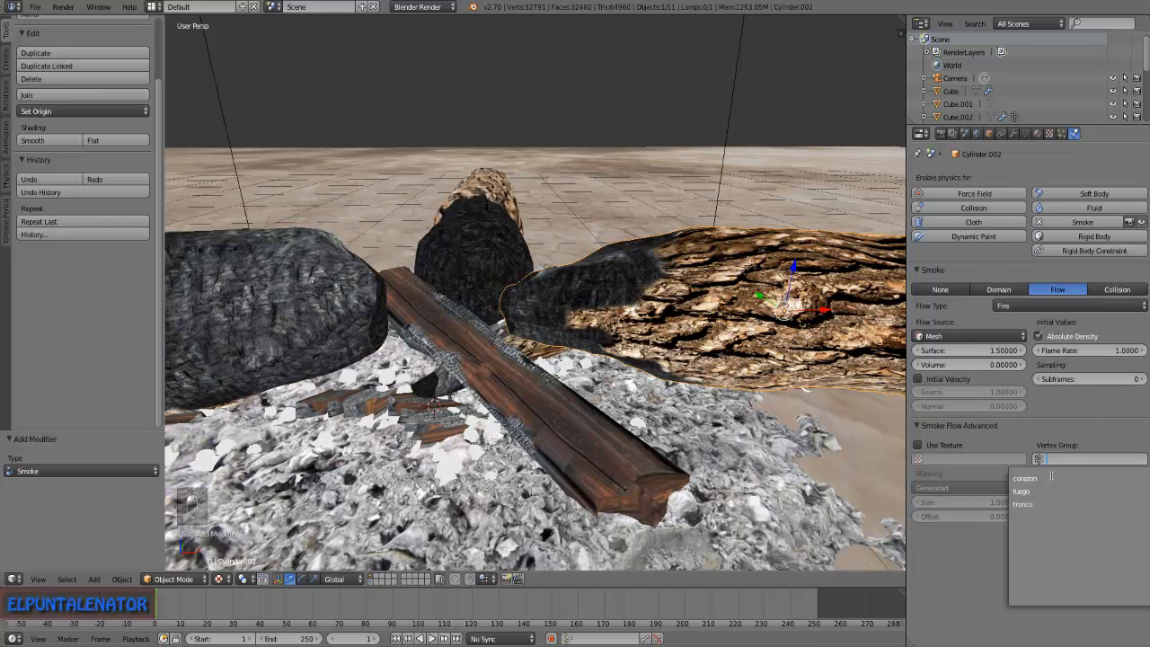
{"action": "left_click", "coordinate": [1042, 491]}
Add smoke physics to the back log as a Flow object with Flow Type Fire and vertex group fuego.
{"action": "right_click", "coordinate": [488, 200]}
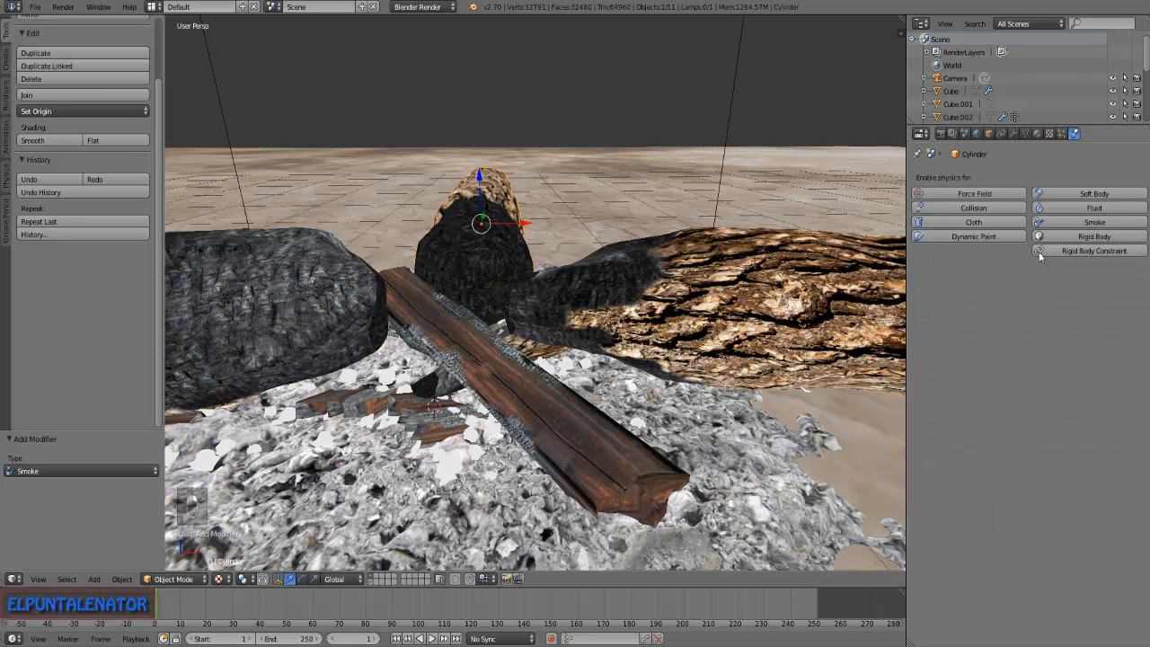
{"action": "left_click", "coordinate": [1073, 221]}
{"action": "left_click", "coordinate": [1046, 294]}
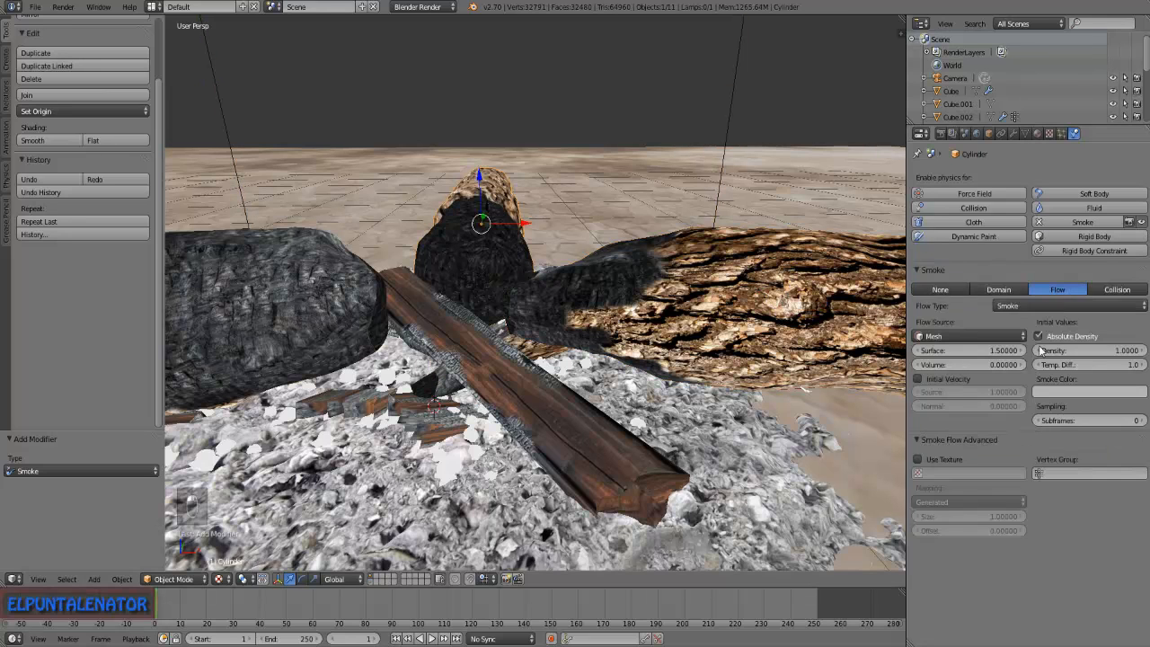
{"action": "left_click", "coordinate": [1024, 306]}
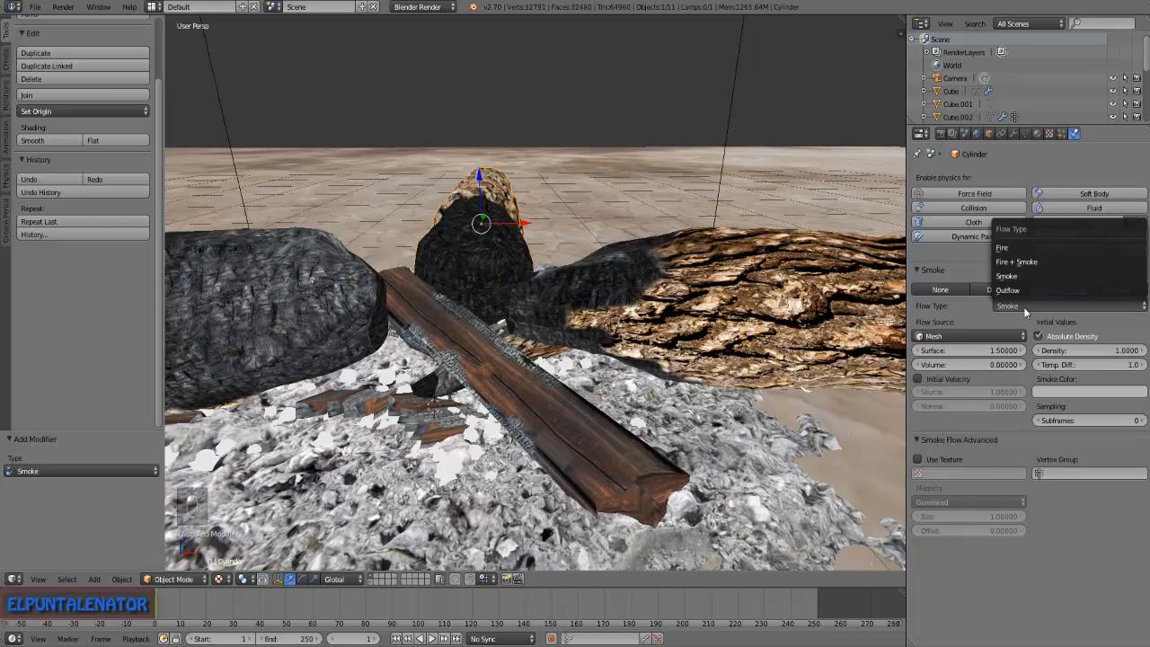
{"action": "left_click", "coordinate": [1022, 250]}
{"action": "left_click", "coordinate": [1061, 458]}
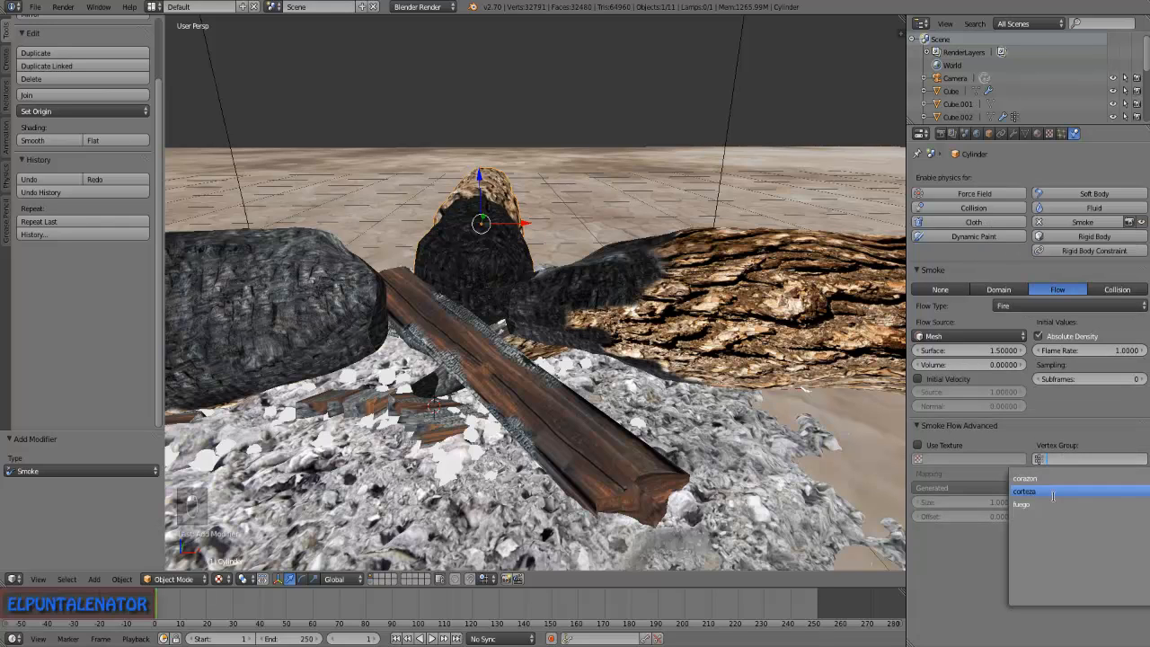
{"action": "left_click", "coordinate": [1060, 503]}
{"action": "middle_click_drag", "start_coordinate": [570, 444], "coordinate": [457, 206]}
{"action": "middle_click_drag", "start_coordinate": [519, 249], "coordinate": [495, 206]}
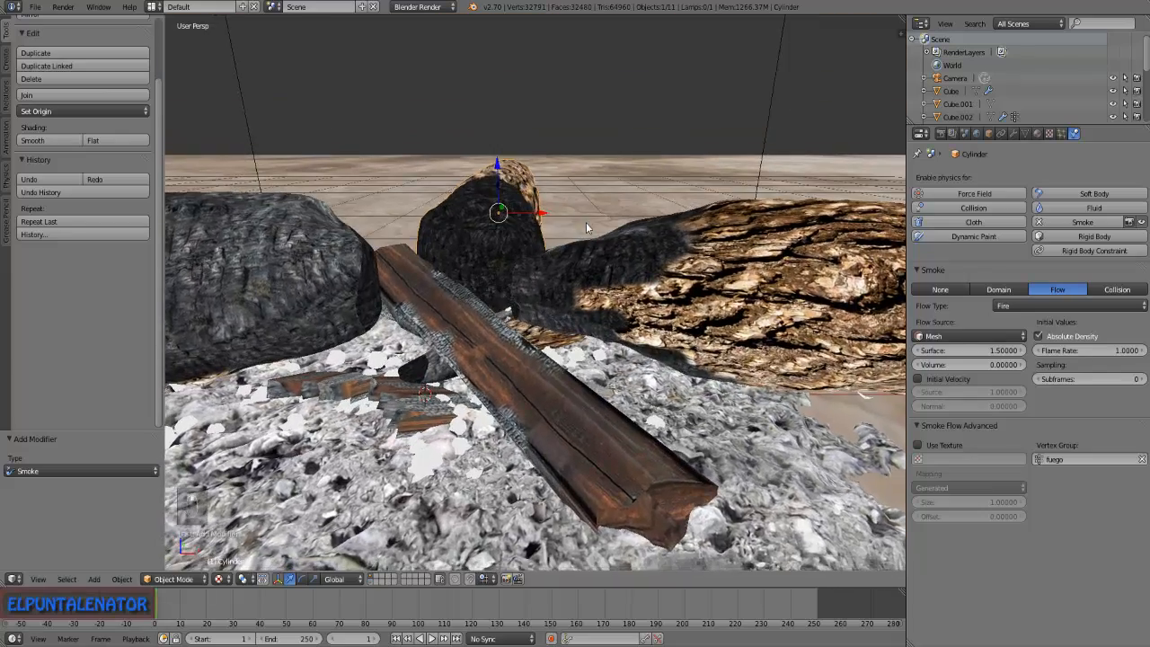
{"action": "scroll", "coordinate": [495, 206], "scroll_direction": "down", "scroll_amount": 5}
{"action": "scroll", "coordinate": [492, 212], "scroll_direction": "up", "scroll_amount": 4}
{"action": "scroll", "coordinate": [494, 217], "scroll_direction": "down", "scroll_amount": 1}
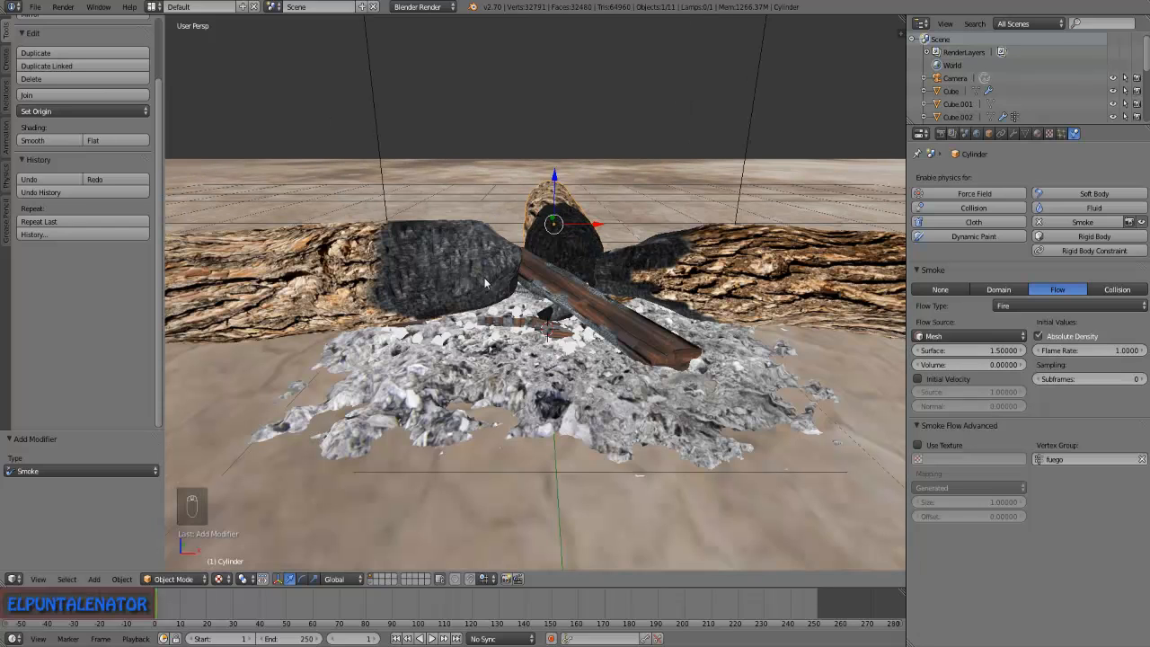
Select the smoke domain box in front view and scale it uniformly to about 0.571.
{"action": "key", "text": "KP_1"}
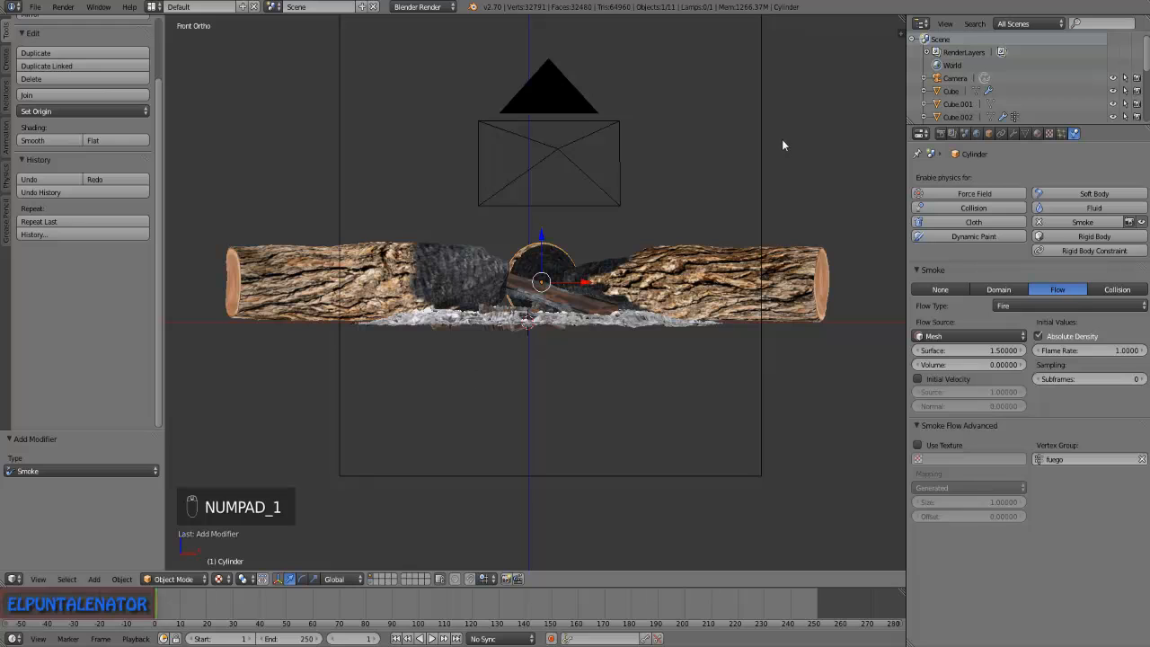
{"action": "right_click", "coordinate": [762, 162]}
{"action": "scroll", "coordinate": [530, 363], "scroll_direction": "down", "scroll_amount": 4}
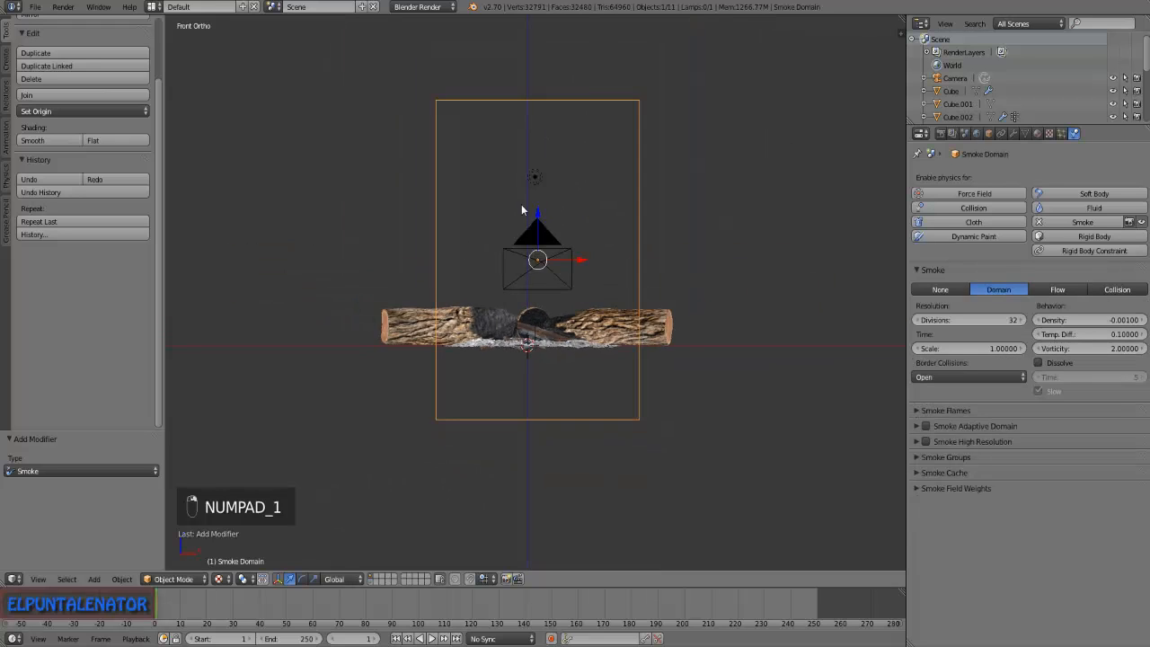
{"action": "scroll", "coordinate": [521, 206], "scroll_direction": "up", "scroll_amount": 1}
{"action": "key", "text": "s"}
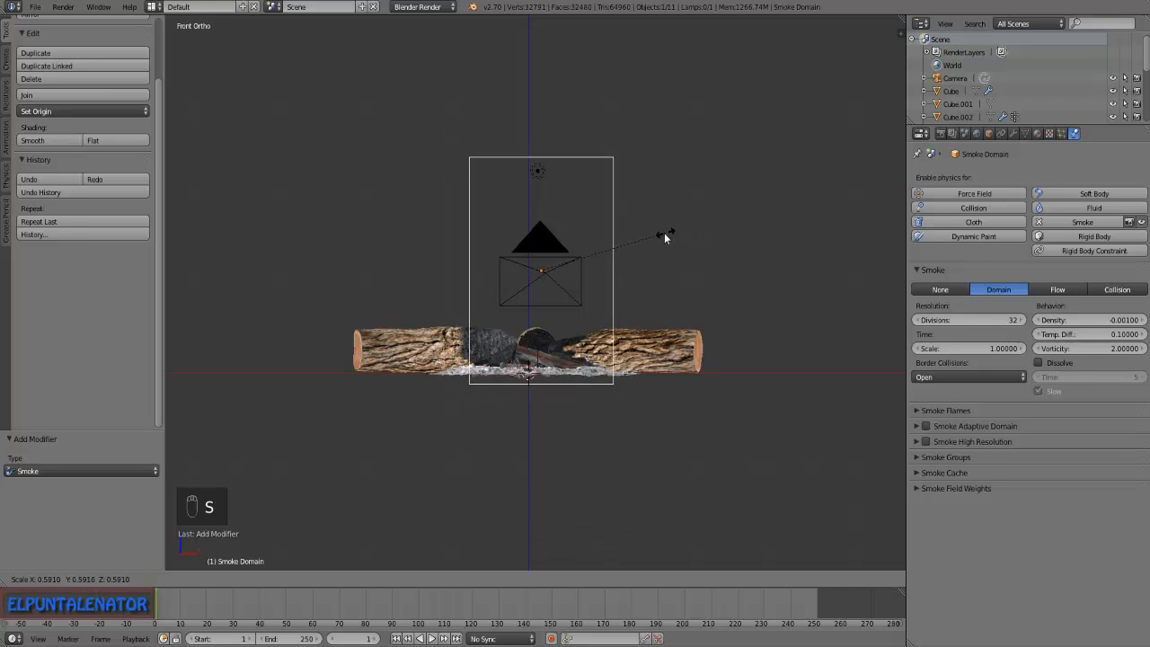
{"action": "left_click", "coordinate": [662, 233]}
{"action": "scroll", "coordinate": [511, 342], "scroll_direction": "up", "scroll_amount": 1}
{"action": "scroll", "coordinate": [511, 342], "scroll_direction": "up", "scroll_amount": 1}
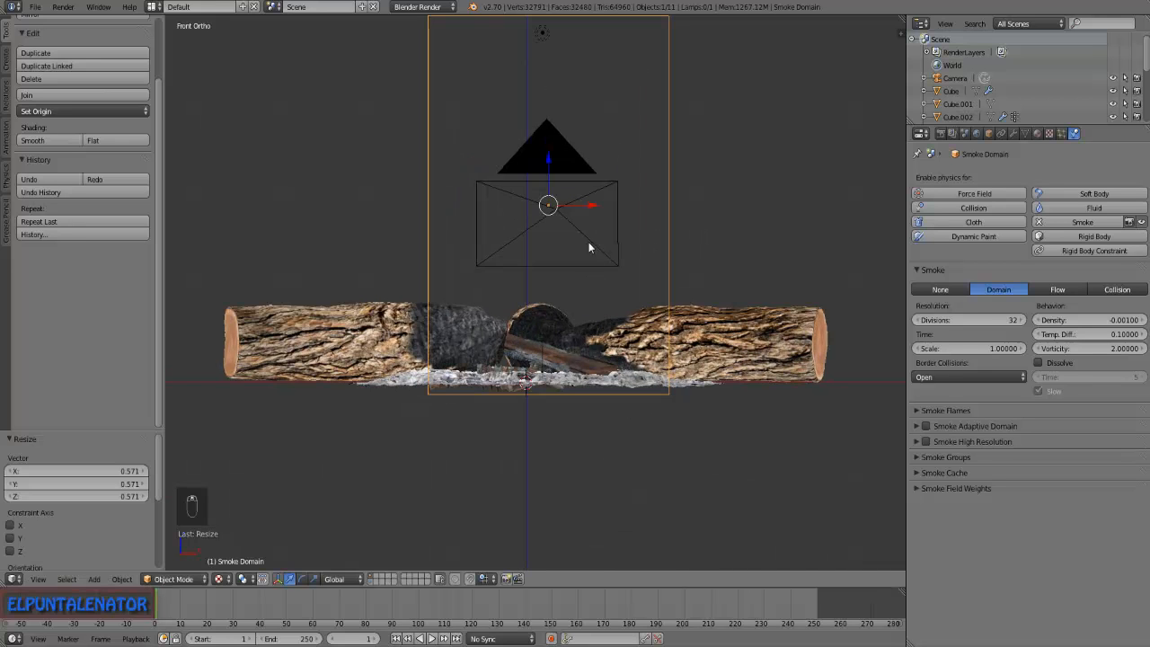
Move the smoke domain about -0.111 along X and scale it uniformly by about 1.028.
{"action": "left_click_drag", "start_coordinate": [591, 208], "coordinate": [574, 212]}
{"action": "key", "text": "s"}
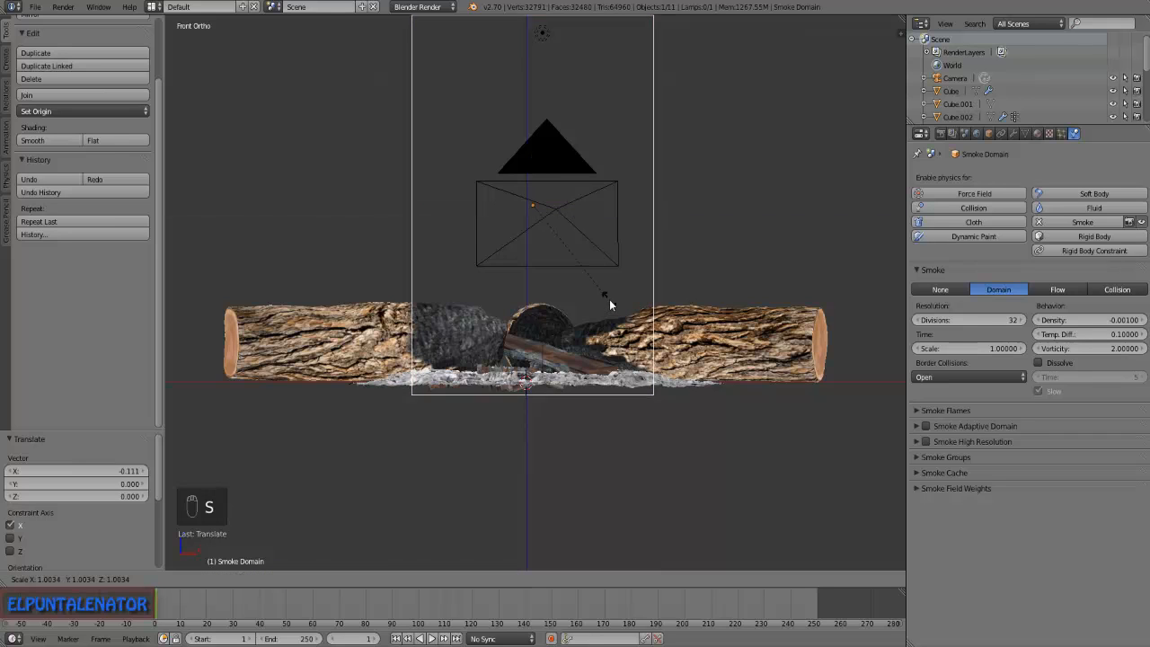
{"action": "left_click", "coordinate": [612, 300]}
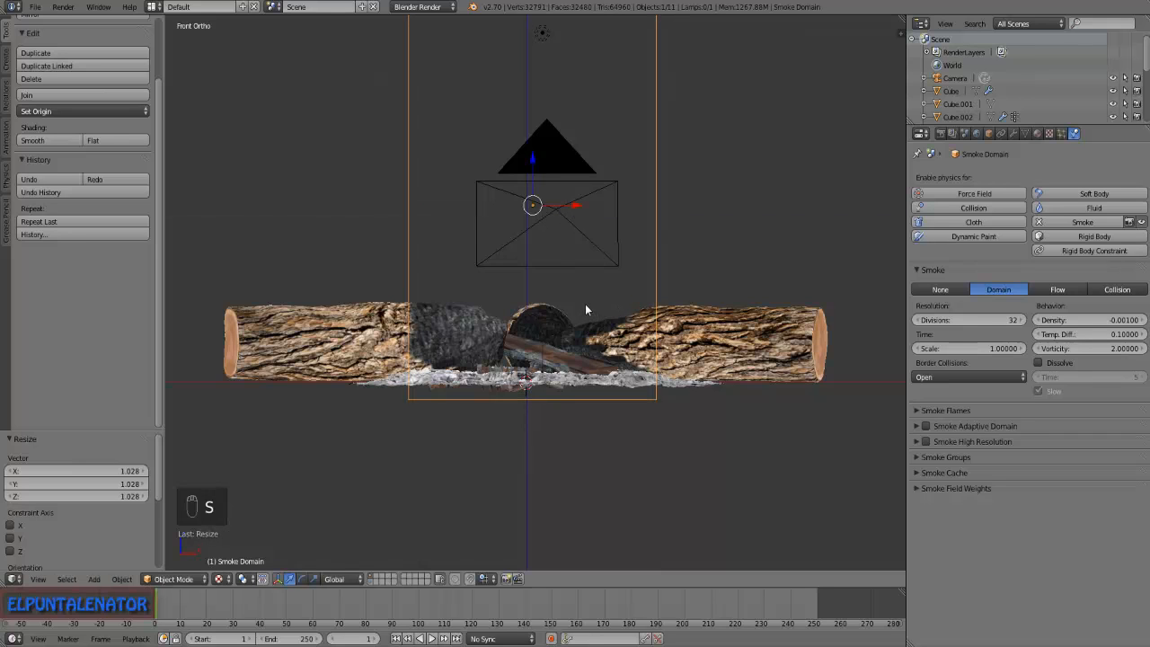
{"action": "scroll", "coordinate": [555, 443], "scroll_direction": "down", "scroll_amount": 1}
{"action": "scroll", "coordinate": [551, 213], "scroll_direction": "up", "scroll_amount": 1}
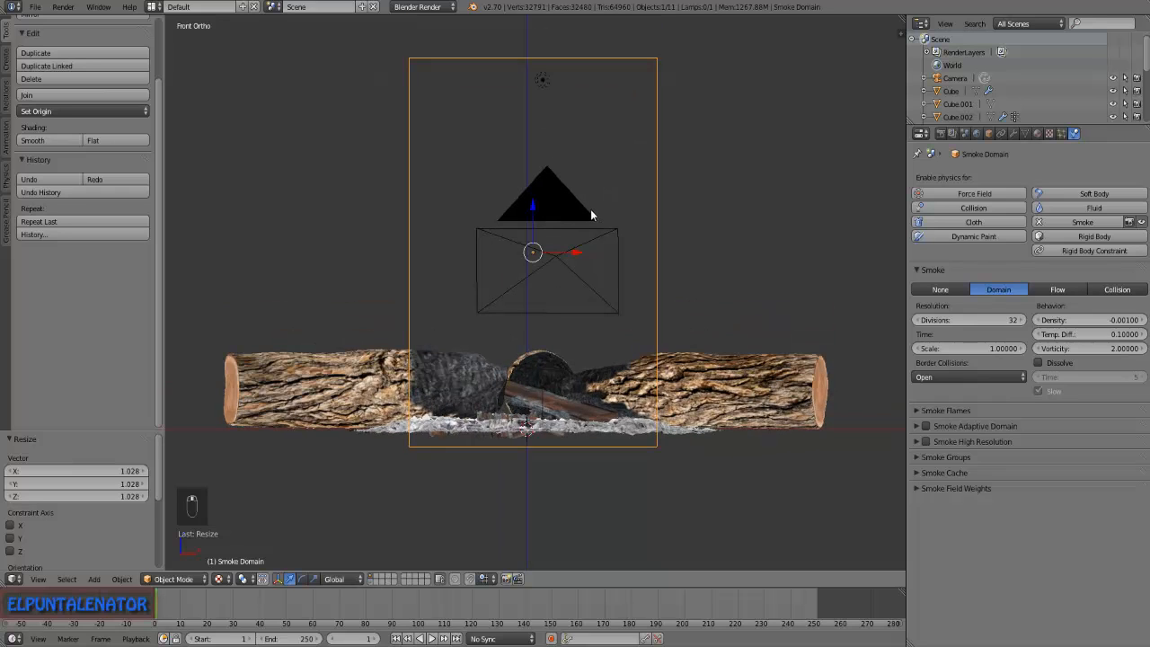
Scale the smoke domain to about 0.739 along Z and lower it by about 0.265 onto the ash bed.
{"action": "key", "text": "s"}
{"action": "key", "text": "z"}
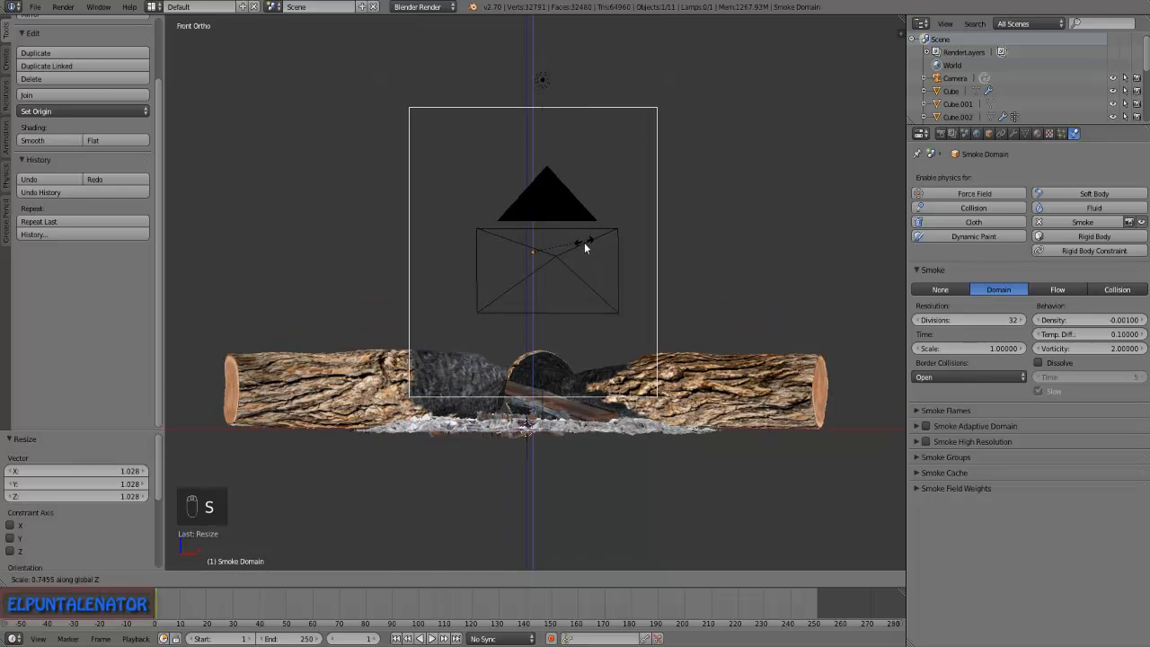
{"action": "left_click", "coordinate": [585, 246]}
{"action": "key", "text": "g"}
{"action": "key", "text": "z"}
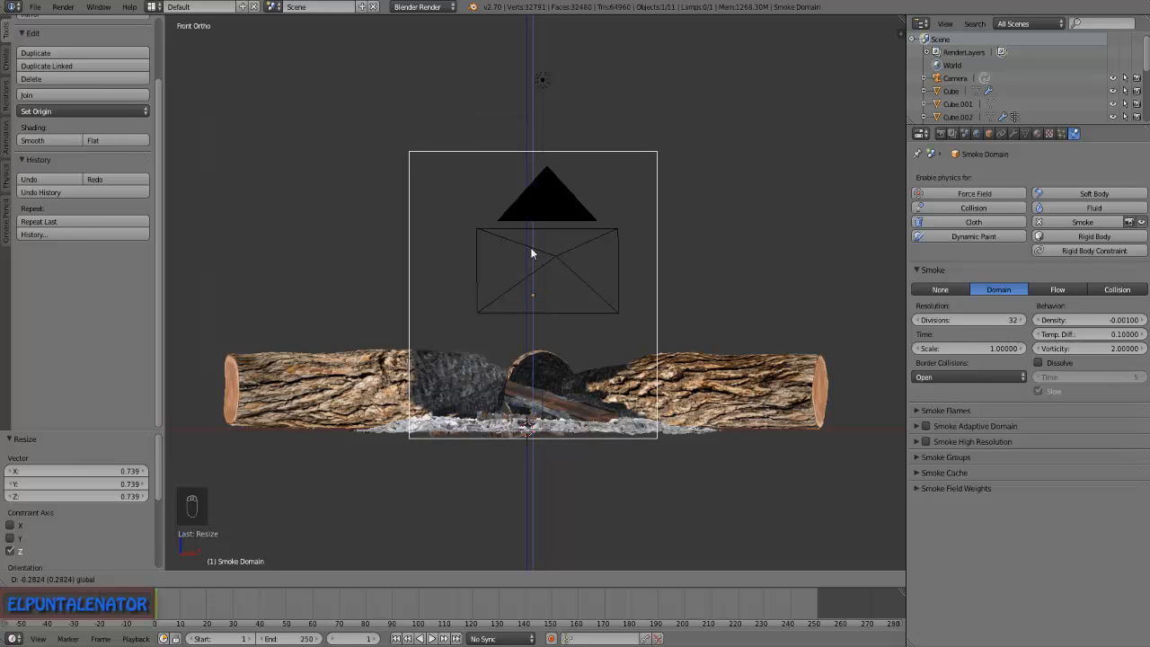
{"action": "left_click", "coordinate": [531, 245]}
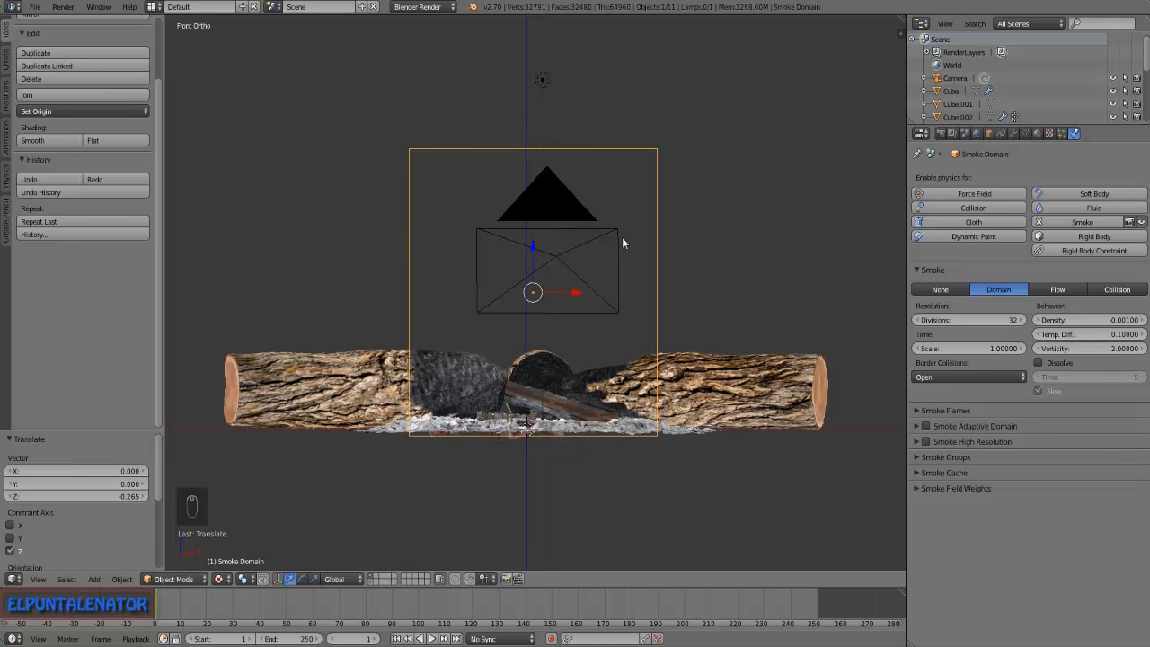
In side view, move the smoke domain about 0.293 along Y and scale it to about 0.744 along Y.
{"action": "key", "text": "KP_3"}
{"action": "scroll", "coordinate": [500, 321], "scroll_direction": "down", "scroll_amount": 2}
{"action": "scroll", "coordinate": [757, 321], "scroll_direction": "up", "scroll_amount": 2}
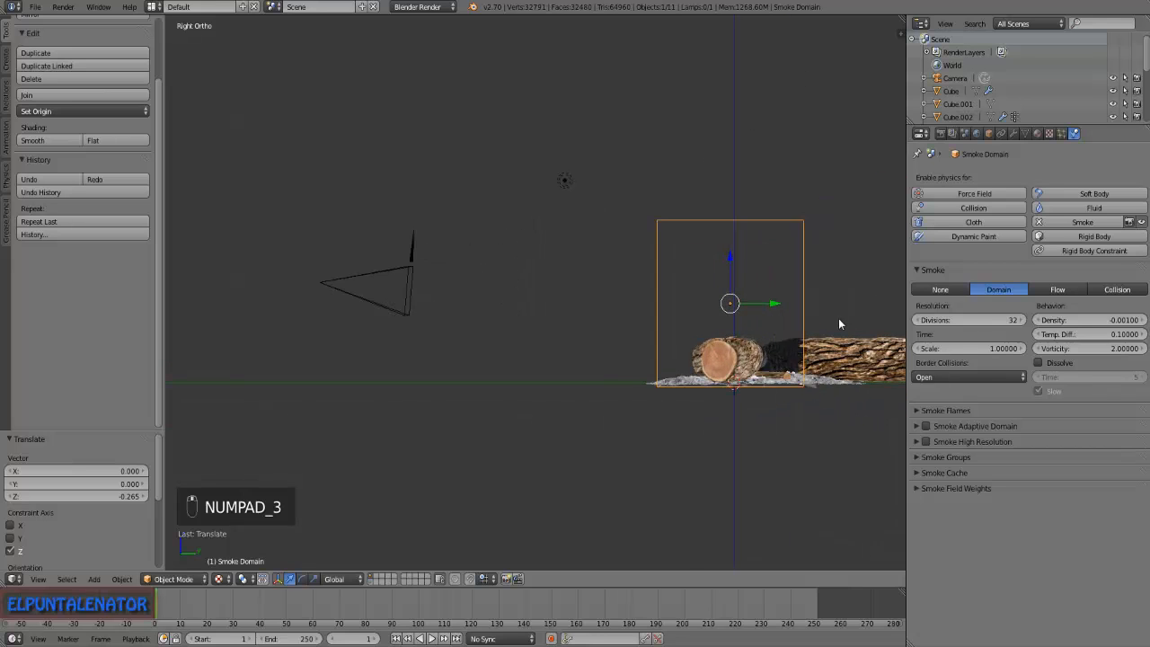
{"action": "scroll", "coordinate": [838, 318], "scroll_direction": "up", "scroll_amount": 2}
{"action": "left_click_drag", "start_coordinate": [729, 302], "coordinate": [762, 296]}
{"action": "key", "text": "s"}
{"action": "key", "text": "y"}
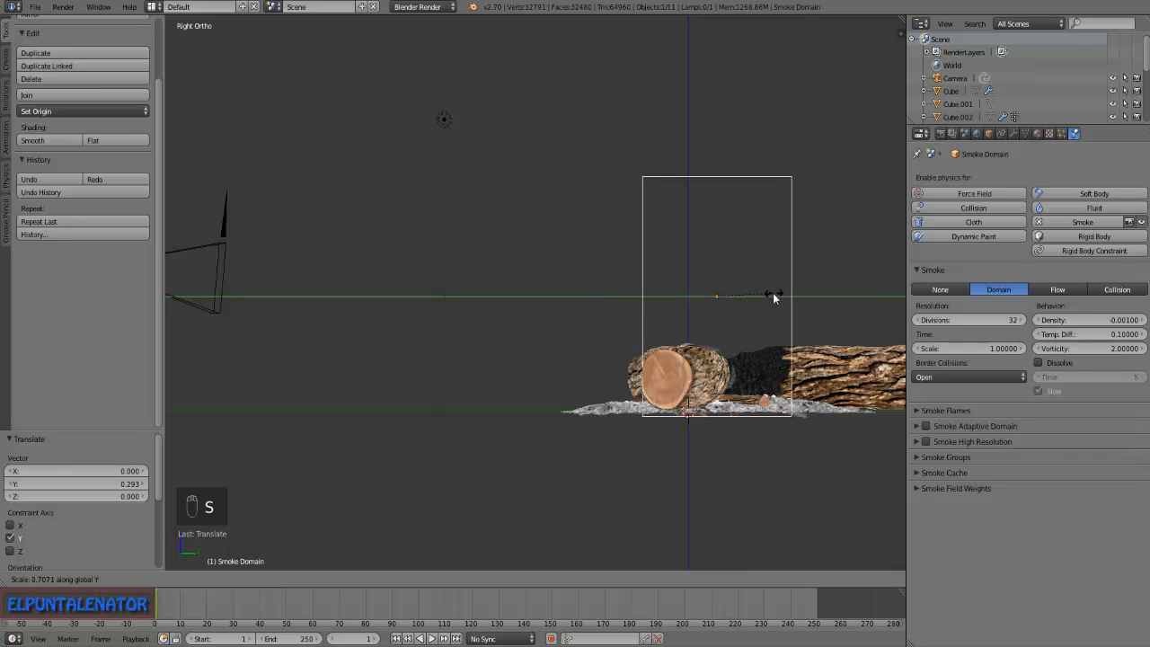
{"action": "left_click", "coordinate": [778, 301]}
Enable Smoke Adaptive Domain on the smoke domain and play the fire simulation, stopping at frame 52.
{"action": "middle_click_drag", "start_coordinate": [672, 409], "coordinate": [574, 302]}
{"action": "scroll", "coordinate": [543, 325], "scroll_direction": "down", "scroll_amount": 8}
{"action": "scroll", "coordinate": [563, 311], "scroll_direction": "up", "scroll_amount": 5}
{"action": "scroll", "coordinate": [532, 318], "scroll_direction": "down", "scroll_amount": 3}
{"action": "scroll", "coordinate": [557, 311], "scroll_direction": "up", "scroll_amount": 6}
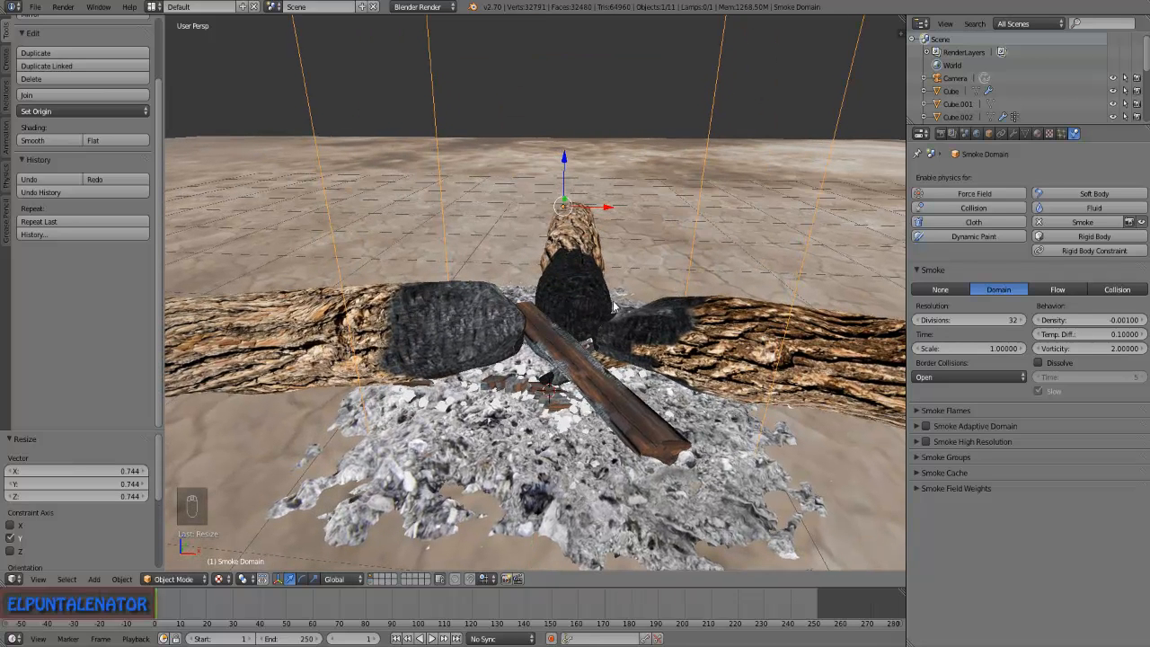
{"action": "scroll", "coordinate": [434, 288], "scroll_direction": "down", "scroll_amount": 1}
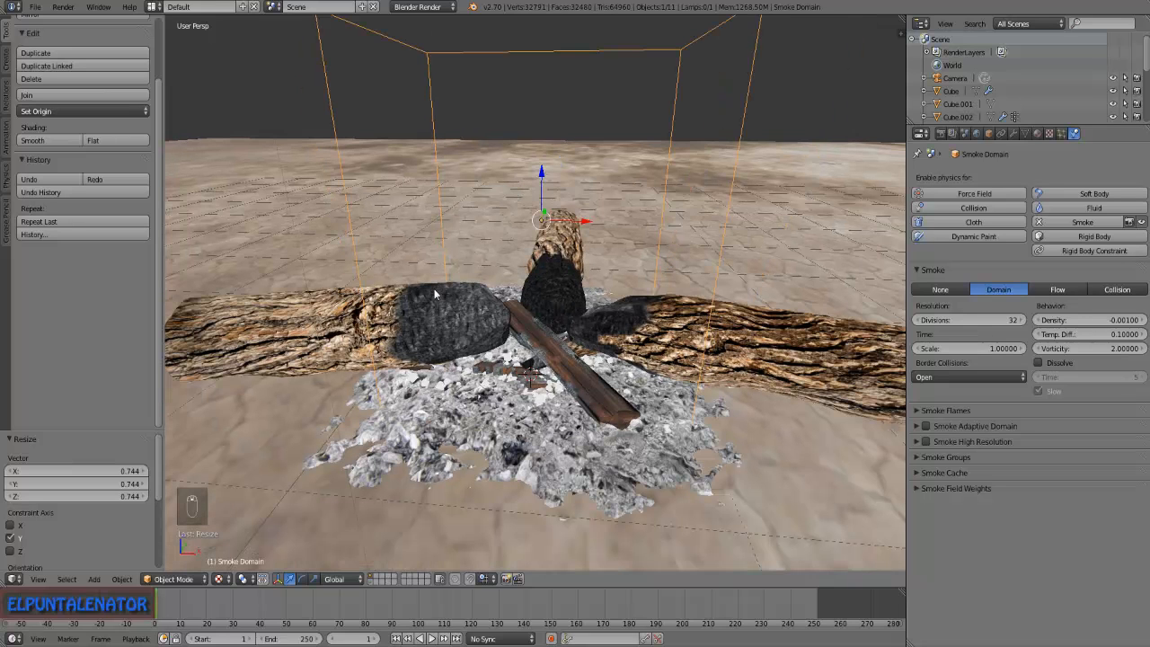
{"action": "middle_click_drag", "start_coordinate": [445, 300], "coordinate": [447, 297]}
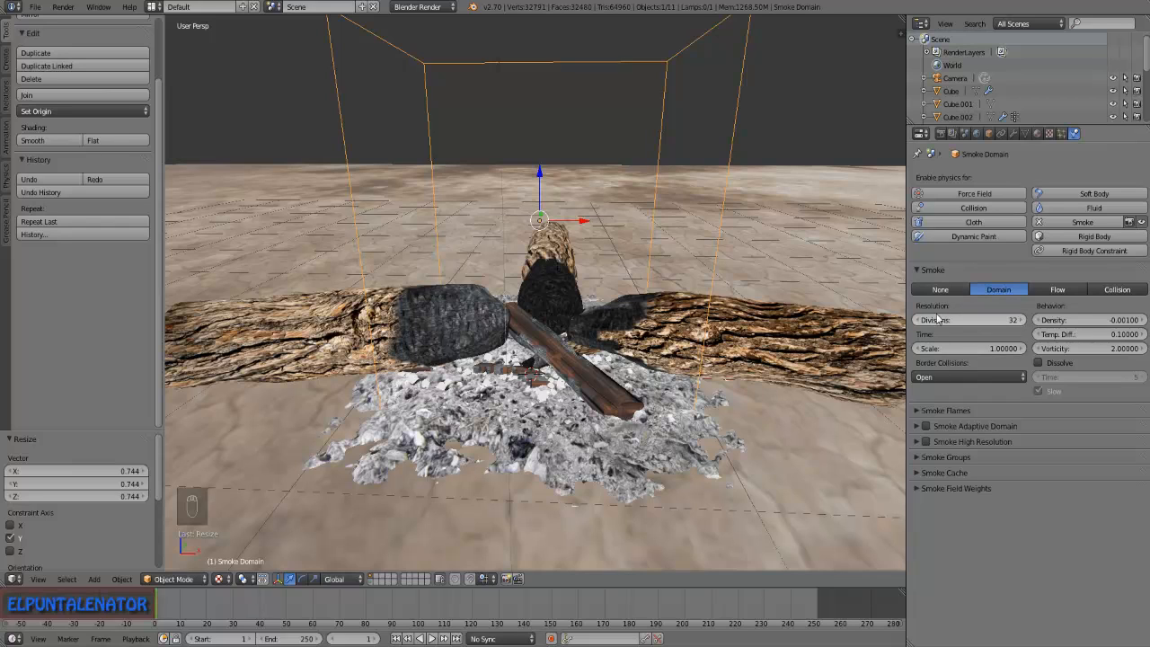
{"action": "left_click", "coordinate": [925, 426]}
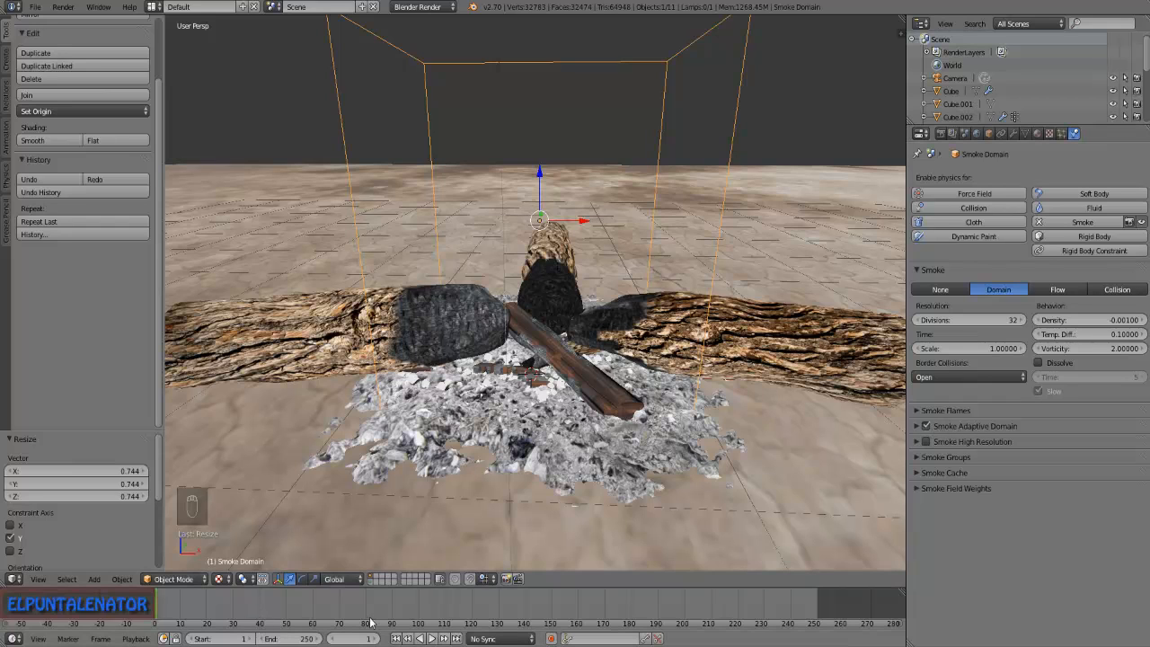
{"action": "left_click", "coordinate": [429, 639]}
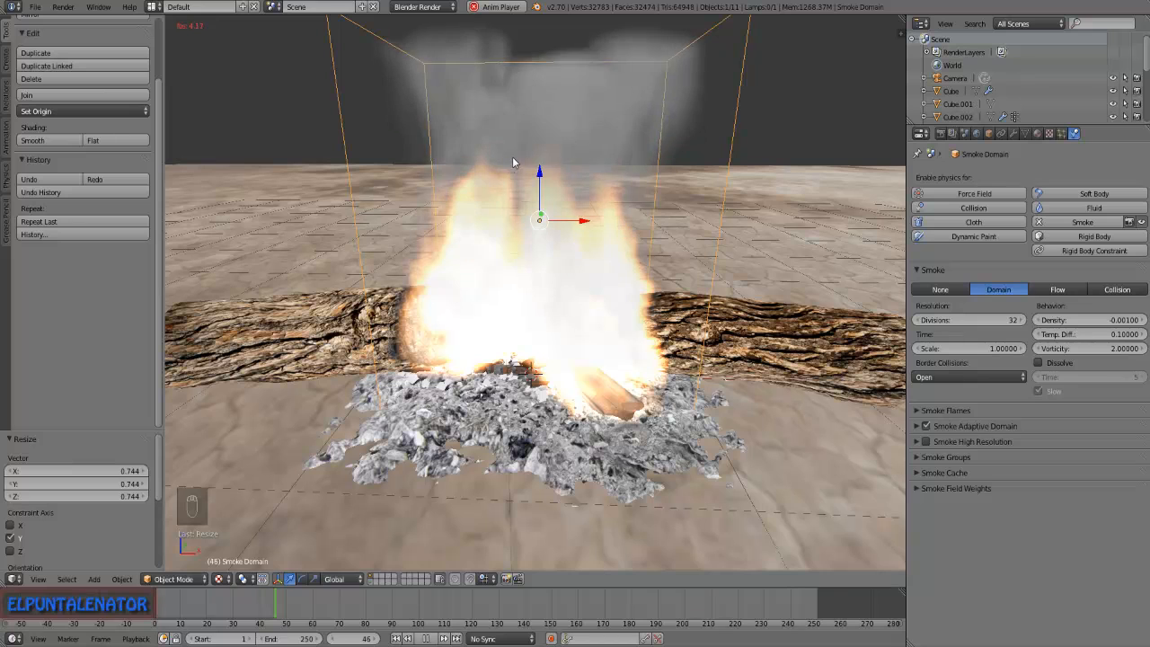
{"action": "left_click", "coordinate": [425, 639]}
Examine the simulated flames and smoke inside the domain from close up and from a distance.
{"action": "scroll", "coordinate": [531, 276], "scroll_direction": "down", "scroll_amount": 1}
{"action": "middle_click_drag", "start_coordinate": [536, 104], "coordinate": [539, 129], "text": "shift"}
{"action": "scroll", "coordinate": [519, 202], "scroll_direction": "up", "scroll_amount": 1}
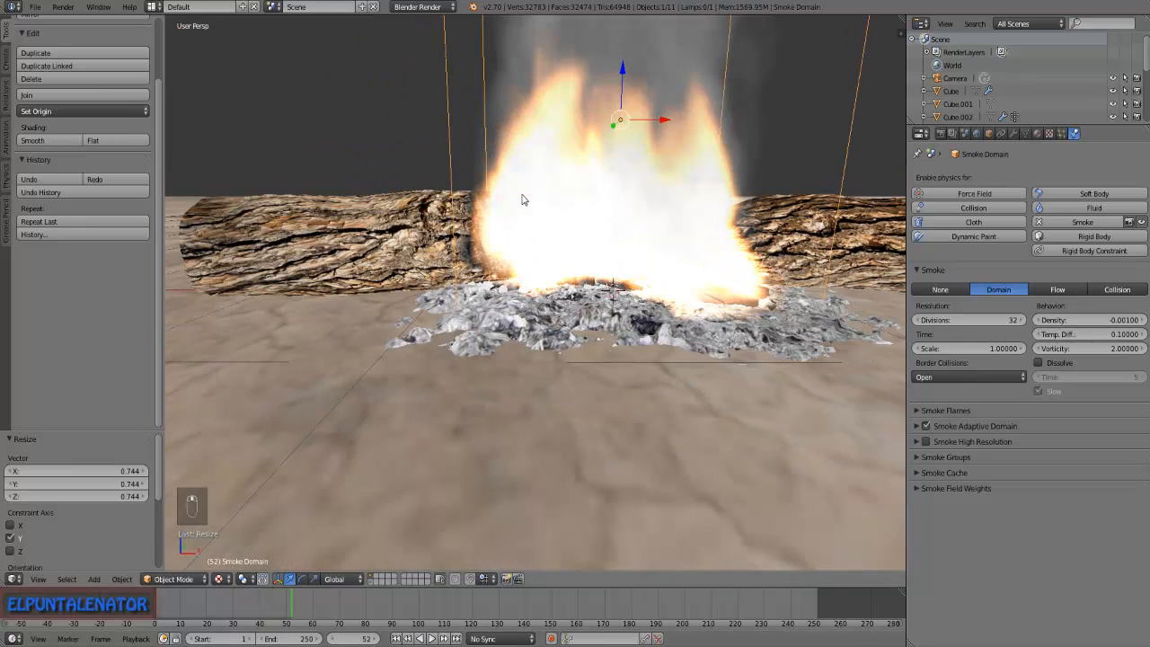
{"action": "scroll", "coordinate": [439, 339], "scroll_direction": "down", "scroll_amount": 1}
{"action": "scroll", "coordinate": [439, 340], "scroll_direction": "down", "scroll_amount": 2}
{"action": "scroll", "coordinate": [541, 95], "scroll_direction": "down", "scroll_amount": 2}
{"action": "scroll", "coordinate": [532, 103], "scroll_direction": "up", "scroll_amount": 1}
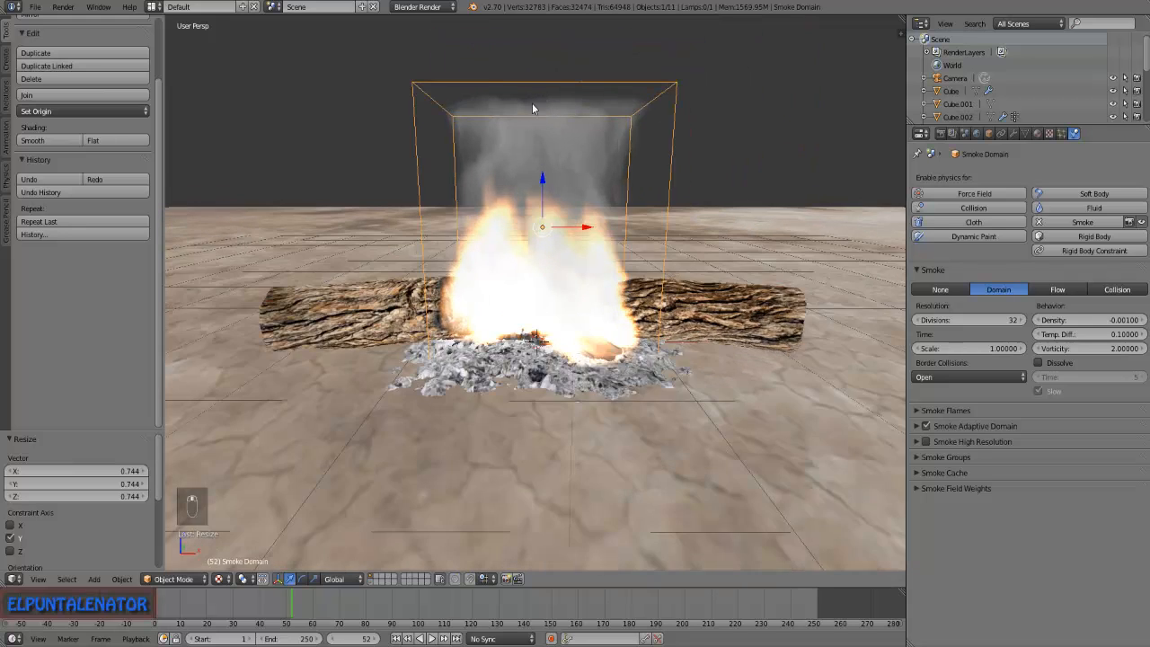
{"action": "scroll", "coordinate": [532, 103], "scroll_direction": "up", "scroll_amount": 2}
{"action": "scroll", "coordinate": [530, 235], "scroll_direction": "up", "scroll_amount": 5}
{"action": "scroll", "coordinate": [529, 236], "scroll_direction": "down", "scroll_amount": 5}
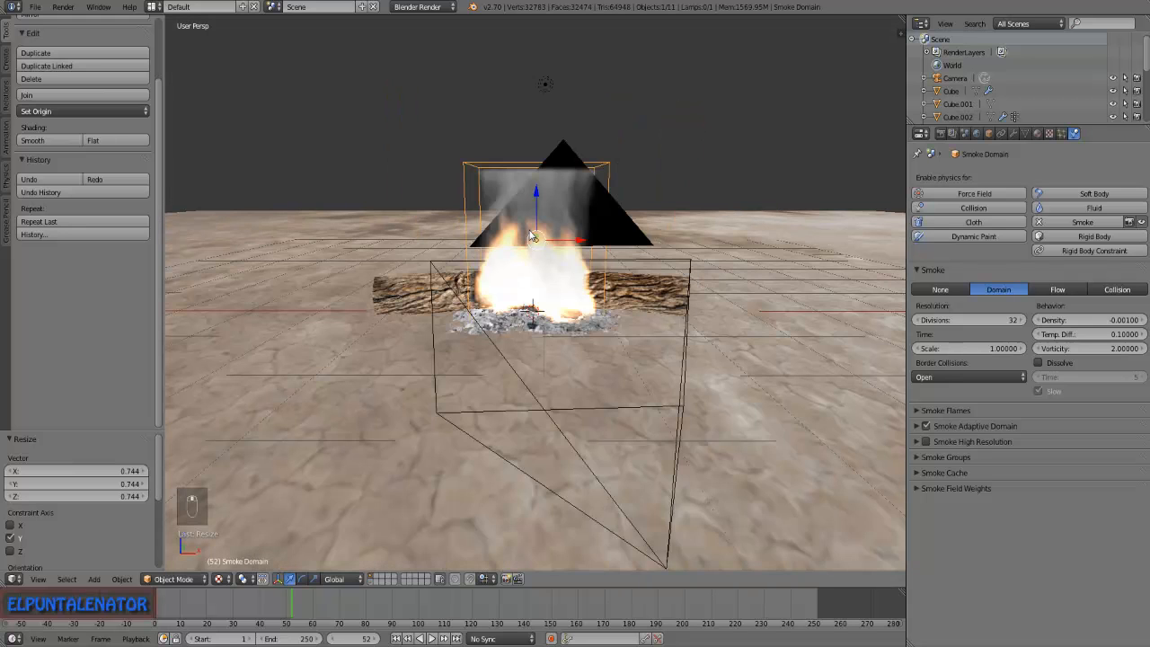
{"action": "scroll", "coordinate": [532, 236], "scroll_direction": "up", "scroll_amount": 1}
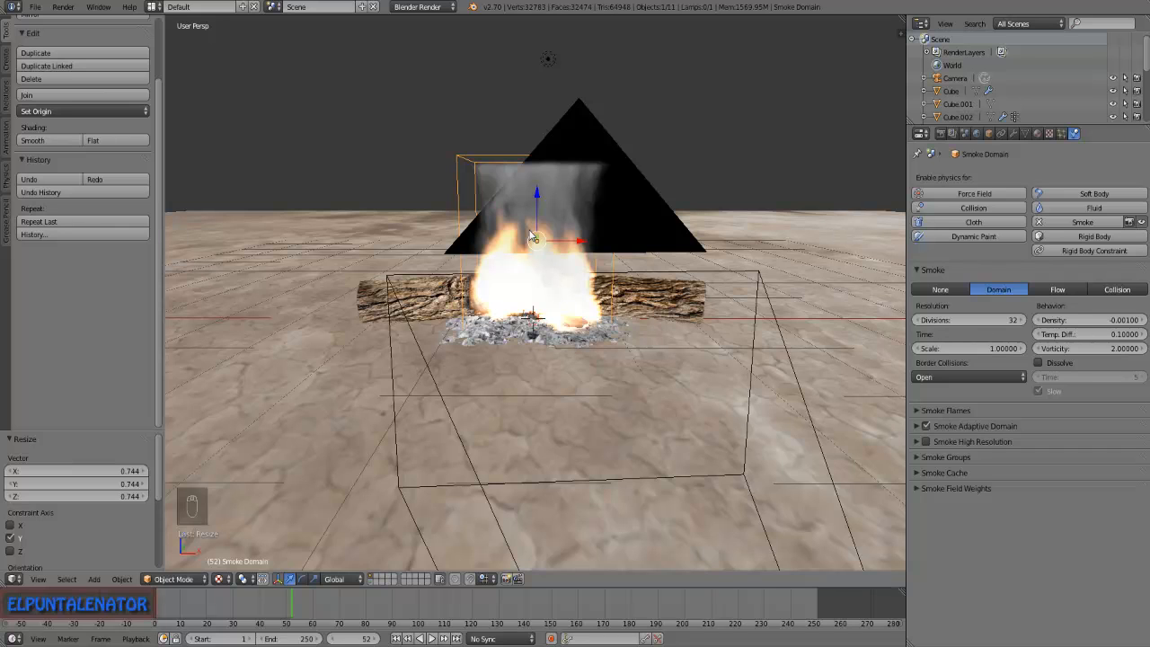
Render the current frame from the camera view to check the fire, and close the render result.
{"action": "key", "text": "KP_0"}
{"action": "key", "text": "F12"}
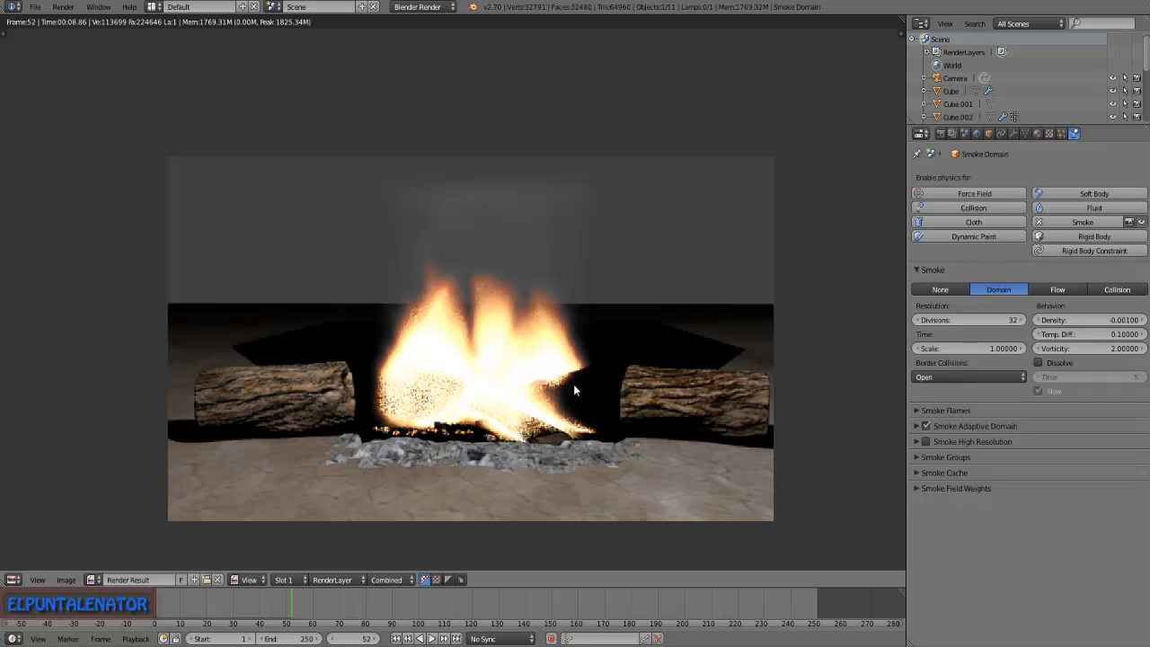
{"action": "key", "text": "Escape"}
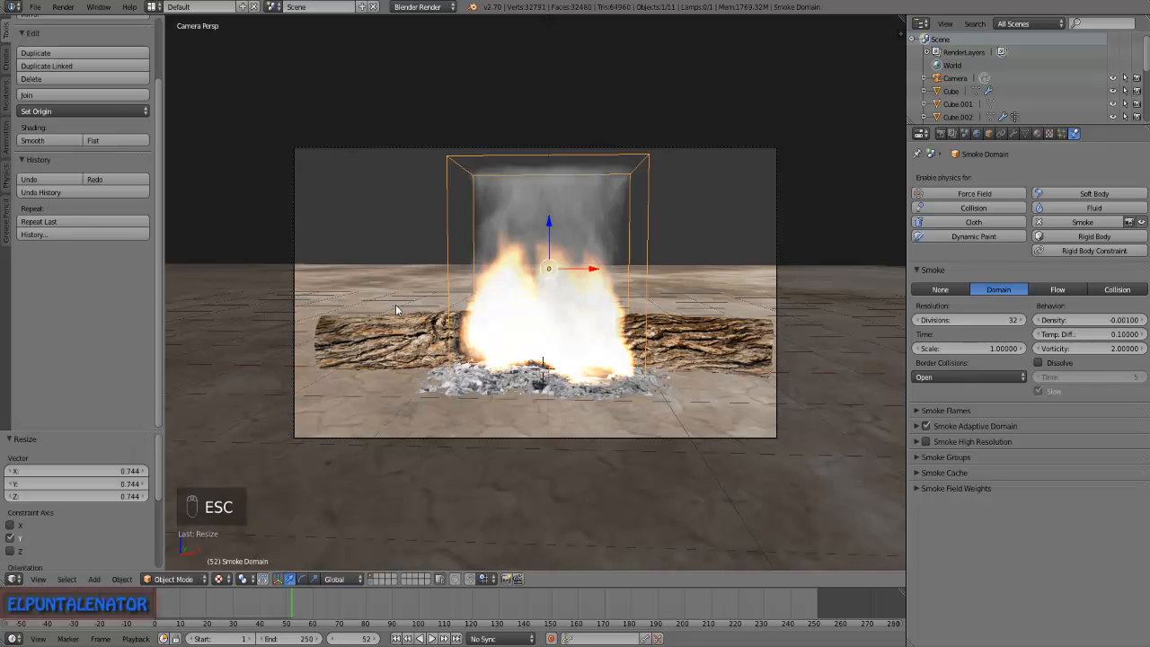
Enable Receive Transparent in the shadow settings of the ground plane's material.
{"action": "right_click", "coordinate": [344, 270]}
{"action": "left_click", "coordinate": [1036, 133]}
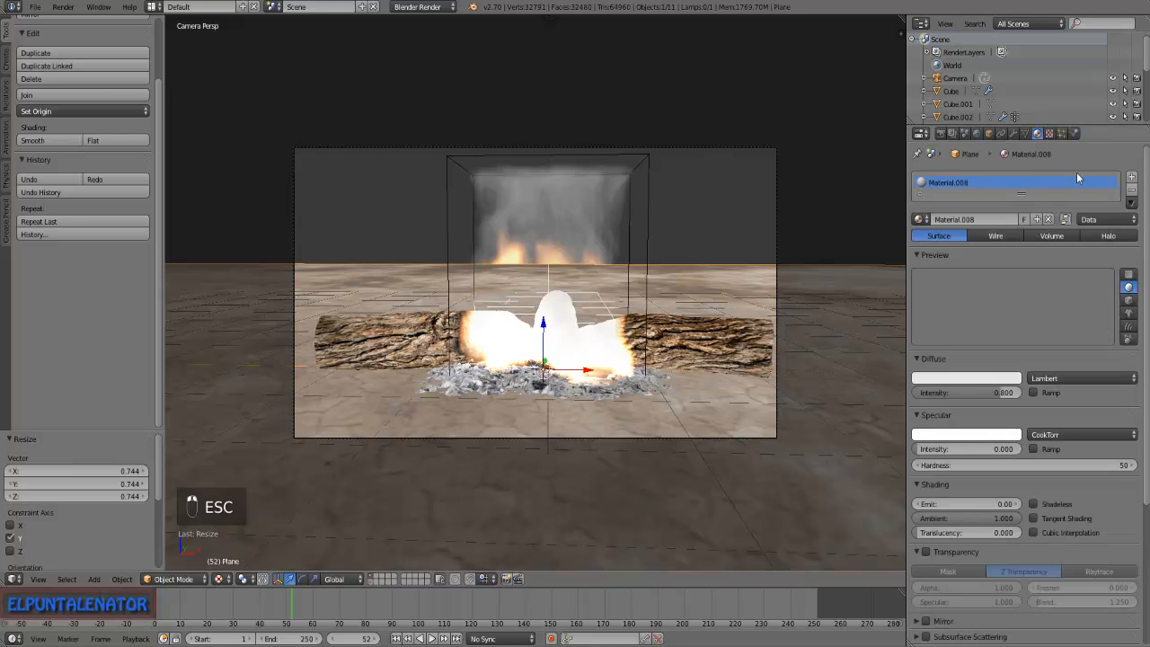
{"action": "scroll", "coordinate": [1033, 404], "scroll_direction": "down", "scroll_amount": 5}
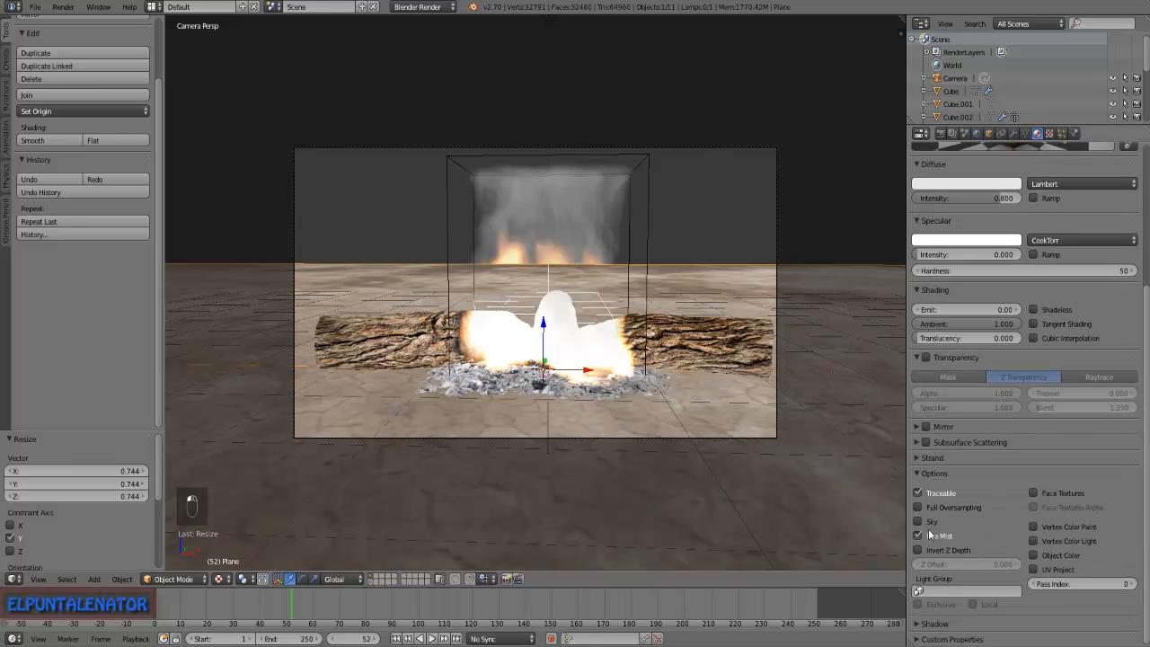
{"action": "left_click", "coordinate": [916, 623]}
{"action": "scroll", "coordinate": [917, 624], "scroll_direction": "down", "scroll_amount": 2}
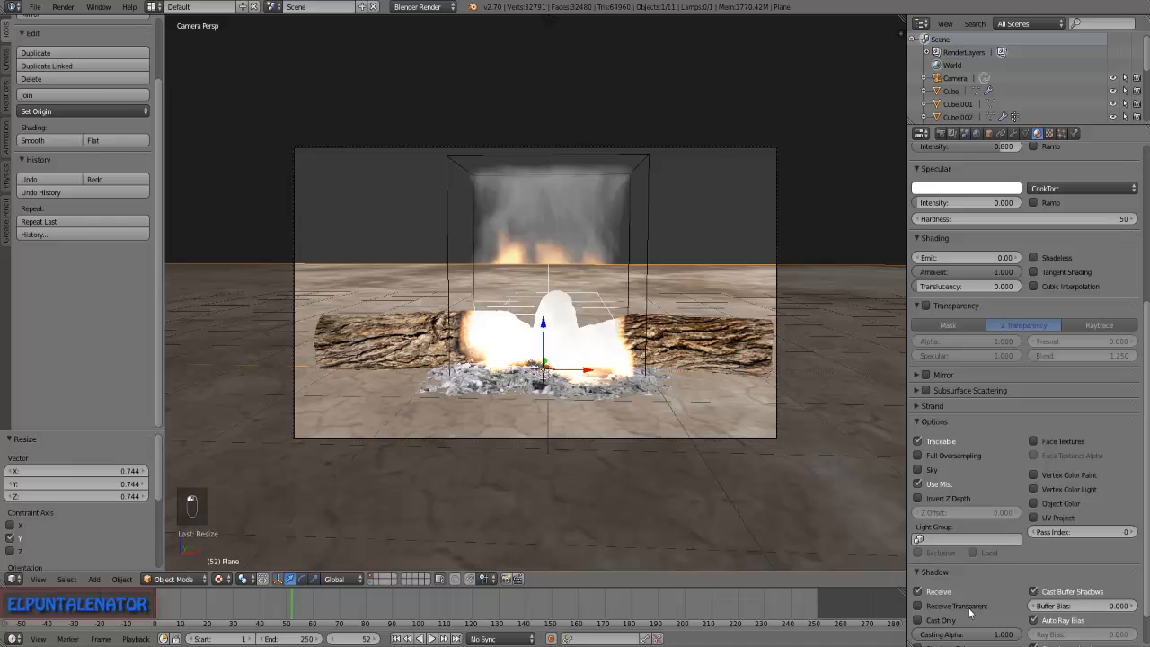
{"action": "left_click", "coordinate": [917, 606]}
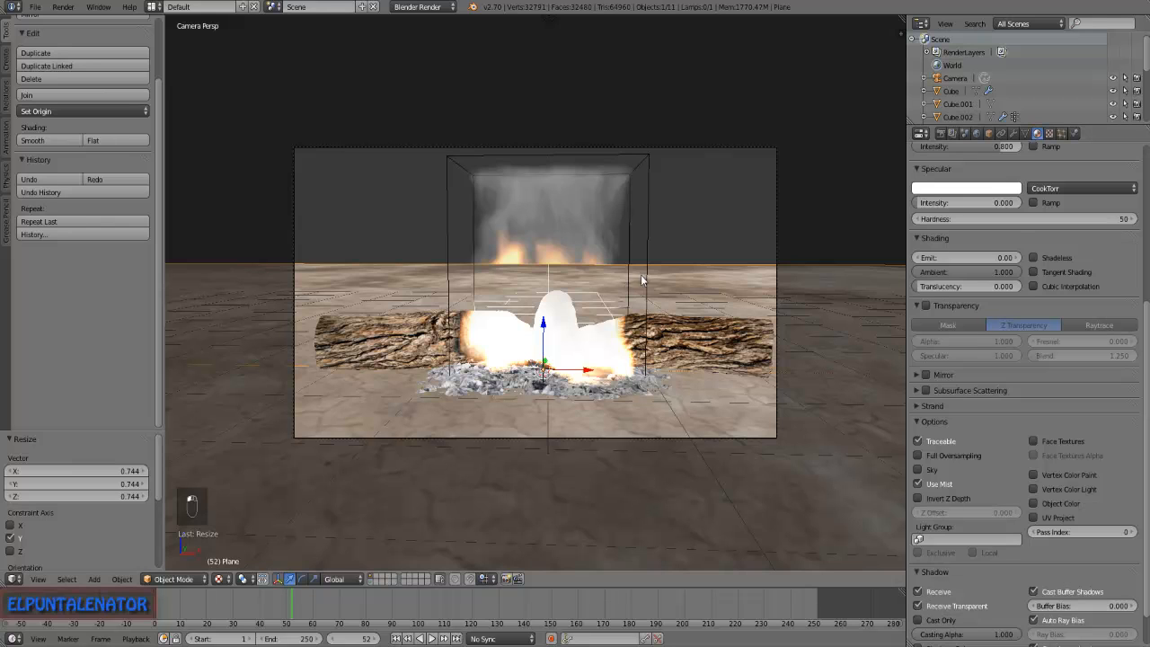
Check the smoke domain material's options and set the world's horizon color to black.
{"action": "right_click", "coordinate": [646, 220]}
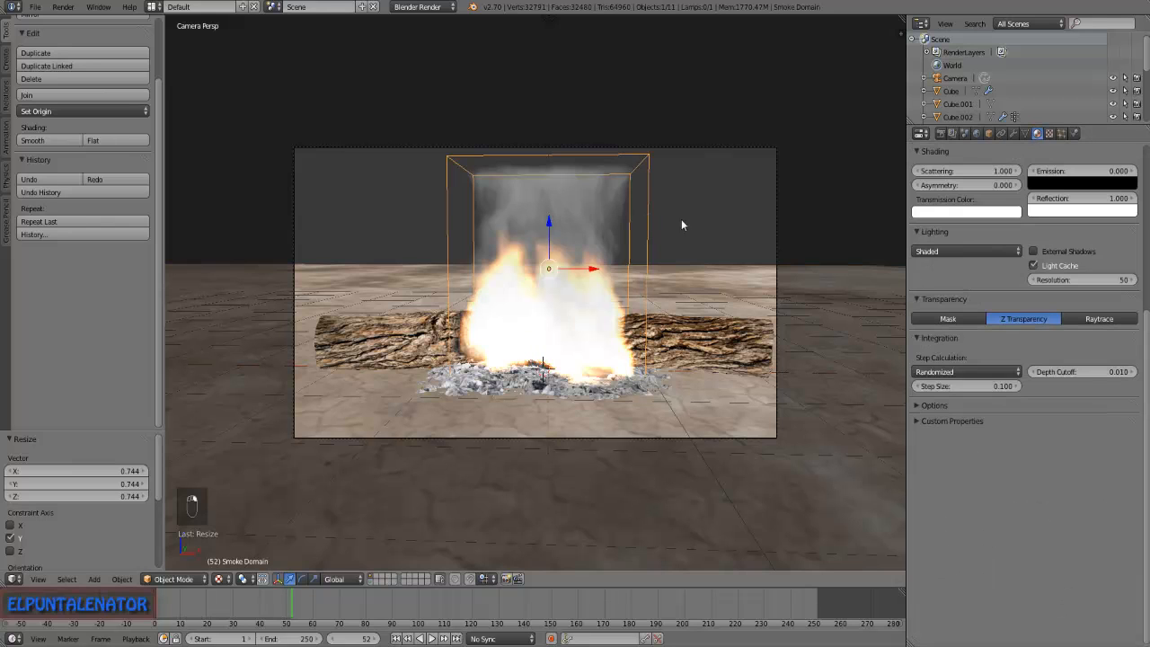
{"action": "left_click", "coordinate": [917, 406]}
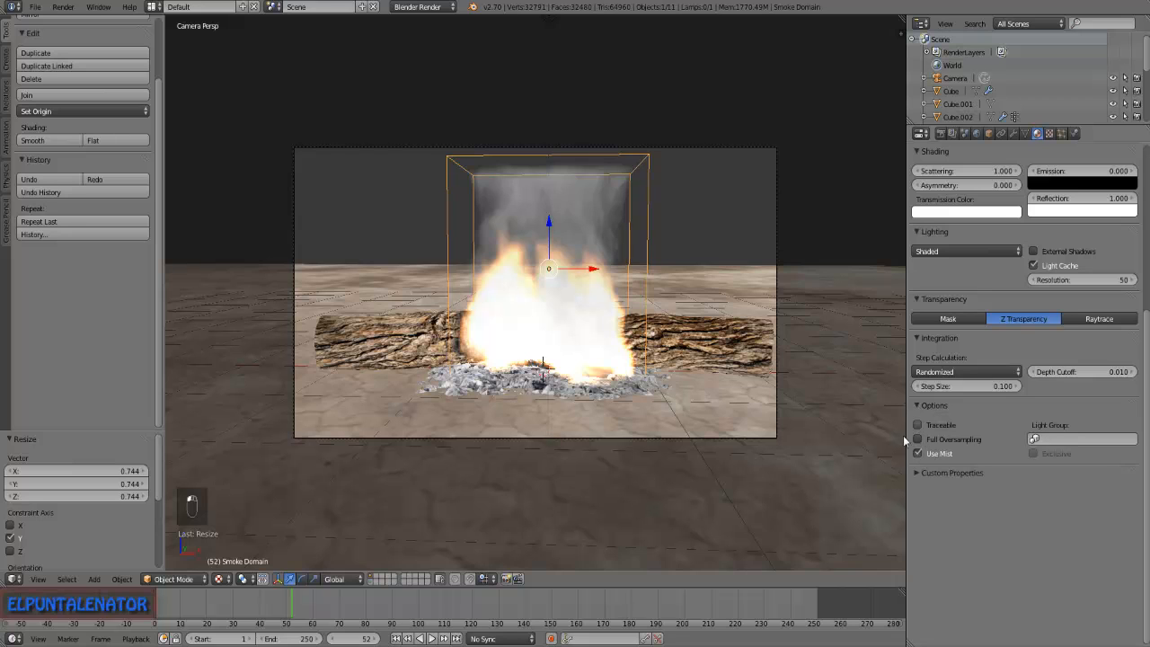
{"action": "left_click", "coordinate": [976, 133]}
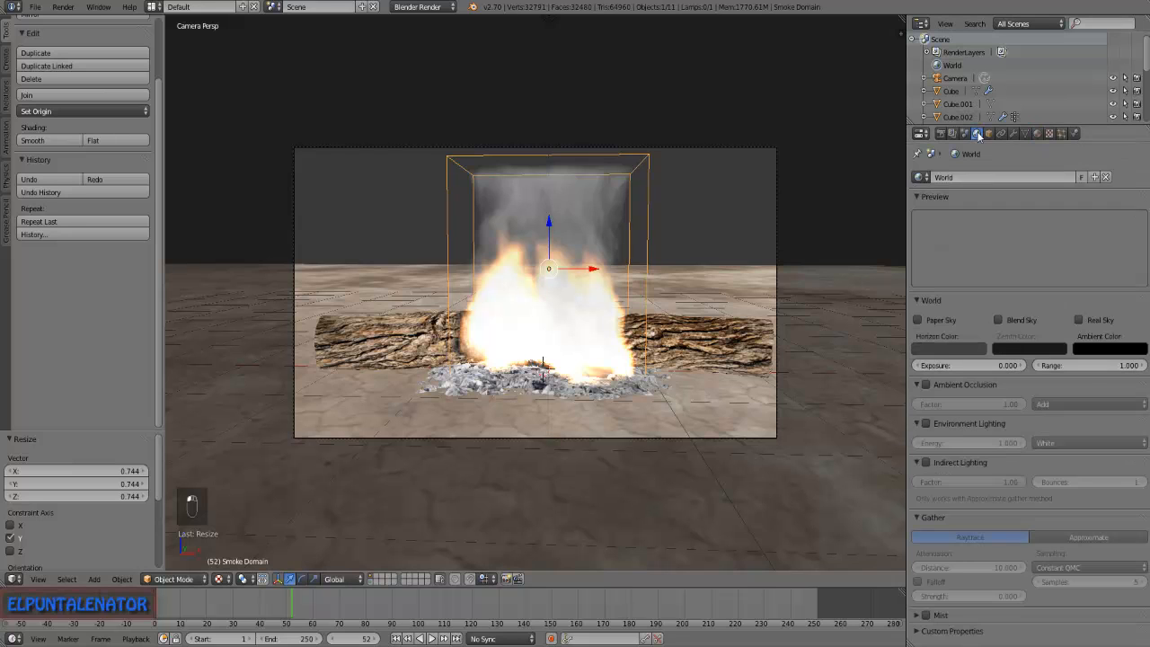
{"action": "left_click", "coordinate": [949, 349]}
{"action": "left_click_drag", "start_coordinate": [1017, 245], "coordinate": [1018, 272]}
Render the frame again and examine the flames, logs and embers up close.
{"action": "key", "text": "F12"}
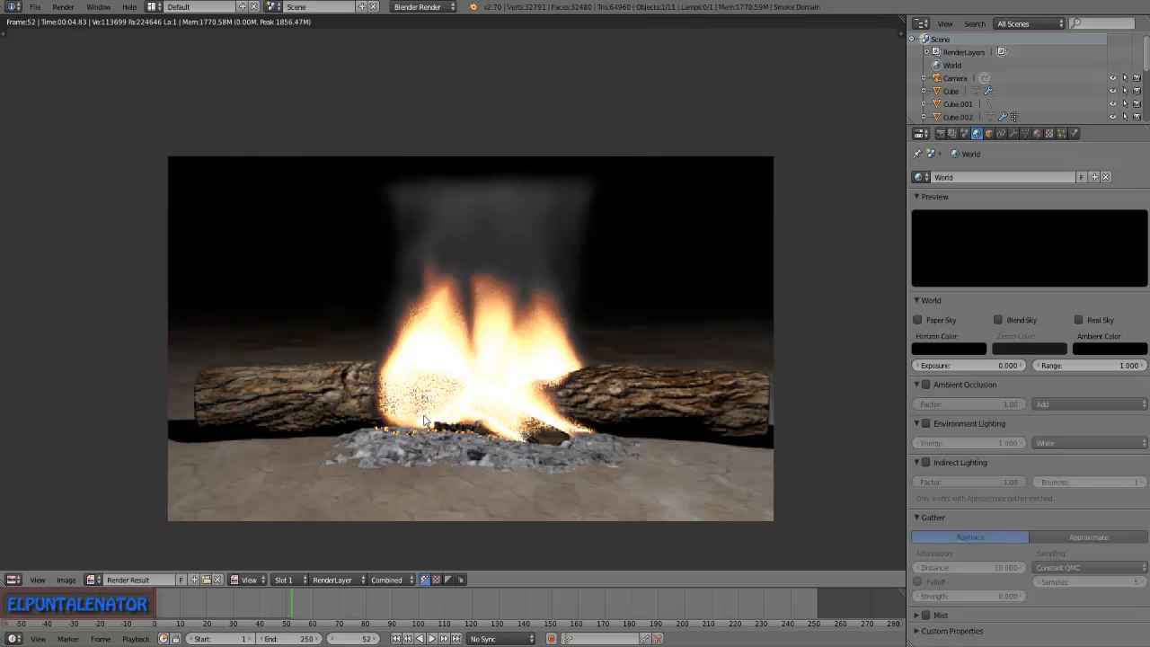
{"action": "scroll", "coordinate": [424, 413], "scroll_direction": "up", "scroll_amount": 1}
{"action": "scroll", "coordinate": [528, 398], "scroll_direction": "down", "scroll_amount": 1}
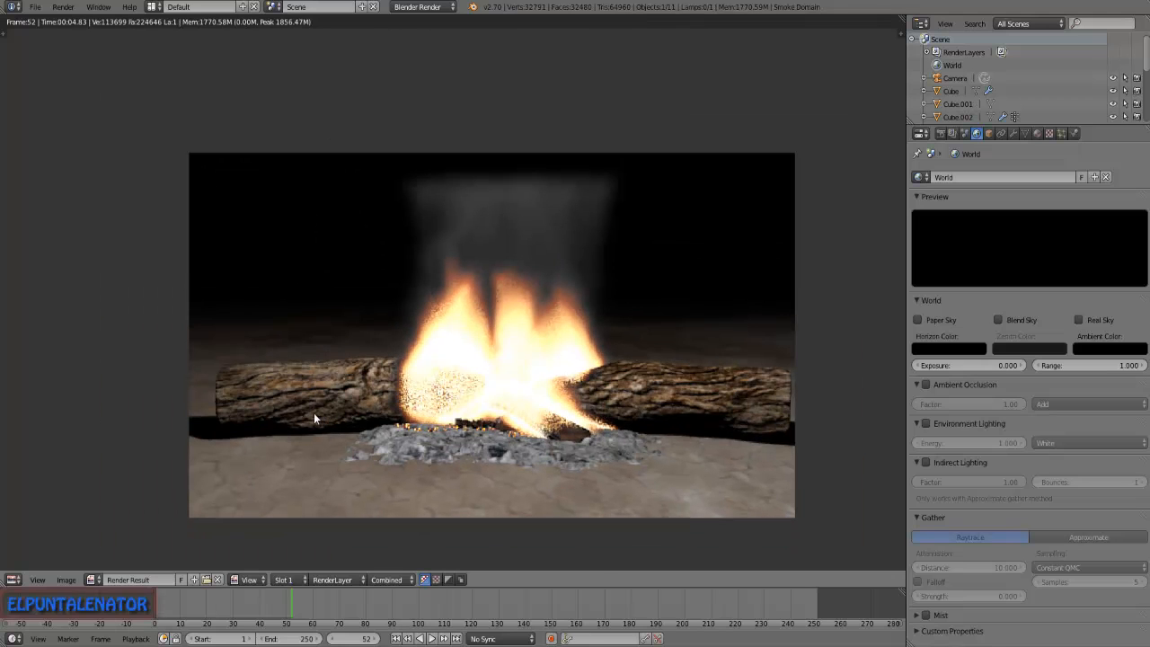
{"action": "scroll", "coordinate": [495, 380], "scroll_direction": "up", "scroll_amount": 1}
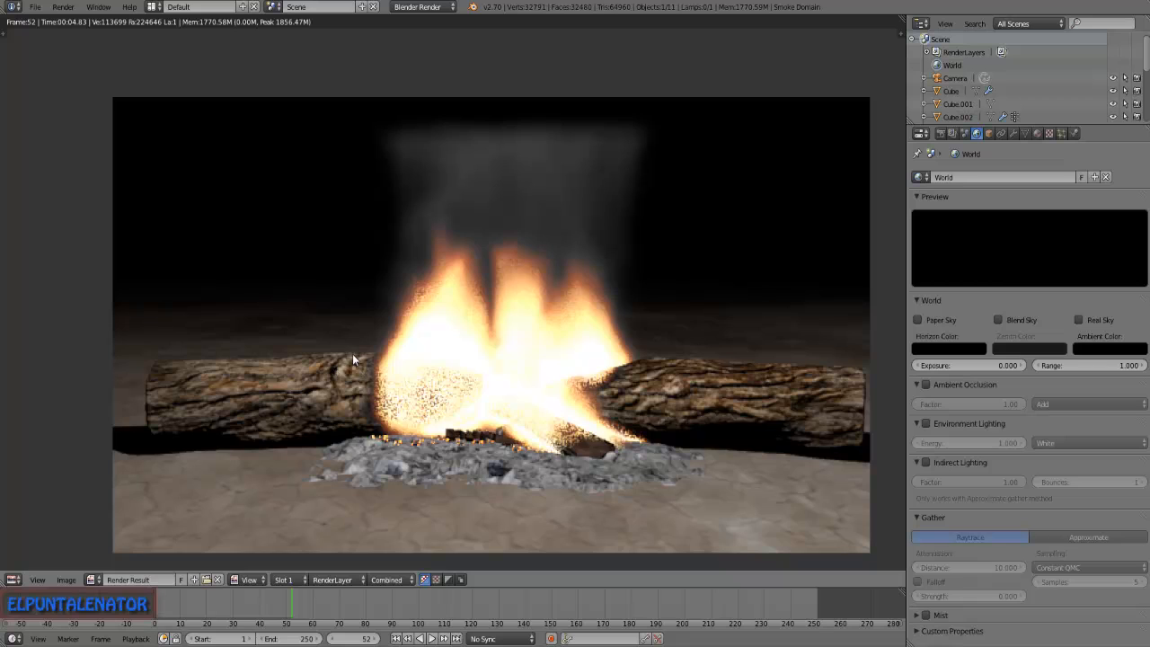
{"action": "scroll", "coordinate": [352, 359], "scroll_direction": "up", "scroll_amount": 1}
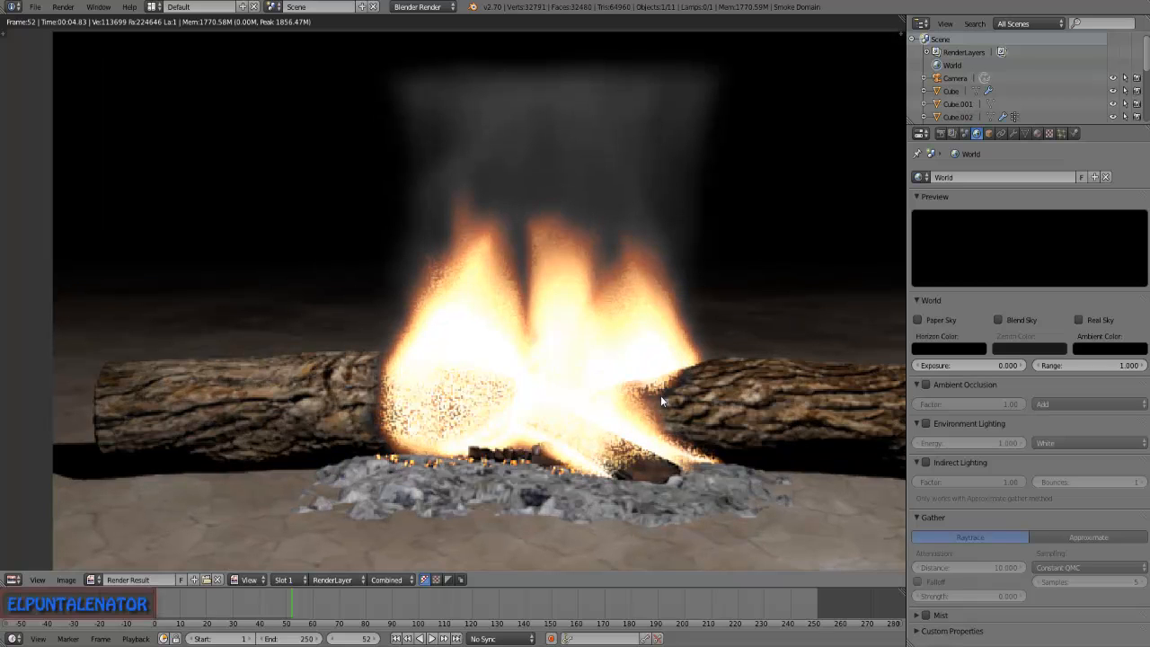
{"action": "scroll", "coordinate": [705, 391], "scroll_direction": "up", "scroll_amount": 2}
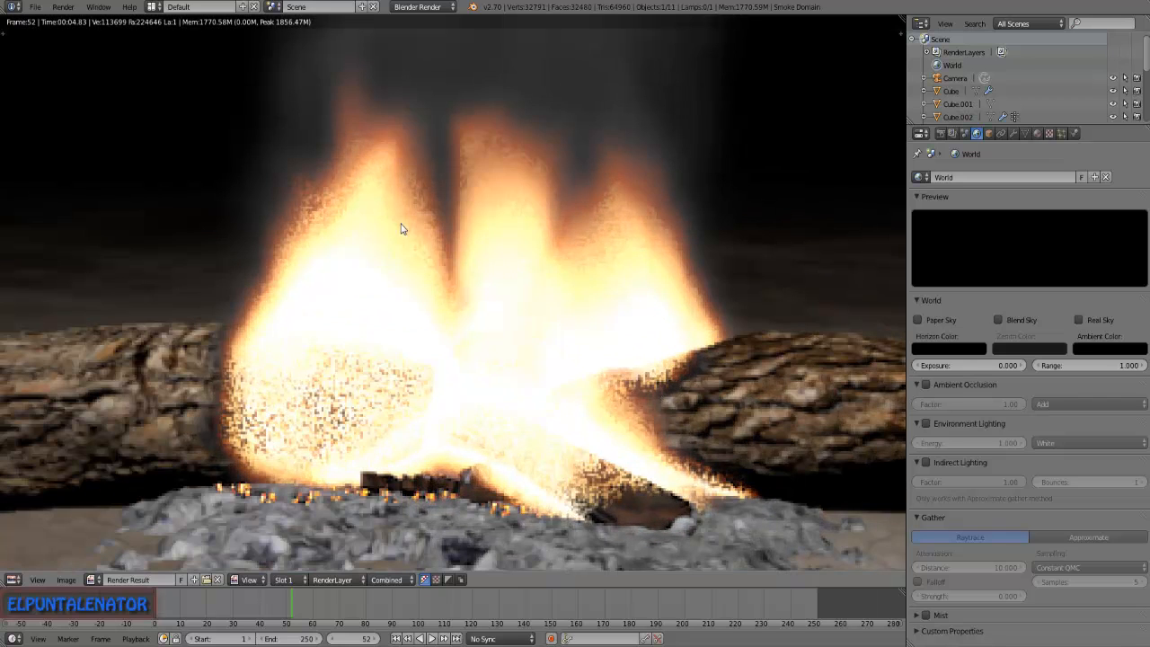
Close the render result and delete the lamp above the campfire.
{"action": "scroll", "coordinate": [508, 384], "scroll_direction": "down", "scroll_amount": 1}
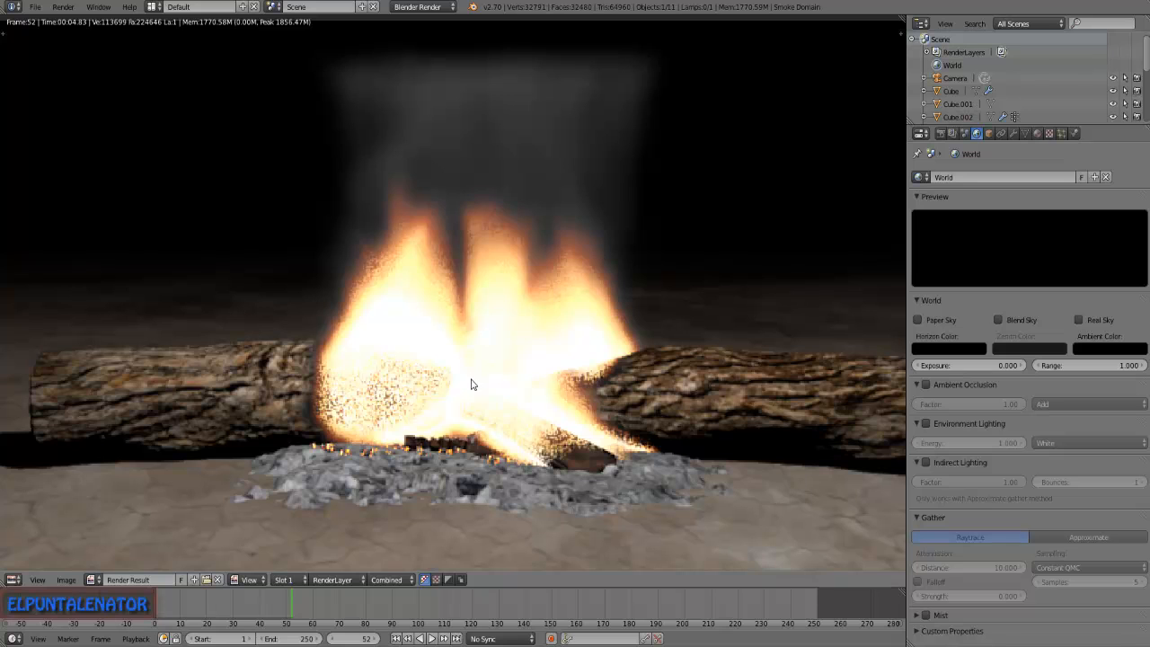
{"action": "scroll", "coordinate": [463, 377], "scroll_direction": "down", "scroll_amount": 1}
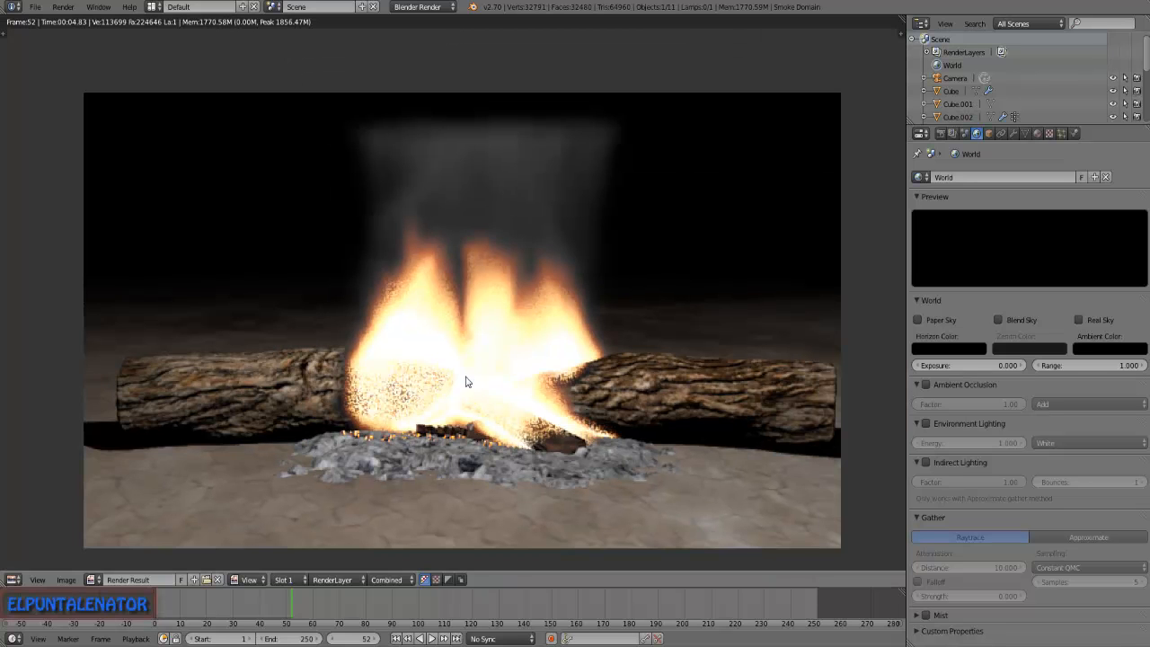
{"action": "key", "text": "Escape"}
{"action": "middle_click_drag", "start_coordinate": [467, 381], "coordinate": [522, 168]}
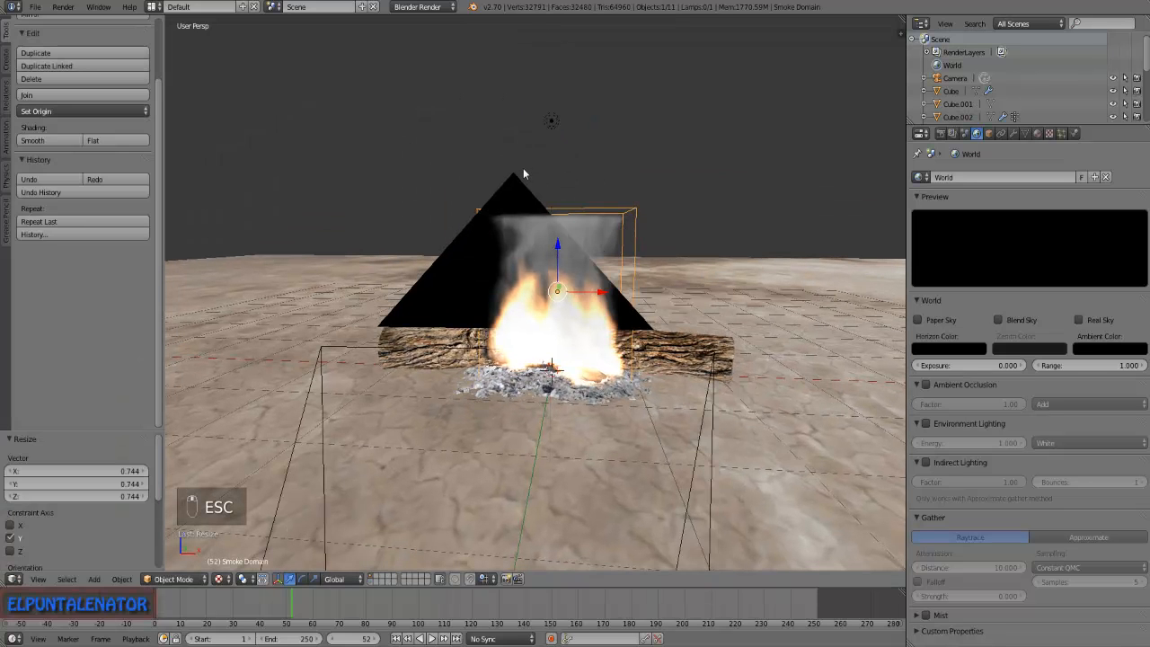
{"action": "right_click", "coordinate": [547, 120]}
{"action": "key", "text": "Delete"}
{"action": "left_click", "coordinate": [573, 123]}
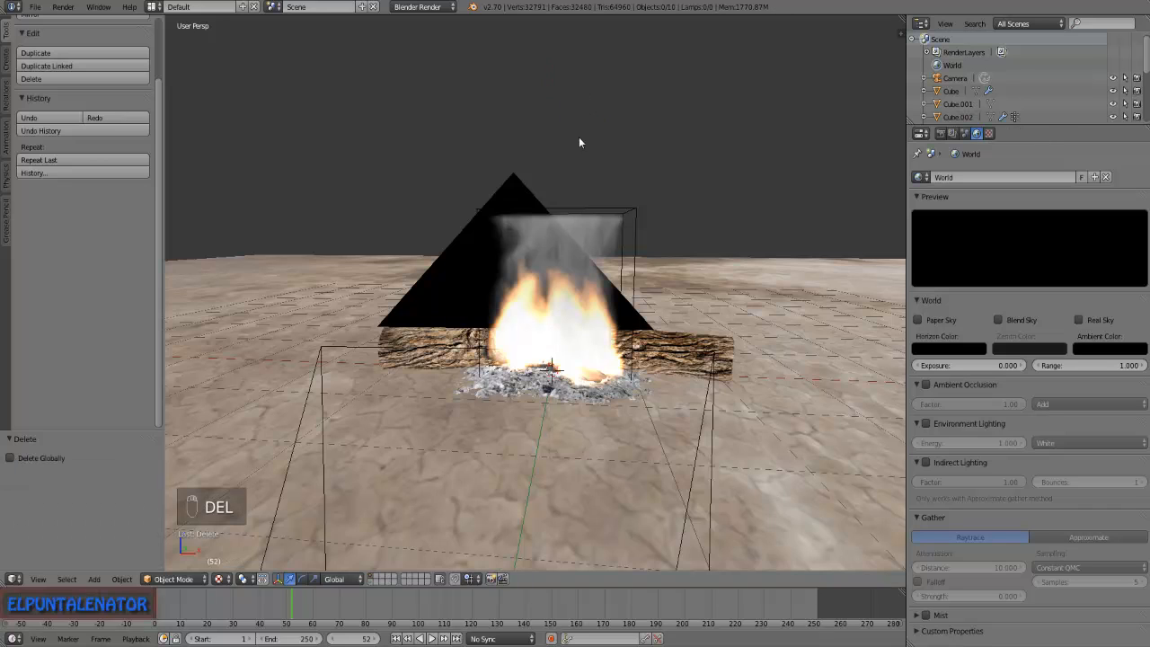
Render the frame without any lamp and examine the flames and embers up close.
{"action": "key", "text": "F12"}
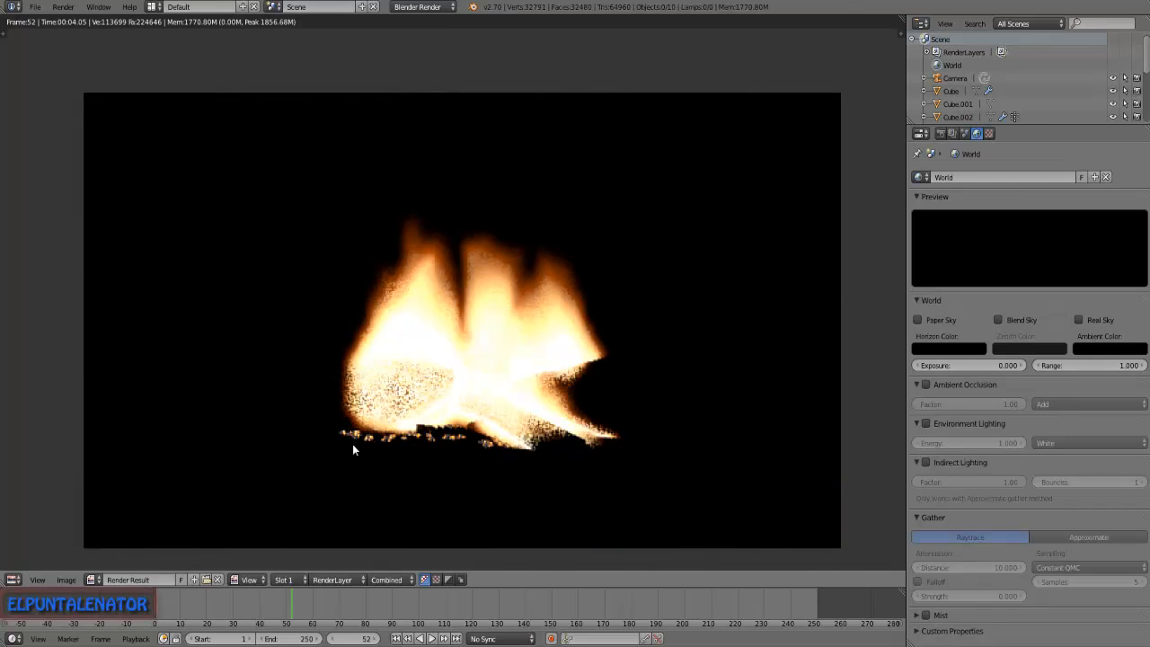
{"action": "scroll", "coordinate": [463, 312], "scroll_direction": "up", "scroll_amount": 1}
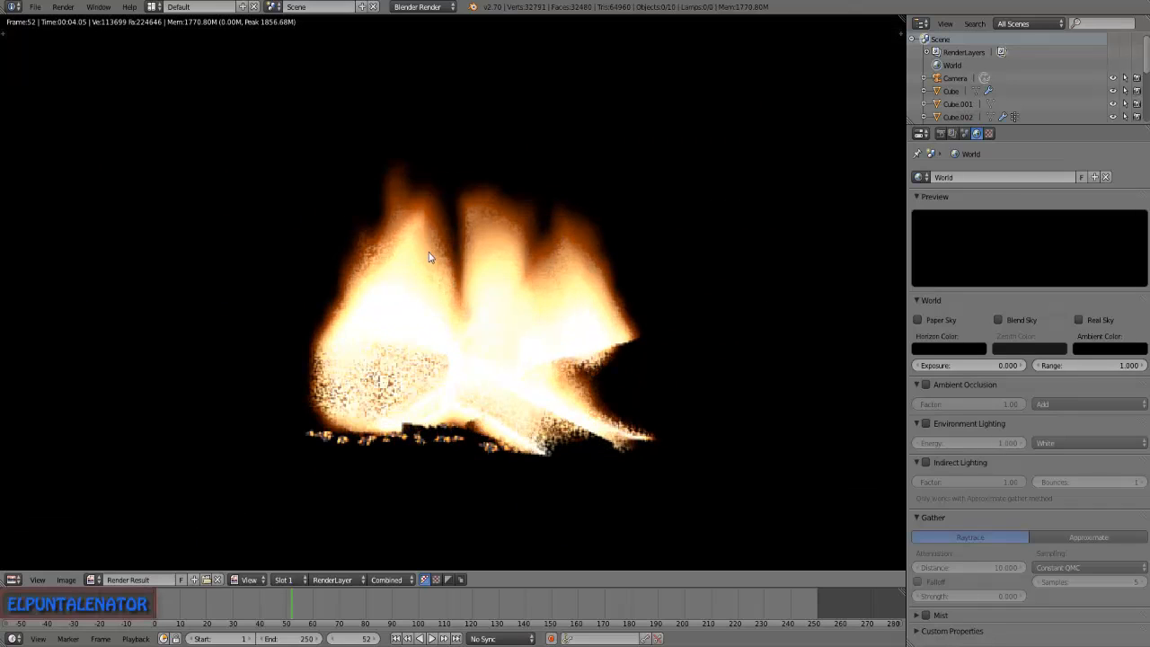
{"action": "scroll", "coordinate": [428, 258], "scroll_direction": "up", "scroll_amount": 1}
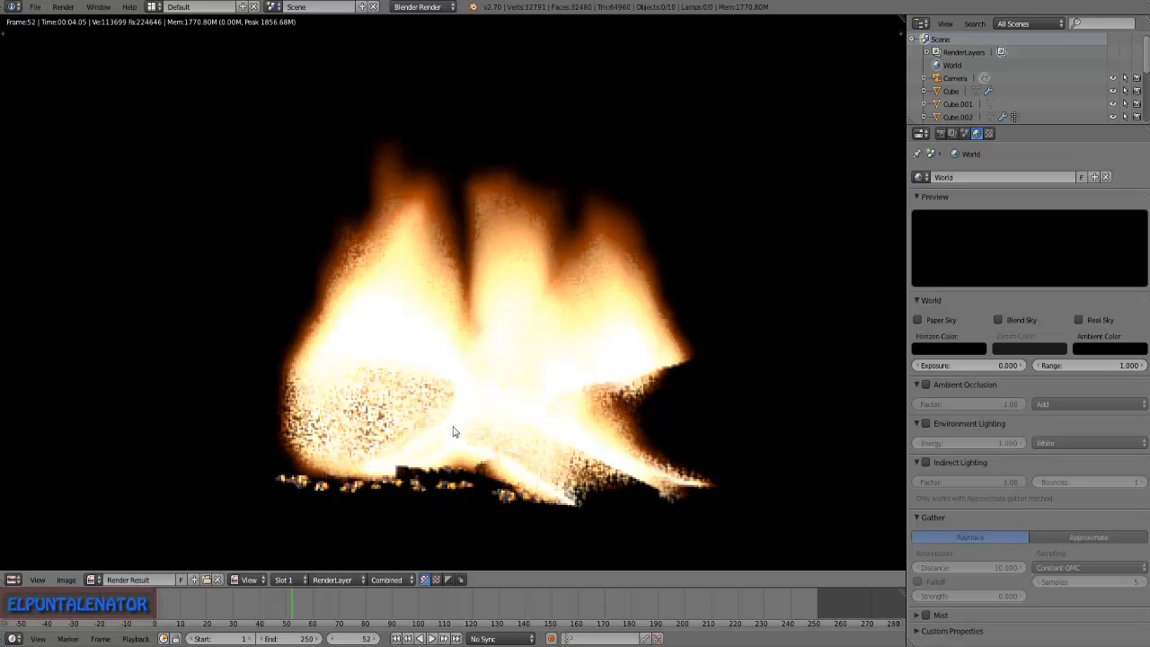
{"action": "scroll", "coordinate": [453, 430], "scroll_direction": "down", "scroll_amount": 2}
{"action": "scroll", "coordinate": [429, 458], "scroll_direction": "up", "scroll_amount": 1}
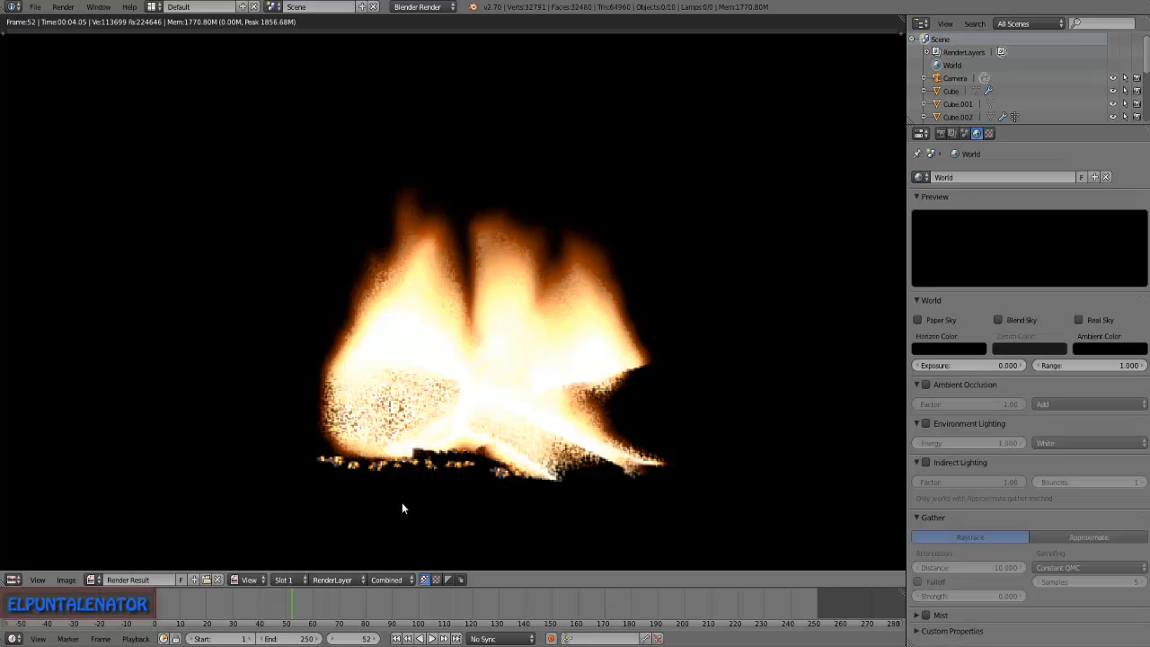
{"action": "scroll", "coordinate": [402, 508], "scroll_direction": "up", "scroll_amount": 4}
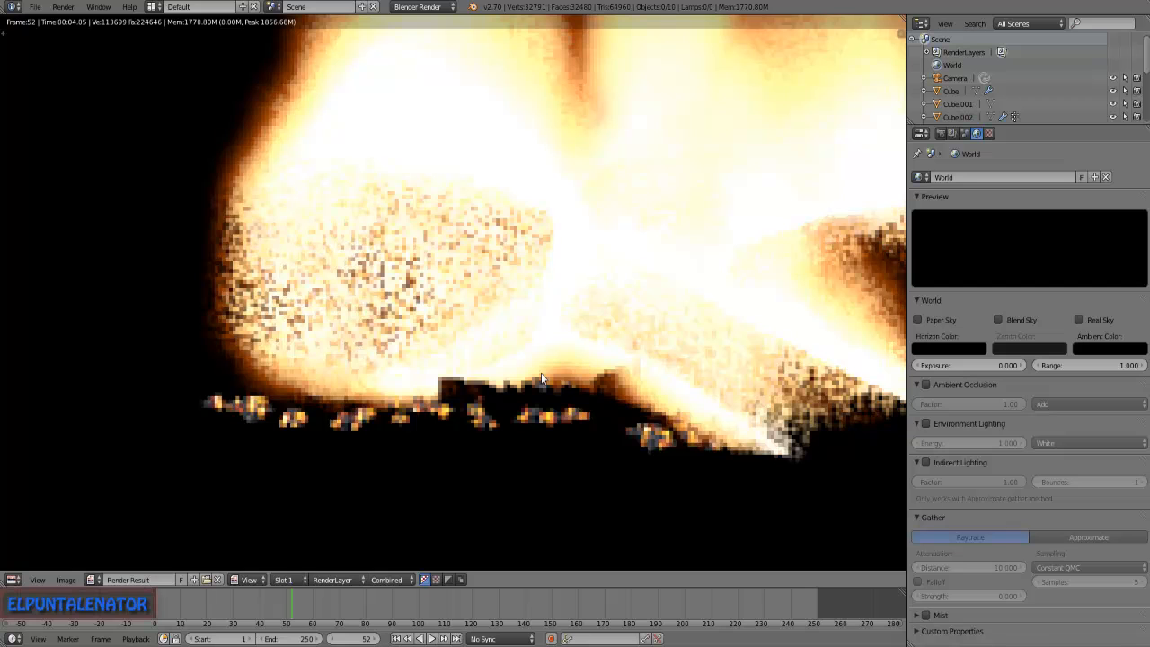
{"action": "scroll", "coordinate": [534, 310], "scroll_direction": "down", "scroll_amount": 3}
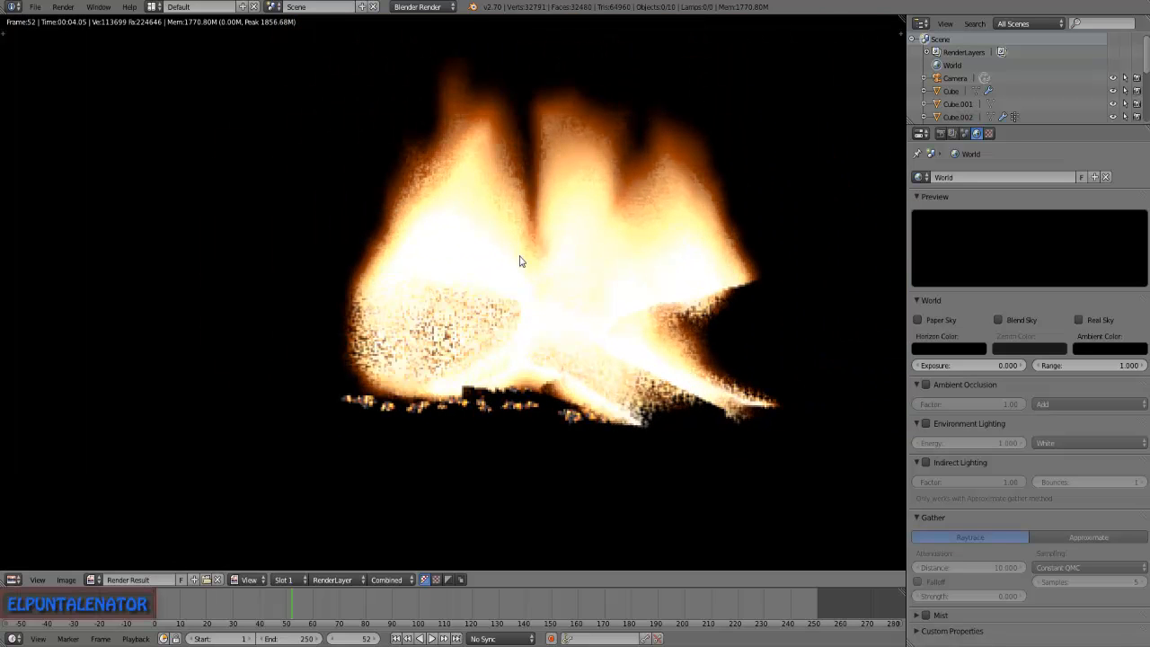
{"action": "key", "text": "Escape"}
Add a point lamp, move it well away from the campfire along negative X and raise it about 1.18 along Z.
{"action": "middle_click_drag", "start_coordinate": [540, 248], "coordinate": [516, 303]}
{"action": "scroll", "coordinate": [535, 311], "scroll_direction": "up", "scroll_amount": 4}
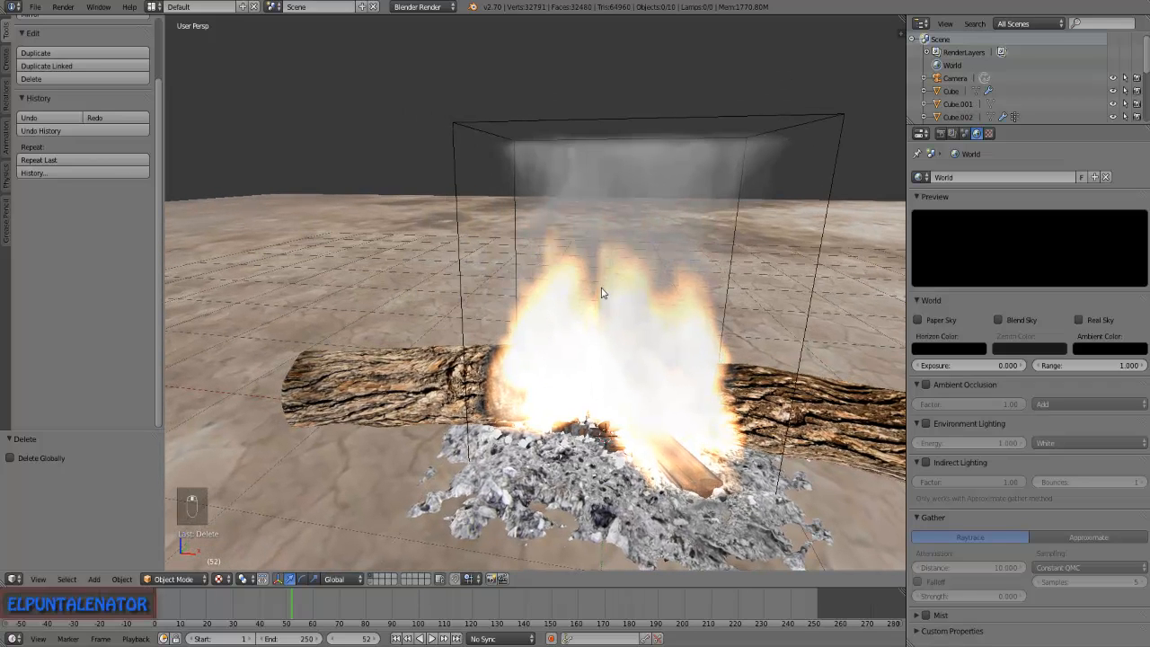
{"action": "middle_click_drag", "start_coordinate": [590, 380], "coordinate": [590, 344]}
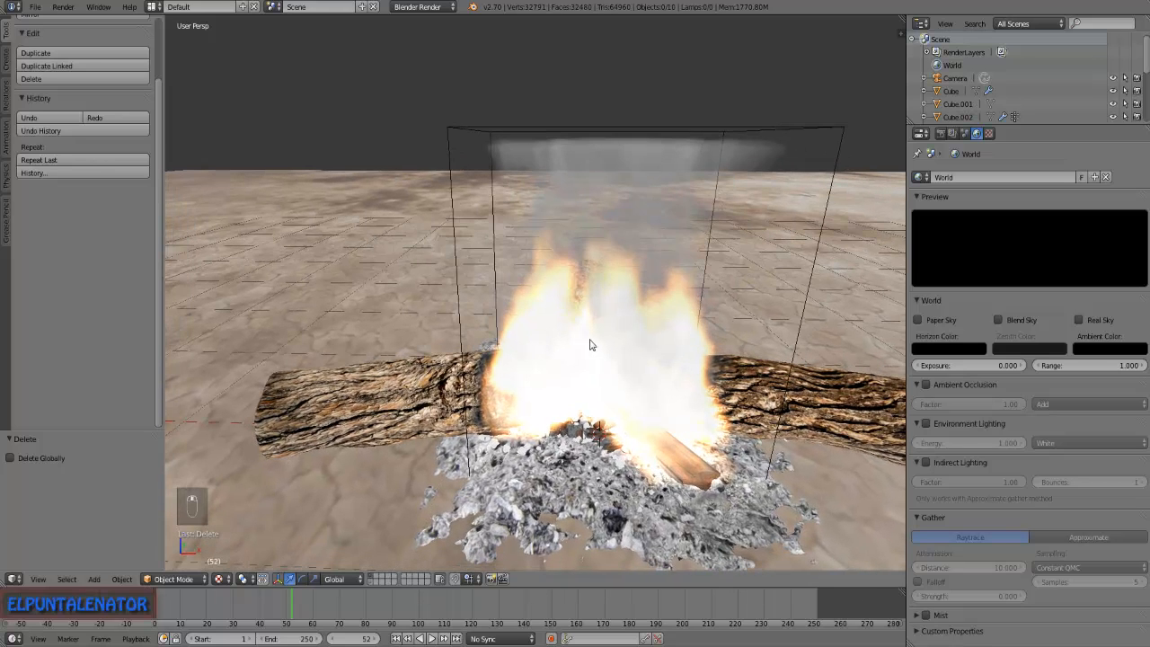
{"action": "scroll", "coordinate": [607, 296], "scroll_direction": "down", "scroll_amount": 2}
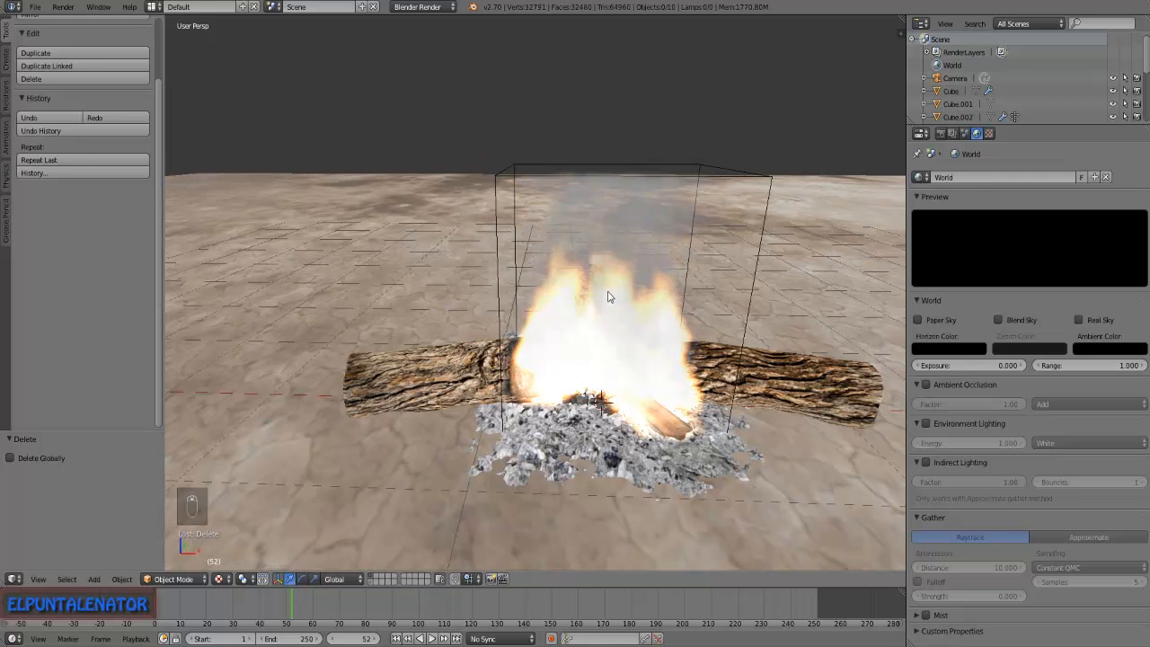
{"action": "scroll", "coordinate": [607, 297], "scroll_direction": "down", "scroll_amount": 2}
{"action": "middle_click_drag", "start_coordinate": [679, 318], "coordinate": [453, 314]}
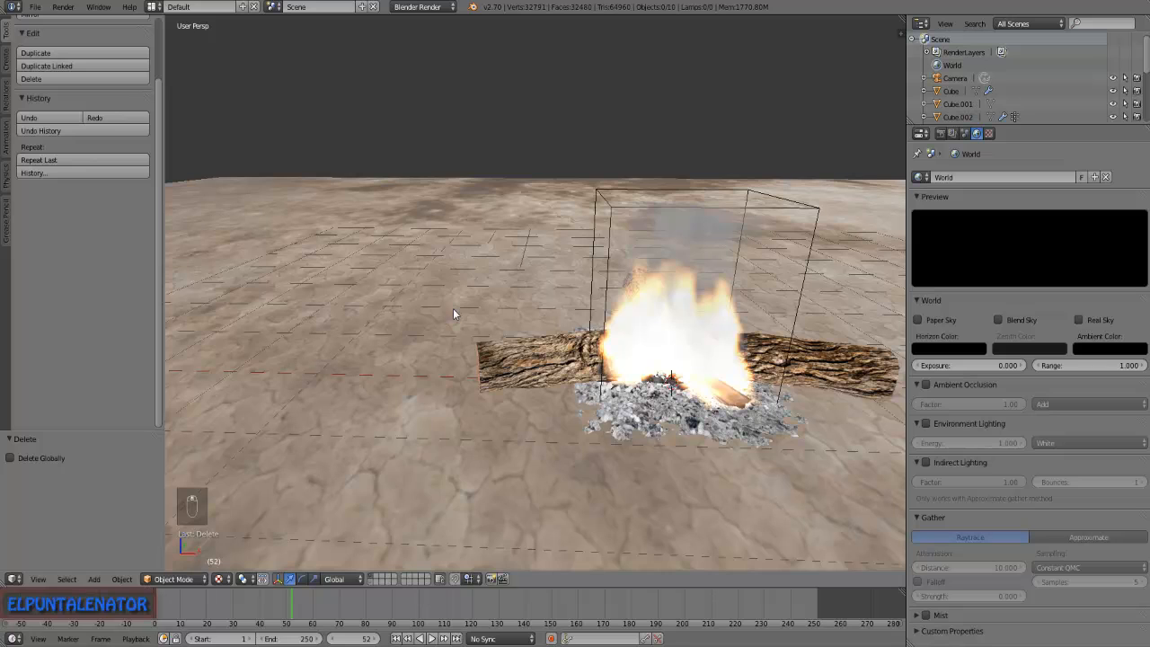
{"action": "key", "text": "shift+a"}
{"action": "mouse_move", "coordinate": [453, 309]}
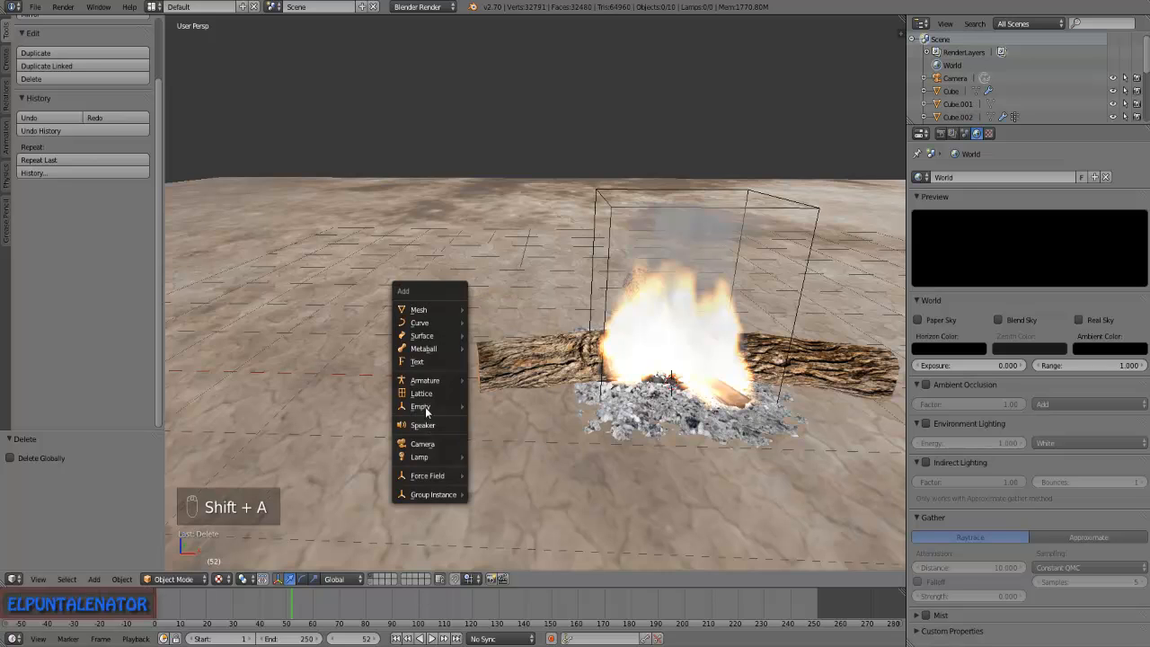
{"action": "mouse_move", "coordinate": [425, 461]}
{"action": "left_click", "coordinate": [495, 456]}
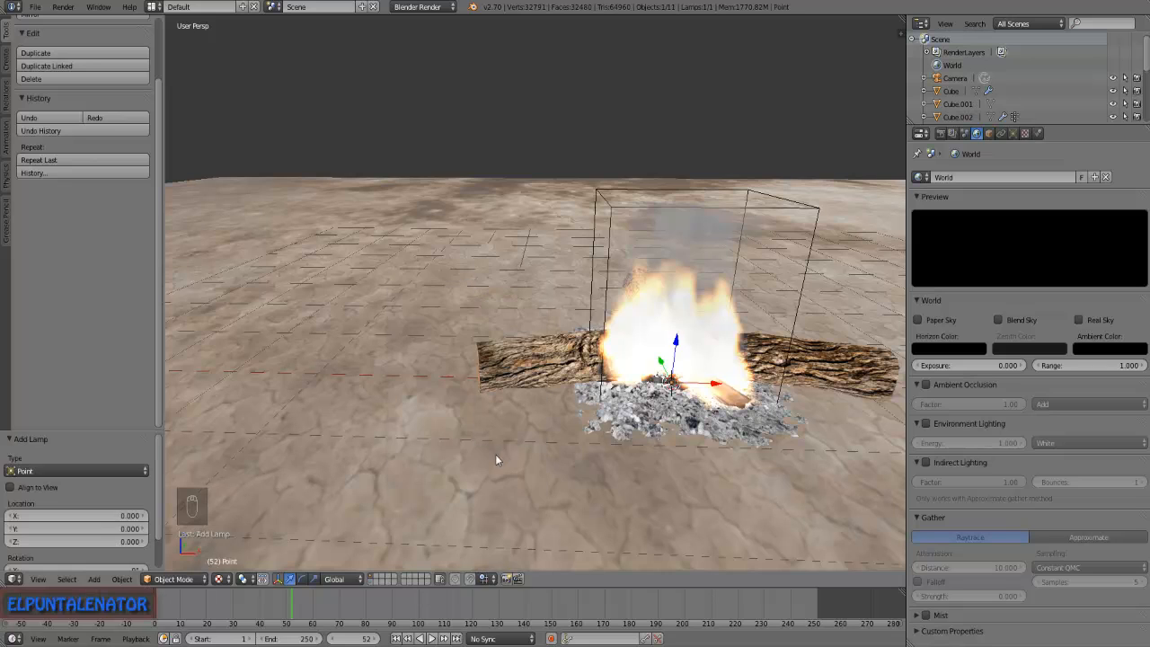
{"action": "left_click_drag", "start_coordinate": [382, 386], "coordinate": [381, 385]}
{"action": "left_click_drag", "start_coordinate": [355, 333], "coordinate": [342, 227]}
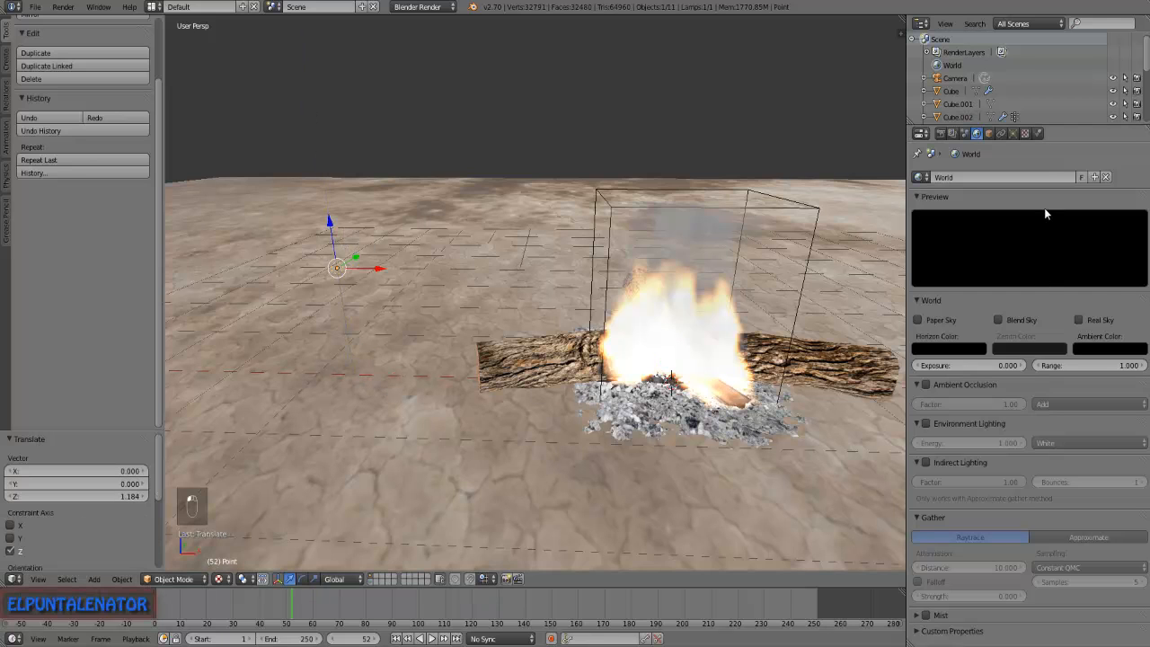
Give the point lamp ray shadows, enable its Sphere falloff limit and set its distance to 3.930.
{"action": "left_click", "coordinate": [1014, 133]}
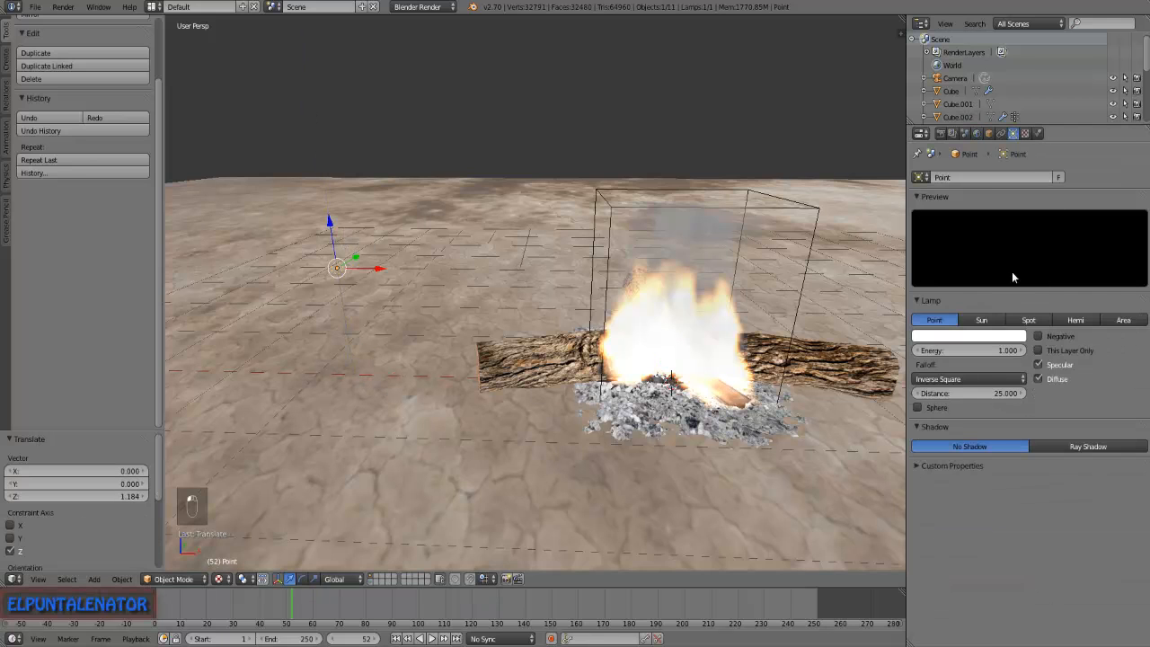
{"action": "left_click", "coordinate": [1066, 449]}
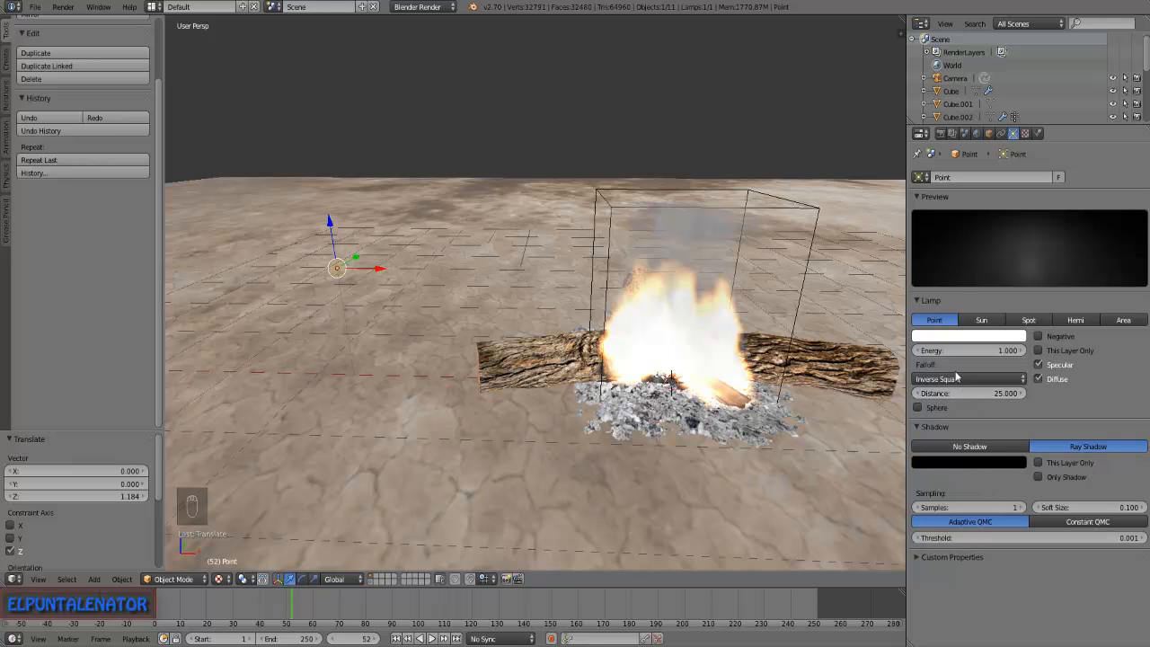
{"action": "left_click", "coordinate": [920, 407]}
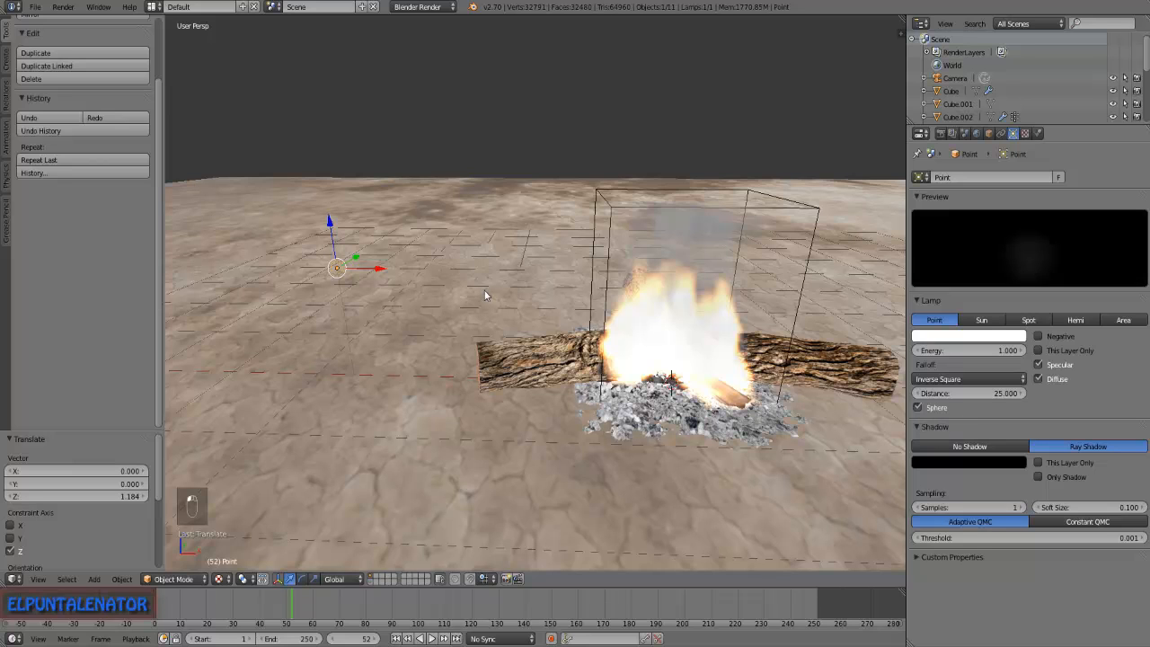
{"action": "scroll", "coordinate": [485, 295], "scroll_direction": "down", "scroll_amount": 8}
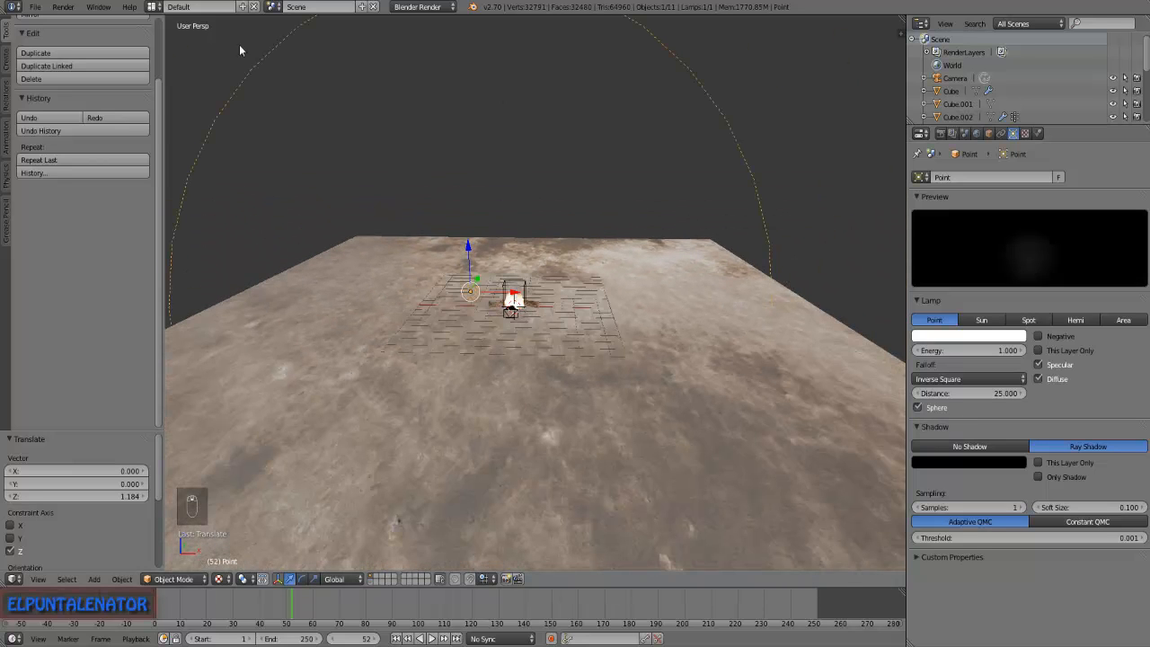
{"action": "scroll", "coordinate": [483, 325], "scroll_direction": "up", "scroll_amount": 8}
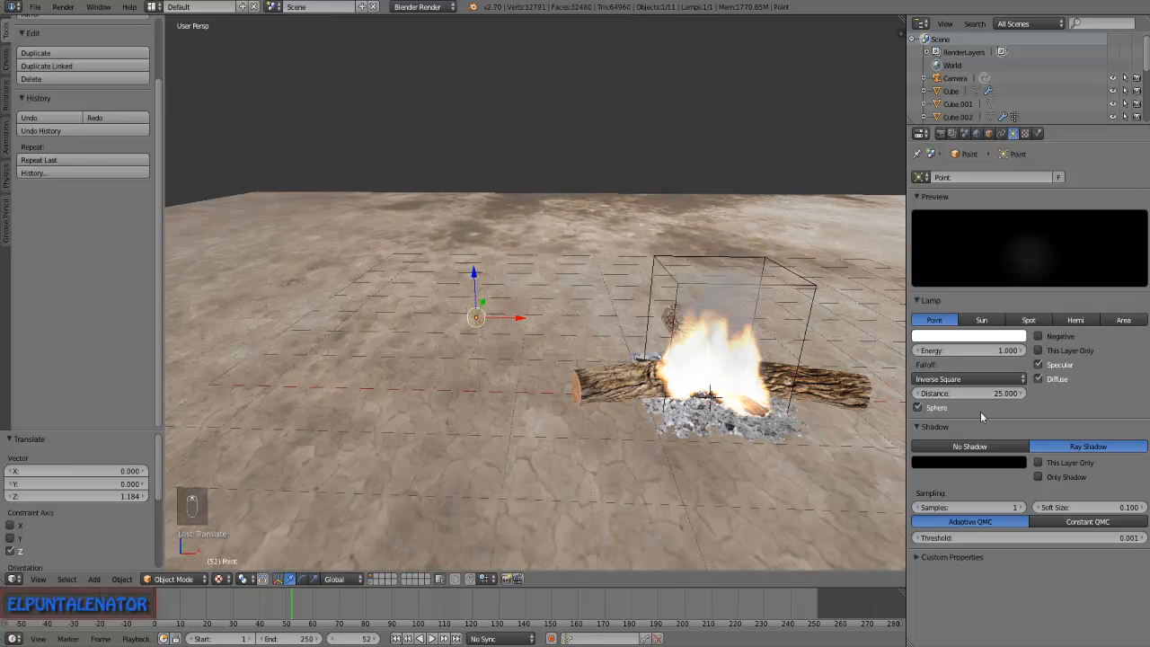
{"action": "mouse_move", "coordinate": [998, 393]}
{"action": "left_mouse_down"}
{"action": "mouse_move", "coordinate": [986, 393]}
{"action": "mouse_move", "coordinate": [1002, 393]}
{"action": "left_mouse_up"}
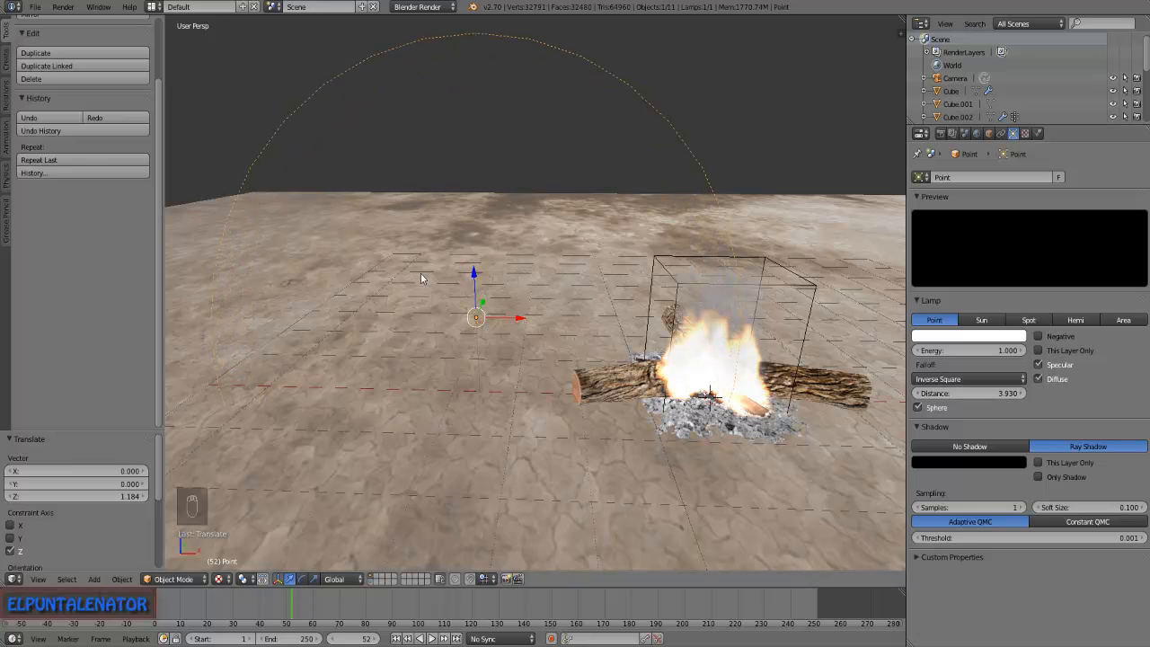
Move the point lamp farther along negative X until its sphere of influence no longer reaches the campfire.
{"action": "left_click_drag", "start_coordinate": [509, 319], "coordinate": [234, 317]}
{"action": "scroll", "coordinate": [564, 305], "scroll_direction": "down", "scroll_amount": 3}
{"action": "scroll", "coordinate": [418, 309], "scroll_direction": "up", "scroll_amount": 1}
{"action": "left_click_drag", "start_coordinate": [352, 322], "coordinate": [279, 305]}
{"action": "scroll", "coordinate": [481, 324], "scroll_direction": "down", "scroll_amount": 2}
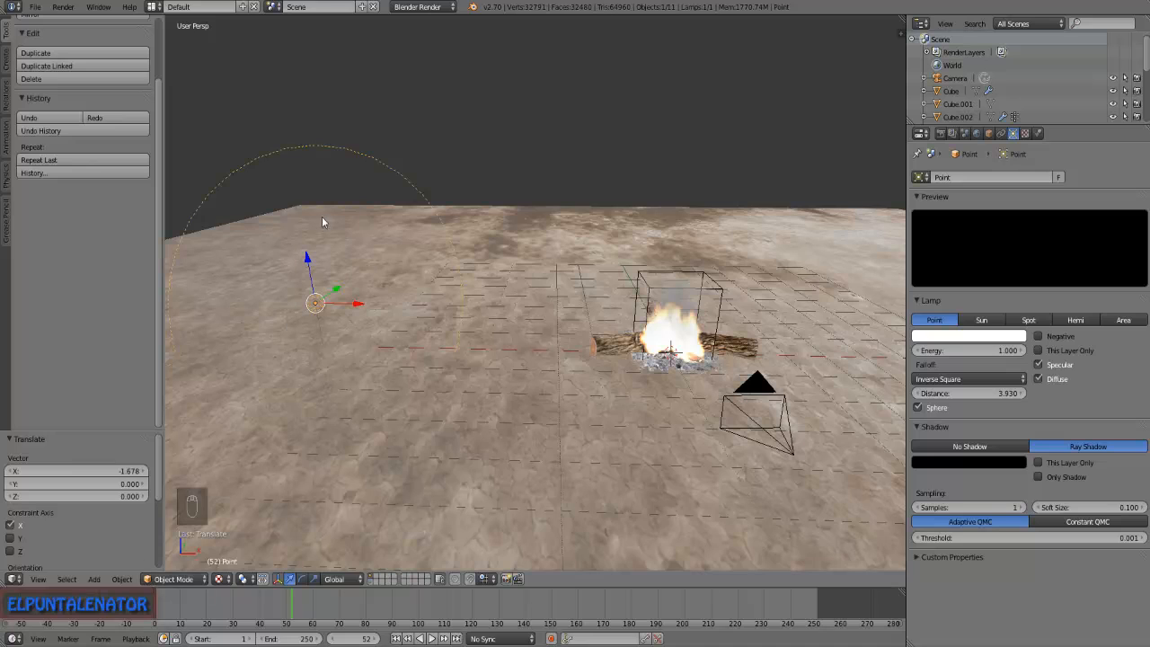
Put the point lamp in a new group named luz.
{"action": "key", "text": "ctrl+g"}
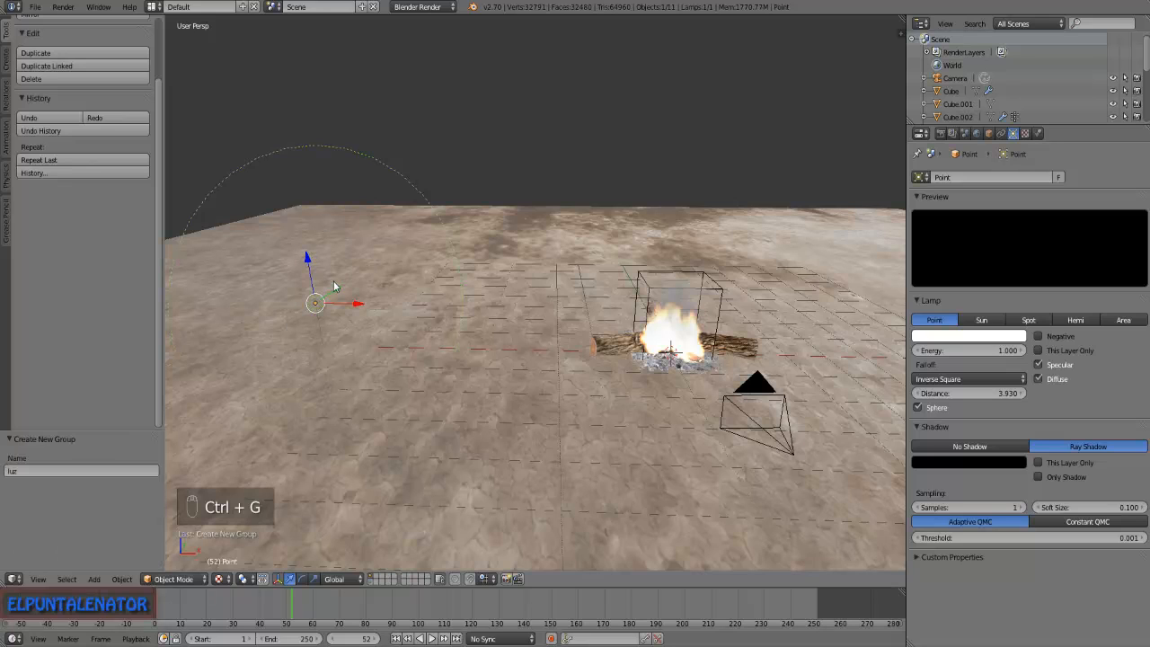
{"action": "left_click", "coordinate": [20, 469]}
{"action": "type", "text": "luz"}
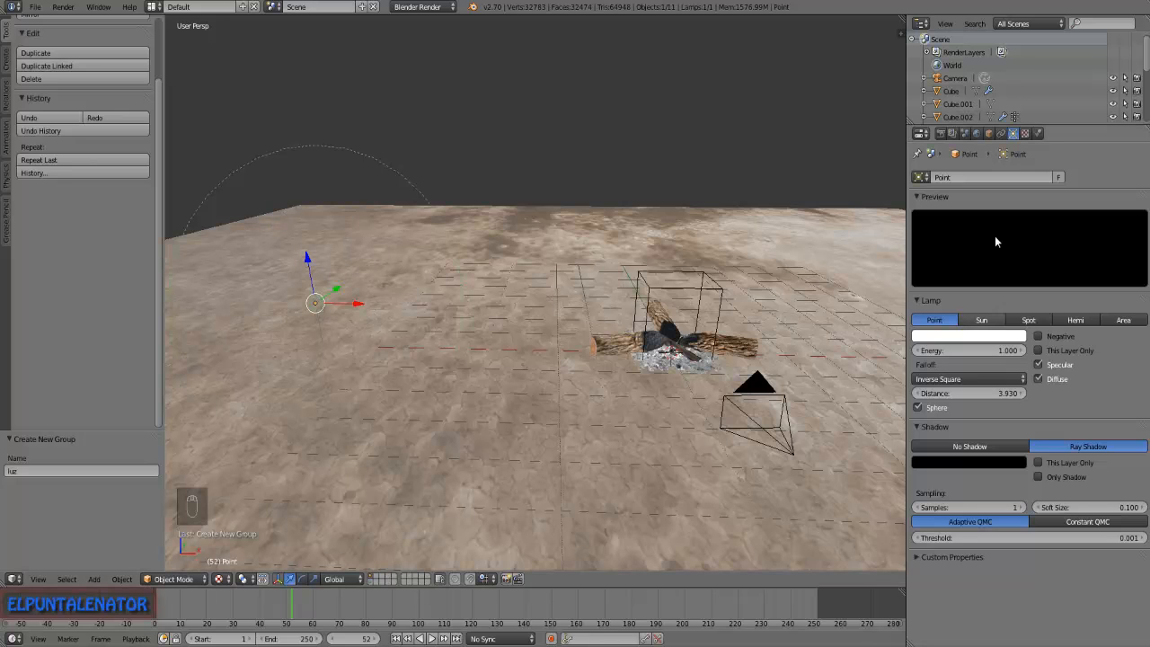
Add a cube at the campfire and raise it about 0.83 along Z.
{"action": "scroll", "coordinate": [684, 314], "scroll_direction": "up", "scroll_amount": 4}
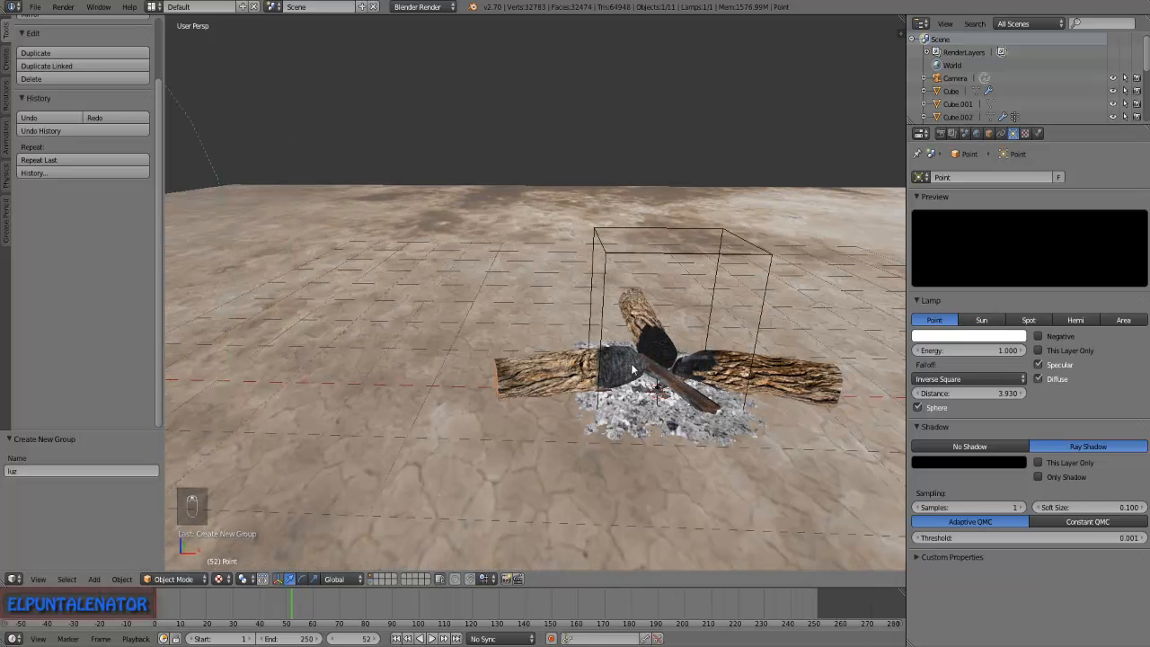
{"action": "key", "text": "shift+a"}
{"action": "mouse_move", "coordinate": [632, 368]}
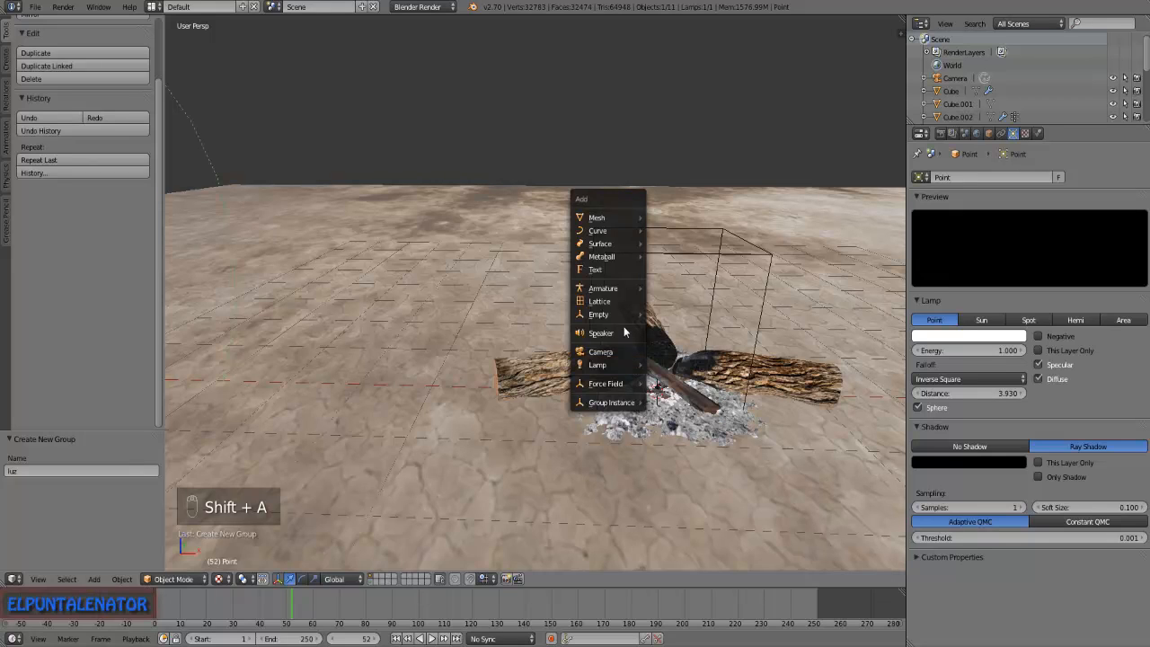
{"action": "mouse_move", "coordinate": [618, 223]}
{"action": "left_click", "coordinate": [673, 231]}
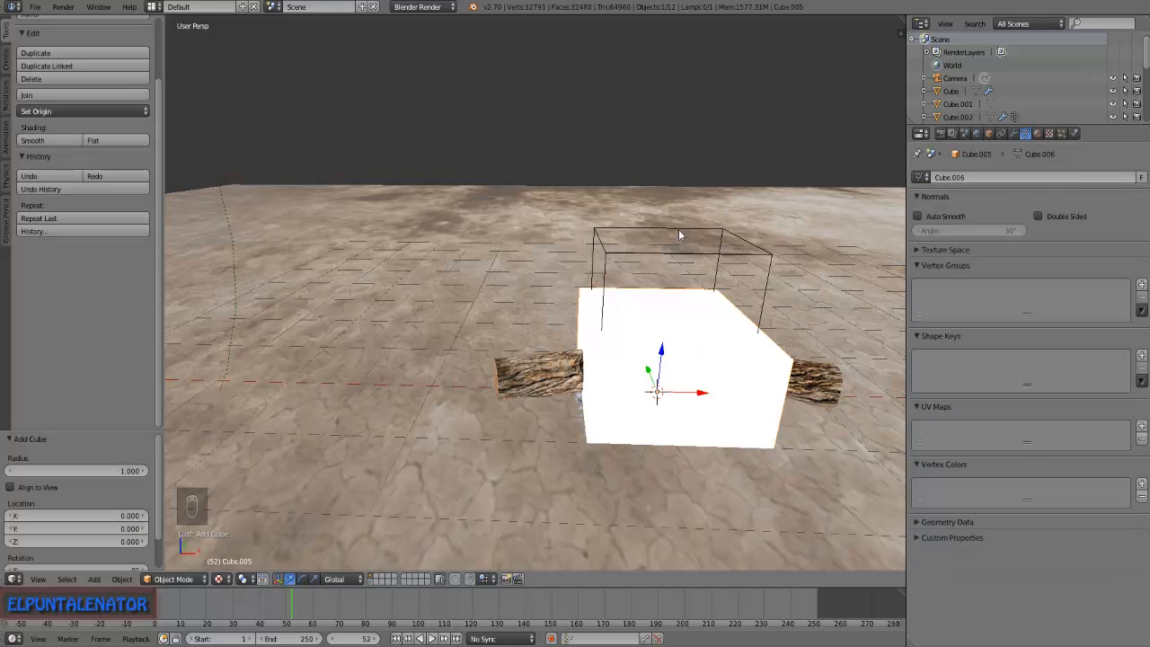
{"action": "key", "text": "KP_1"}
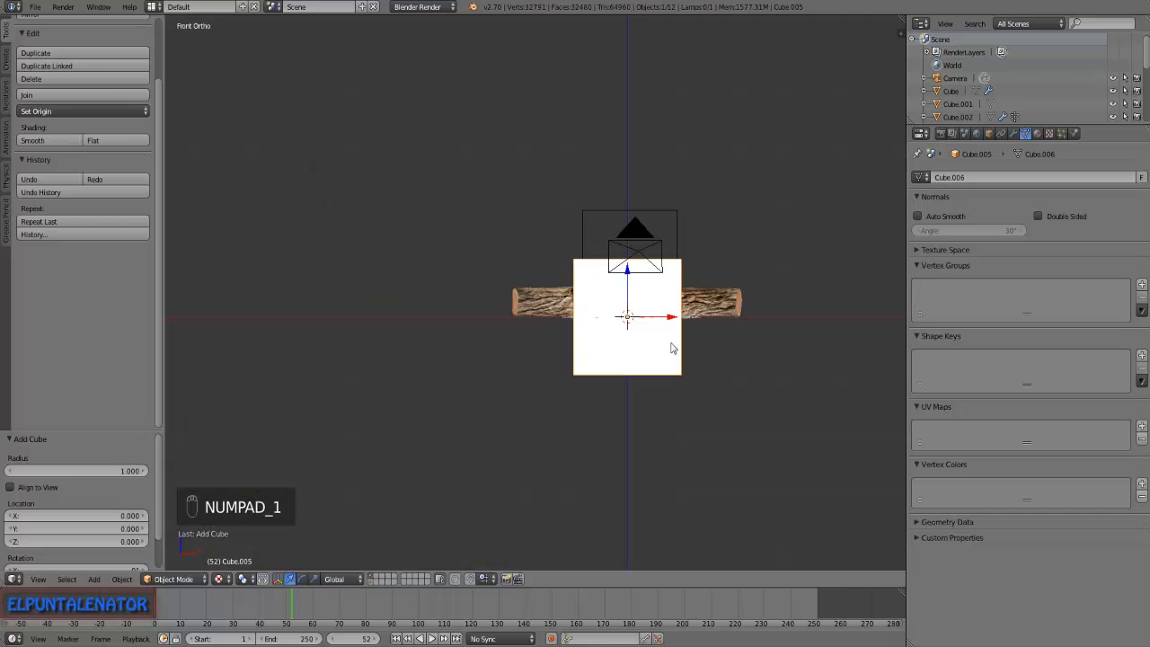
{"action": "key", "text": "g"}
{"action": "left_click", "coordinate": [627, 232]}
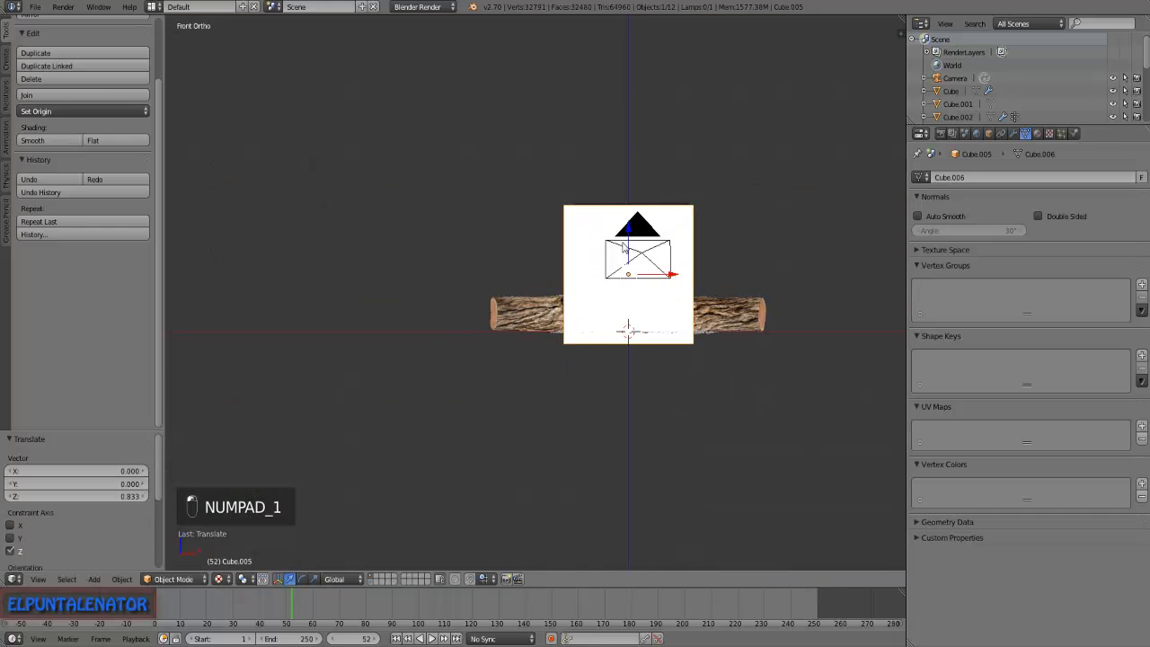
Scale the new cube down to fit within the smoke domain and lower it about 0.13 along Z.
{"action": "scroll", "coordinate": [767, 195], "scroll_direction": "up", "scroll_amount": 3}
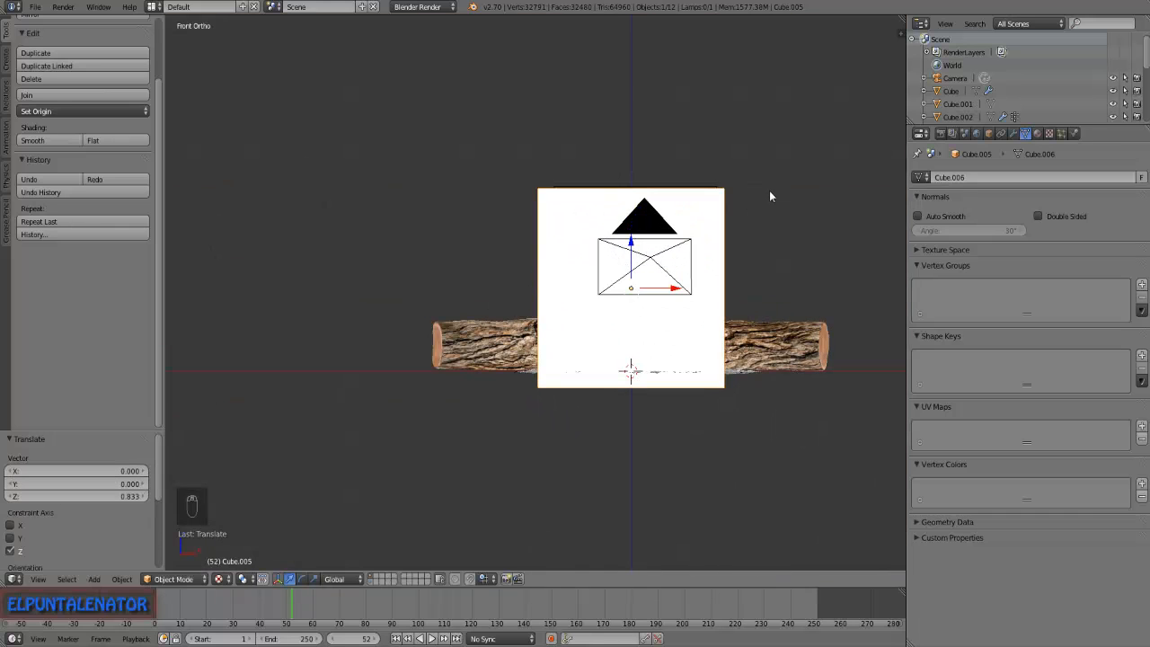
{"action": "key", "text": "s"}
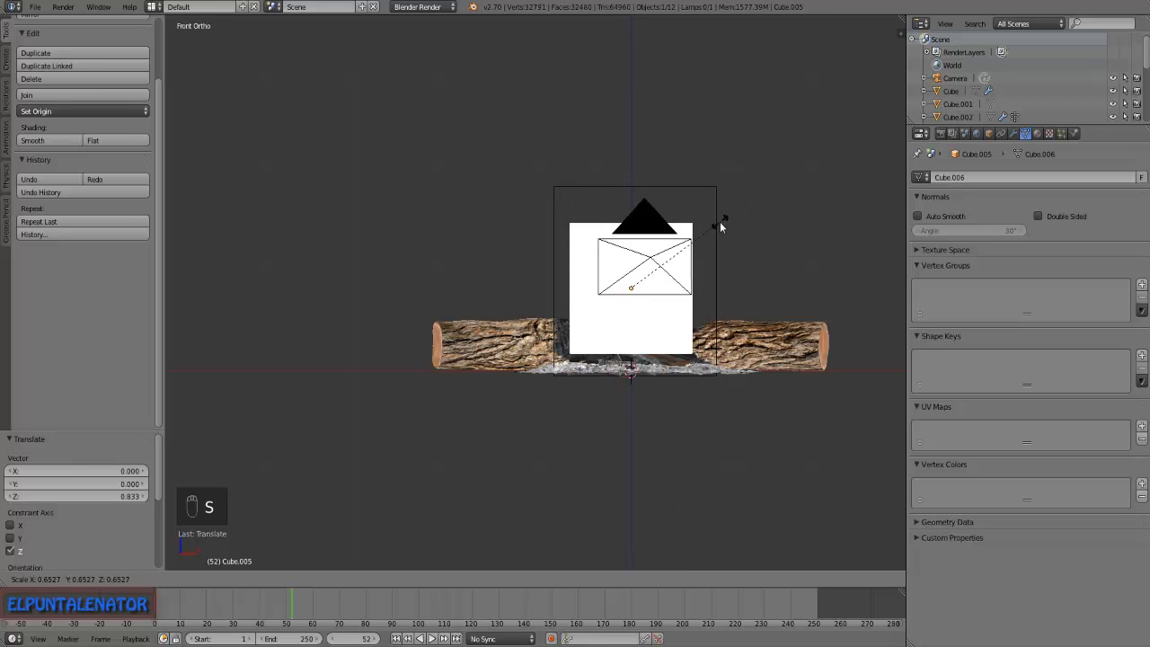
{"action": "left_click", "coordinate": [714, 224]}
{"action": "scroll", "coordinate": [696, 238], "scroll_direction": "up", "scroll_amount": 2}
{"action": "left_click_drag", "start_coordinate": [635, 250], "coordinate": [636, 259]}
Shift the cube 0.25 along Y to center it inside the smoke domain, as seen from the side.
{"action": "key", "text": "KP_3"}
{"action": "scroll", "coordinate": [458, 281], "scroll_direction": "down", "scroll_amount": 3}
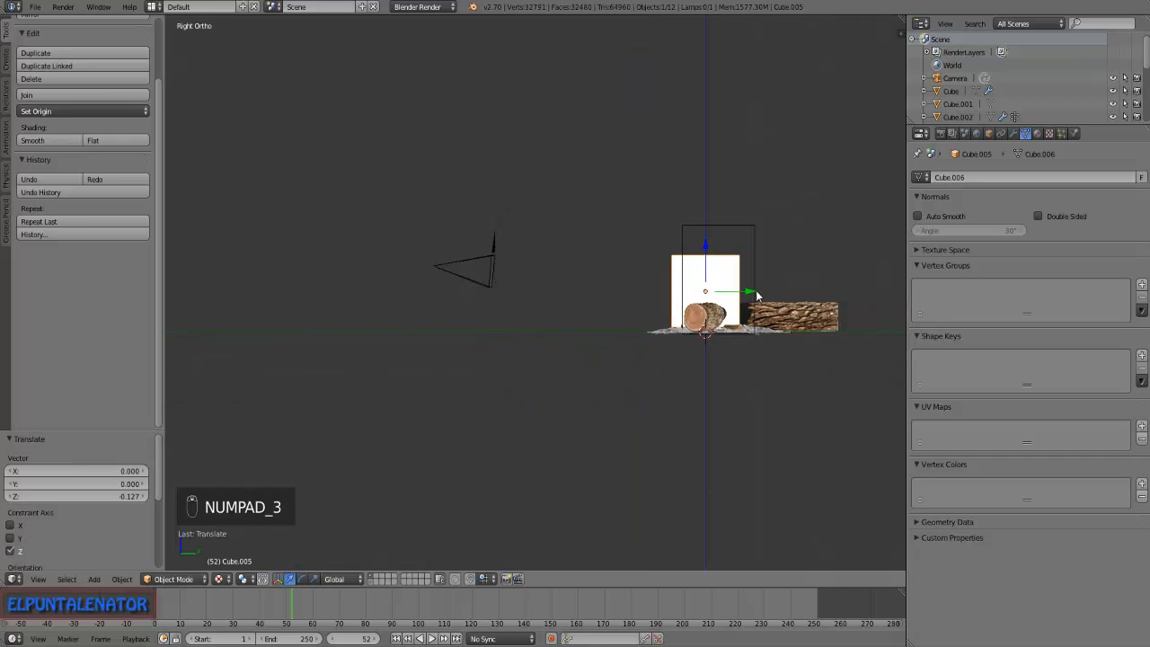
{"action": "scroll", "coordinate": [757, 295], "scroll_direction": "up", "scroll_amount": 4}
{"action": "left_click_drag", "start_coordinate": [694, 303], "coordinate": [716, 304]}
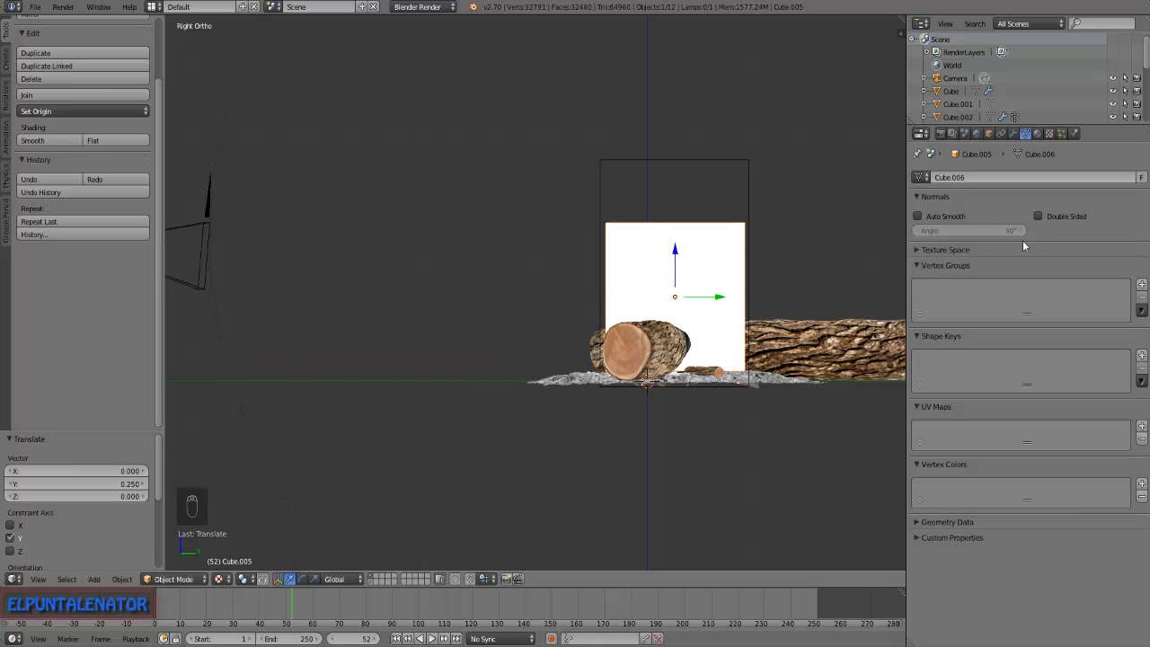
Enter mesh editing on the cube and reposition its front bottom corner vertex beside the dark piece of wood.
{"action": "middle_click_drag", "start_coordinate": [672, 296], "coordinate": [558, 389]}
{"action": "key", "text": "Tab"}
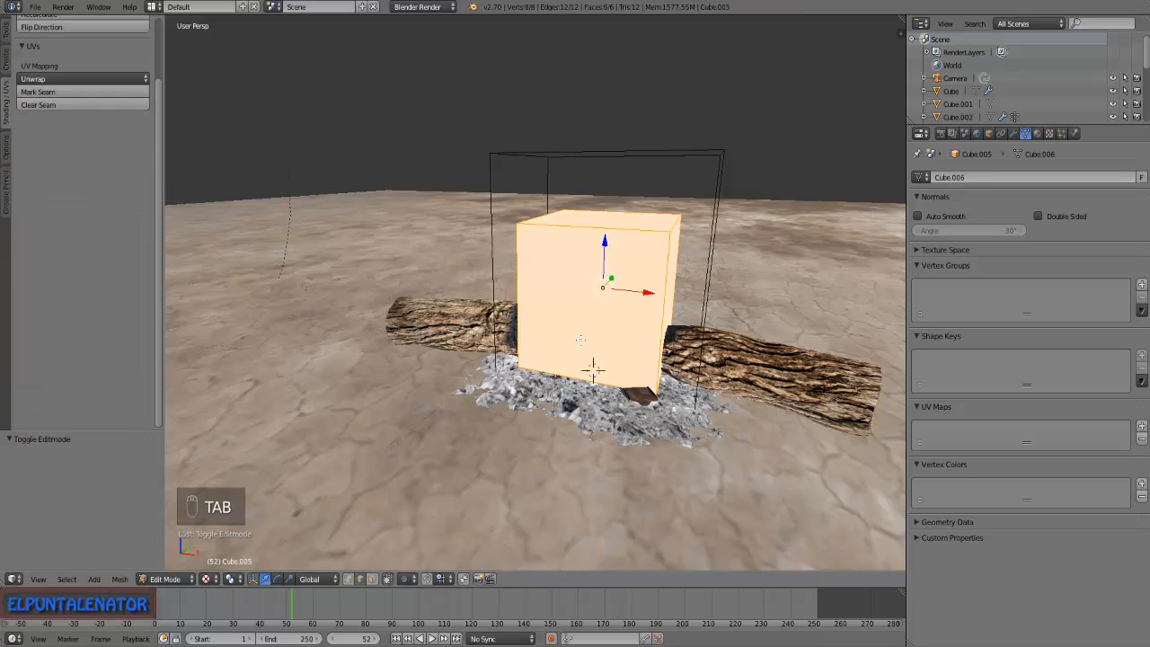
{"action": "scroll", "coordinate": [584, 368], "scroll_direction": "up", "scroll_amount": 2}
{"action": "scroll", "coordinate": [681, 393], "scroll_direction": "up", "scroll_amount": 3}
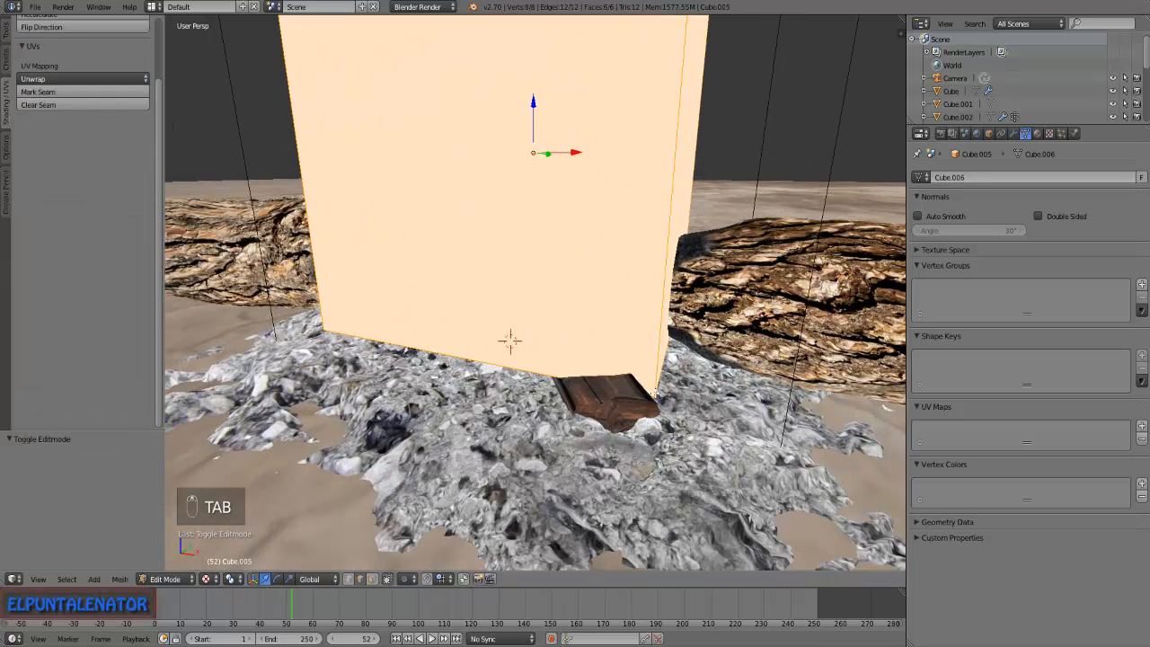
{"action": "right_click", "coordinate": [656, 393]}
{"action": "middle_click_drag", "start_coordinate": [658, 390], "coordinate": [588, 386]}
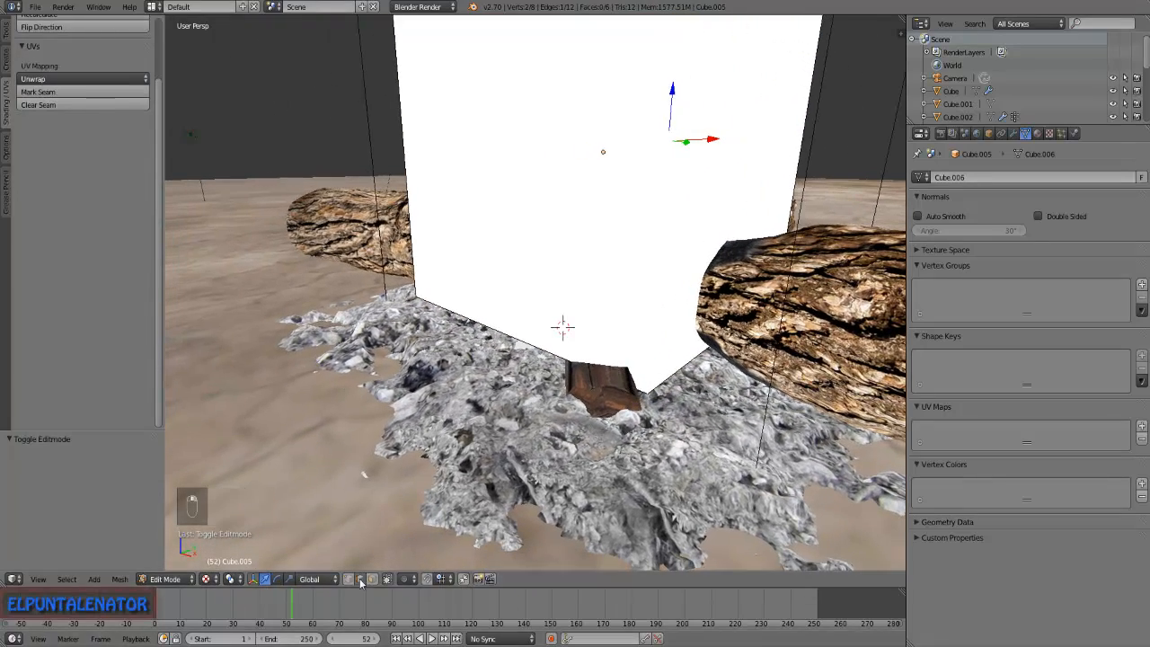
{"action": "right_click", "coordinate": [648, 332]}
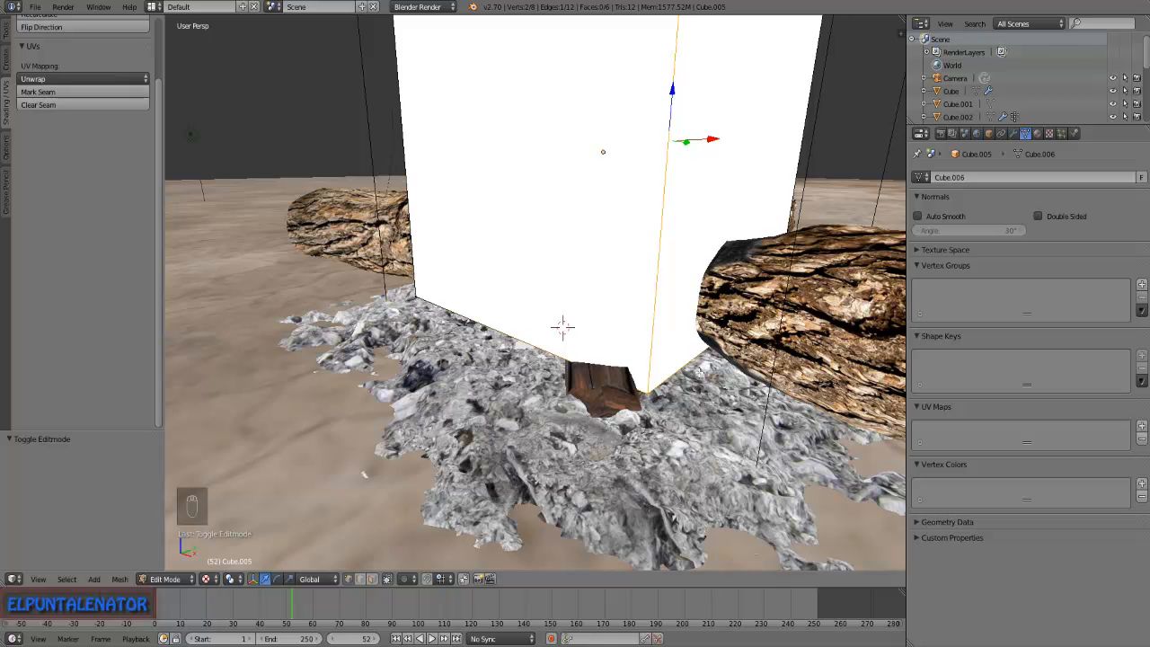
{"action": "middle_click_drag", "start_coordinate": [658, 392], "coordinate": [634, 393]}
{"action": "right_click", "coordinate": [636, 393]}
{"action": "left_click_drag", "start_coordinate": [666, 388], "coordinate": [693, 302]}
{"action": "middle_click_drag", "start_coordinate": [693, 302], "coordinate": [768, 312]}
{"action": "left_click_drag", "start_coordinate": [720, 303], "coordinate": [719, 315]}
Move the other front bottom corner vertex about 0.18 along Y and 0.04 along X, clear of the nearby log.
{"action": "right_click", "coordinate": [267, 325]}
{"action": "middle_click_drag", "start_coordinate": [266, 325], "coordinate": [471, 319]}
{"action": "scroll", "coordinate": [258, 324], "scroll_direction": "down", "scroll_amount": 2}
{"action": "scroll", "coordinate": [258, 325], "scroll_direction": "up", "scroll_amount": 1}
{"action": "left_click_drag", "start_coordinate": [289, 352], "coordinate": [250, 342]}
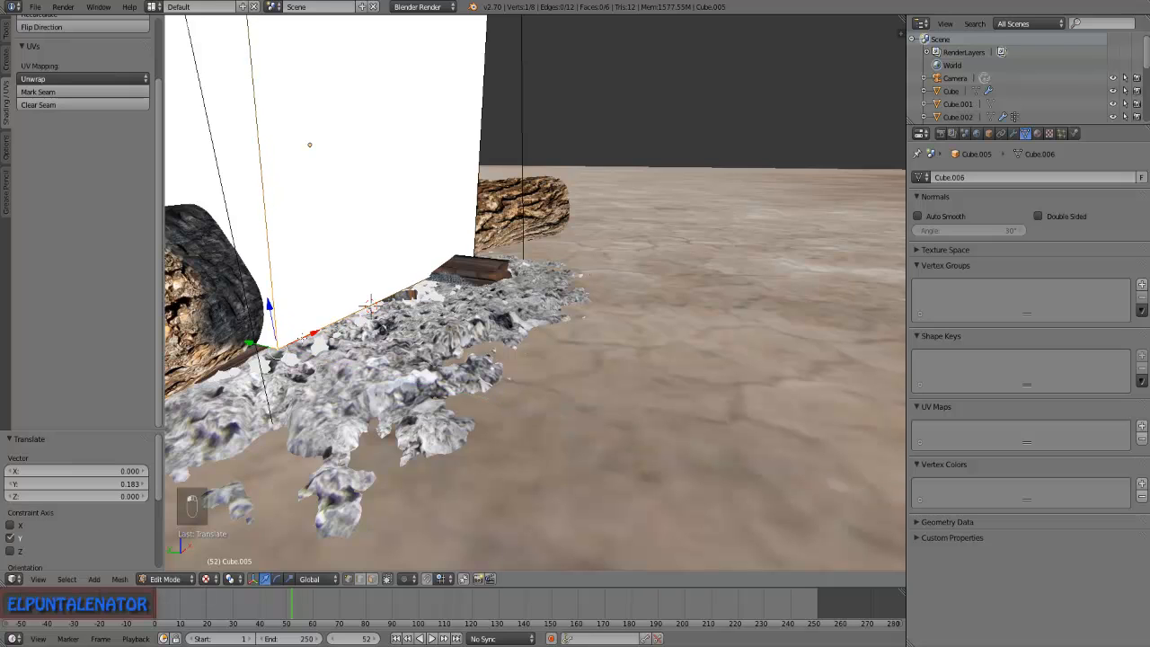
{"action": "key", "text": "g"}
{"action": "key", "text": "x"}
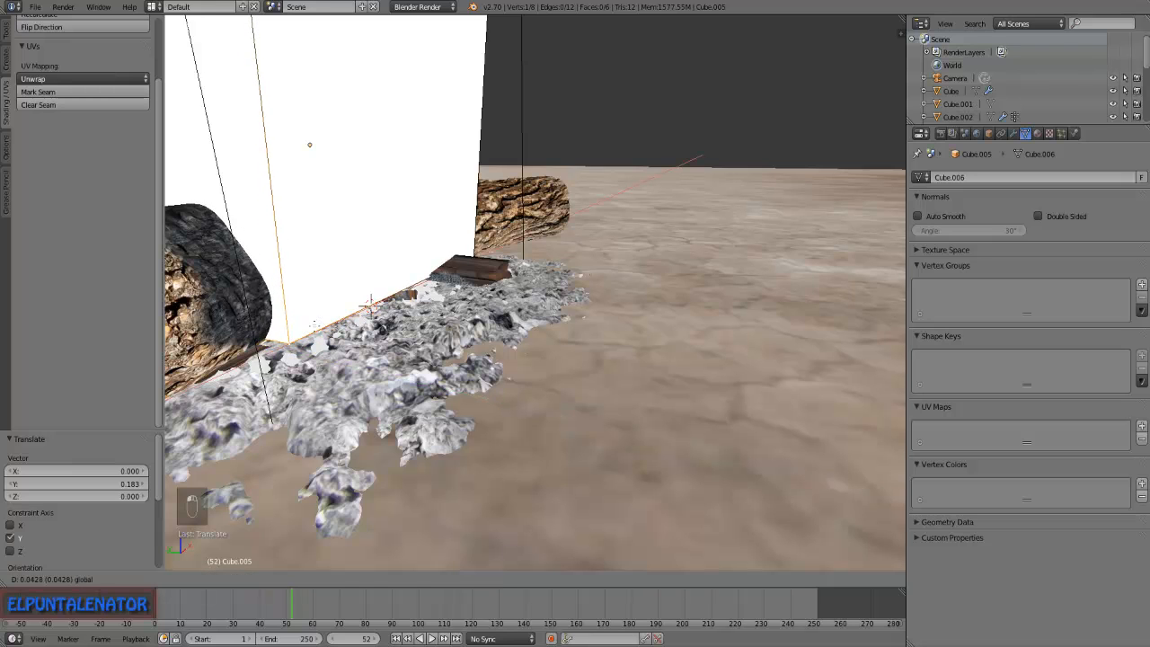
{"action": "left_click_drag", "start_coordinate": [314, 324], "coordinate": [315, 324]}
{"action": "scroll", "coordinate": [370, 367], "scroll_direction": "down", "scroll_amount": 4}
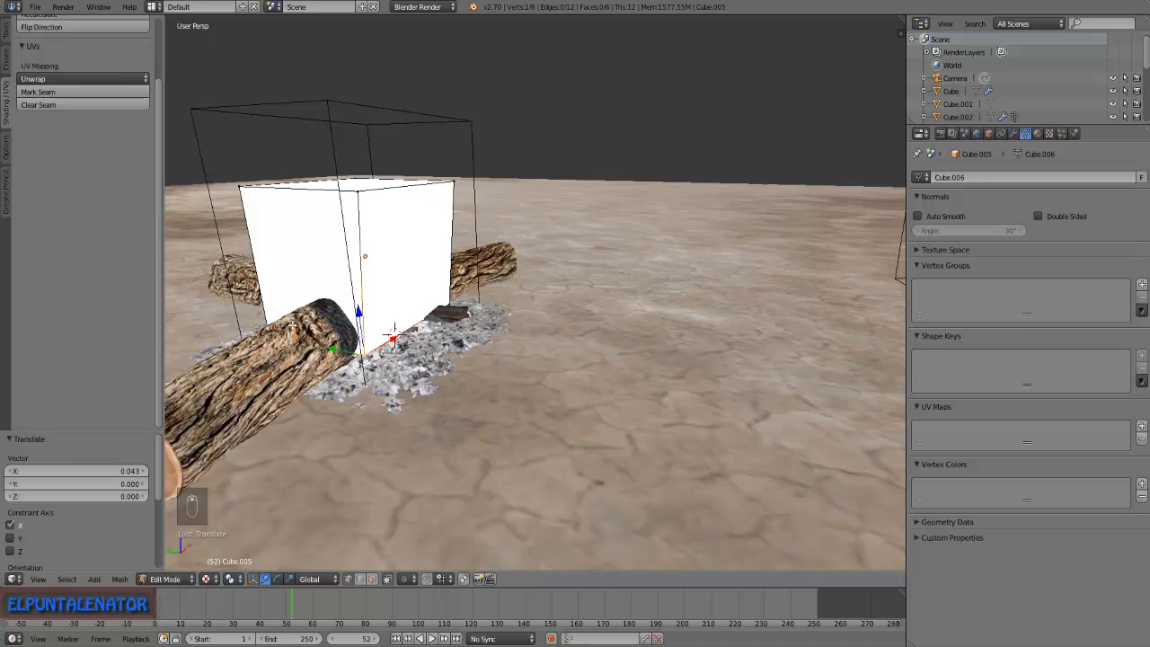
Shift the cube's rear bottom corner at negative X inward by about 0.33 along X, then back about 0.06.
{"action": "middle_click_drag", "start_coordinate": [367, 326], "coordinate": [526, 327]}
{"action": "scroll", "coordinate": [525, 314], "scroll_direction": "down", "scroll_amount": 3}
{"action": "scroll", "coordinate": [269, 359], "scroll_direction": "up", "scroll_amount": 4}
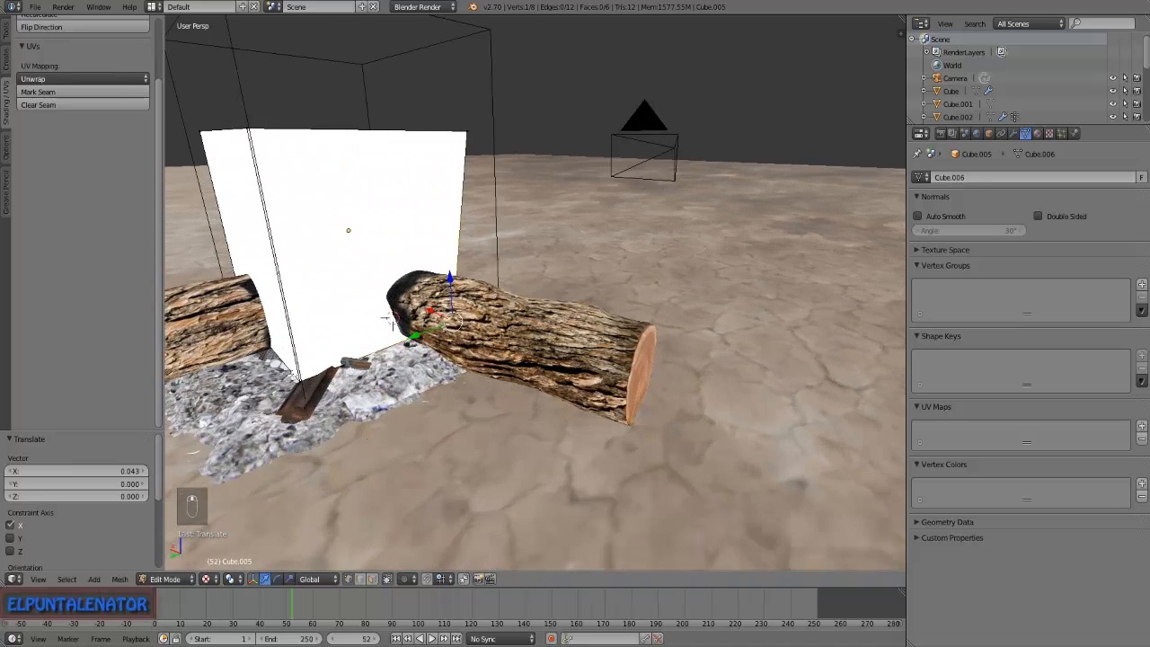
{"action": "scroll", "coordinate": [404, 301], "scroll_direction": "up", "scroll_amount": 4}
{"action": "left_click_drag", "start_coordinate": [253, 397], "coordinate": [392, 373]}
{"action": "left_click_drag", "start_coordinate": [428, 288], "coordinate": [428, 283]}
{"action": "middle_click_drag", "start_coordinate": [430, 288], "coordinate": [504, 307]}
{"action": "left_click_drag", "start_coordinate": [388, 325], "coordinate": [312, 326]}
{"action": "middle_click_drag", "start_coordinate": [354, 315], "coordinate": [321, 327]}
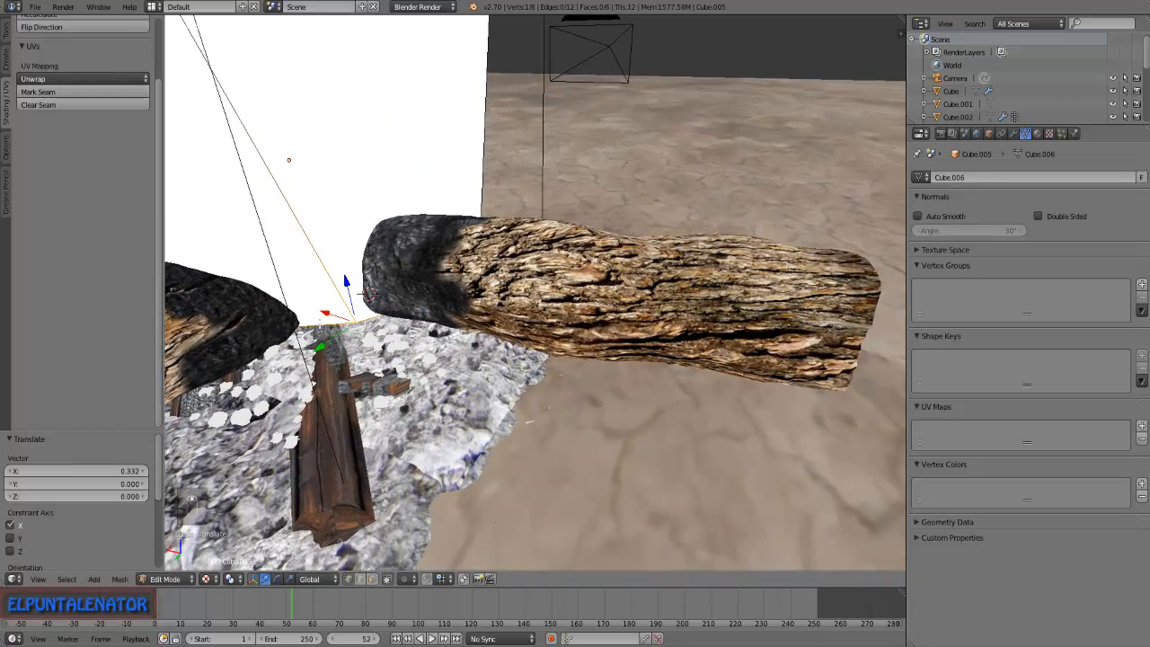
{"action": "mouse_move", "coordinate": [319, 345]}
{"action": "left_mouse_down"}
{"action": "mouse_move", "coordinate": [282, 372]}
{"action": "mouse_move", "coordinate": [303, 340]}
{"action": "left_mouse_up"}
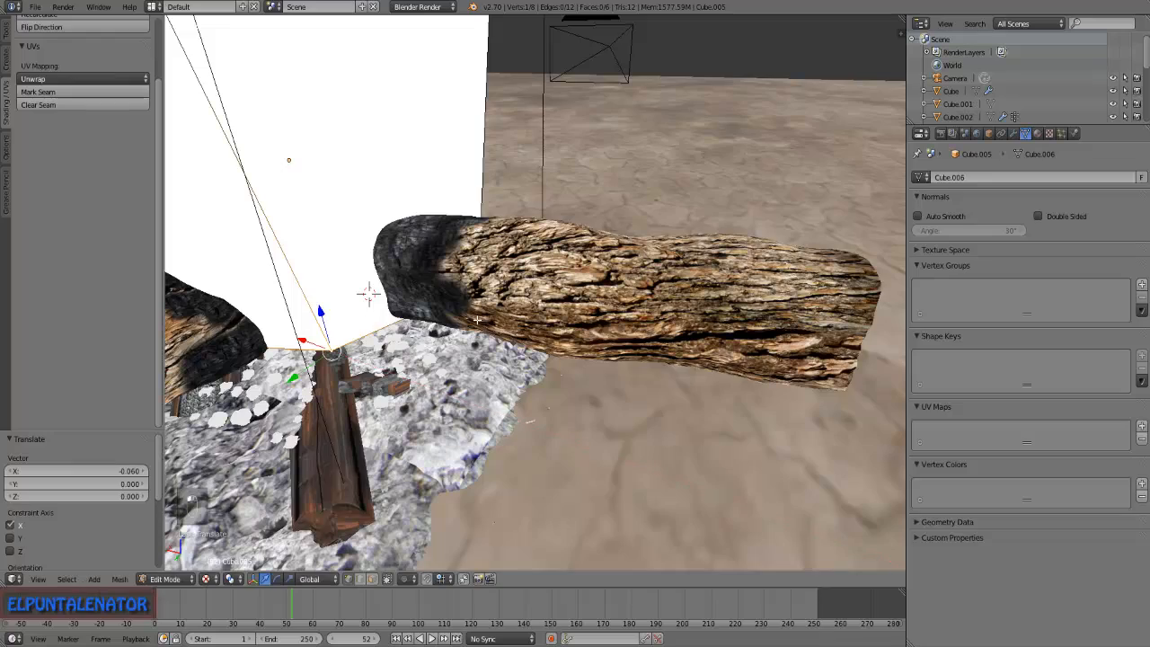
Pull the remaining rear bottom corner vertex clear of the log along Y and move it about 0.03 along X.
{"action": "scroll", "coordinate": [478, 320], "scroll_direction": "down", "scroll_amount": 3}
{"action": "scroll", "coordinate": [596, 323], "scroll_direction": "down", "scroll_amount": 3}
{"action": "scroll", "coordinate": [449, 310], "scroll_direction": "up", "scroll_amount": 2}
{"action": "middle_click_drag", "start_coordinate": [322, 297], "coordinate": [445, 310]}
{"action": "scroll", "coordinate": [369, 304], "scroll_direction": "down", "scroll_amount": 2}
{"action": "scroll", "coordinate": [350, 332], "scroll_direction": "up", "scroll_amount": 4}
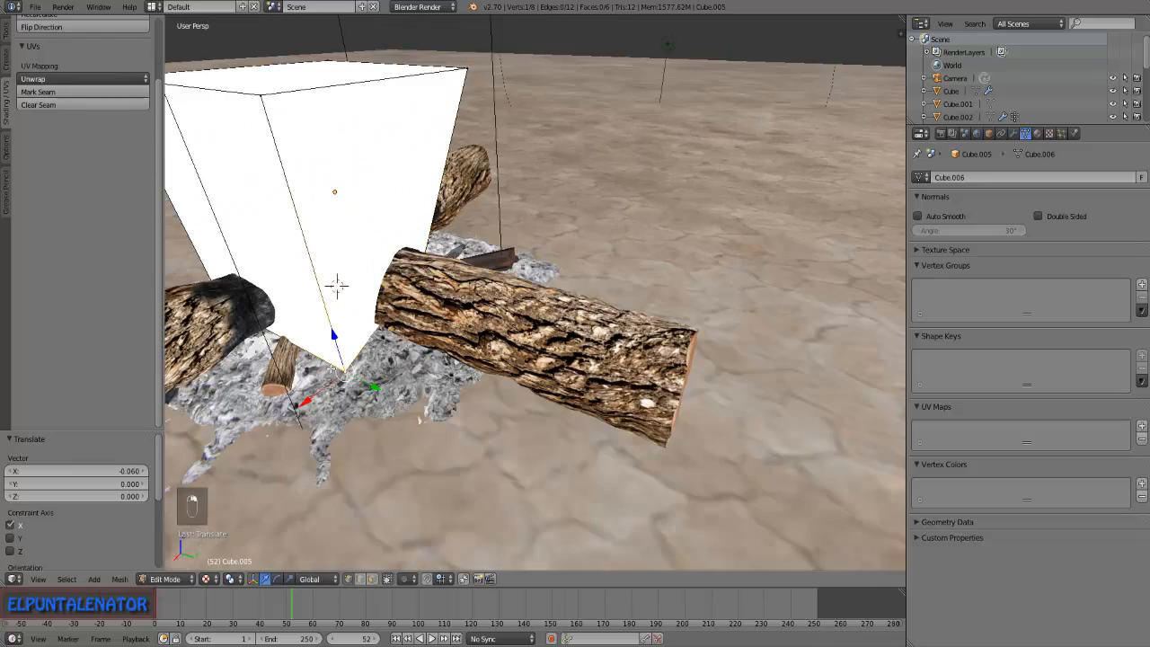
{"action": "left_click_drag", "start_coordinate": [370, 386], "coordinate": [272, 386]}
{"action": "scroll", "coordinate": [272, 387], "scroll_direction": "down", "scroll_amount": 3}
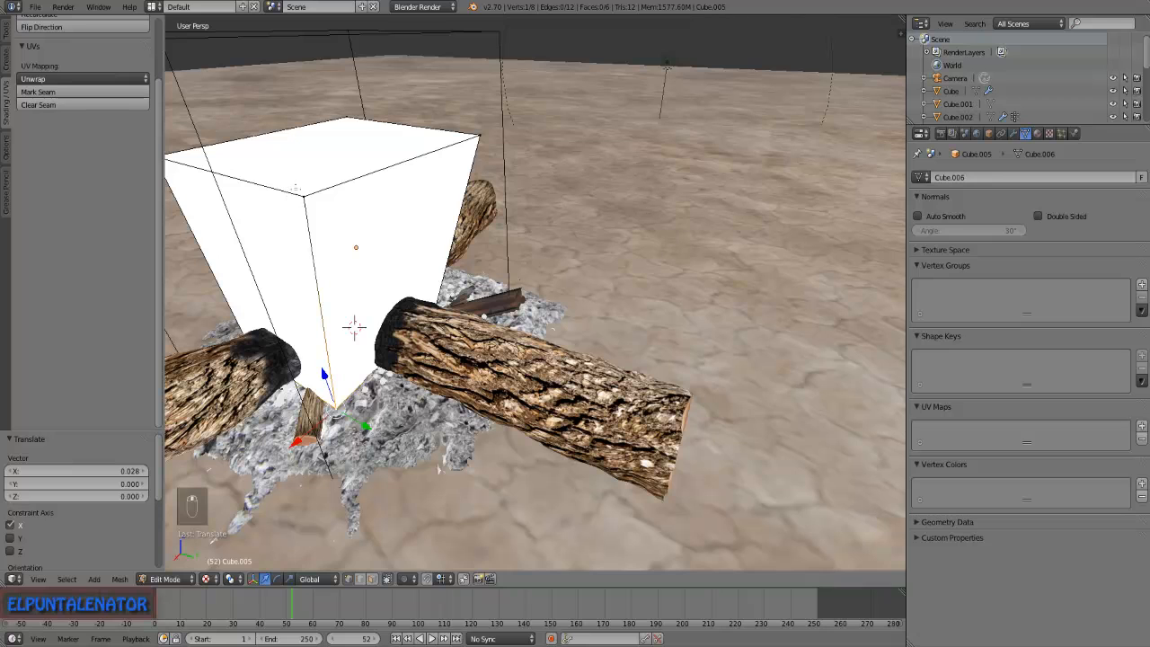
Reposition the cube's four top corner vertices, moving the last one about 0.22 along negative Y, and return to Object Mode.
{"action": "left_click", "coordinate": [482, 141]}
{"action": "left_click_drag", "start_coordinate": [499, 137], "coordinate": [458, 135]}
{"action": "middle_click_drag", "start_coordinate": [334, 193], "coordinate": [501, 223]}
{"action": "scroll", "coordinate": [395, 216], "scroll_direction": "down", "scroll_amount": 3}
{"action": "scroll", "coordinate": [501, 223], "scroll_direction": "up", "scroll_amount": 1}
{"action": "right_click", "coordinate": [391, 192]}
{"action": "left_click_drag", "start_coordinate": [420, 190], "coordinate": [452, 188]}
{"action": "right_click", "coordinate": [403, 111]}
{"action": "left_click_drag", "start_coordinate": [449, 114], "coordinate": [469, 113]}
{"action": "right_click", "coordinate": [581, 180]}
{"action": "left_click_drag", "start_coordinate": [607, 177], "coordinate": [573, 178]}
{"action": "middle_click_drag", "start_coordinate": [471, 280], "coordinate": [636, 244]}
{"action": "scroll", "coordinate": [636, 244], "scroll_direction": "down", "scroll_amount": 3}
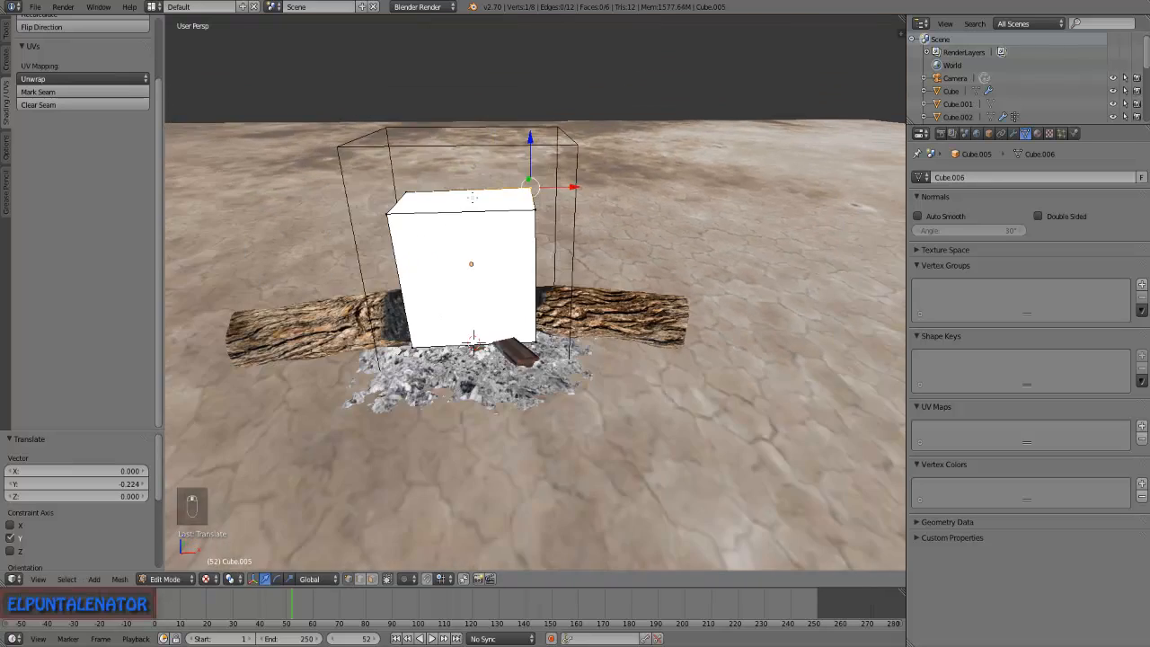
{"action": "scroll", "coordinate": [636, 244], "scroll_direction": "up", "scroll_amount": 3}
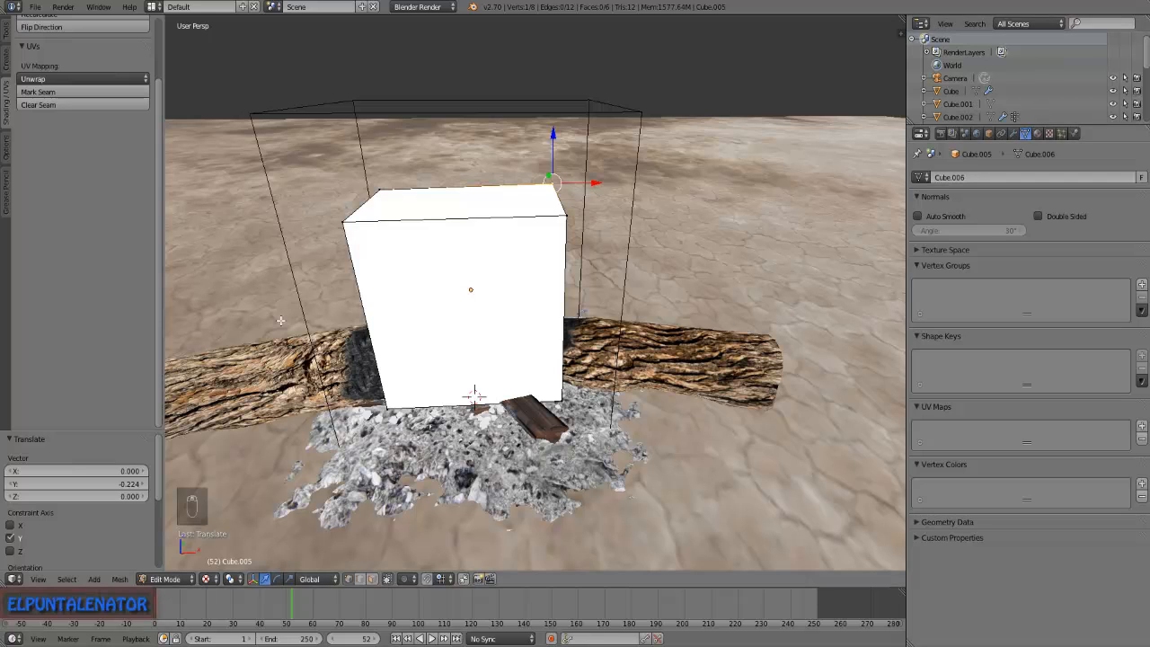
{"action": "key", "text": "Tab"}
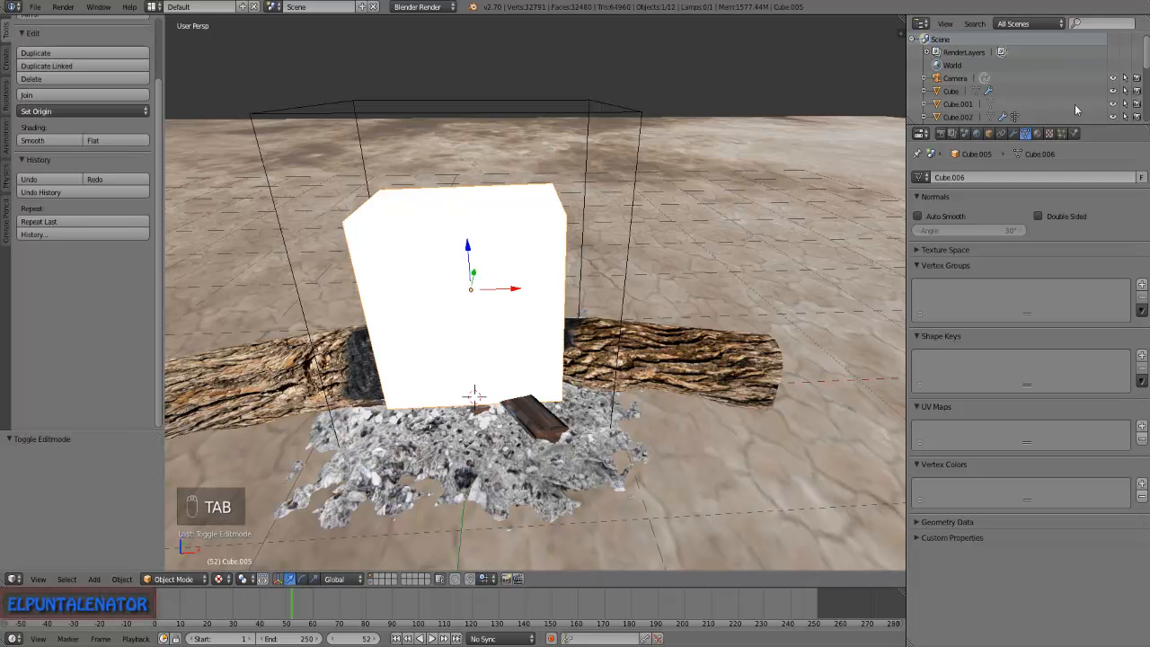
Give the cube a new material with Z Transparency enabled, alpha 0 and transparency specular 0.
{"action": "left_click", "coordinate": [1035, 133]}
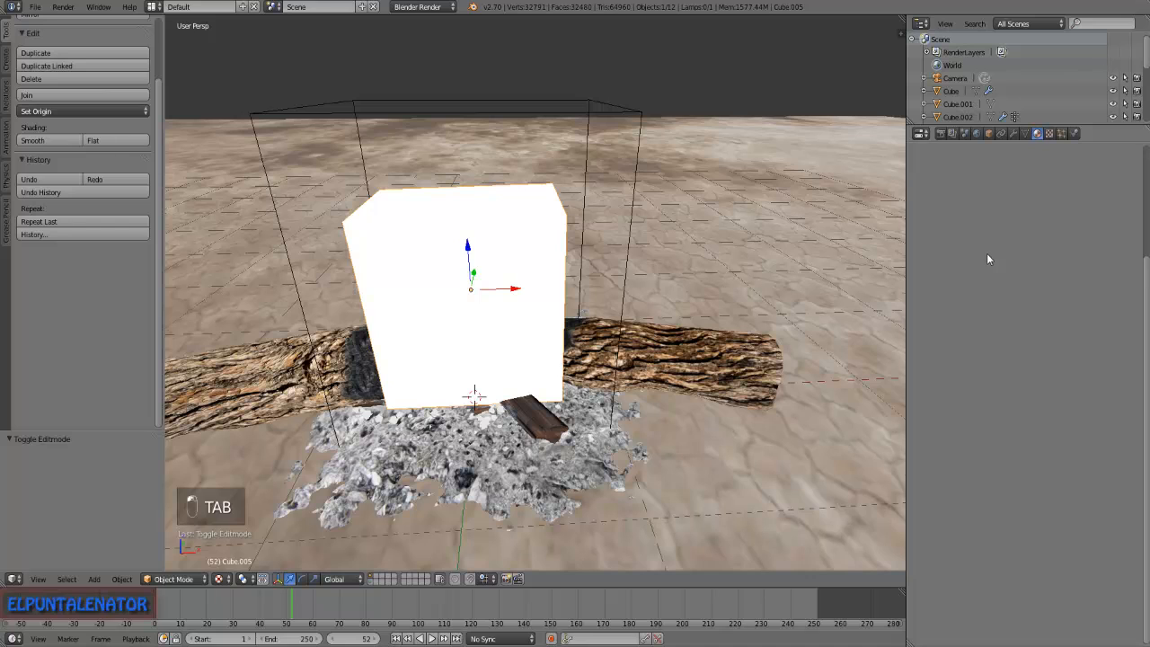
{"action": "left_click", "coordinate": [992, 180]}
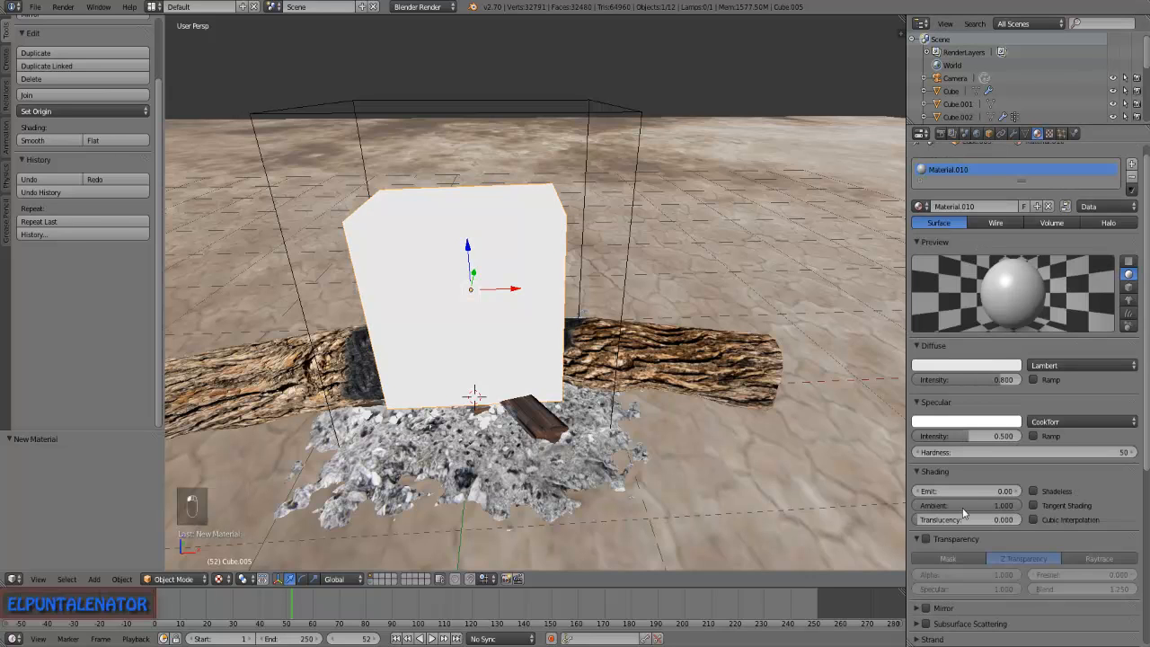
{"action": "scroll", "coordinate": [963, 503], "scroll_direction": "down", "scroll_amount": 2}
{"action": "left_click", "coordinate": [925, 486]}
{"action": "left_click_drag", "start_coordinate": [1013, 524], "coordinate": [911, 538]}
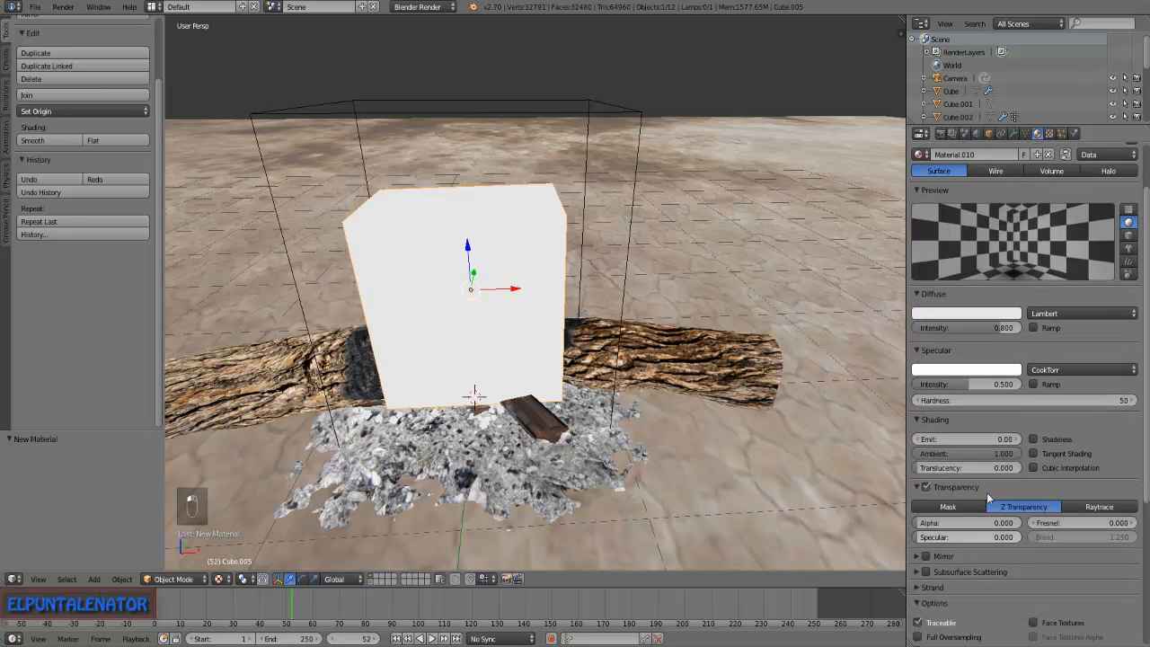
Set the cube's maximum draw type to Wire.
{"action": "left_click", "coordinate": [988, 133]}
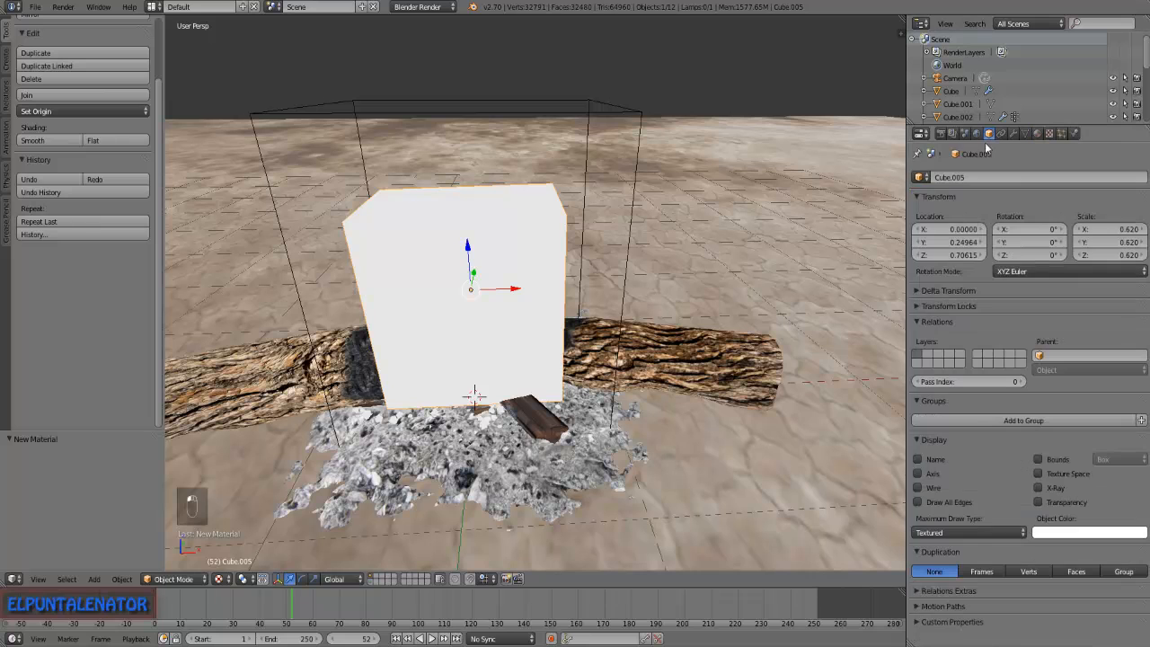
{"action": "left_click", "coordinate": [966, 532]}
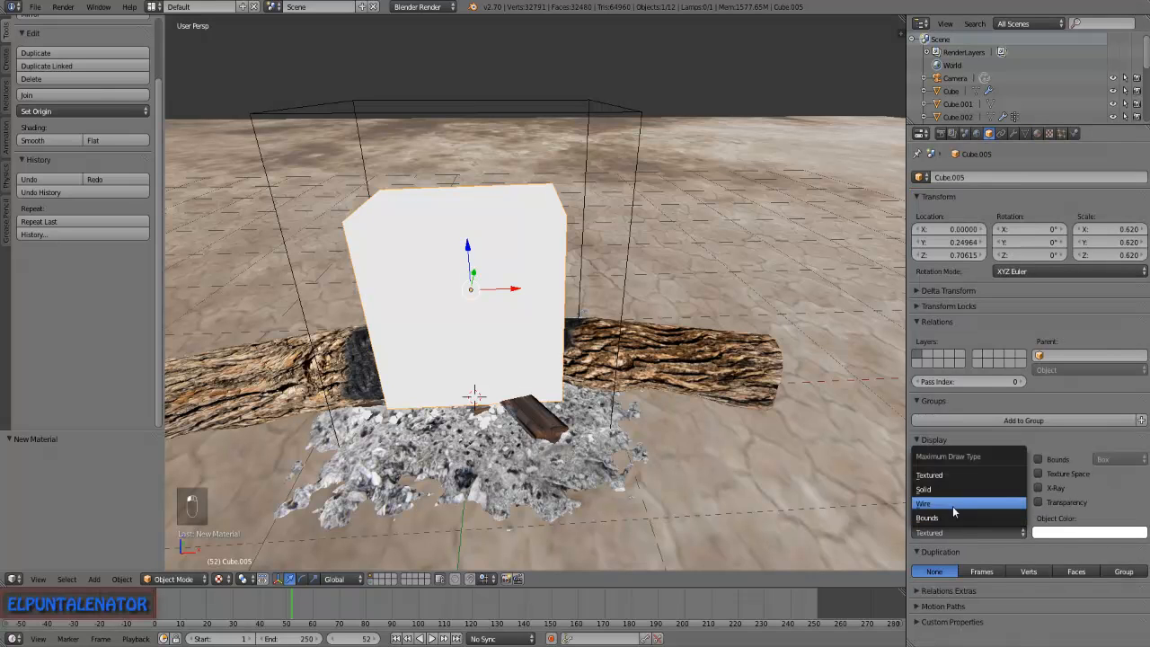
{"action": "left_click", "coordinate": [954, 510]}
{"action": "middle_click_drag", "start_coordinate": [508, 232], "coordinate": [467, 209]}
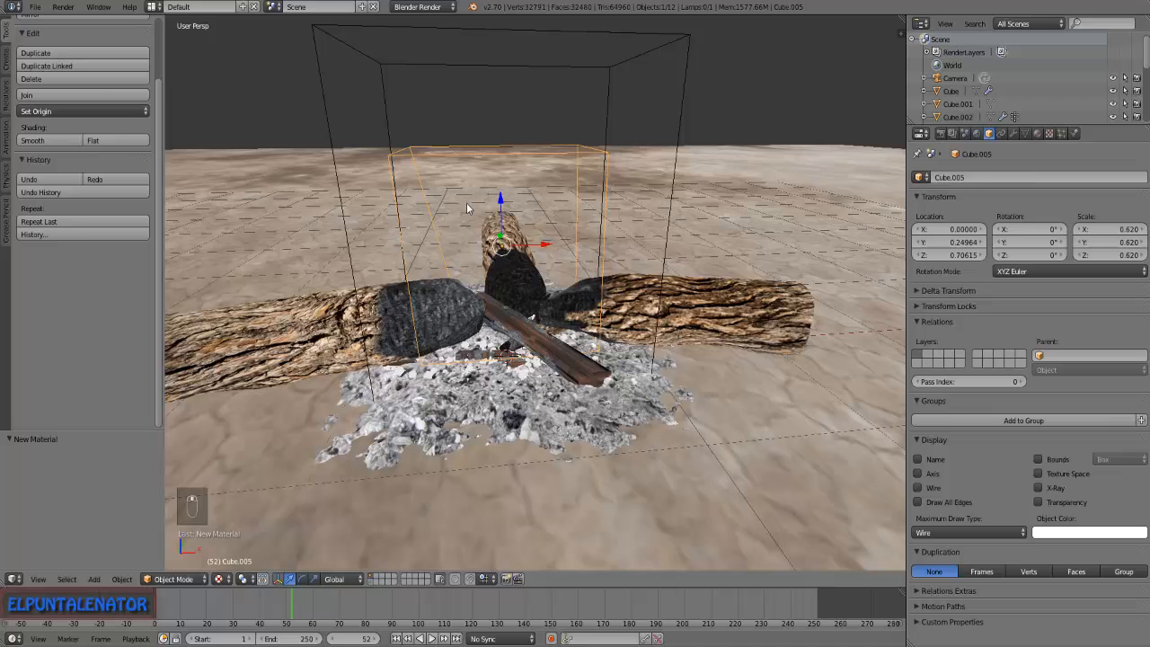
Enable Receive Transparent in the shadow settings of the cube's material.
{"action": "left_click", "coordinate": [1061, 132]}
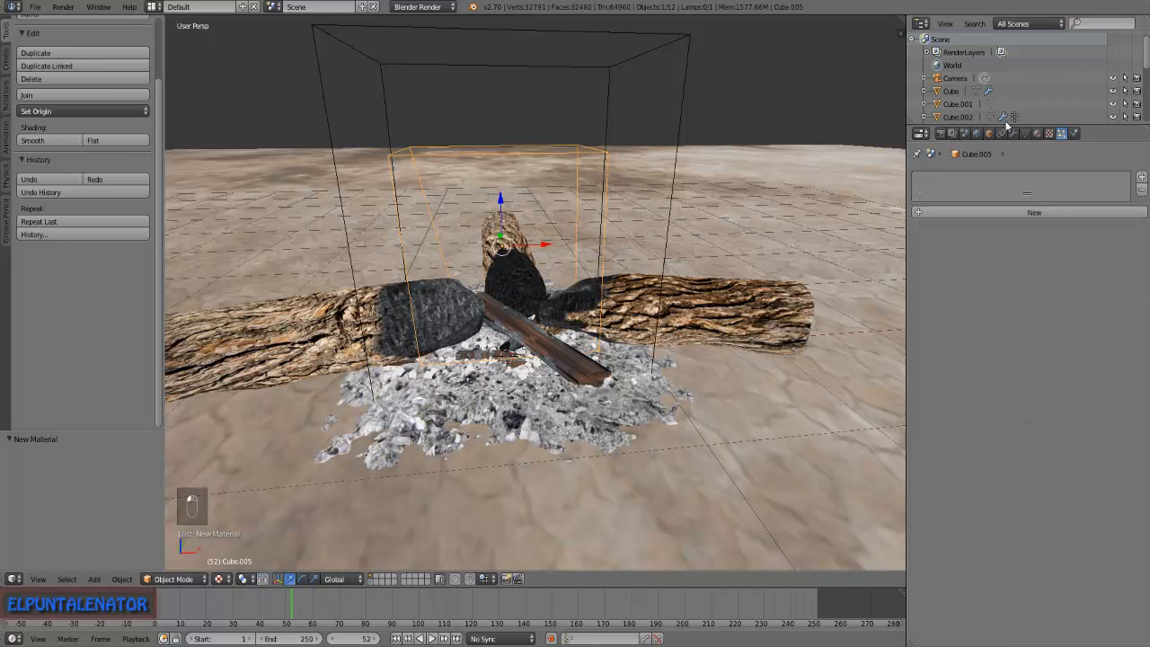
{"action": "left_click", "coordinate": [1036, 133]}
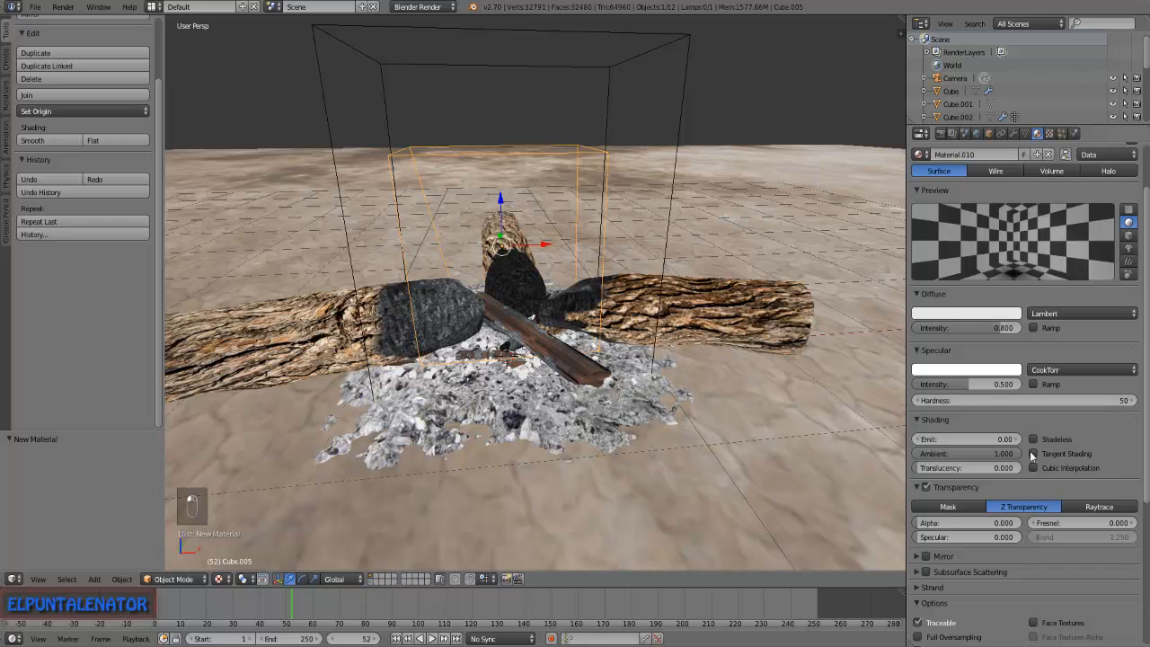
{"action": "scroll", "coordinate": [1023, 404], "scroll_direction": "down", "scroll_amount": 6}
{"action": "left_click", "coordinate": [917, 562]}
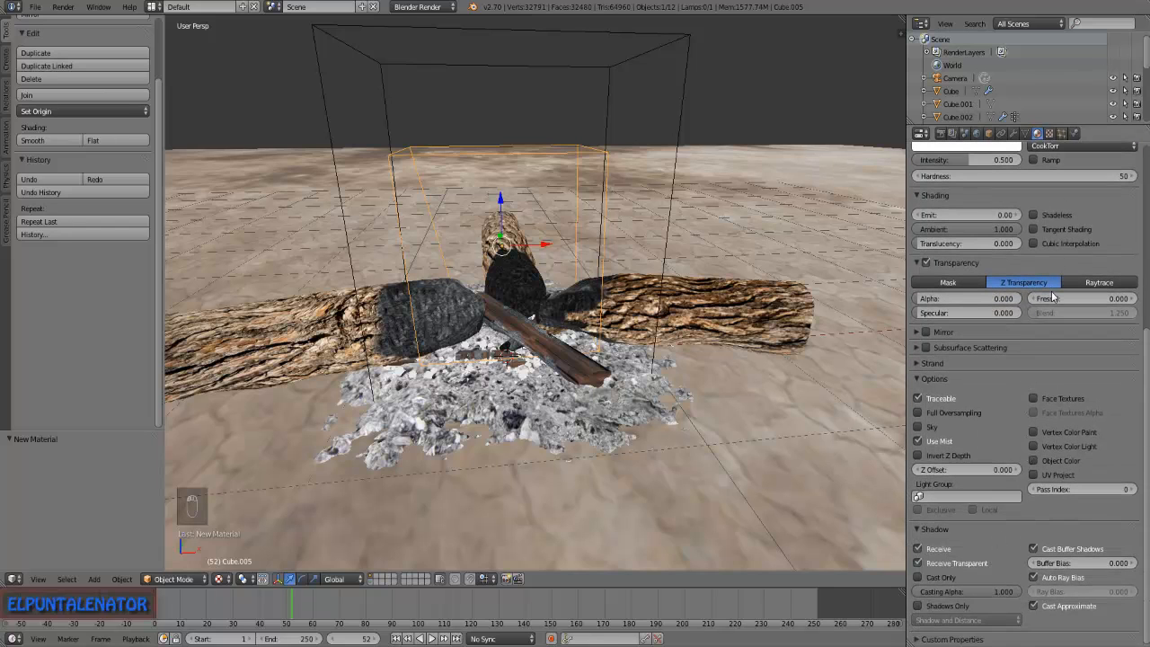
{"action": "scroll", "coordinate": [1052, 297], "scroll_direction": "up", "scroll_amount": 7}
Add a particle system to the cube and set its particle number to 8.
{"action": "left_click", "coordinate": [1060, 134]}
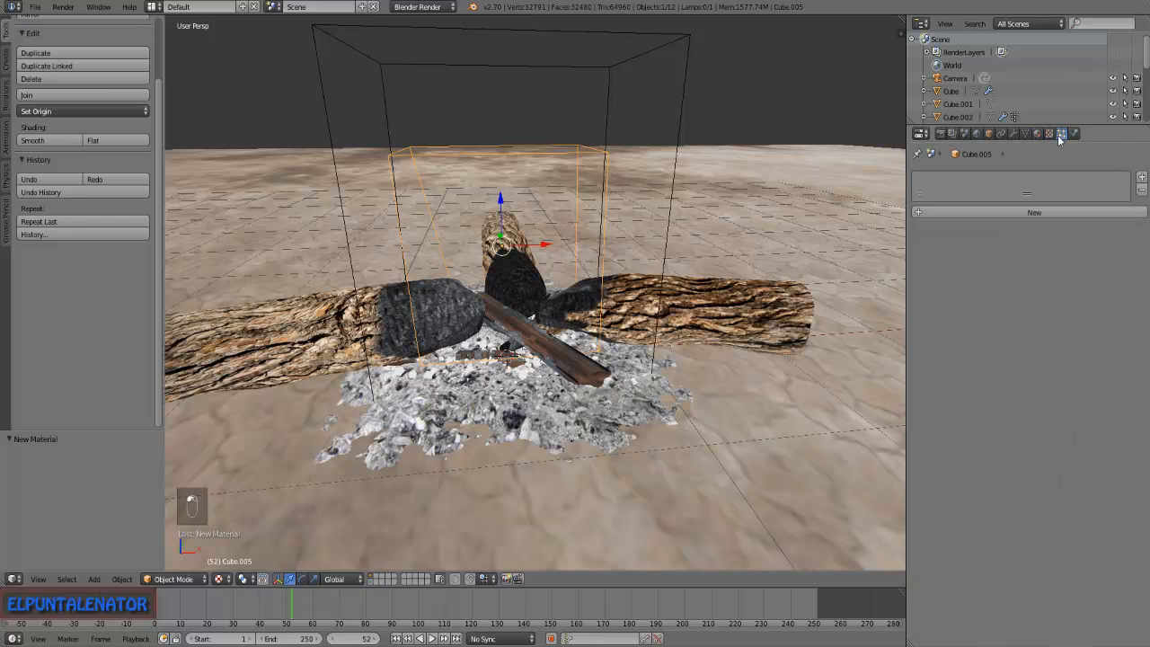
{"action": "left_click", "coordinate": [1029, 212]}
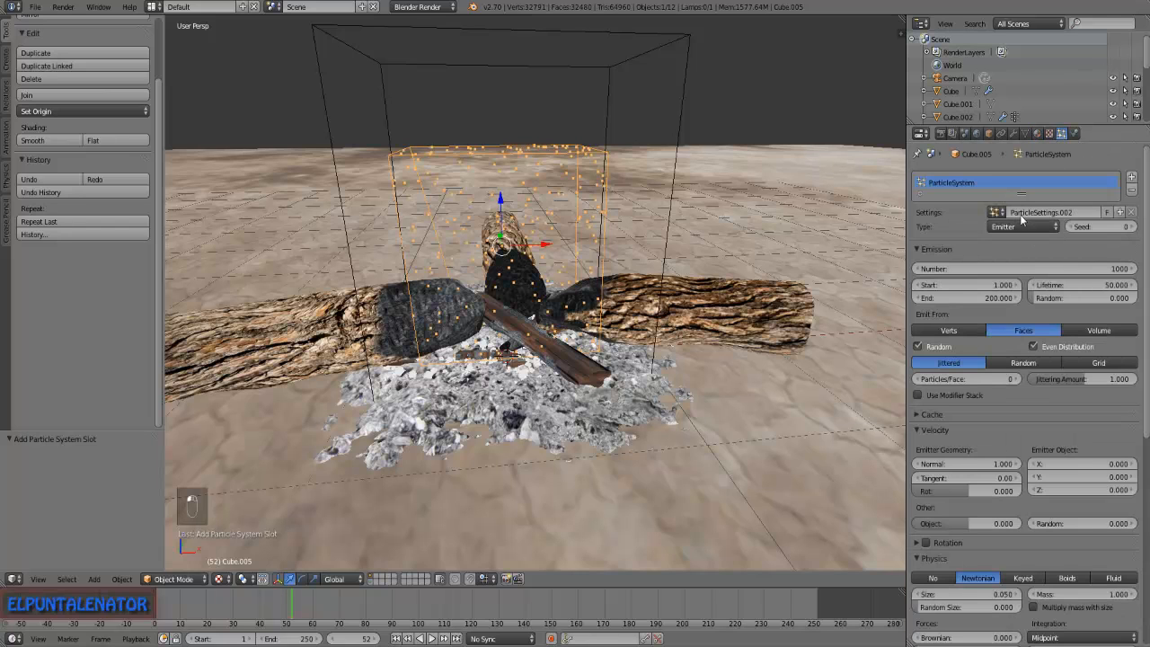
{"action": "left_click", "coordinate": [1046, 268]}
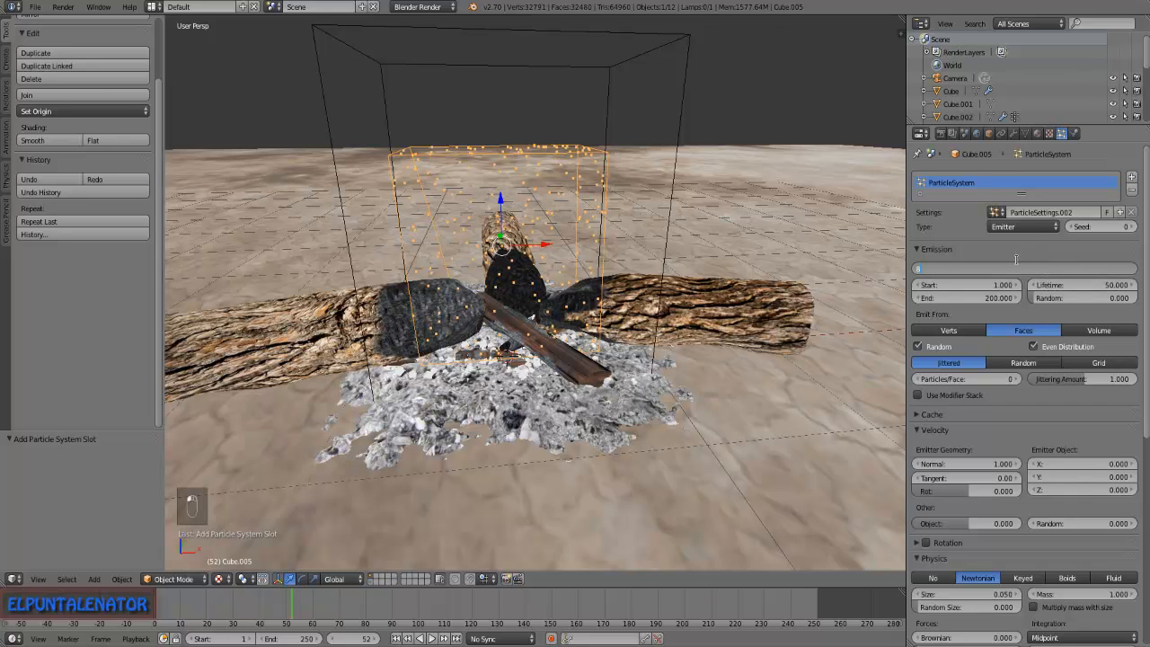
{"action": "type", "text": "8"}
{"action": "key", "text": "Return"}
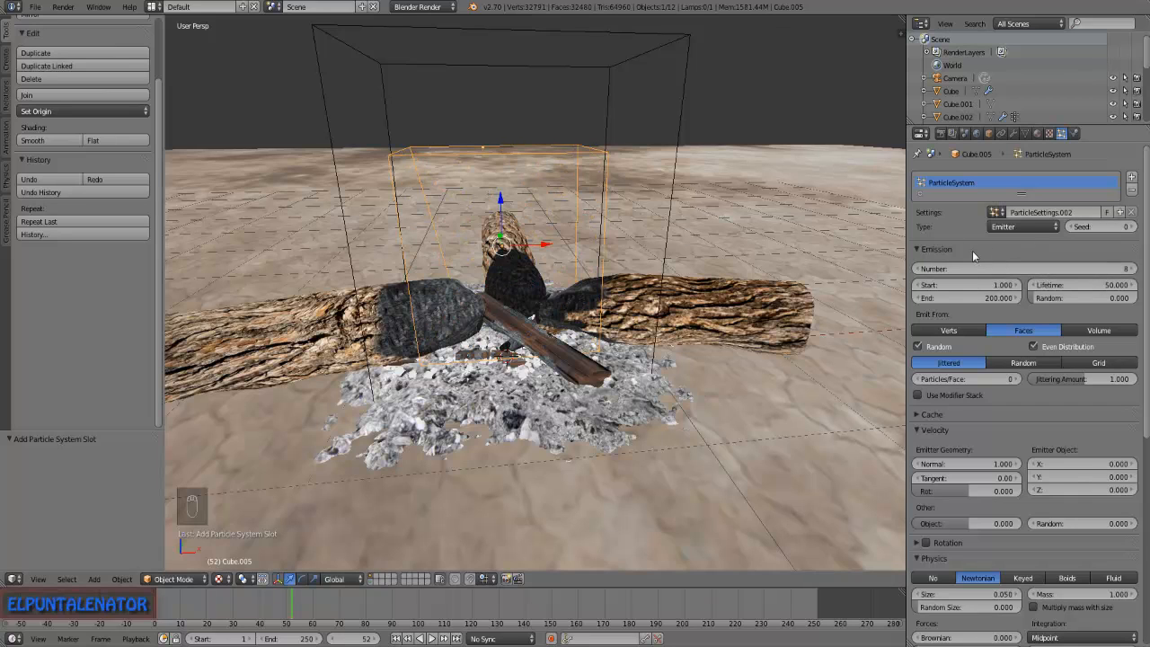
Set the particle emission end to frame 1 and the particle lifetime to 300.
{"action": "left_click", "coordinate": [982, 299]}
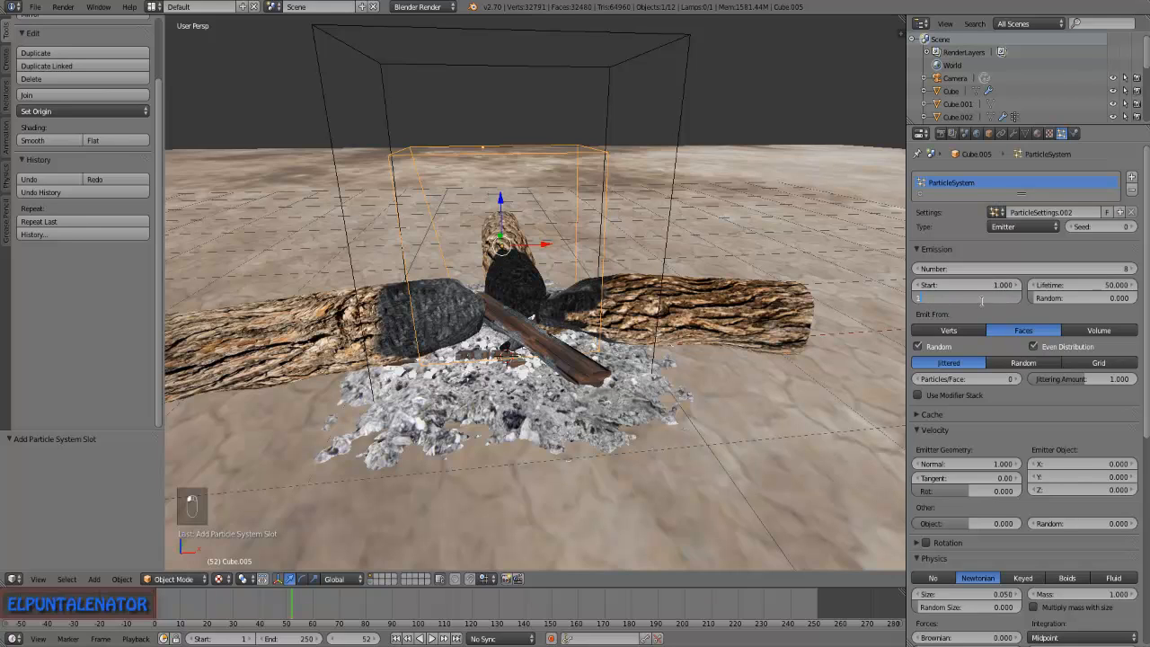
{"action": "key", "text": "Return"}
{"action": "left_click", "coordinate": [1084, 283]}
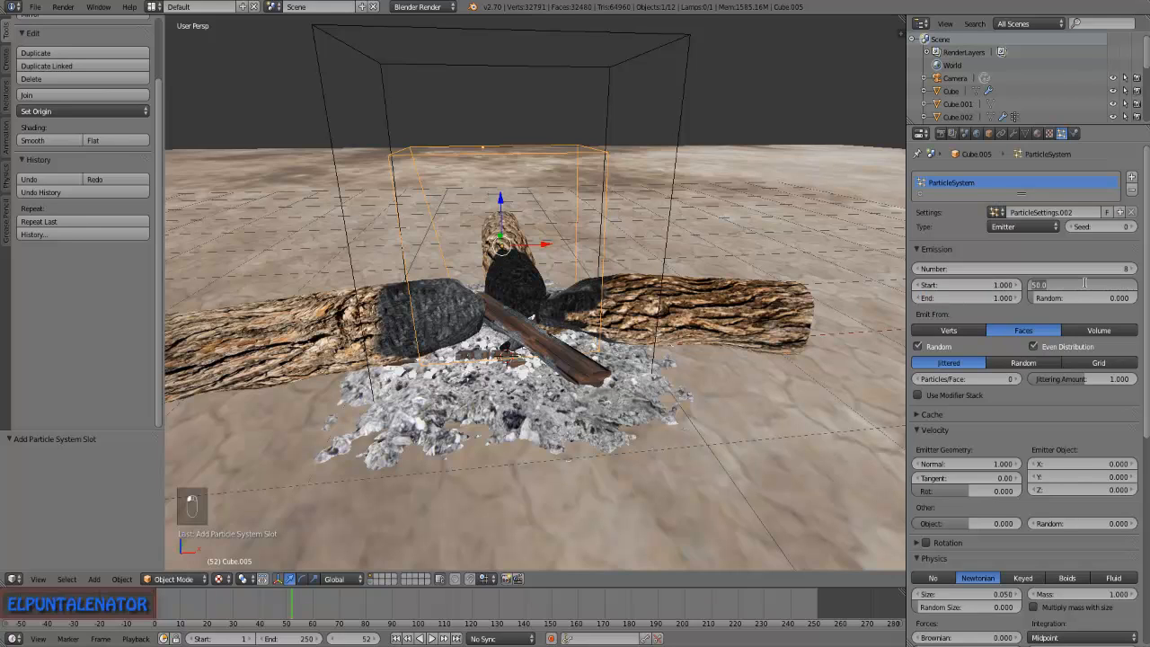
{"action": "type", "text": "300"}
{"action": "key", "text": "Return"}
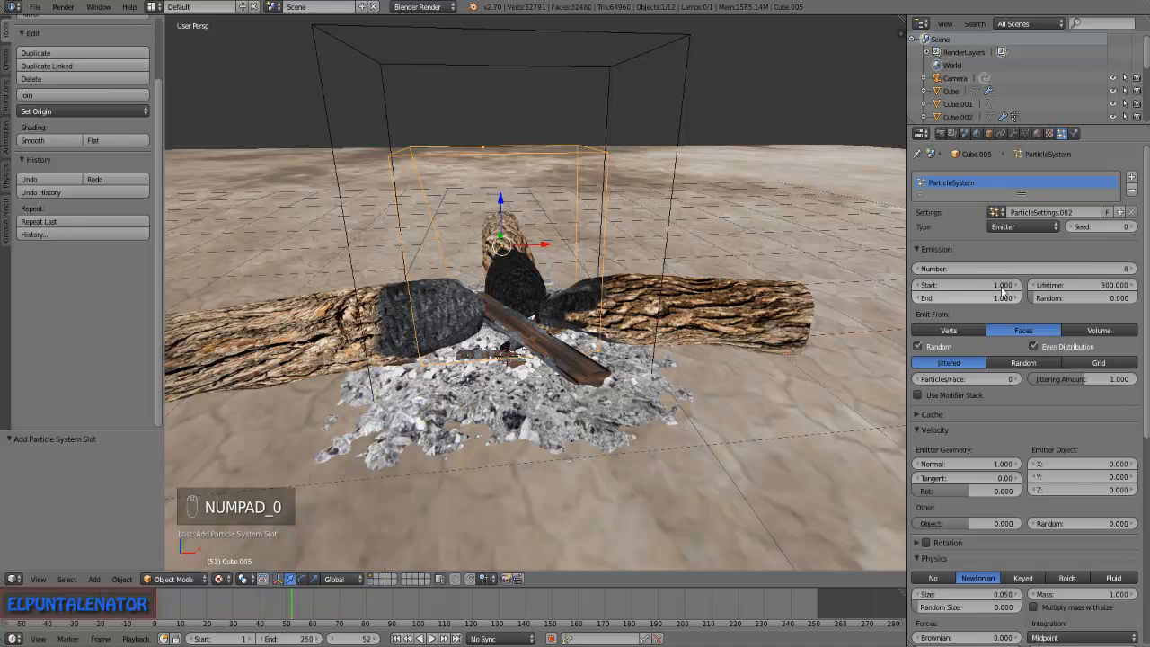
Emit the particles from the cube's Verts and set the particle physics type to No.
{"action": "left_click", "coordinate": [949, 330]}
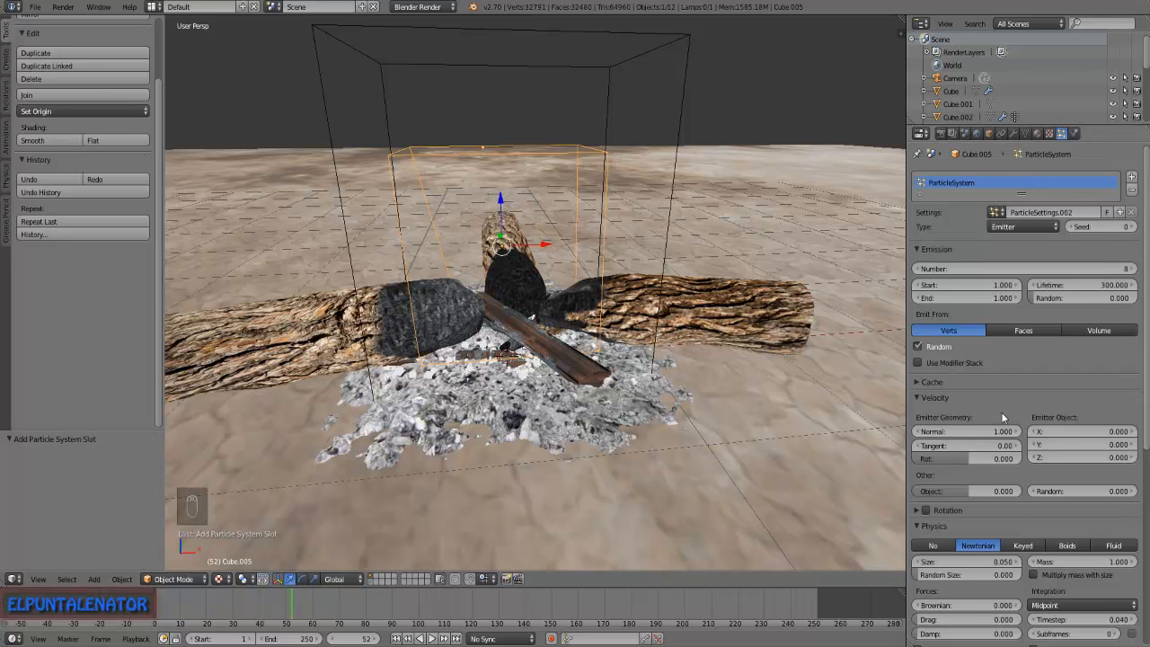
{"action": "scroll", "coordinate": [1004, 416], "scroll_direction": "down", "scroll_amount": 1}
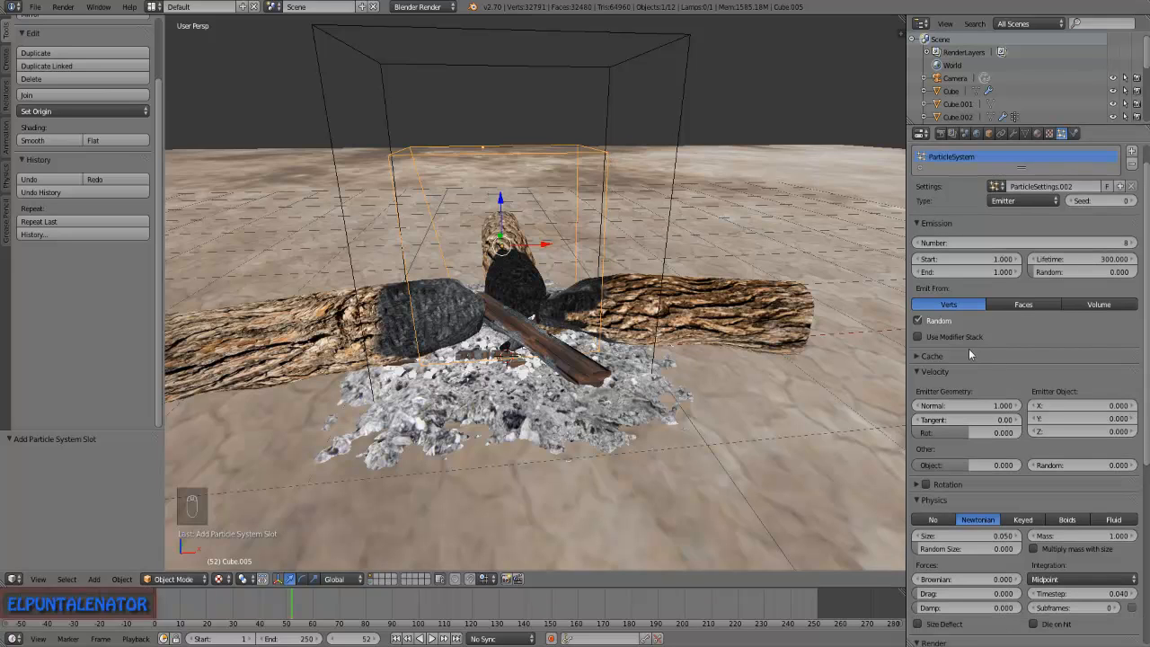
{"action": "scroll", "coordinate": [985, 379], "scroll_direction": "down", "scroll_amount": 2}
{"action": "scroll", "coordinate": [961, 413], "scroll_direction": "down", "scroll_amount": 1}
{"action": "left_click", "coordinate": [933, 442]}
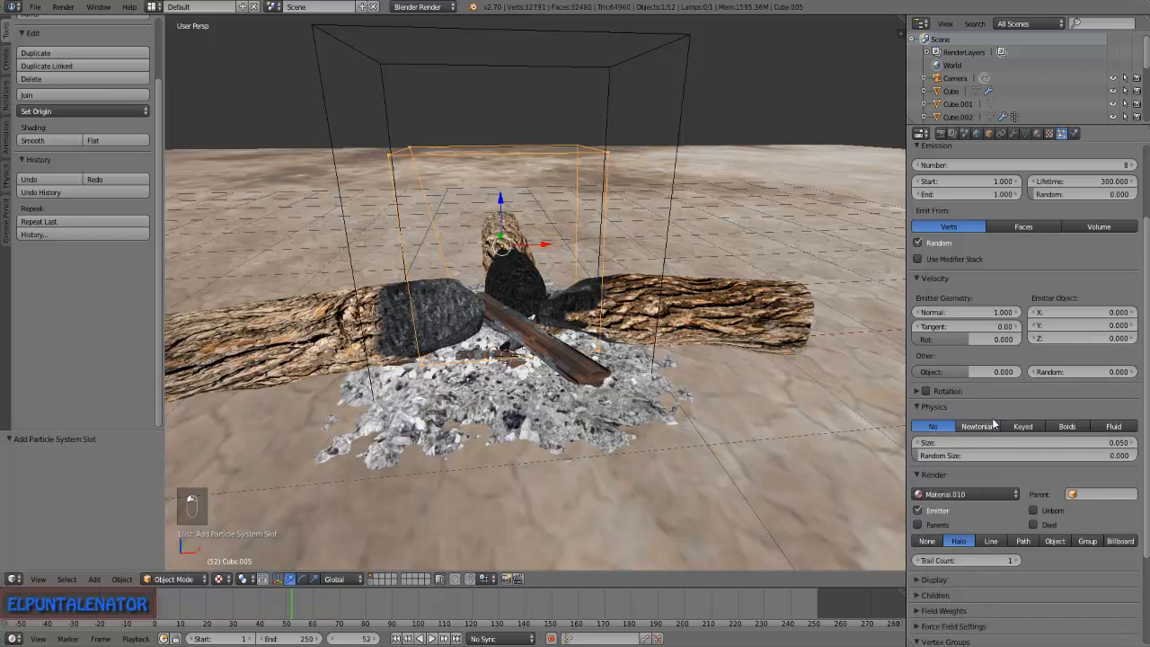
{"action": "scroll", "coordinate": [995, 421], "scroll_direction": "down", "scroll_amount": 3}
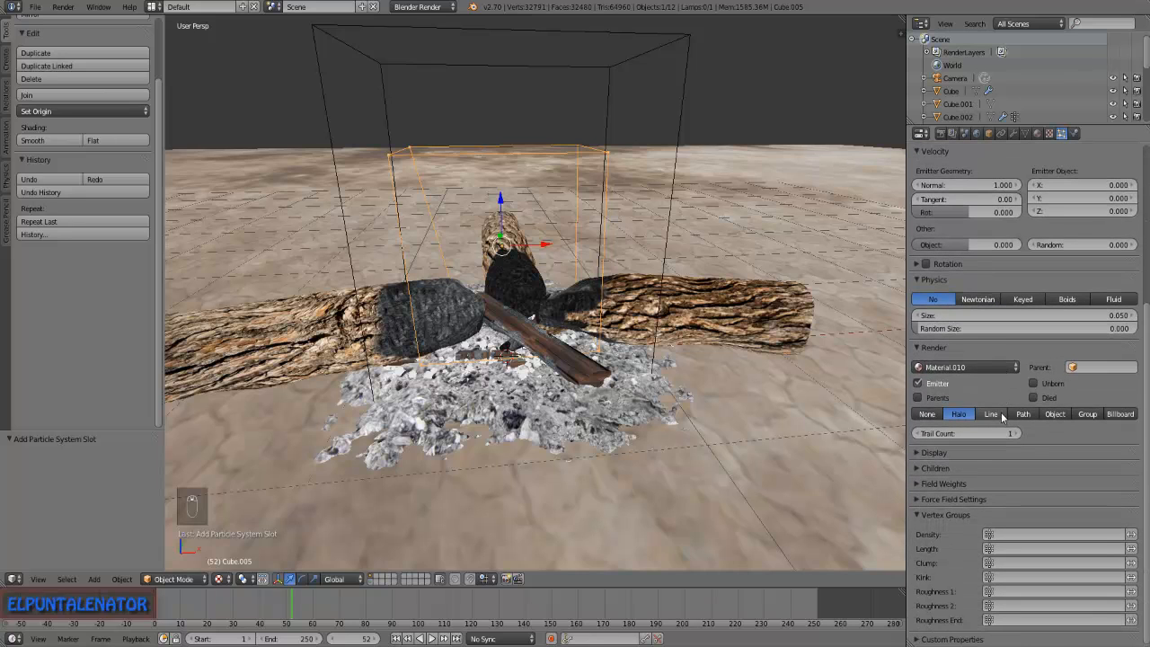
Render the cube's particles as a Group, using luz as the Dupli Group.
{"action": "left_click", "coordinate": [1078, 414]}
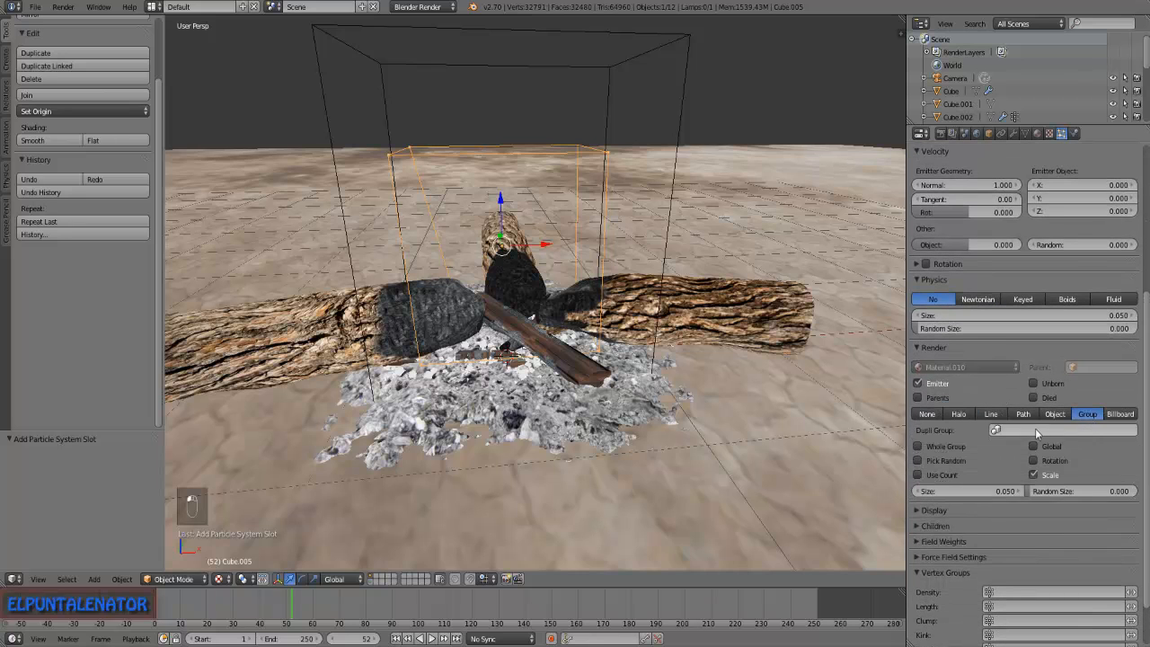
{"action": "left_click", "coordinate": [1037, 431]}
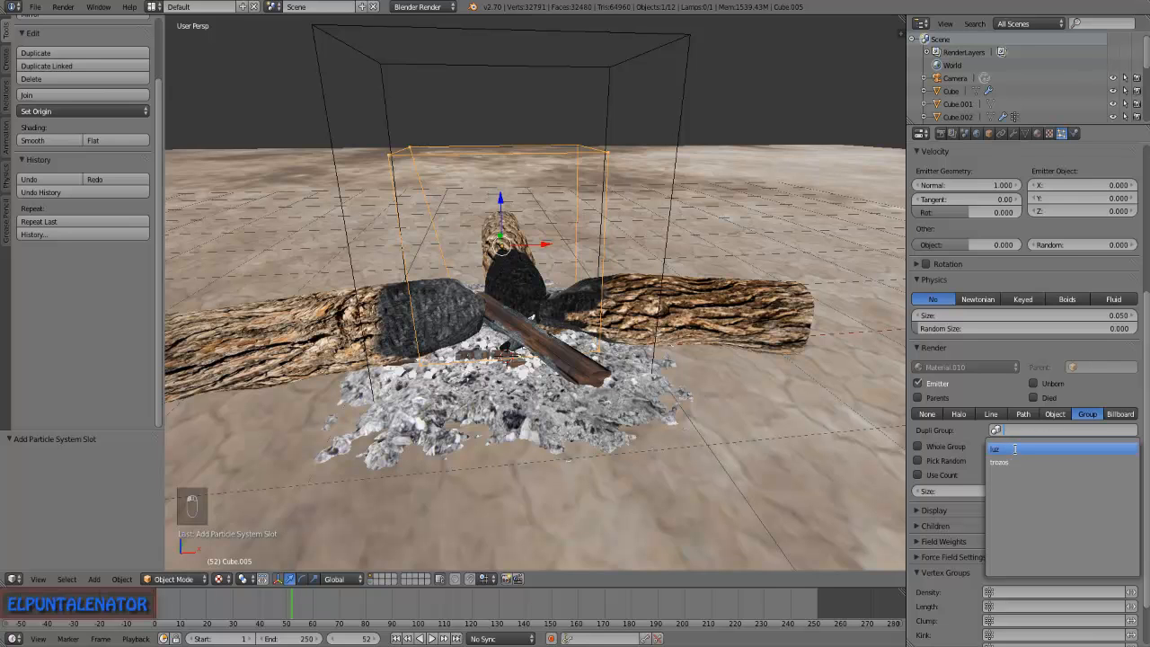
{"action": "left_click", "coordinate": [1014, 448]}
Examine the emitter cube's corners and the logs up close to check how the light particles are distributed.
{"action": "scroll", "coordinate": [573, 180], "scroll_direction": "up", "scroll_amount": 4}
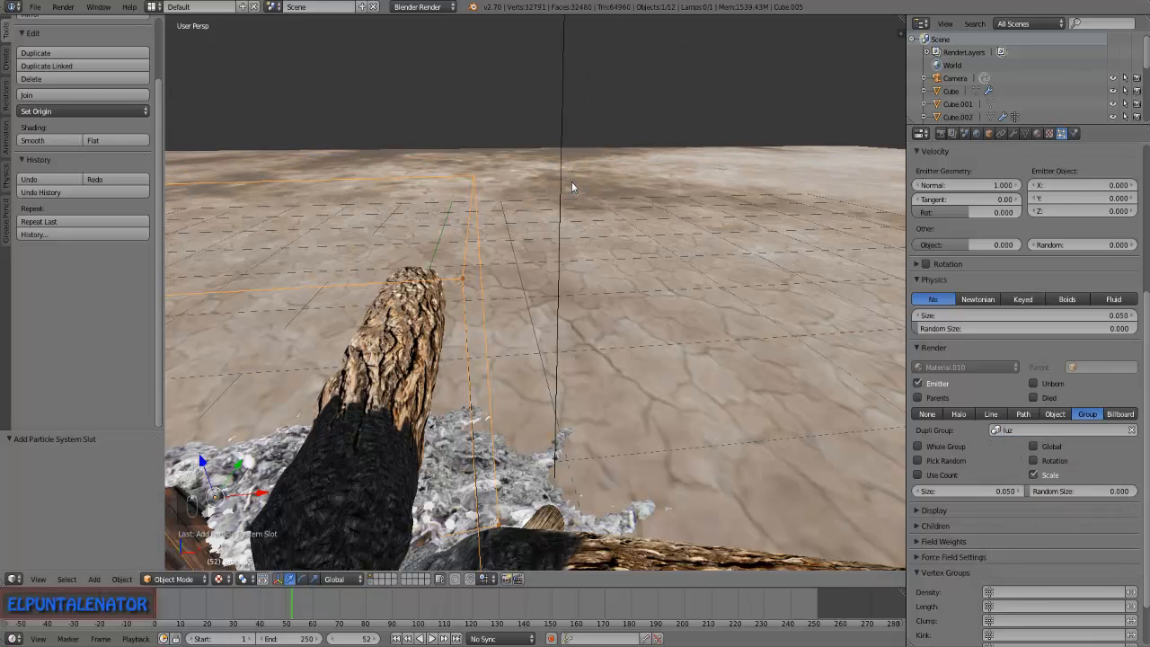
{"action": "scroll", "coordinate": [571, 182], "scroll_direction": "down", "scroll_amount": 4}
{"action": "scroll", "coordinate": [539, 200], "scroll_direction": "up", "scroll_amount": 1}
{"action": "middle_click_drag", "start_coordinate": [545, 199], "coordinate": [537, 207]}
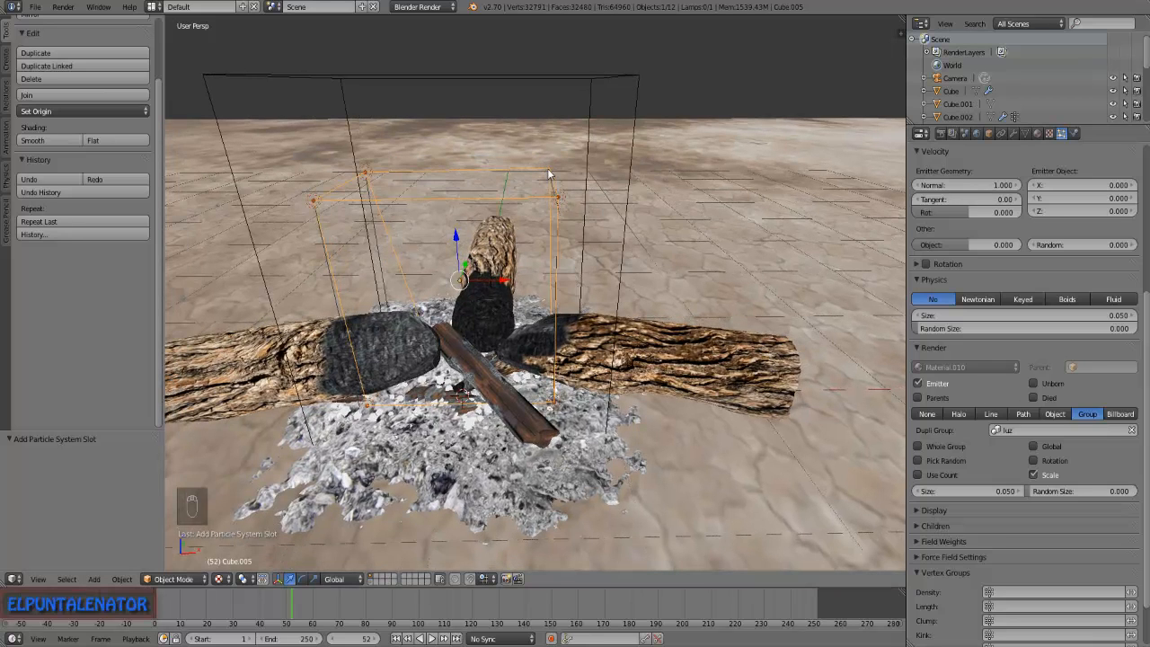
{"action": "scroll", "coordinate": [546, 171], "scroll_direction": "up", "scroll_amount": 4}
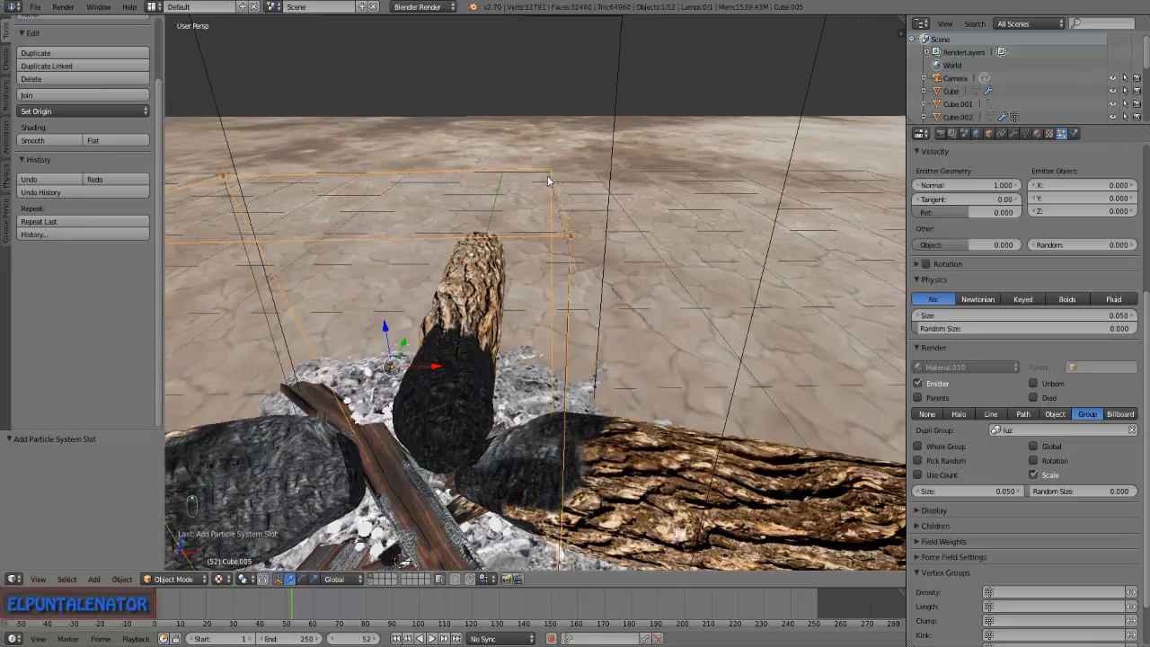
{"action": "middle_click_drag", "start_coordinate": [556, 218], "coordinate": [600, 223]}
{"action": "scroll", "coordinate": [723, 486], "scroll_direction": "up", "scroll_amount": 3}
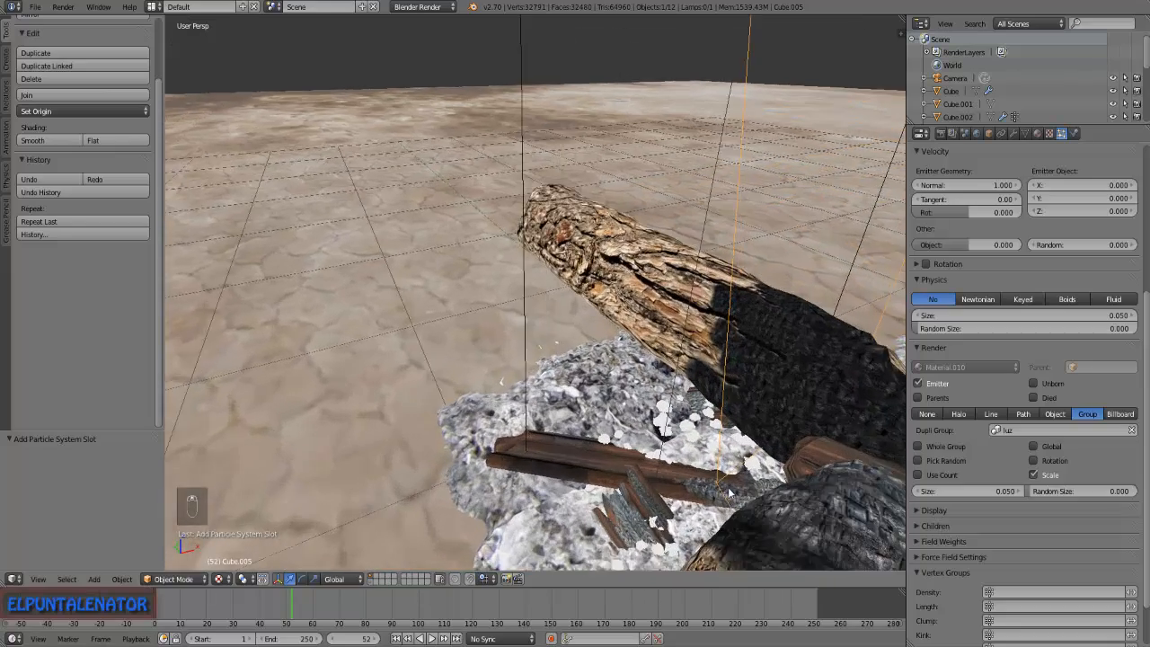
{"action": "middle_click_drag", "start_coordinate": [724, 485], "coordinate": [801, 474]}
Raise the particle number in the cube's emission settings to 19.
{"action": "scroll", "coordinate": [1078, 316], "scroll_direction": "up", "scroll_amount": 5}
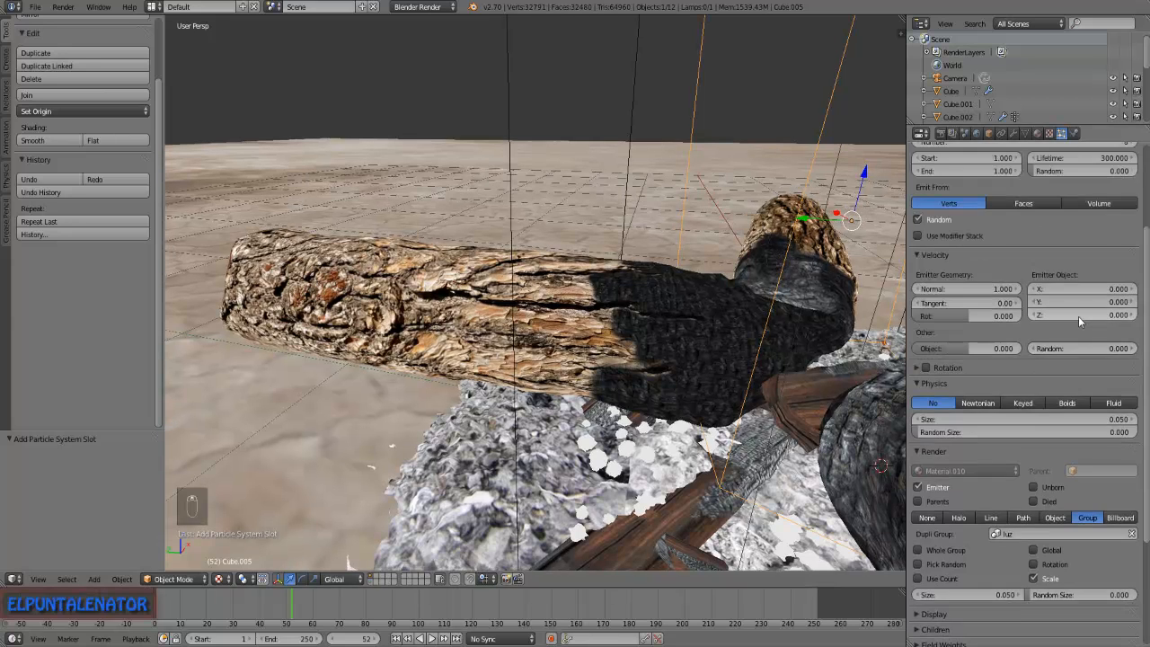
{"action": "scroll", "coordinate": [1078, 315], "scroll_direction": "up", "scroll_amount": 2}
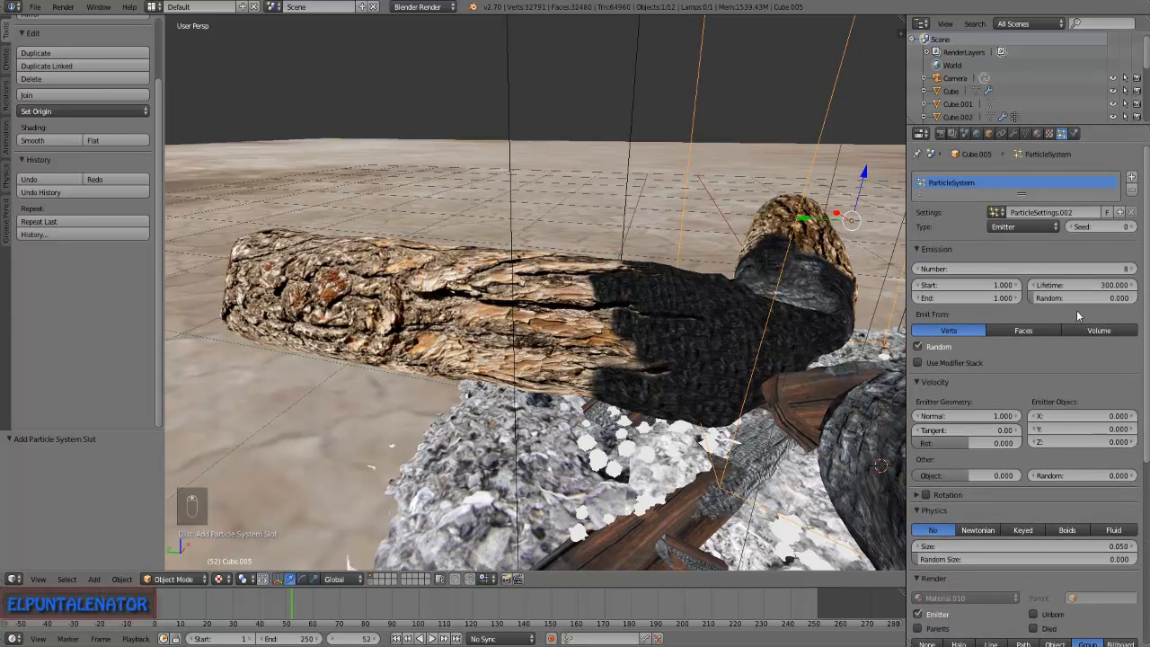
{"action": "left_click", "coordinate": [1131, 271]}
{"action": "left_click", "coordinate": [1131, 272]}
{"action": "left_click", "coordinate": [1132, 272]}
{"action": "left_click", "coordinate": [1132, 271]}
{"action": "left_click", "coordinate": [1132, 272]}
{"action": "left_click", "coordinate": [1131, 271]}
{"action": "left_click", "coordinate": [1131, 271]}
{"action": "left_click", "coordinate": [1131, 272]}
{"action": "left_click", "coordinate": [1132, 271]}
{"action": "left_click", "coordinate": [1132, 271]}
{"action": "left_click", "coordinate": [1131, 272]}
Inspect the emitter cube's vertices and the particles placed on them around the campfire.
{"action": "middle_click_drag", "start_coordinate": [880, 276], "coordinate": [750, 124]}
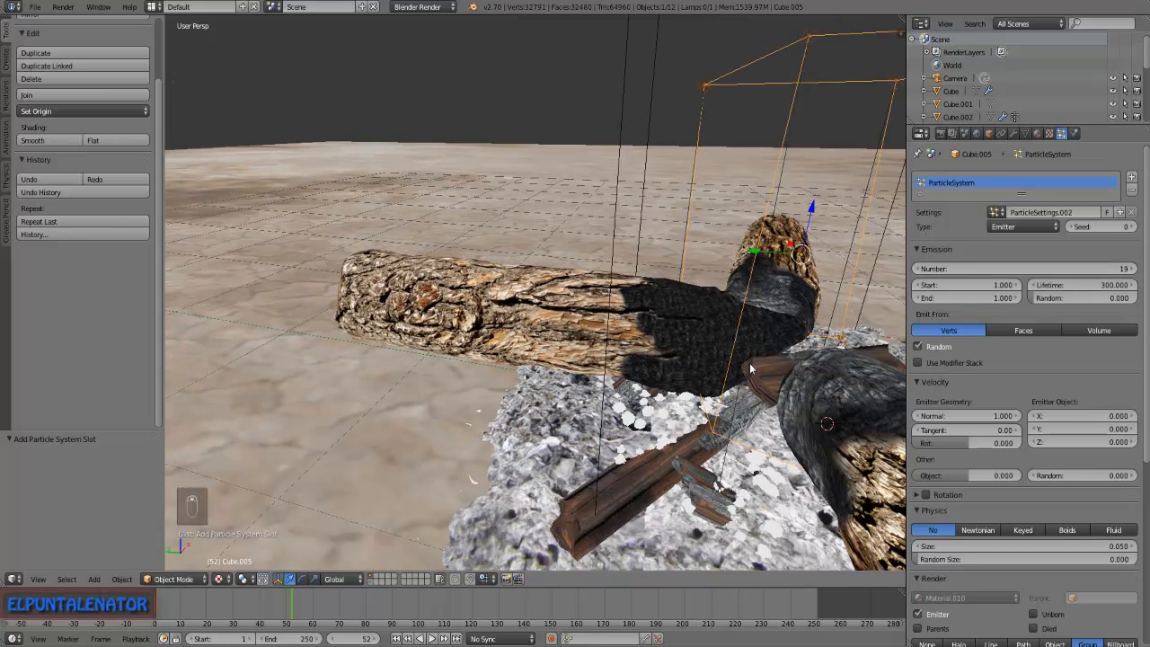
{"action": "middle_click_drag", "start_coordinate": [750, 358], "coordinate": [692, 103]}
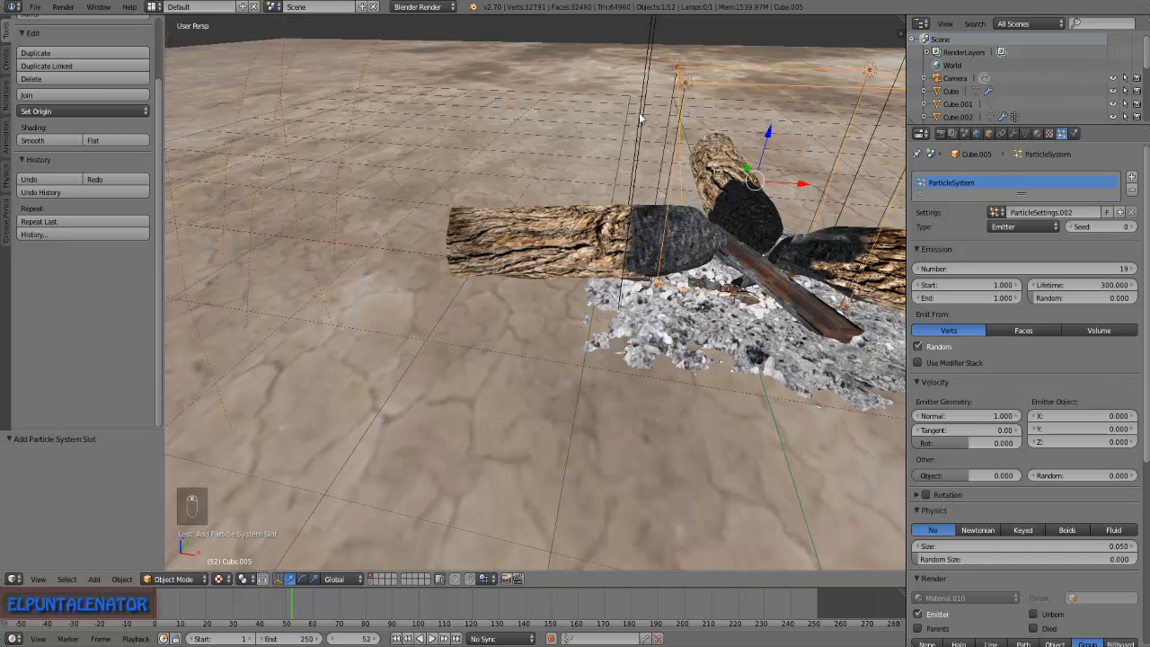
{"action": "middle_click_drag", "start_coordinate": [530, 165], "coordinate": [557, 184]}
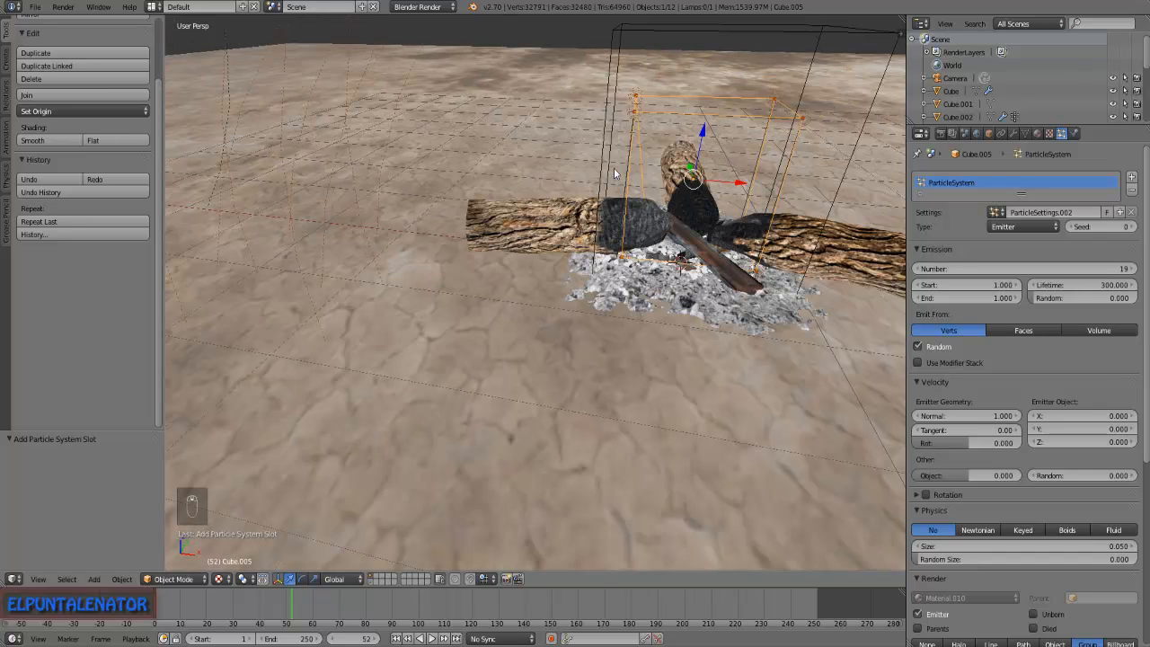
{"action": "key", "text": "Tab"}
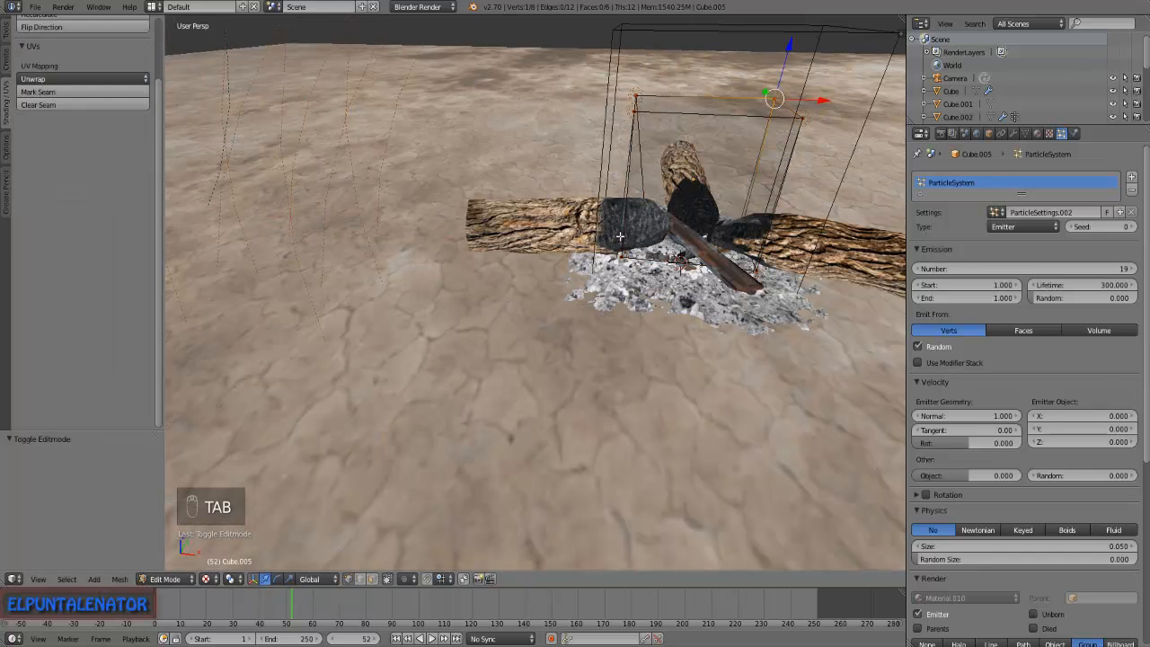
{"action": "key", "text": "Tab"}
Select the point lamp standing apart from the campfire and give its light a pale, slightly darkened orange color.
{"action": "scroll", "coordinate": [628, 251], "scroll_direction": "down", "scroll_amount": 3}
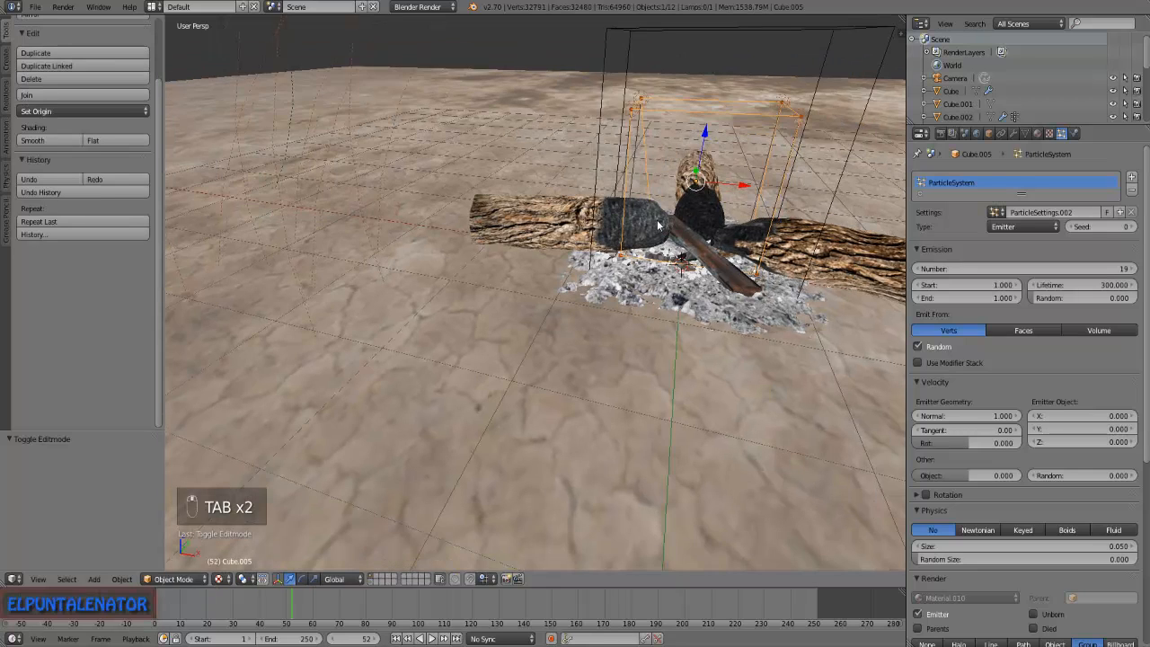
{"action": "scroll", "coordinate": [324, 192], "scroll_direction": "down", "scroll_amount": 2}
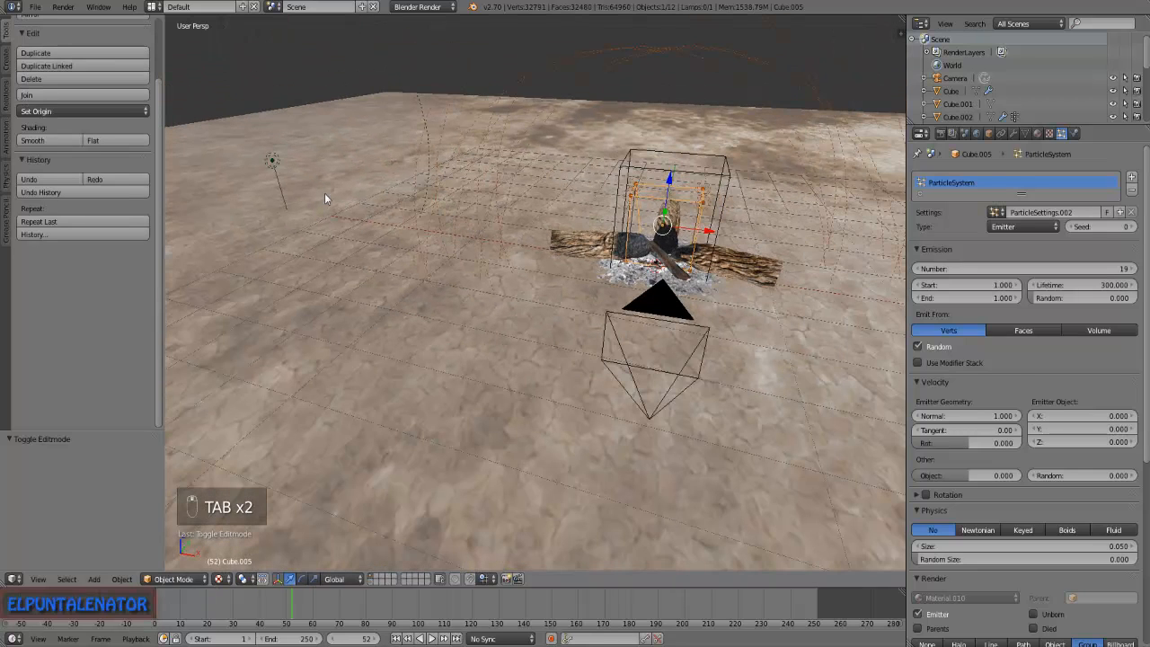
{"action": "right_click", "coordinate": [270, 162]}
{"action": "left_click", "coordinate": [1013, 132]}
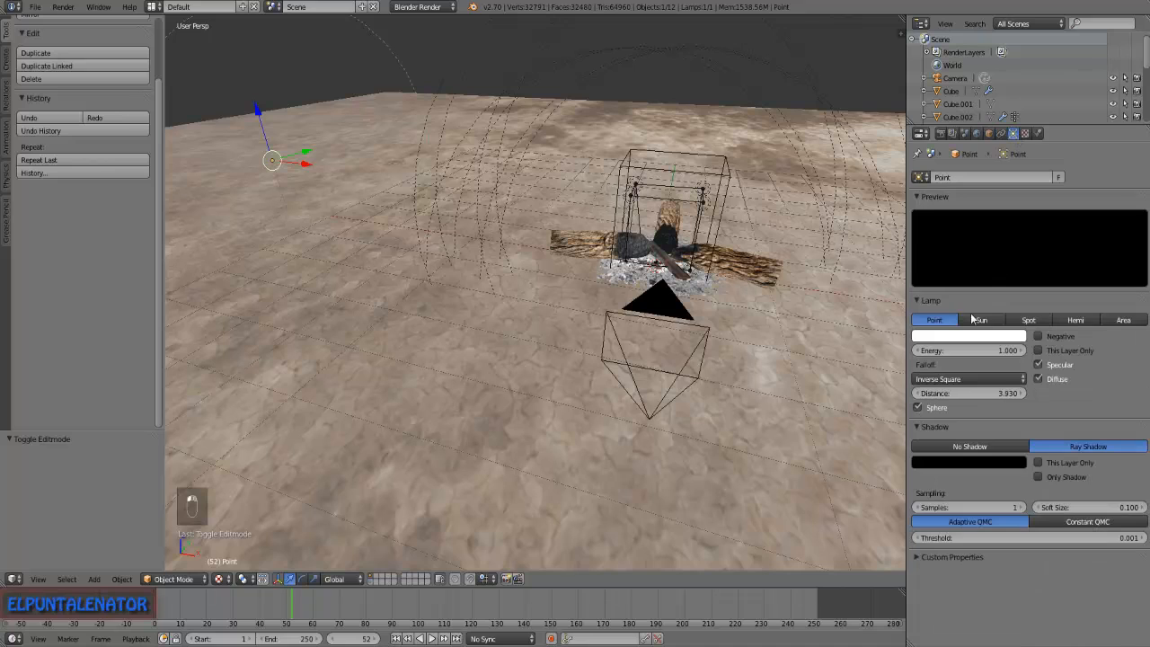
{"action": "left_click", "coordinate": [987, 335]}
{"action": "left_click_drag", "start_coordinate": [962, 212], "coordinate": [945, 228]}
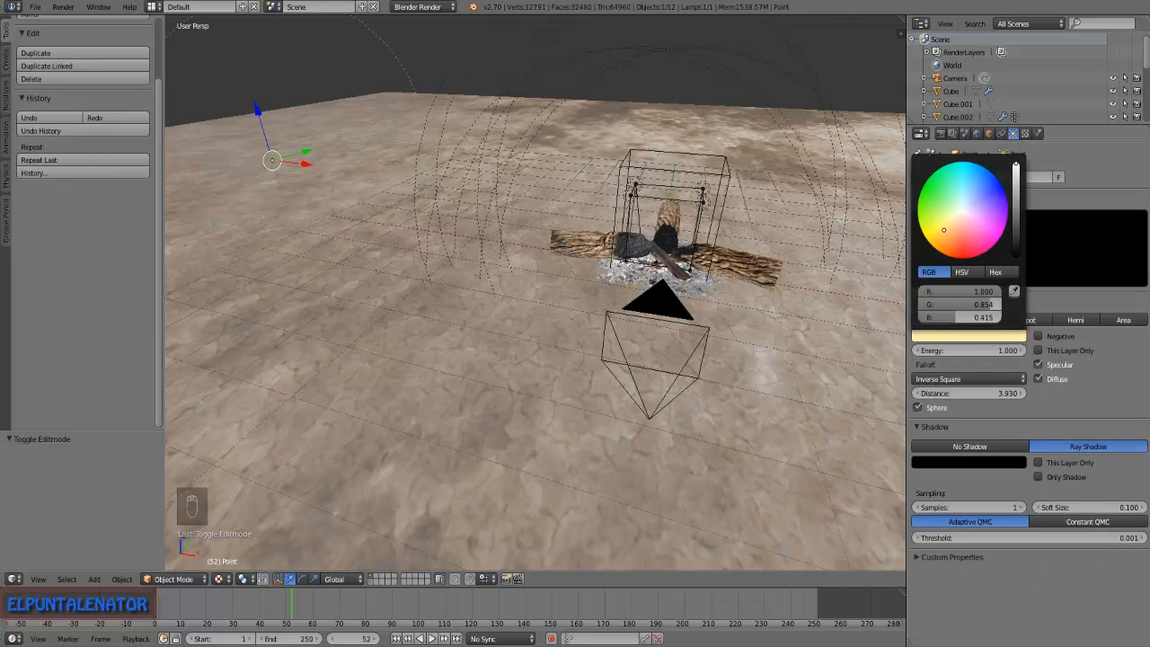
{"action": "left_click_drag", "start_coordinate": [942, 230], "coordinate": [946, 231]}
{"action": "left_click_drag", "start_coordinate": [1016, 168], "coordinate": [1015, 178]}
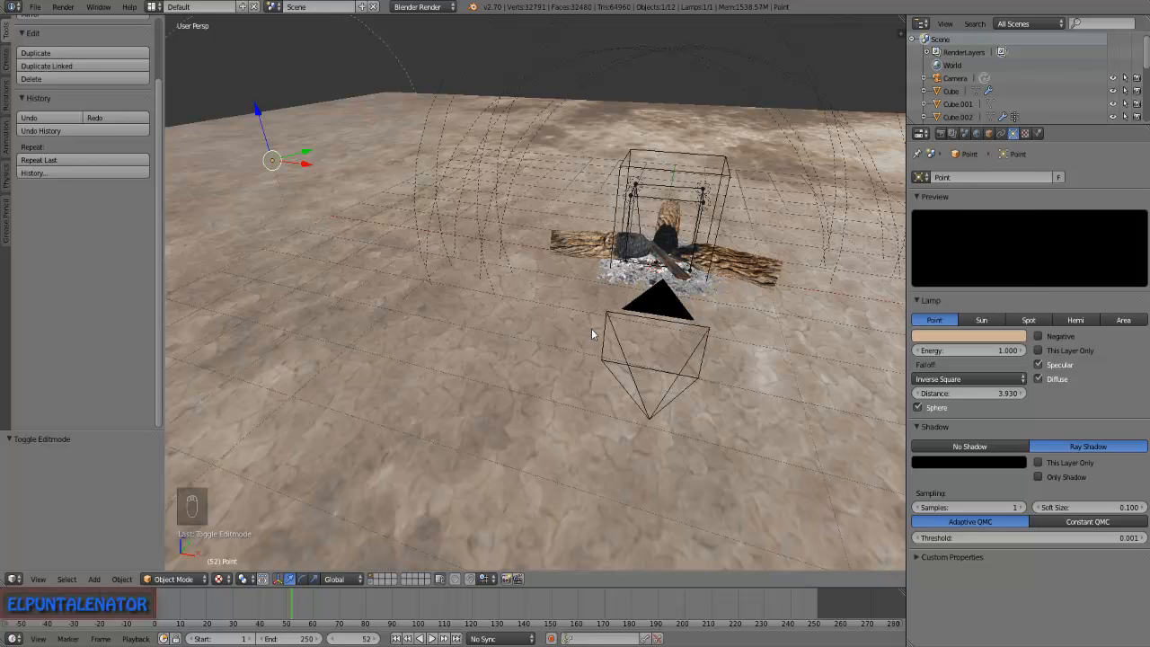
Render frame 52 and examine the lighting on the logs and ashes.
{"action": "key", "text": "F12"}
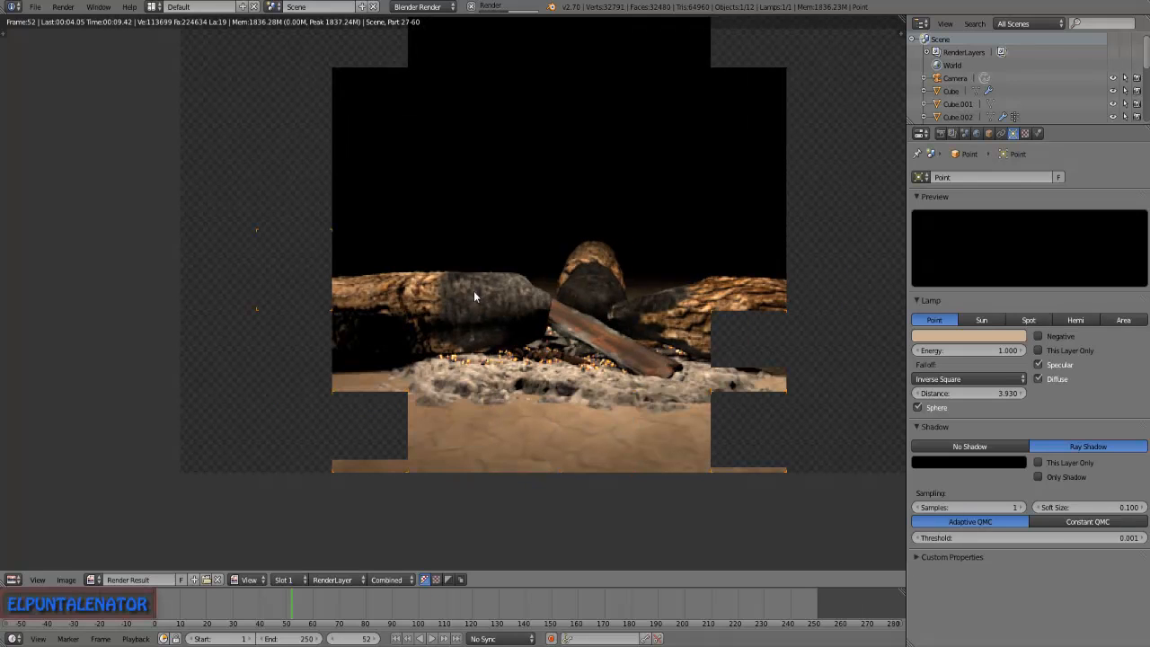
{"action": "scroll", "coordinate": [321, 325], "scroll_direction": "up", "scroll_amount": 1}
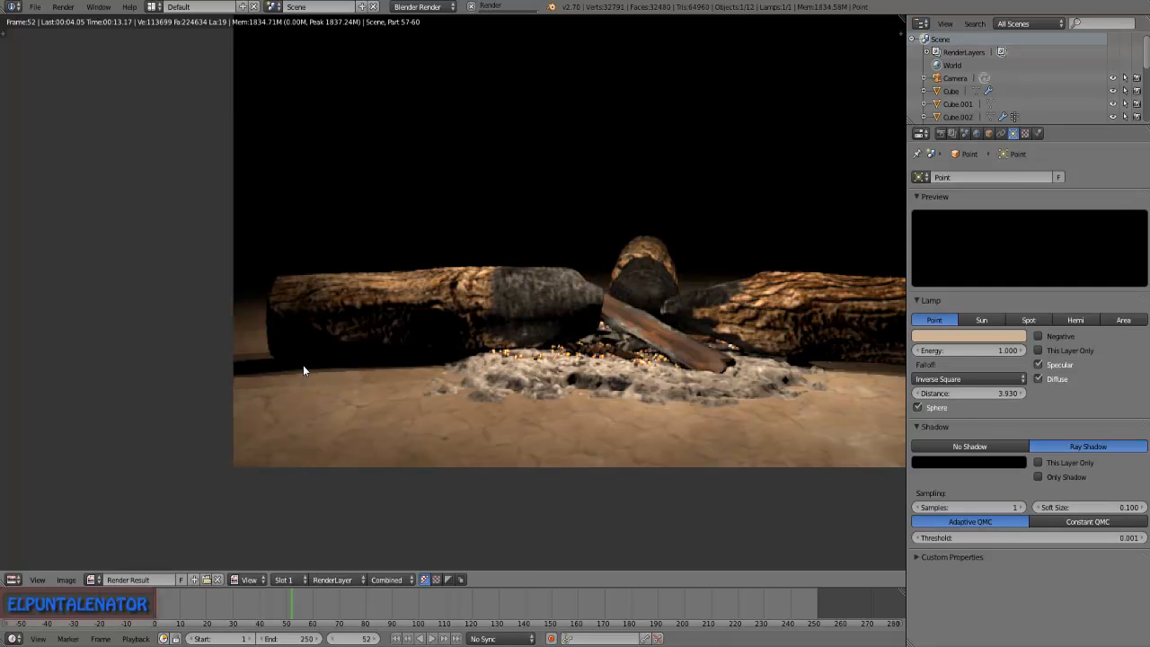
{"action": "scroll", "coordinate": [306, 367], "scroll_direction": "down", "scroll_amount": 1}
{"action": "scroll", "coordinate": [524, 316], "scroll_direction": "up", "scroll_amount": 1}
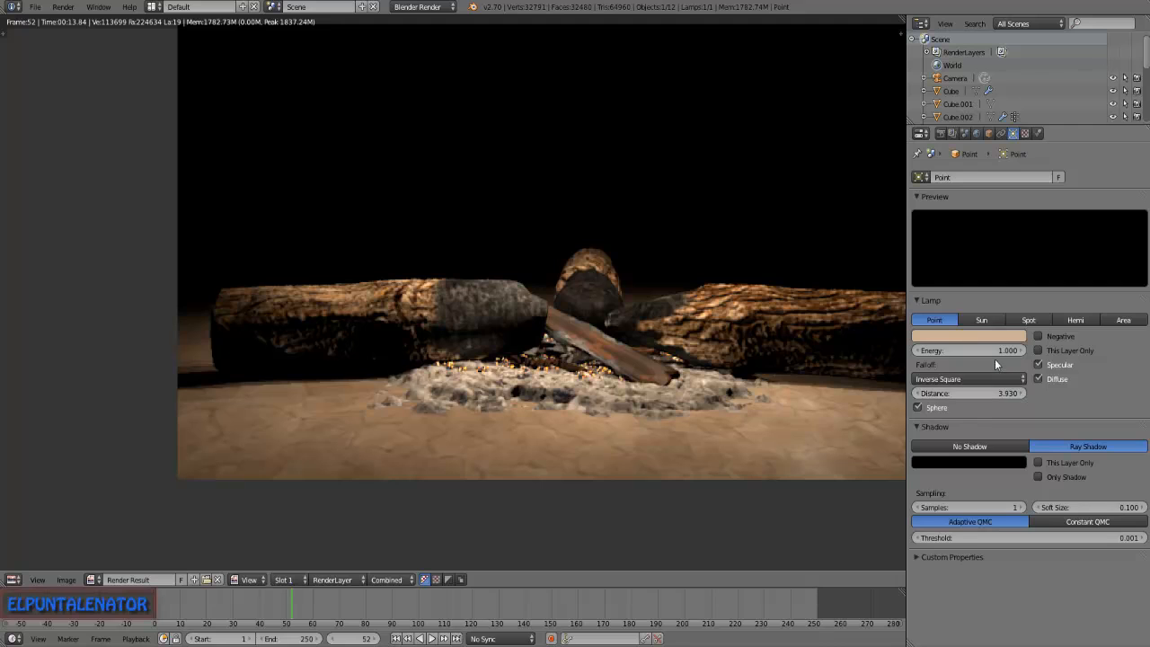
Set the point lamp's energy to 2.170 and render the frame again to check the lighting.
{"action": "left_click_drag", "start_coordinate": [986, 351], "coordinate": [997, 351]}
{"action": "key", "text": "F12"}
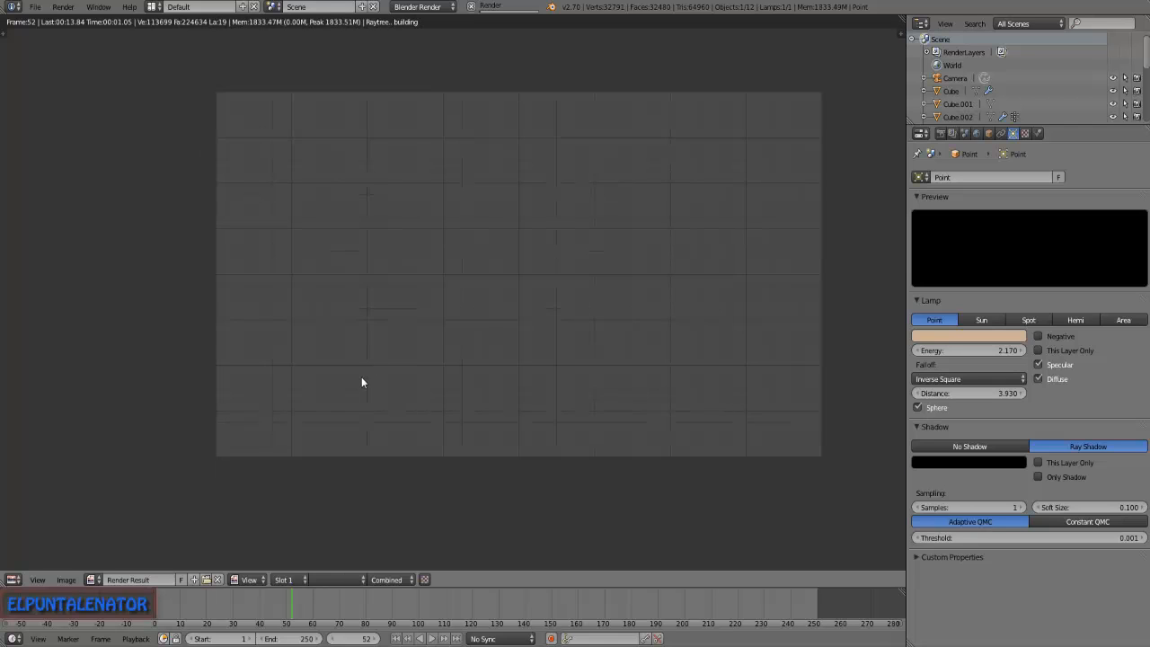
{"action": "scroll", "coordinate": [487, 369], "scroll_direction": "up", "scroll_amount": 2}
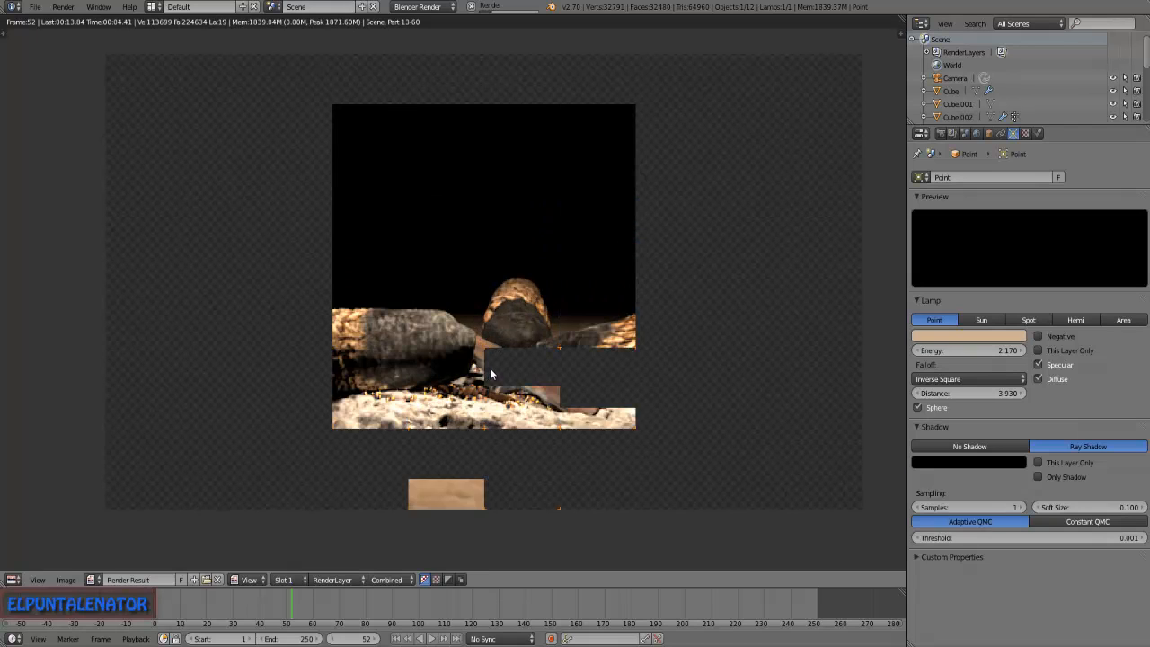
{"action": "scroll", "coordinate": [577, 345], "scroll_direction": "down", "scroll_amount": 1}
{"action": "scroll", "coordinate": [464, 360], "scroll_direction": "up", "scroll_amount": 1}
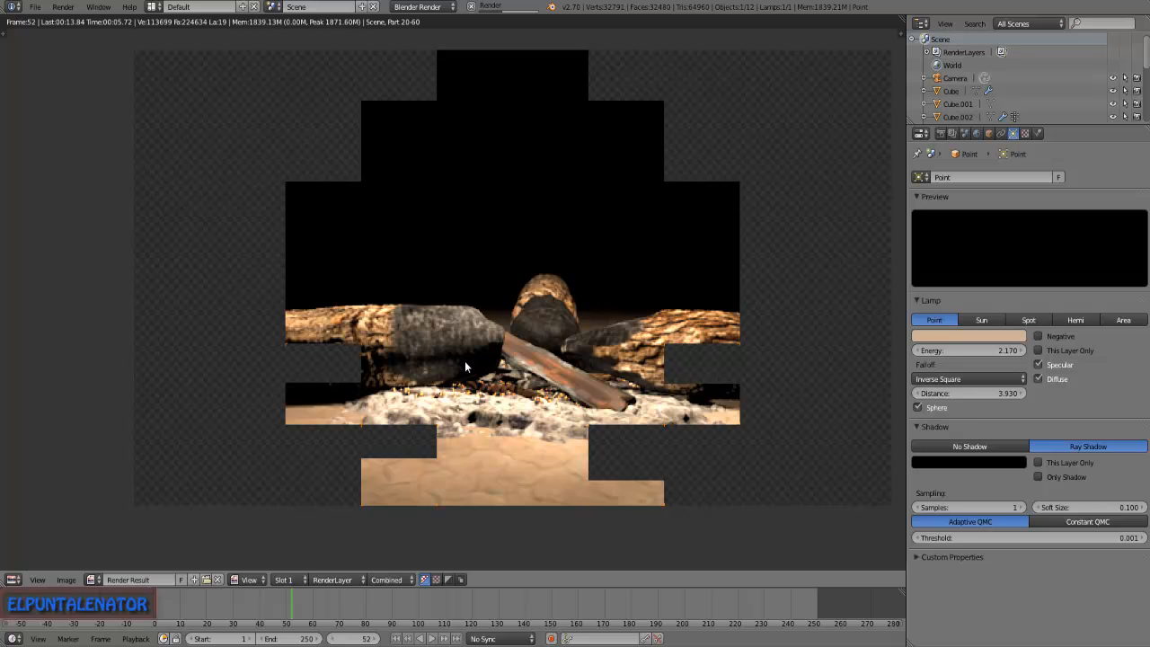
{"action": "scroll", "coordinate": [544, 364], "scroll_direction": "down", "scroll_amount": 1}
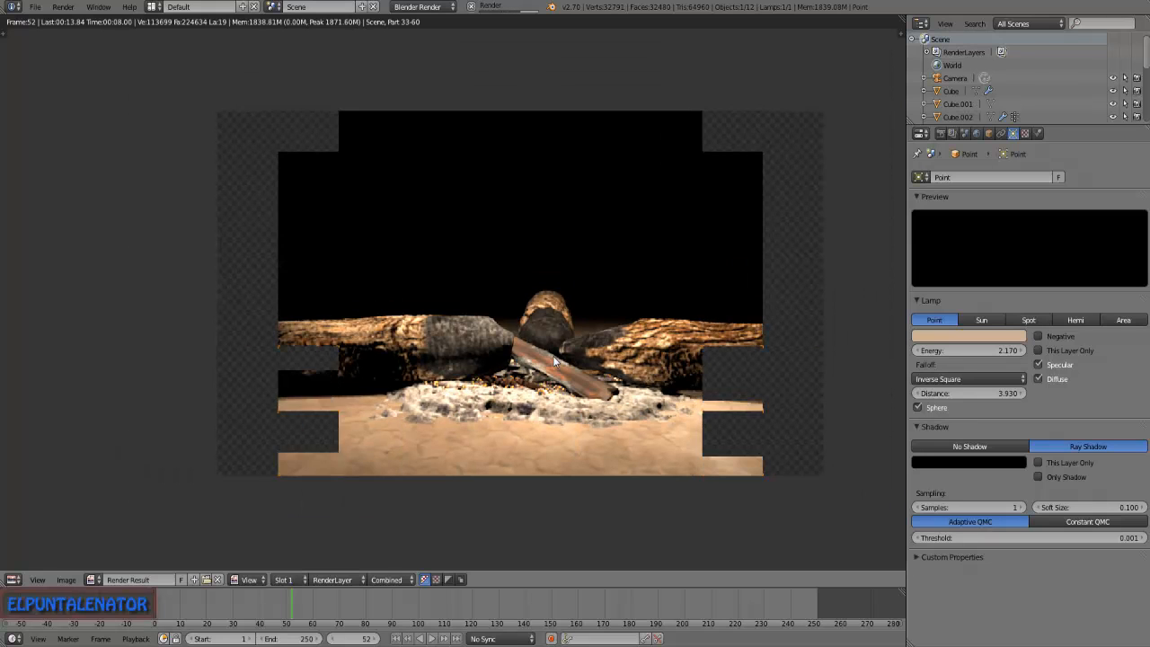
{"action": "scroll", "coordinate": [425, 360], "scroll_direction": "up", "scroll_amount": 1}
Change the lamp color to a brighter, more saturated yellow-orange and render the frame again.
{"action": "left_click", "coordinate": [983, 334]}
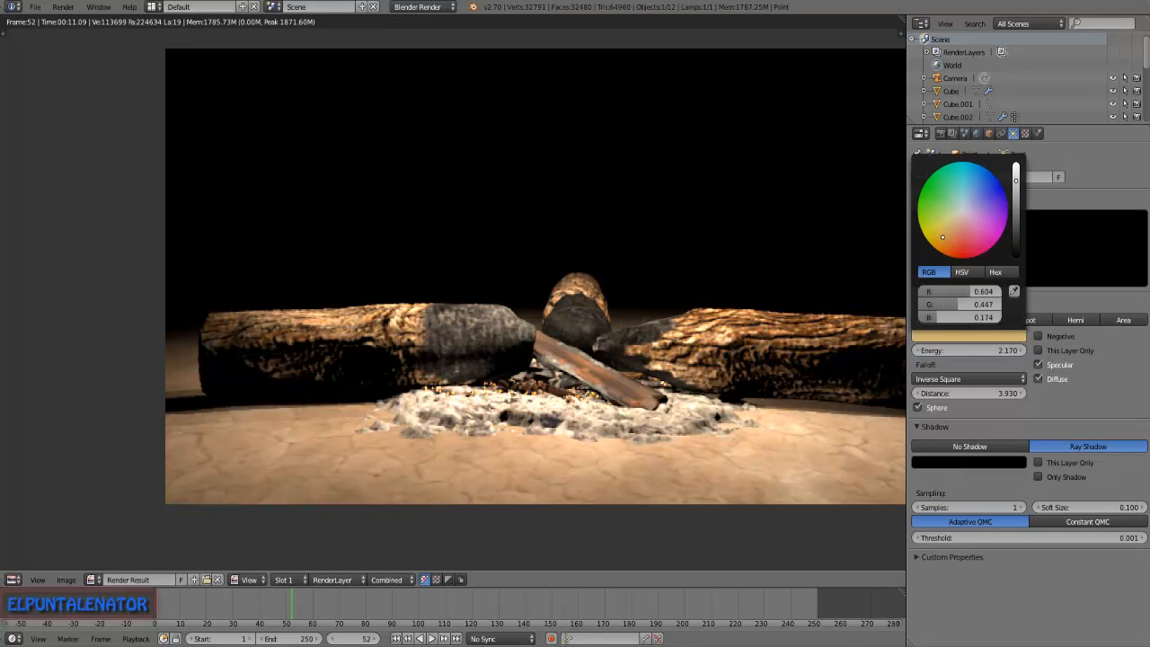
{"action": "left_click_drag", "start_coordinate": [1015, 178], "coordinate": [1015, 168]}
{"action": "key", "text": "F12"}
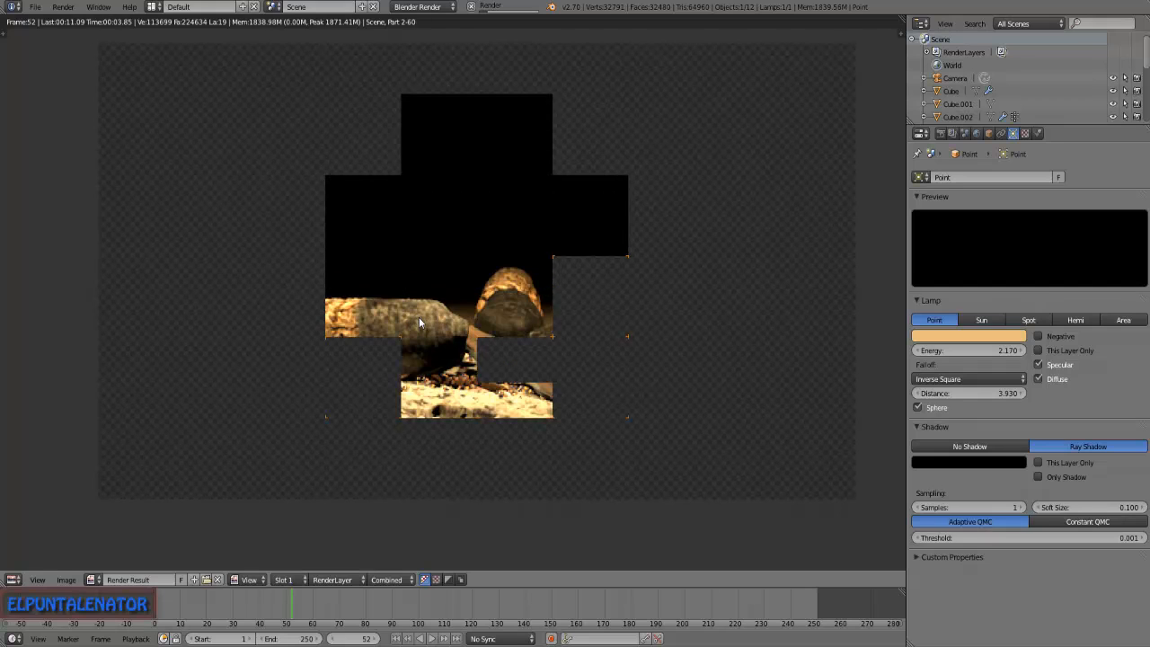
{"action": "scroll", "coordinate": [369, 342], "scroll_direction": "up", "scroll_amount": 1}
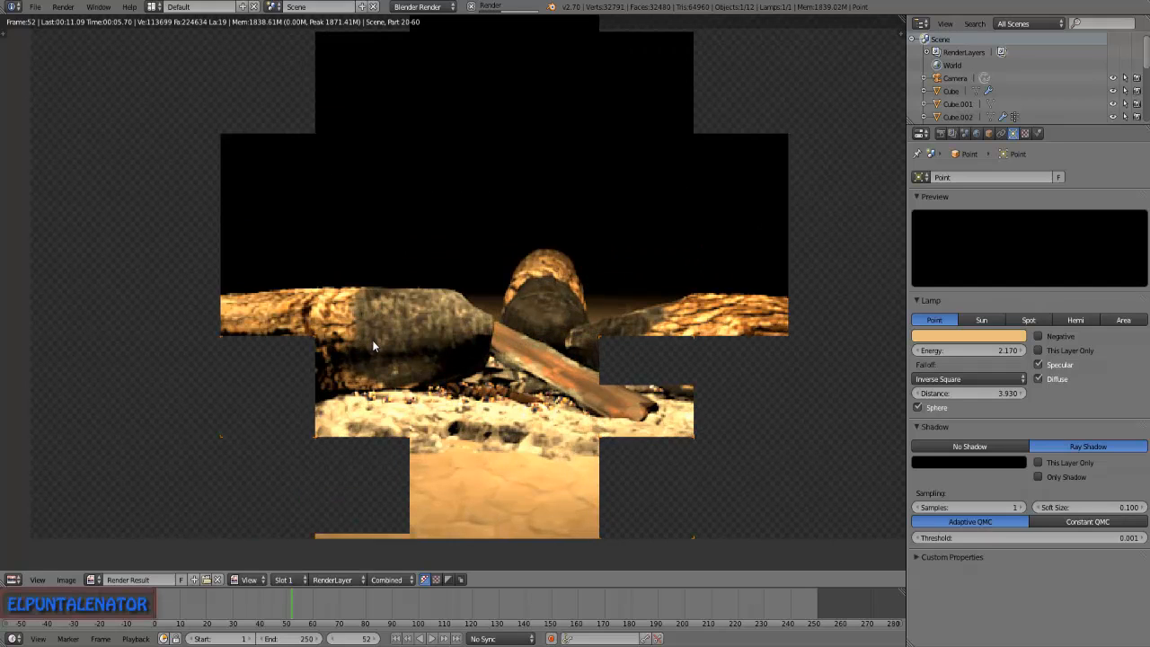
Shift the lamp color to a darker orange, R 0.517, G 0.277, B 0.101, and render the frame again.
{"action": "left_click", "coordinate": [960, 335]}
{"action": "left_click_drag", "start_coordinate": [945, 242], "coordinate": [947, 244]}
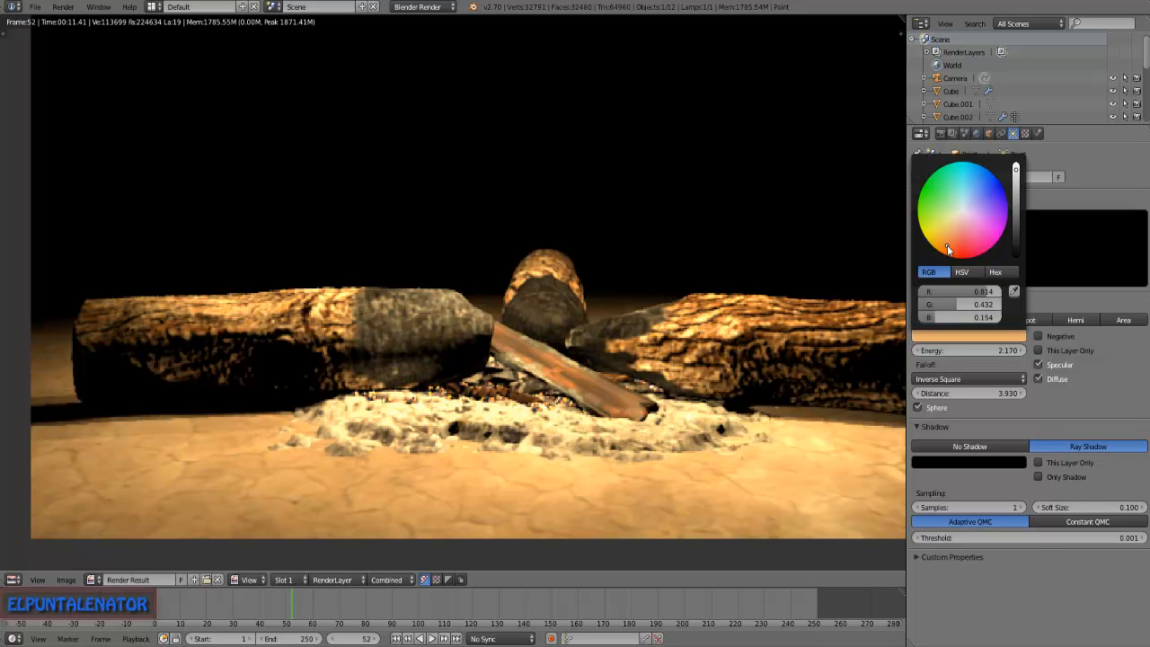
{"action": "left_click_drag", "start_coordinate": [1017, 169], "coordinate": [1017, 186]}
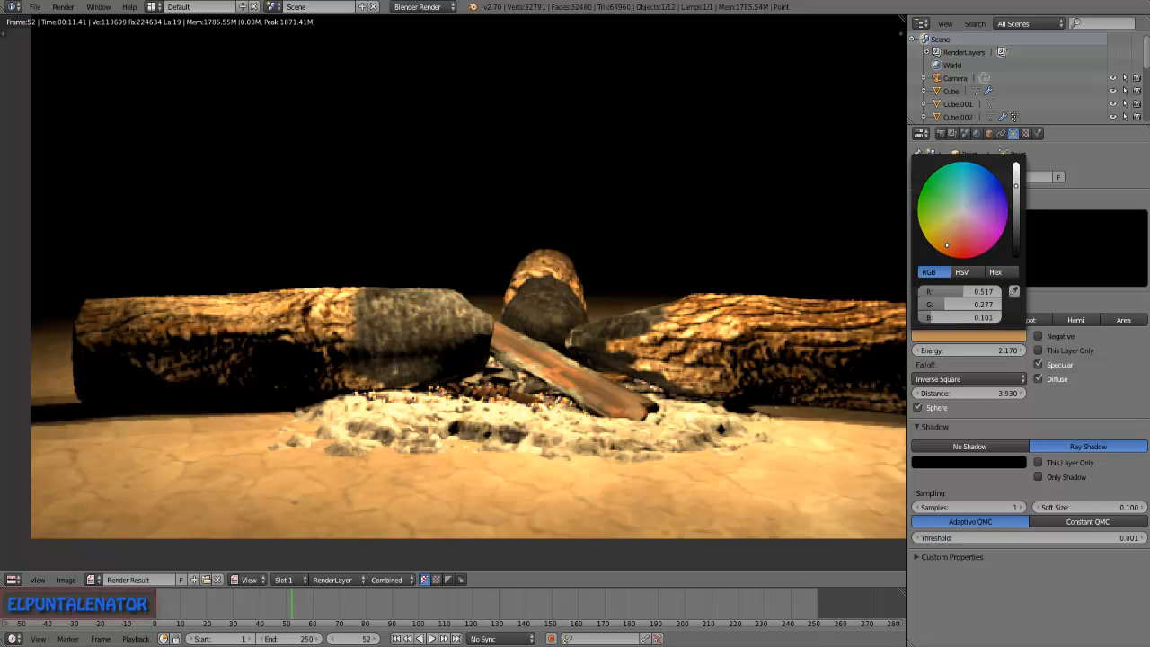
{"action": "key", "text": "F12"}
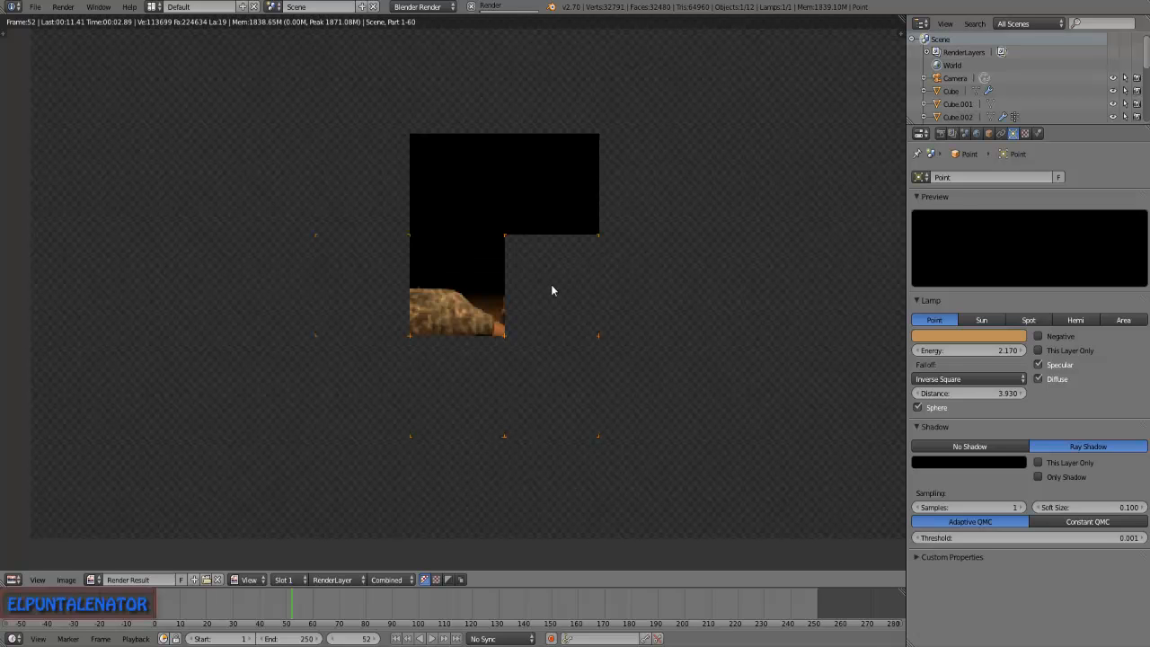
{"action": "scroll", "coordinate": [458, 326], "scroll_direction": "down", "scroll_amount": 1}
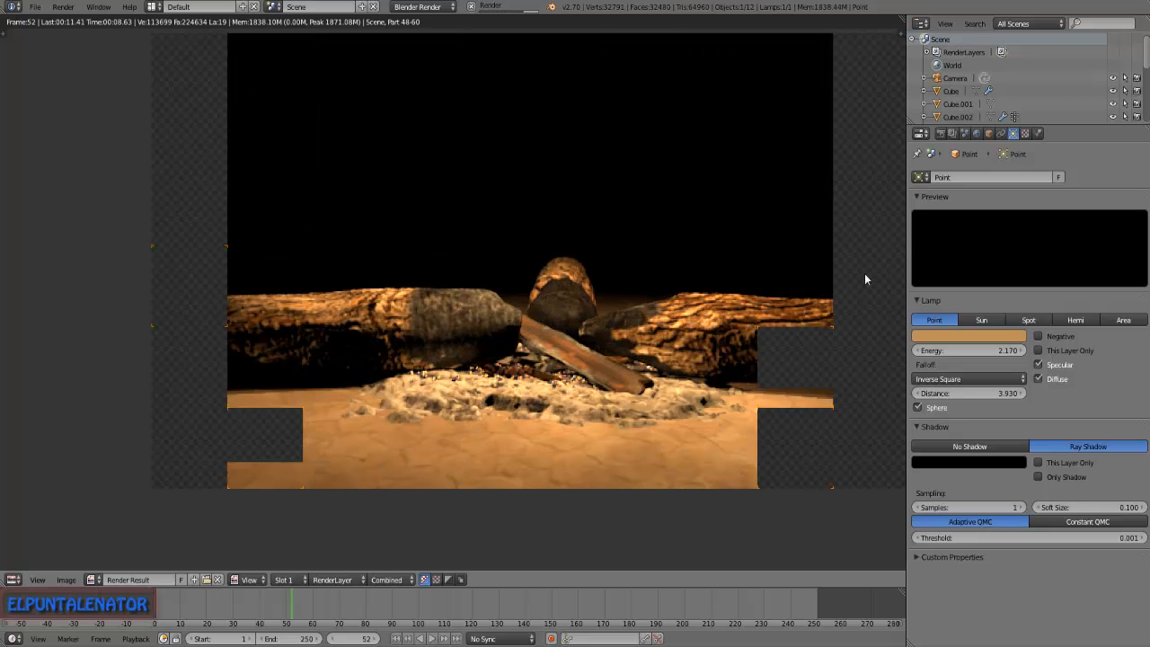
Set the lamp color to a deep orange, R 0.326, G 0.130, B 0.023, and render the frame again.
{"action": "left_click", "coordinate": [966, 335]}
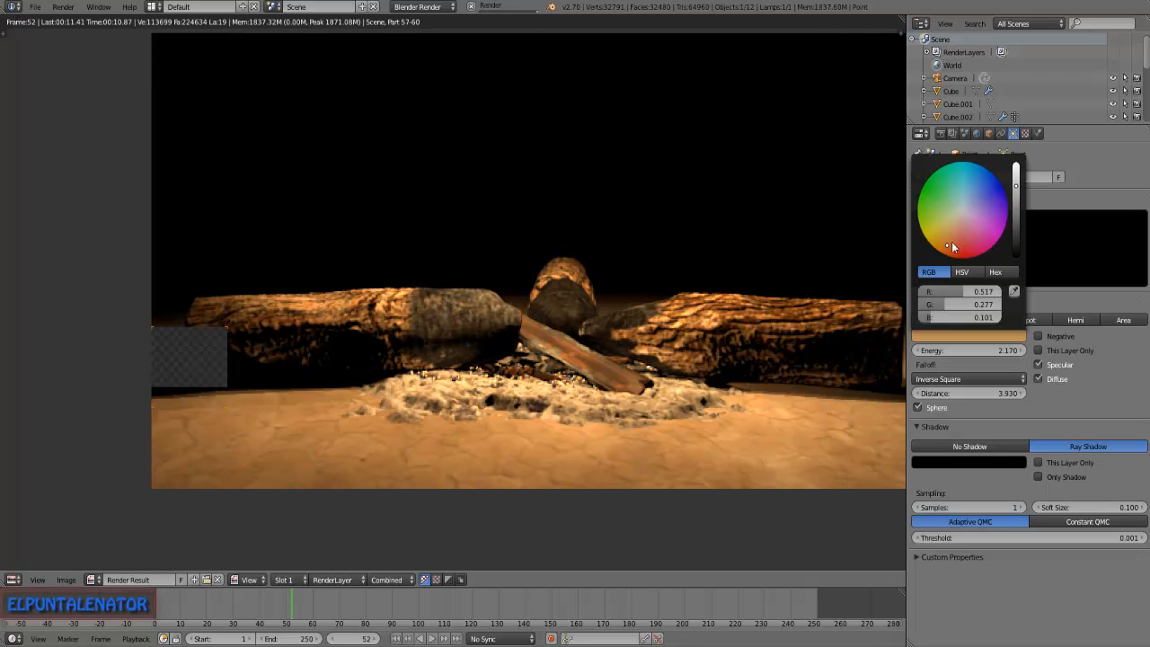
{"action": "left_click_drag", "start_coordinate": [1015, 188], "coordinate": [1016, 200]}
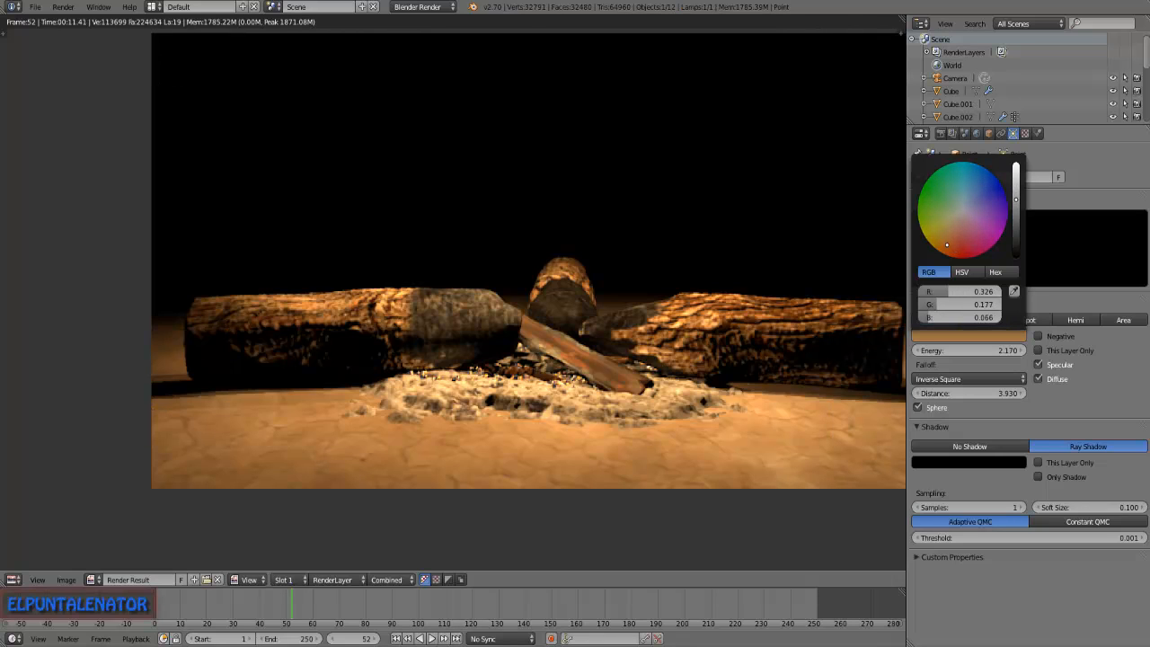
{"action": "left_click_drag", "start_coordinate": [947, 246], "coordinate": [946, 253]}
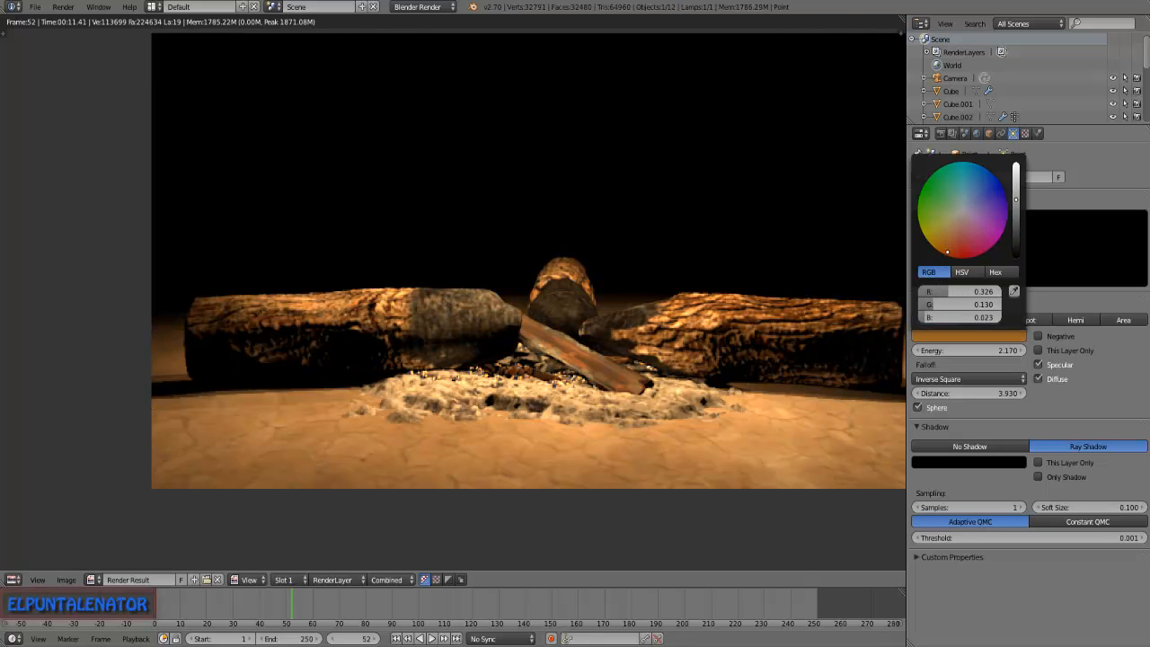
{"action": "key", "text": "F12"}
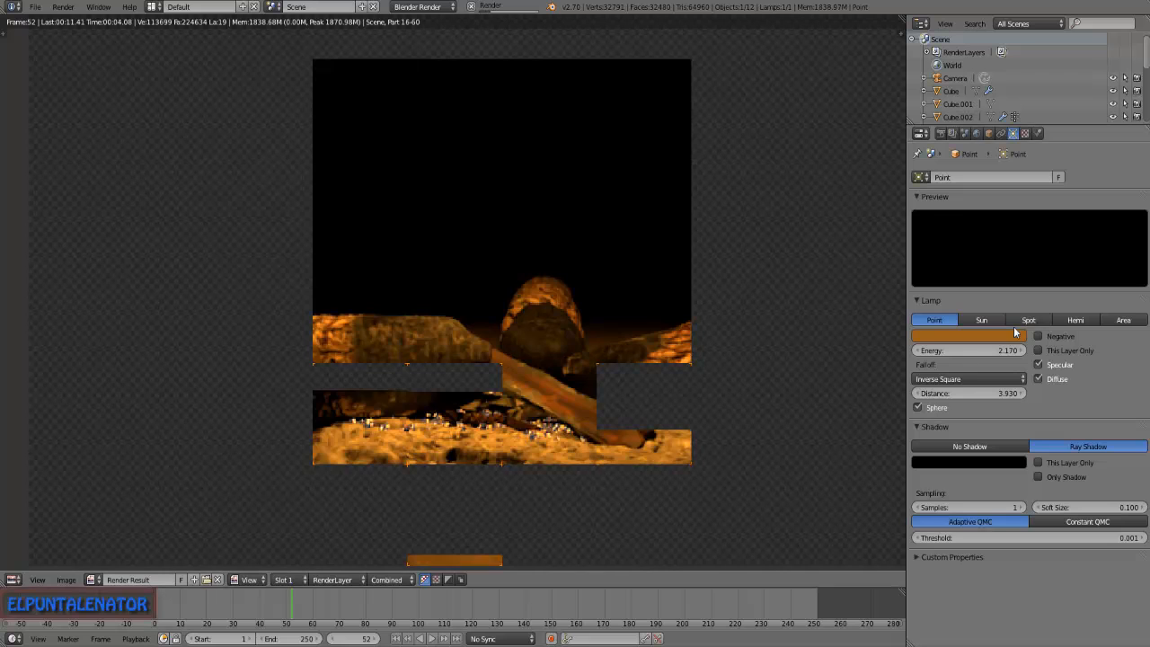
Lighten the point lamp's color to a pale golden orange and render the frame again to check the logs and ash.
{"action": "left_click", "coordinate": [968, 340]}
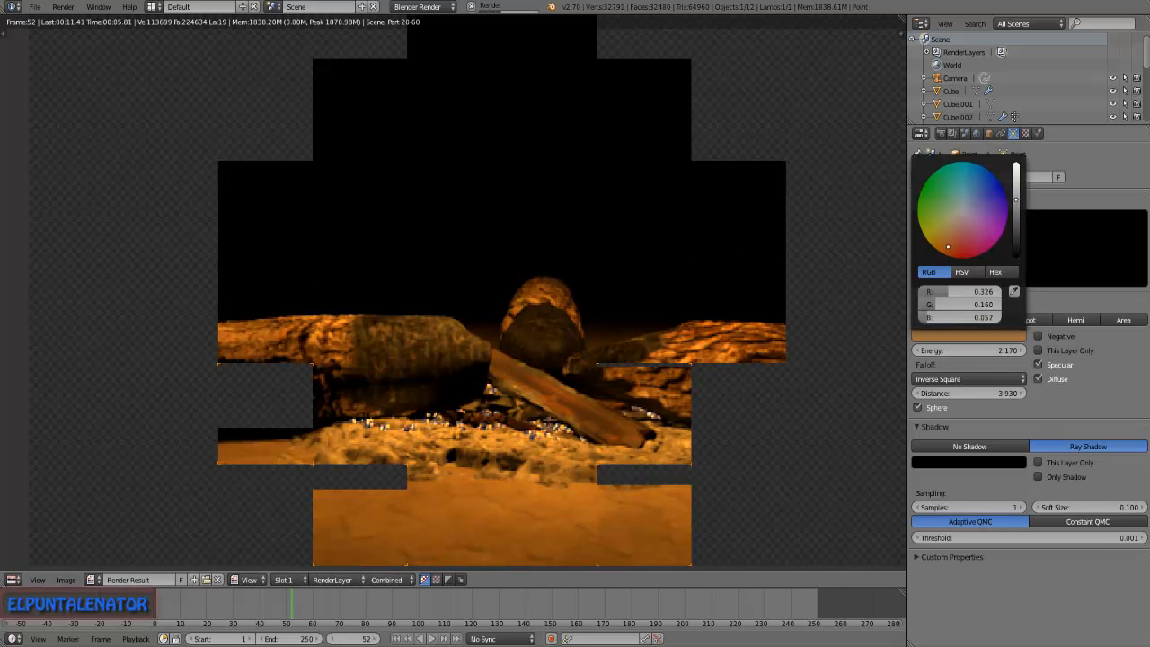
{"action": "left_click_drag", "start_coordinate": [1015, 200], "coordinate": [1016, 186]}
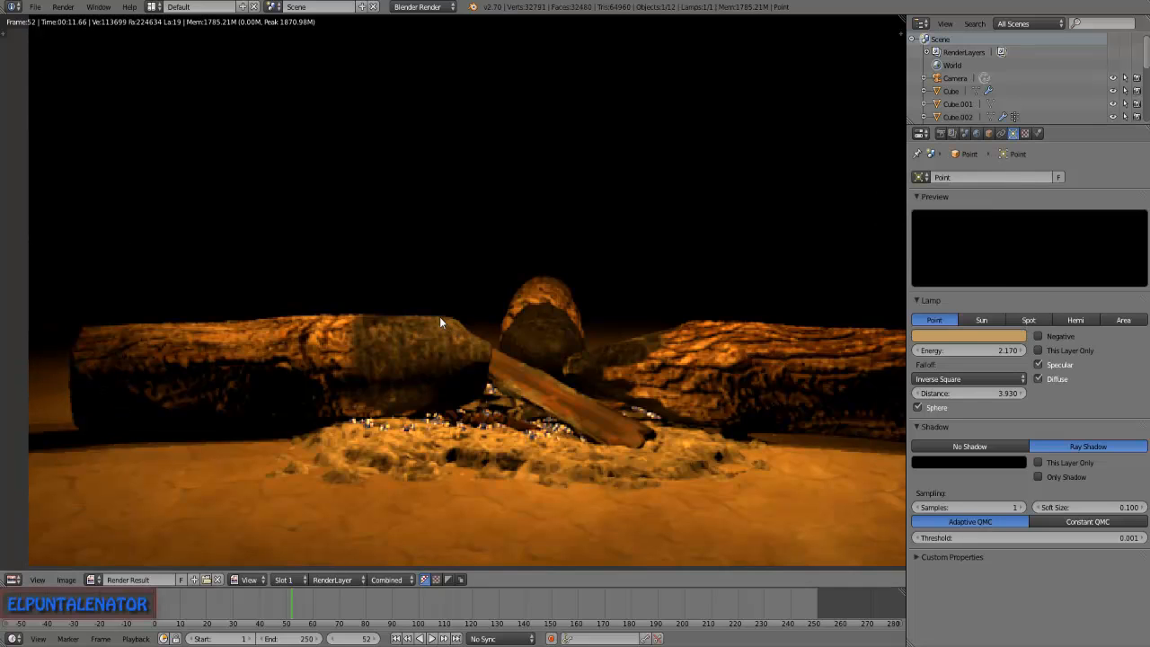
{"action": "key", "text": "F12"}
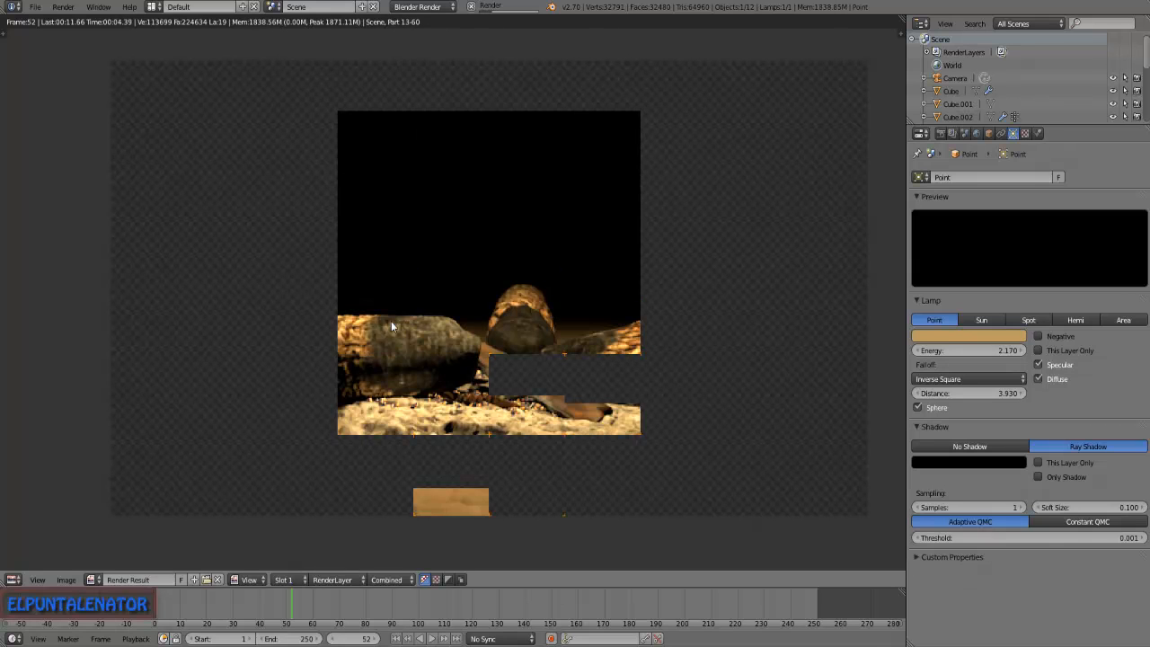
{"action": "scroll", "coordinate": [570, 386], "scroll_direction": "down", "scroll_amount": 1}
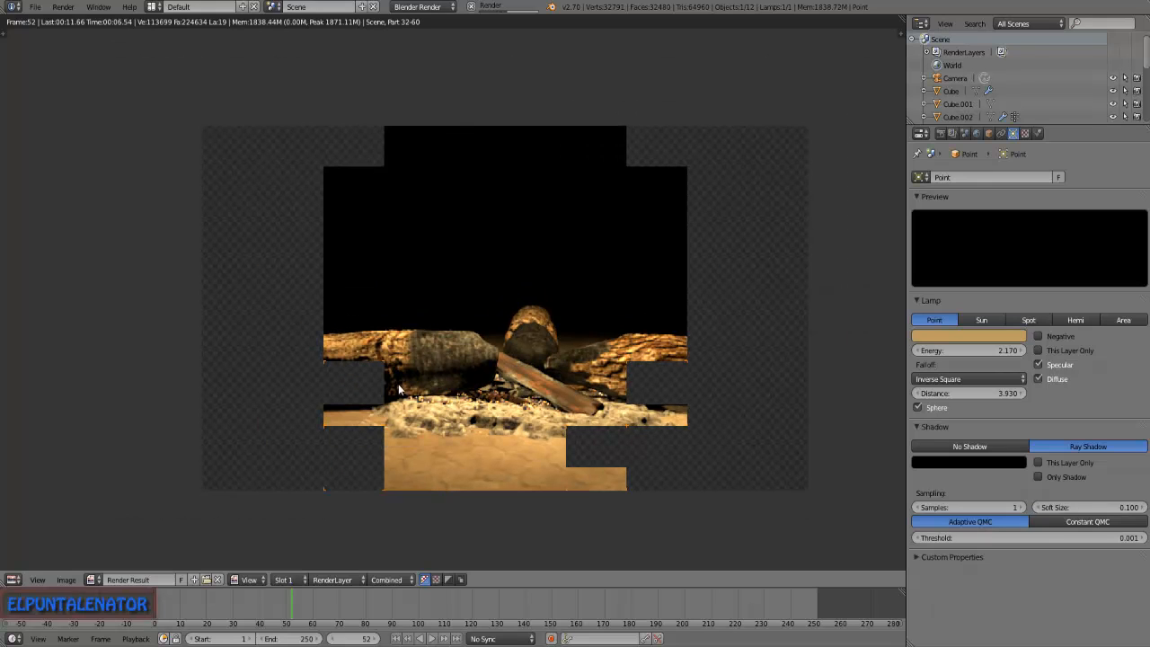
{"action": "scroll", "coordinate": [398, 384], "scroll_direction": "up", "scroll_amount": 1}
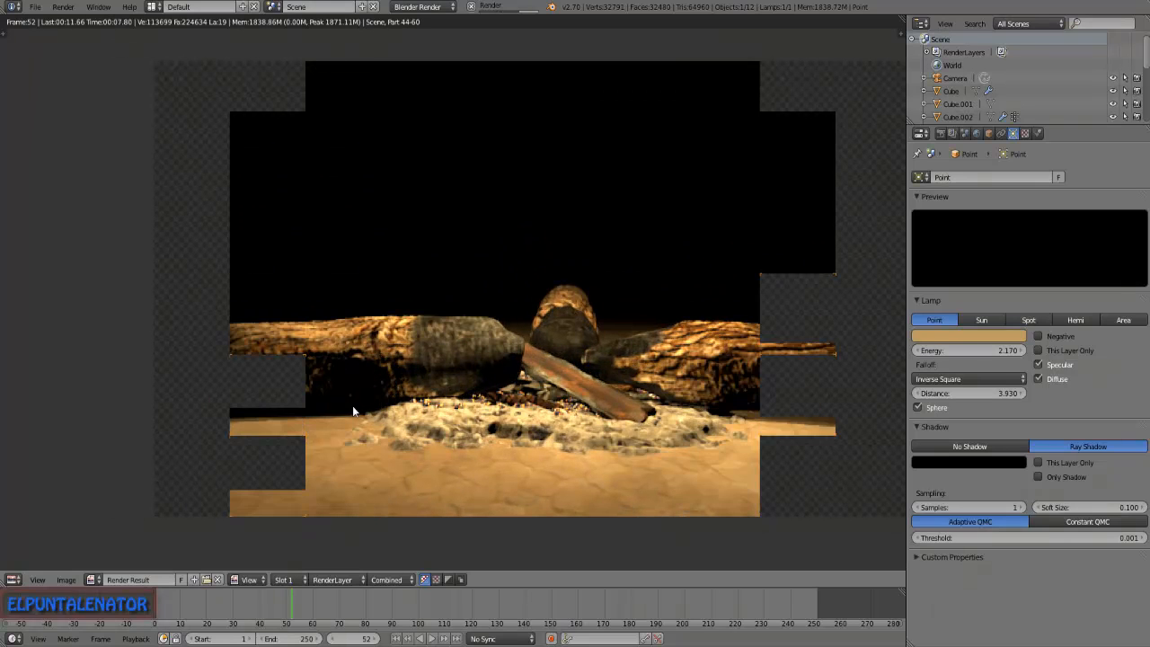
{"action": "scroll", "coordinate": [351, 400], "scroll_direction": "up", "scroll_amount": 2}
{"action": "scroll", "coordinate": [432, 379], "scroll_direction": "down", "scroll_amount": 1}
{"action": "scroll", "coordinate": [269, 399], "scroll_direction": "up", "scroll_amount": 2}
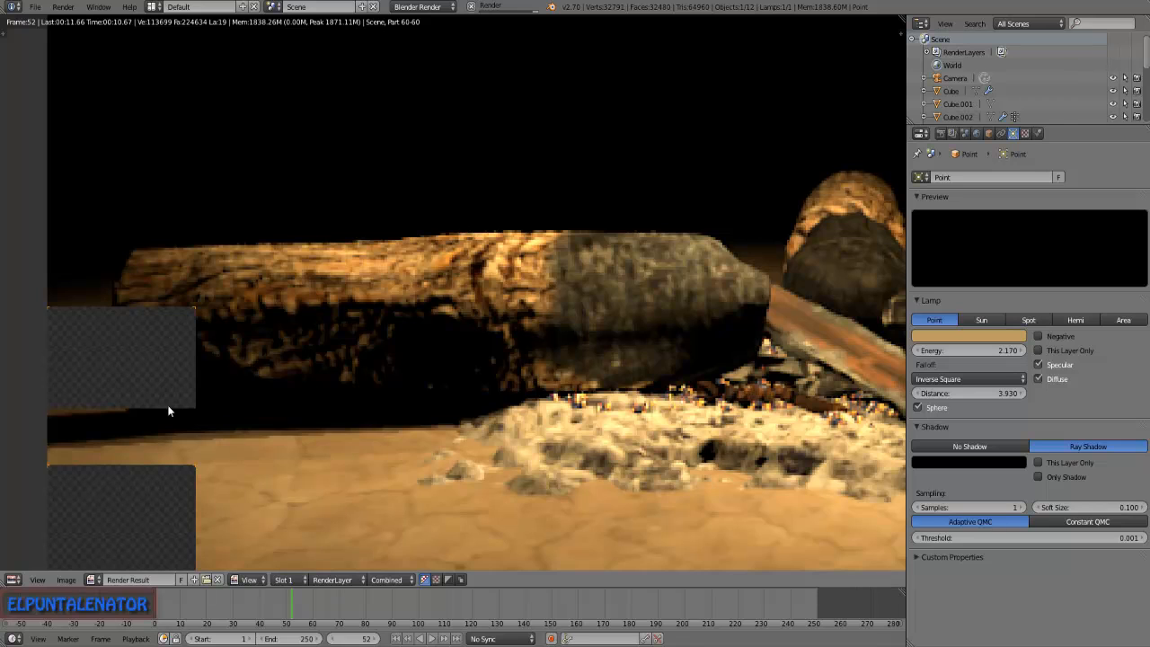
{"action": "scroll", "coordinate": [202, 375], "scroll_direction": "down", "scroll_amount": 1}
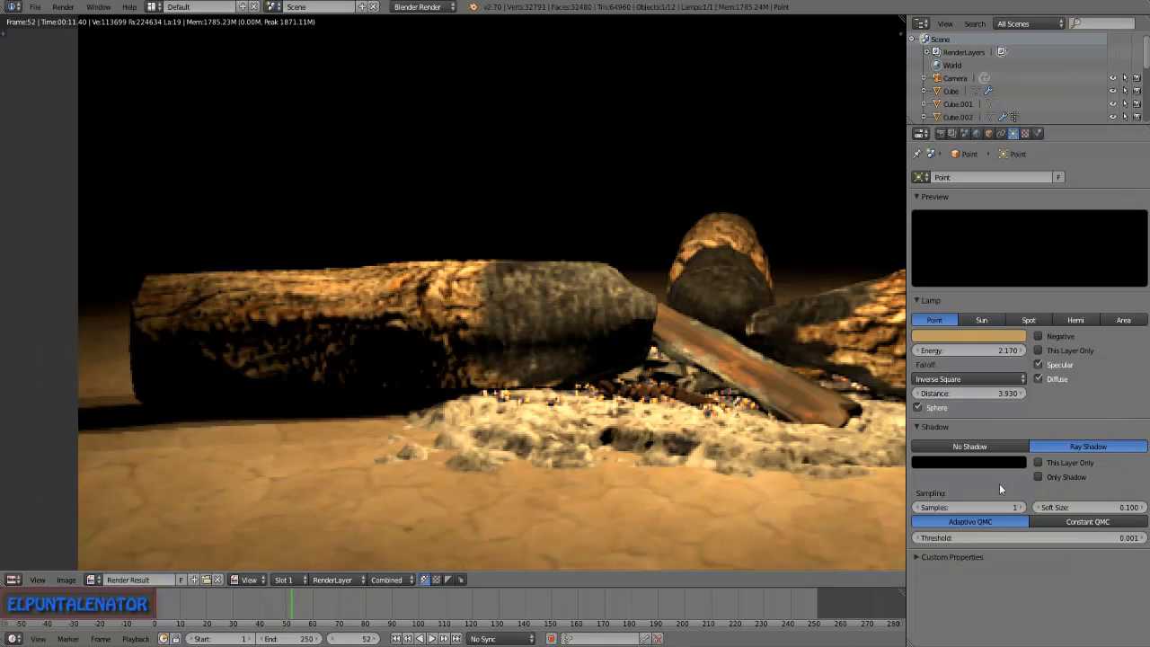
Set the lamp shadow's soft size to 0.8 and its samples to 6, and render the frame again.
{"action": "left_click", "coordinate": [1084, 507]}
{"action": "type", "text": "0.8"}
{"action": "key", "text": "Return"}
{"action": "left_click", "coordinate": [1022, 507]}
{"action": "left_click", "coordinate": [1022, 507]}
{"action": "left_click", "coordinate": [1022, 507]}
{"action": "left_click", "coordinate": [1021, 507]}
{"action": "left_click", "coordinate": [1022, 507]}
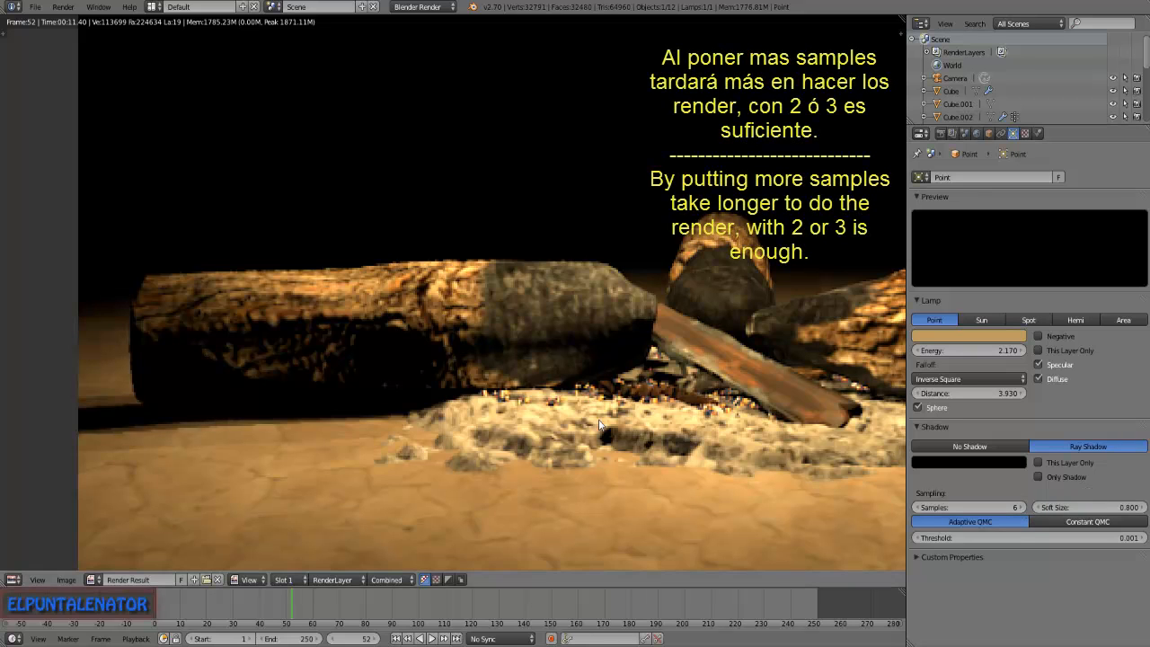
{"action": "key", "text": "F12"}
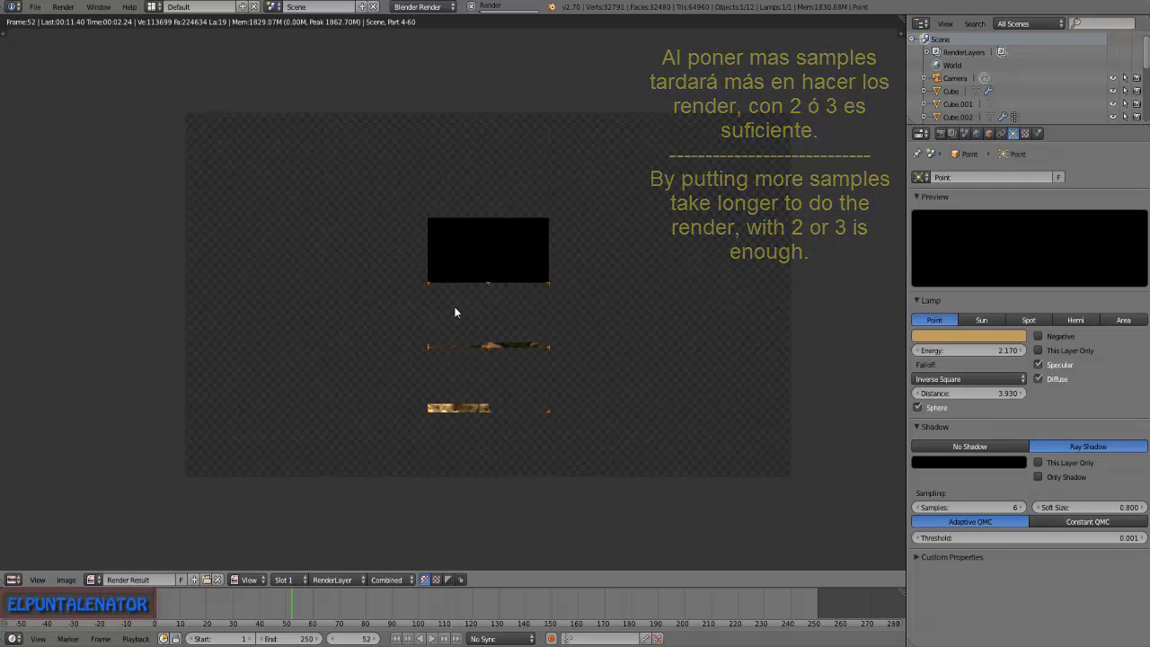
{"action": "scroll", "coordinate": [456, 311], "scroll_direction": "up", "scroll_amount": 1}
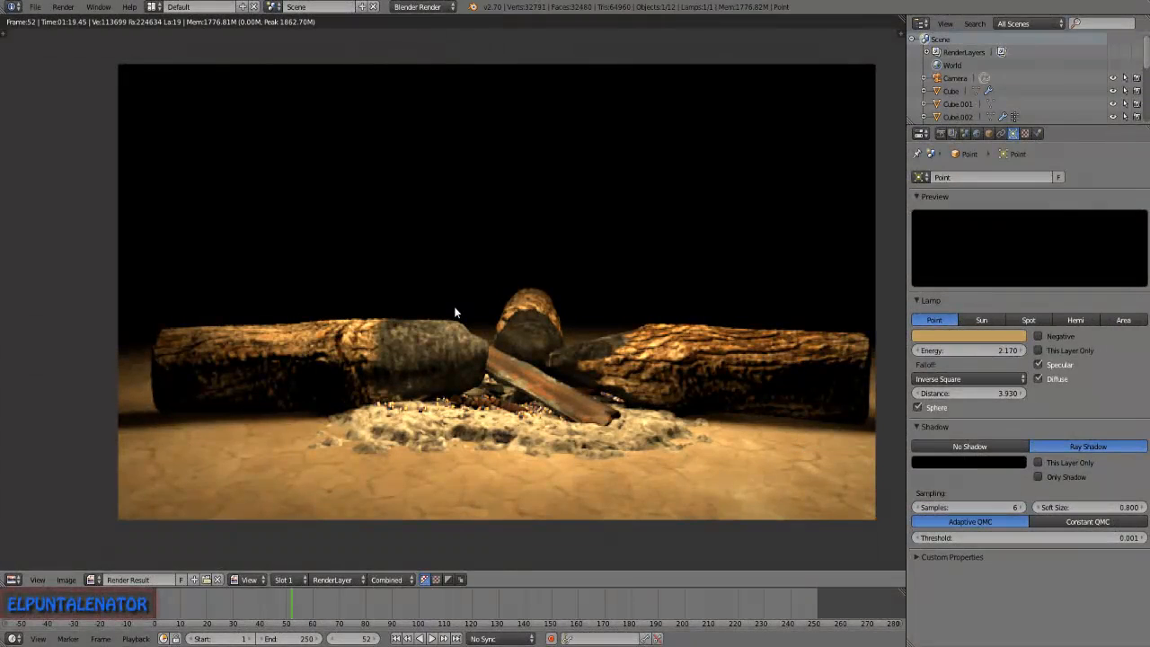
Examine the shadow softness around the logs and ash in the finished render, and return to the 3D view.
{"action": "scroll", "coordinate": [291, 400], "scroll_direction": "up", "scroll_amount": 2}
{"action": "scroll", "coordinate": [290, 400], "scroll_direction": "down", "scroll_amount": 3}
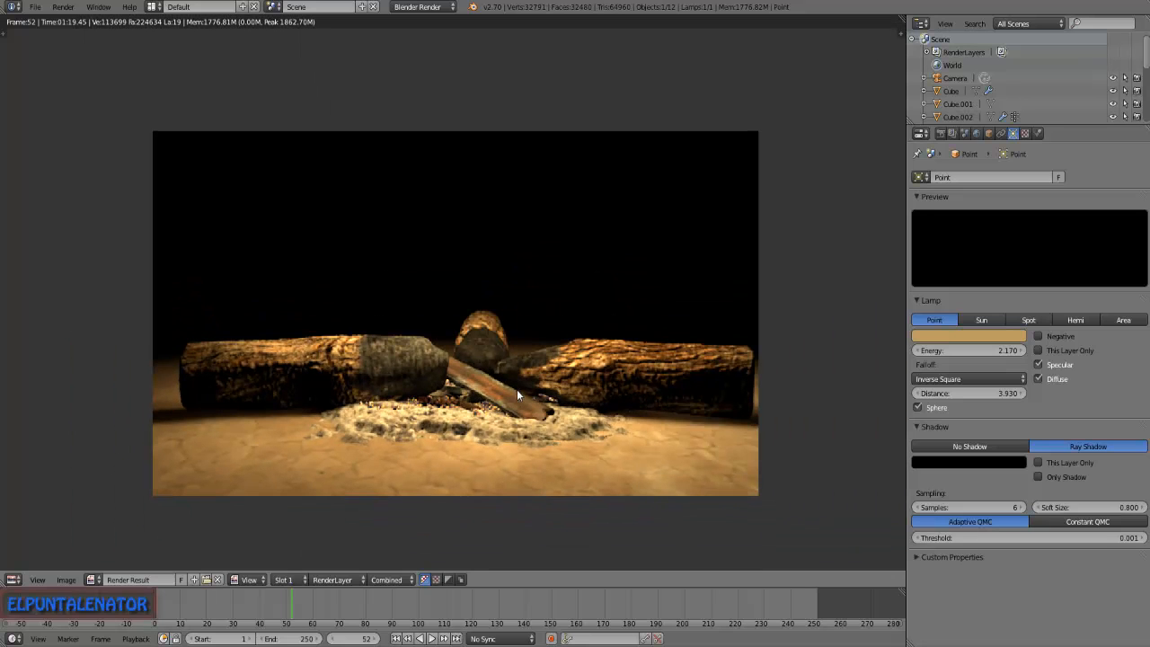
{"action": "scroll", "coordinate": [410, 395], "scroll_direction": "up", "scroll_amount": 1}
{"action": "scroll", "coordinate": [410, 395], "scroll_direction": "down", "scroll_amount": 1}
{"action": "scroll", "coordinate": [408, 385], "scroll_direction": "up", "scroll_amount": 1}
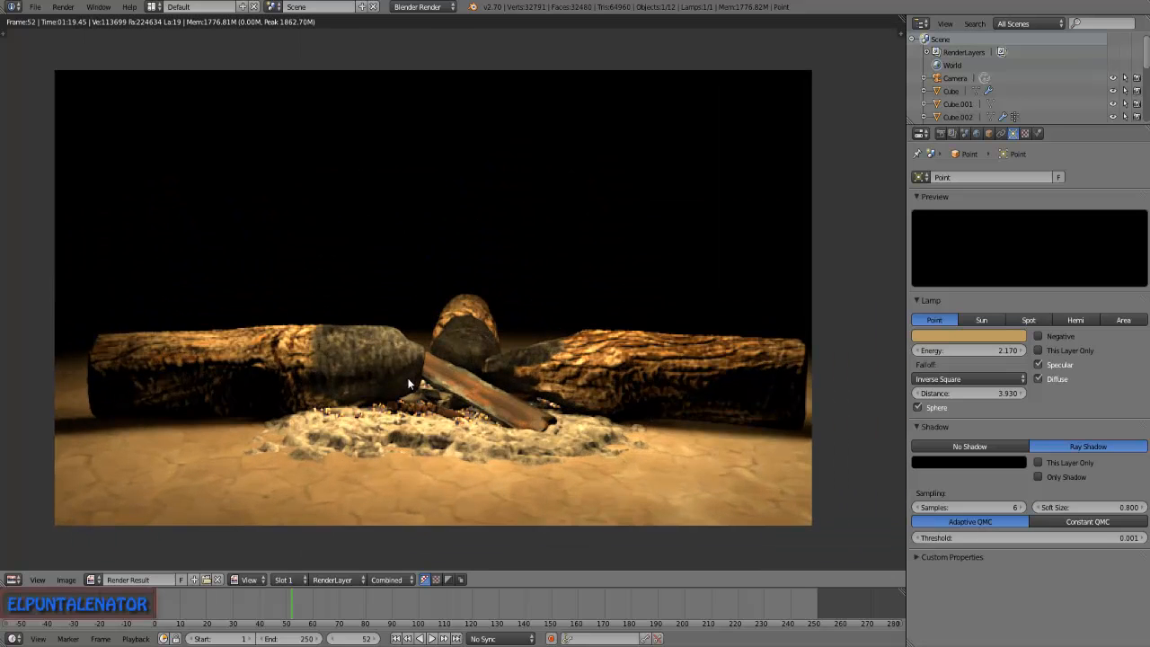
{"action": "scroll", "coordinate": [409, 388], "scroll_direction": "down", "scroll_amount": 1}
{"action": "scroll", "coordinate": [409, 311], "scroll_direction": "up", "scroll_amount": 1}
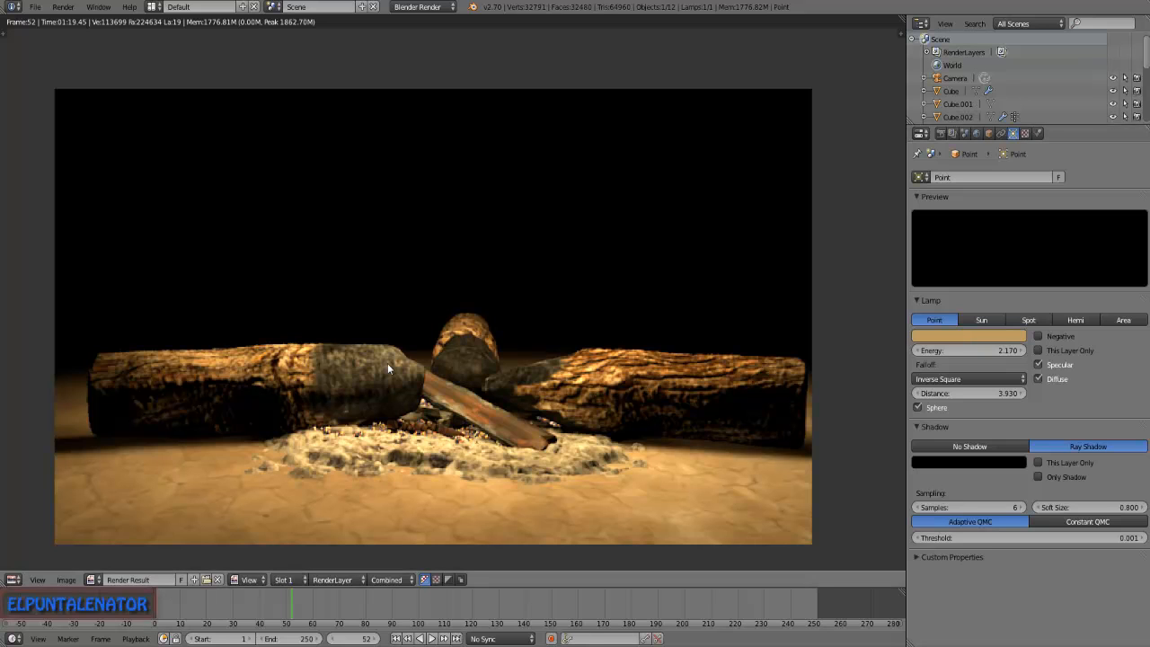
{"action": "key", "text": "Escape"}
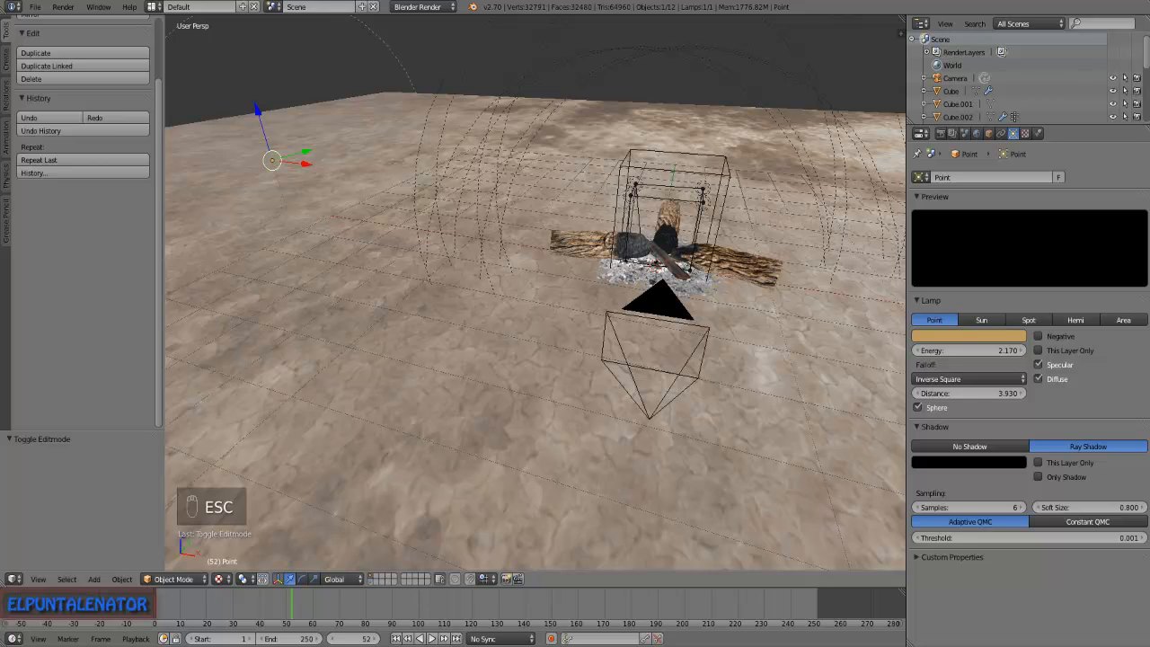
Split the 3D view into two side-by-side areas and change the new narrow one to a Graph Editor.
{"action": "scroll", "coordinate": [511, 258], "scroll_direction": "down", "scroll_amount": 2}
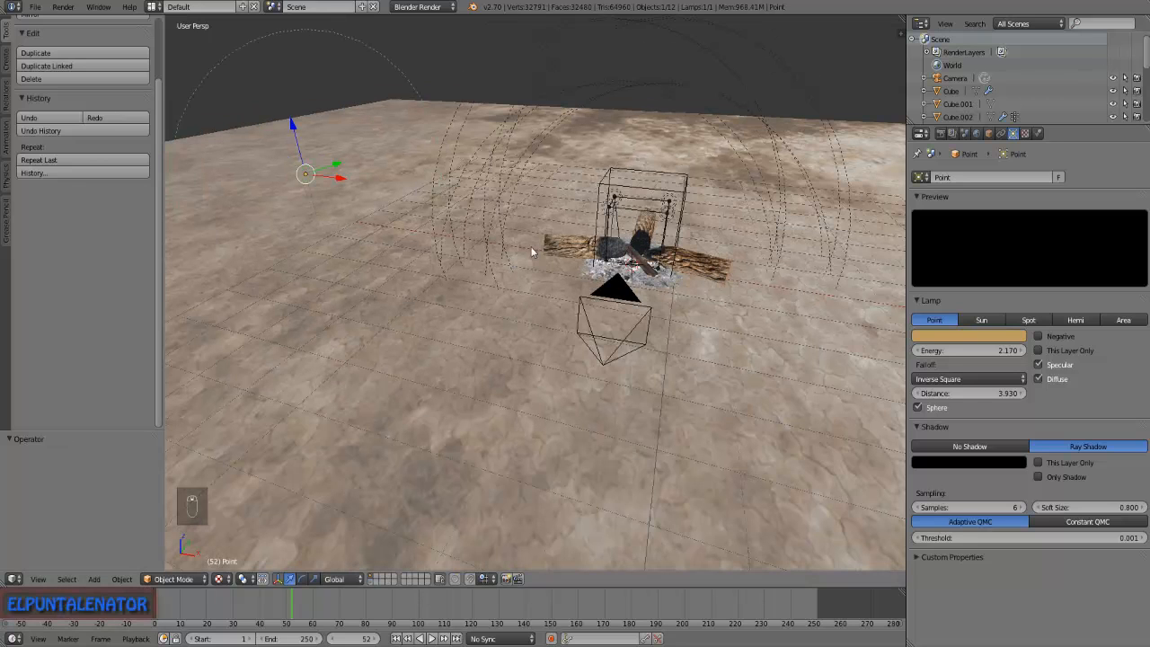
{"action": "scroll", "coordinate": [531, 231], "scroll_direction": "up", "scroll_amount": 2}
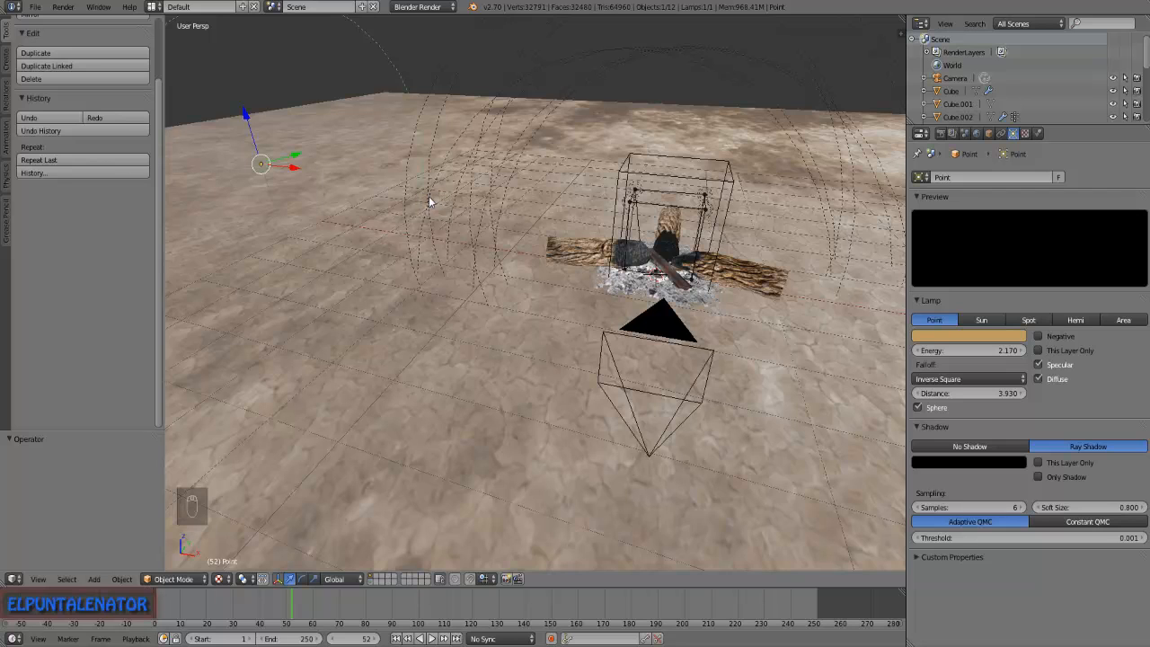
{"action": "scroll", "coordinate": [432, 225], "scroll_direction": "down", "scroll_amount": 1}
{"action": "scroll", "coordinate": [512, 156], "scroll_direction": "up", "scroll_amount": 1}
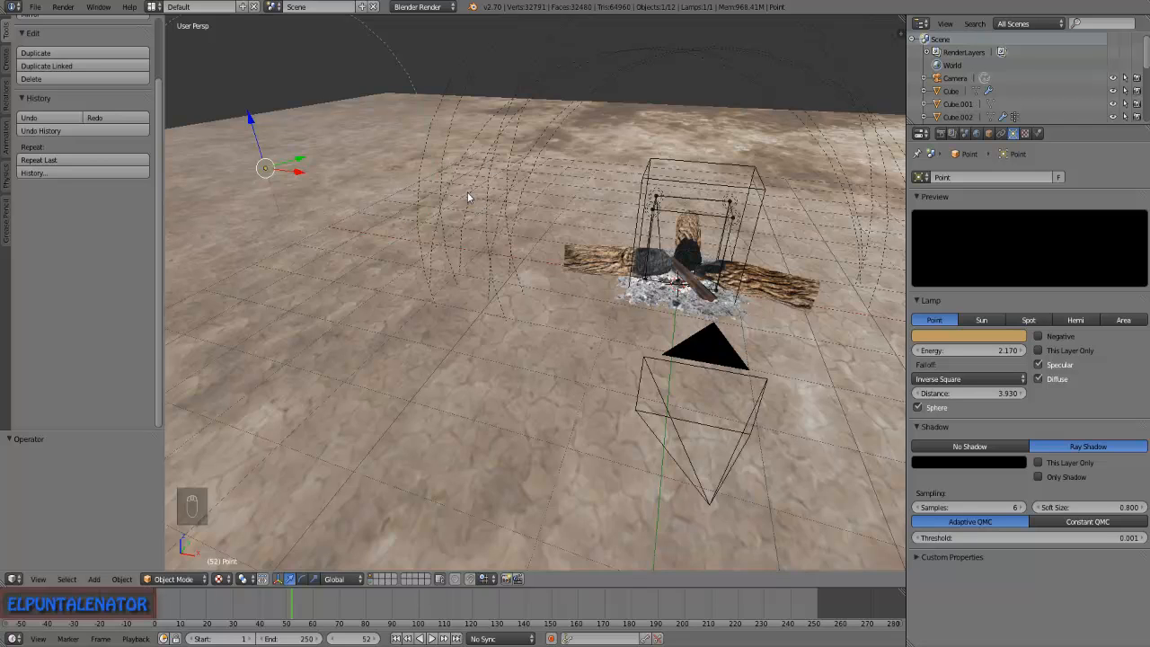
{"action": "left_click_drag", "start_coordinate": [901, 32], "coordinate": [266, 20]}
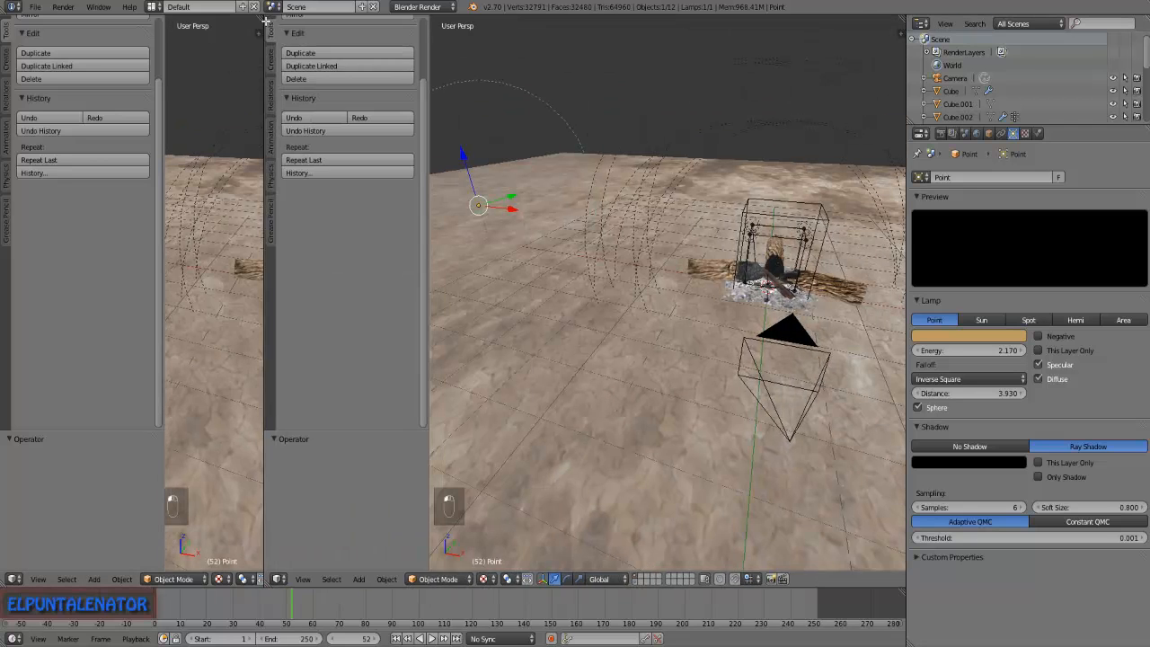
{"action": "left_click", "coordinate": [15, 578]}
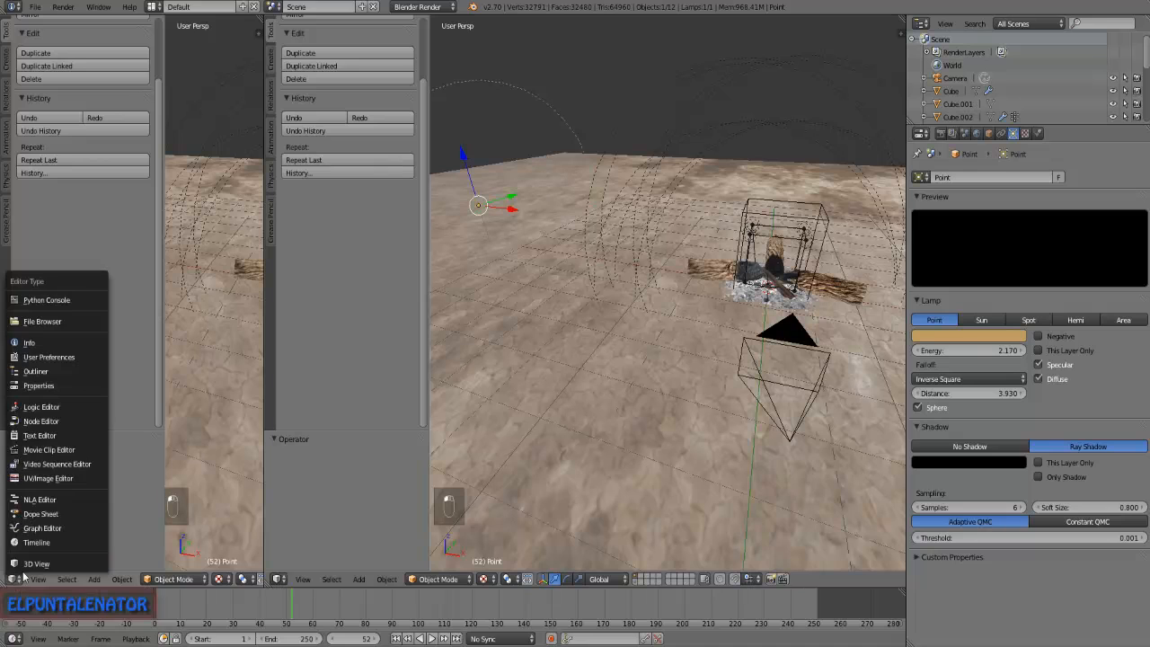
{"action": "left_click", "coordinate": [42, 528]}
{"action": "scroll", "coordinate": [233, 333], "scroll_direction": "down", "scroll_amount": 3}
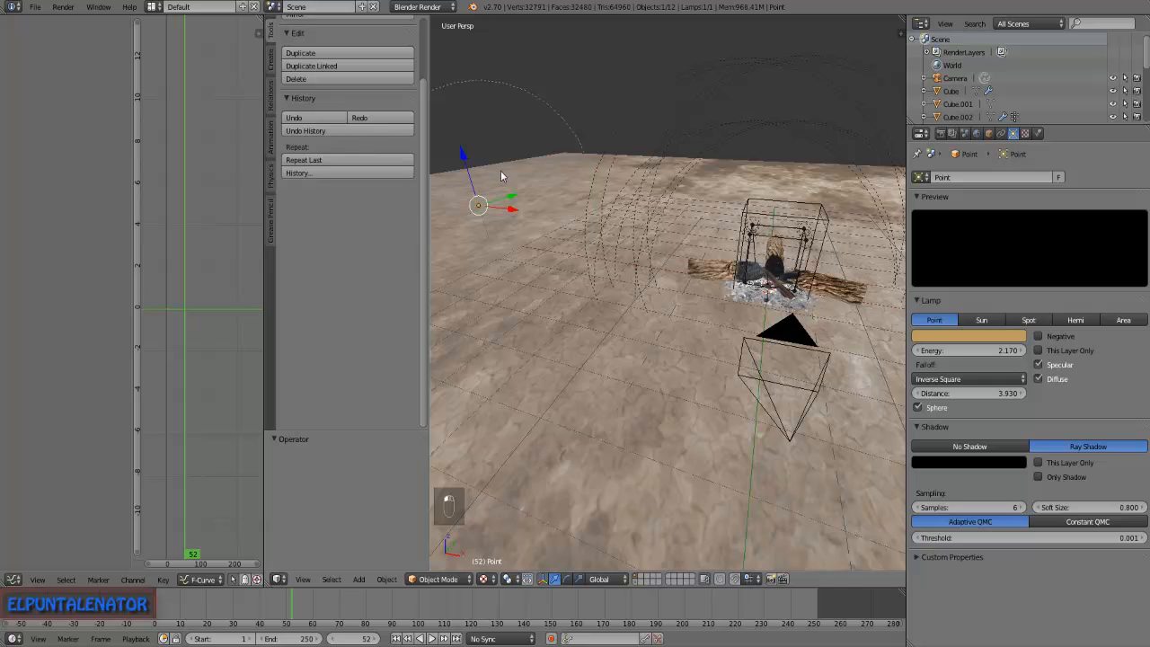
Increase the point lamp's falloff distance to 5.110.
{"action": "scroll", "coordinate": [696, 176], "scroll_direction": "down", "scroll_amount": 3}
{"action": "scroll", "coordinate": [545, 159], "scroll_direction": "up", "scroll_amount": 7}
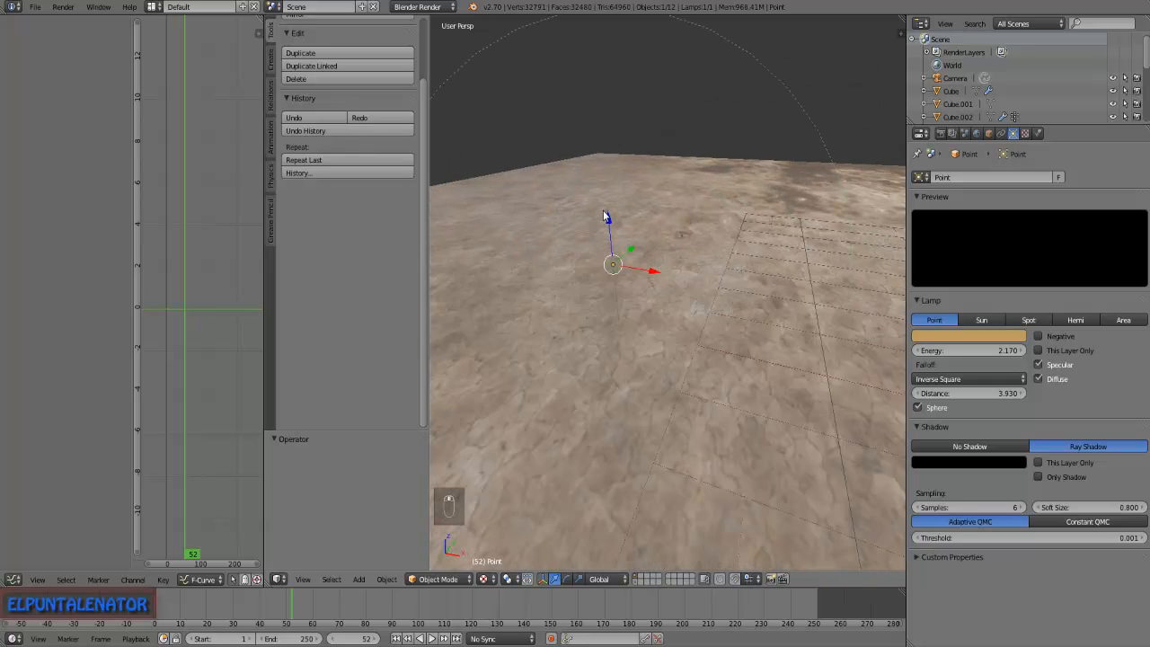
{"action": "scroll", "coordinate": [604, 215], "scroll_direction": "down", "scroll_amount": 2}
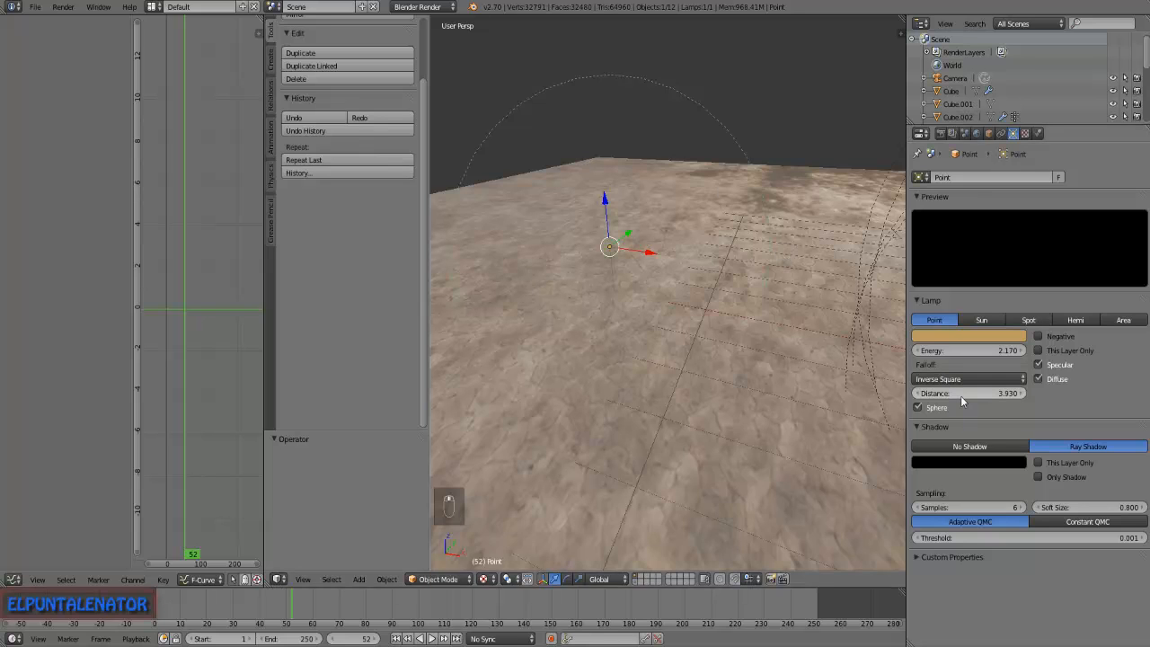
{"action": "middle_click_drag", "start_coordinate": [608, 291], "coordinate": [625, 297]}
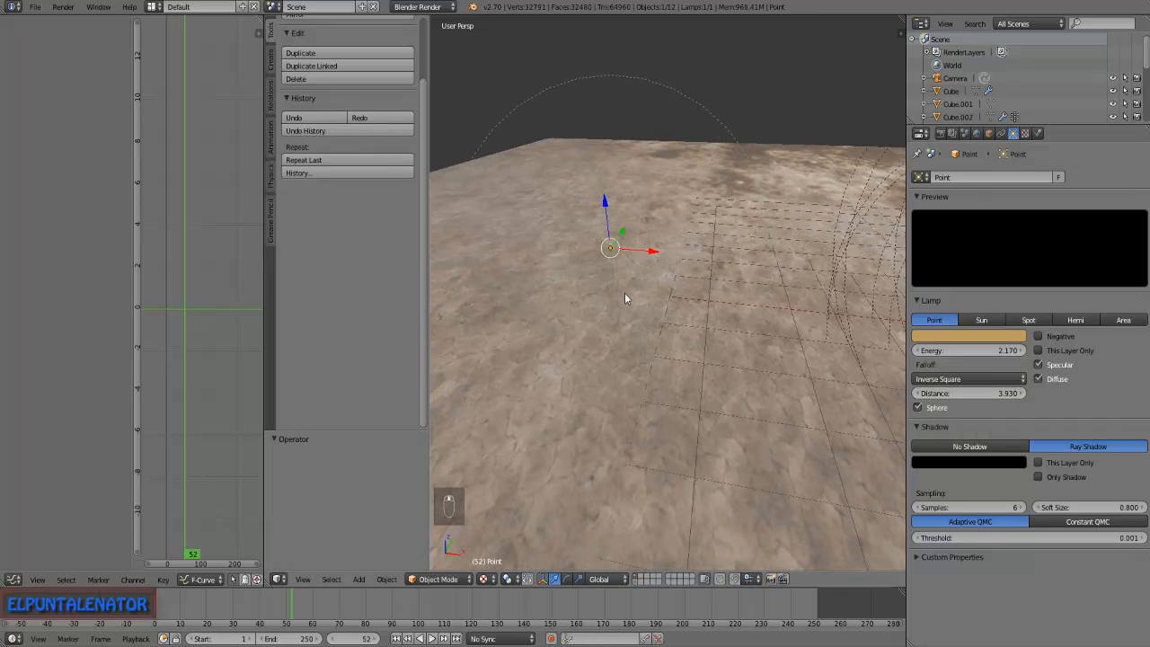
{"action": "left_click_drag", "start_coordinate": [974, 394], "coordinate": [1023, 393]}
{"action": "middle_click_drag", "start_coordinate": [790, 269], "coordinate": [642, 212]}
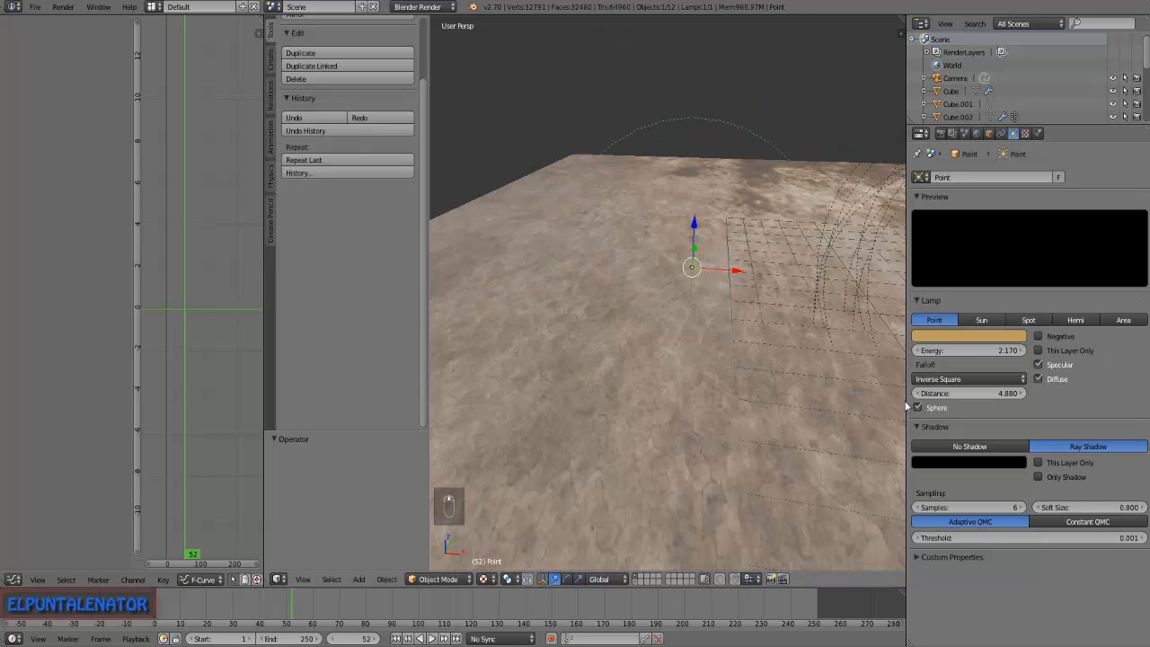
{"action": "left_click_drag", "start_coordinate": [976, 393], "coordinate": [988, 393]}
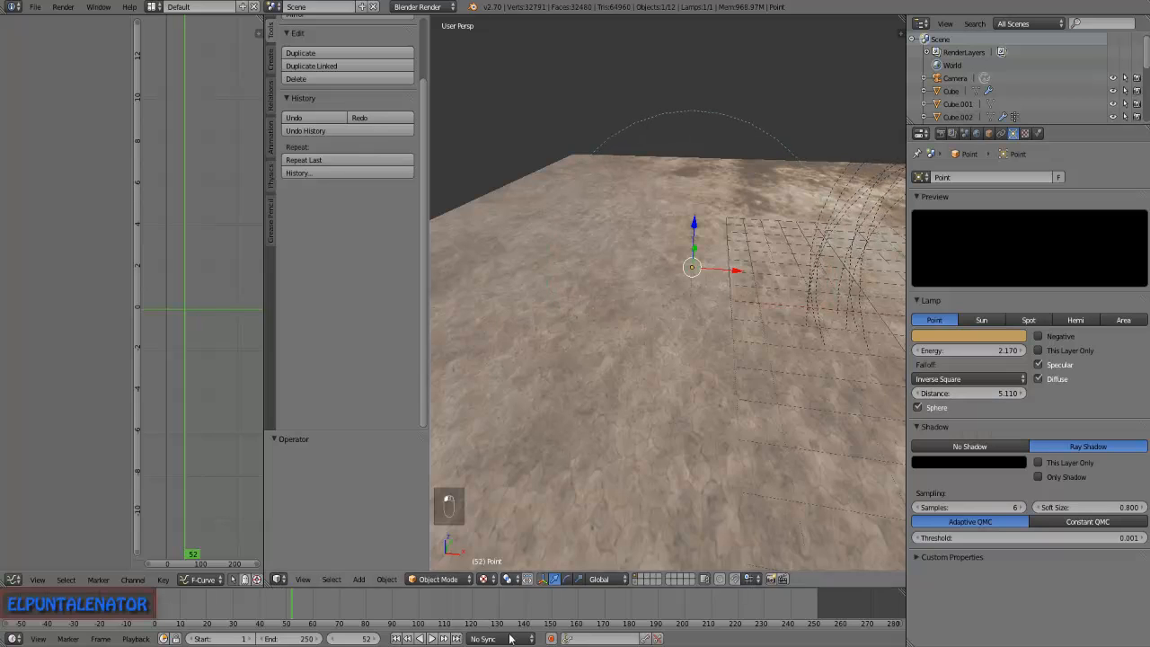
Keyframe the lamp's falloff distance at frame 1 and select its Distance channel in the Graph Editor.
{"action": "left_click", "coordinate": [156, 599]}
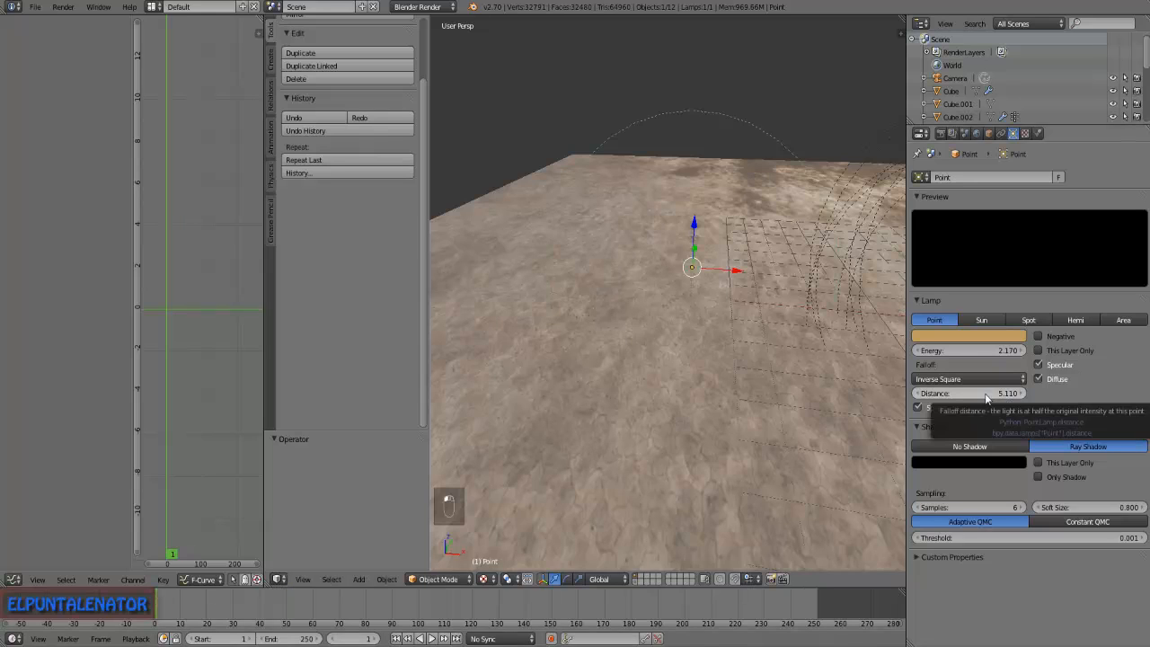
{"action": "key", "text": "i"}
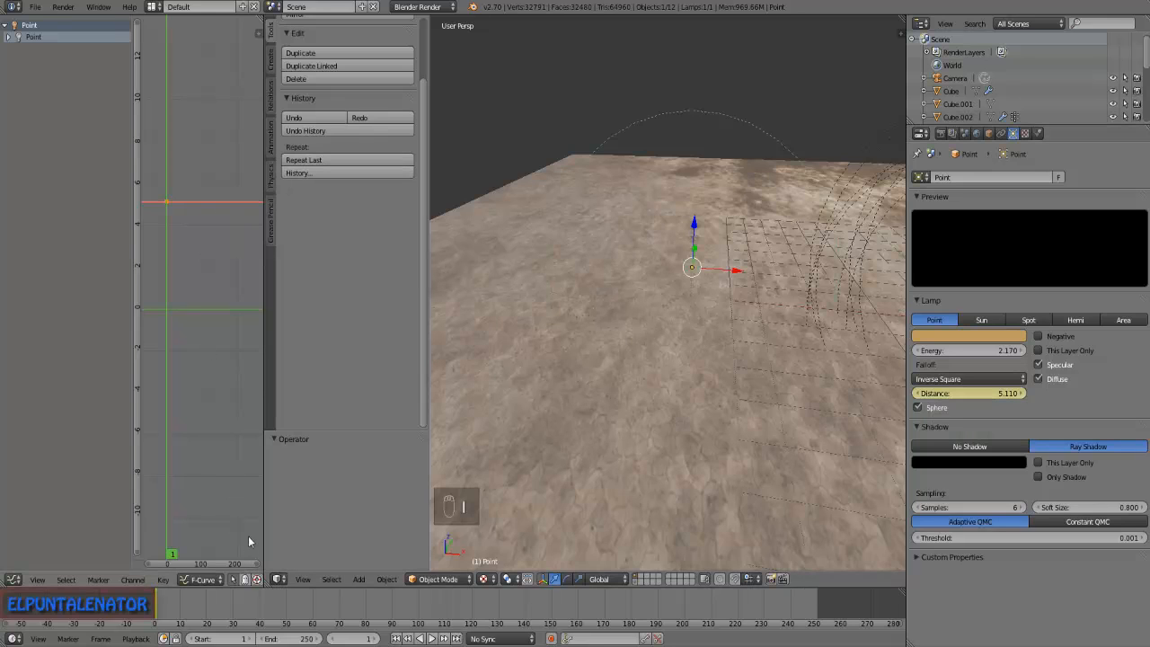
{"action": "scroll", "coordinate": [203, 575], "scroll_direction": "down", "scroll_amount": 3}
{"action": "left_click", "coordinate": [148, 579]}
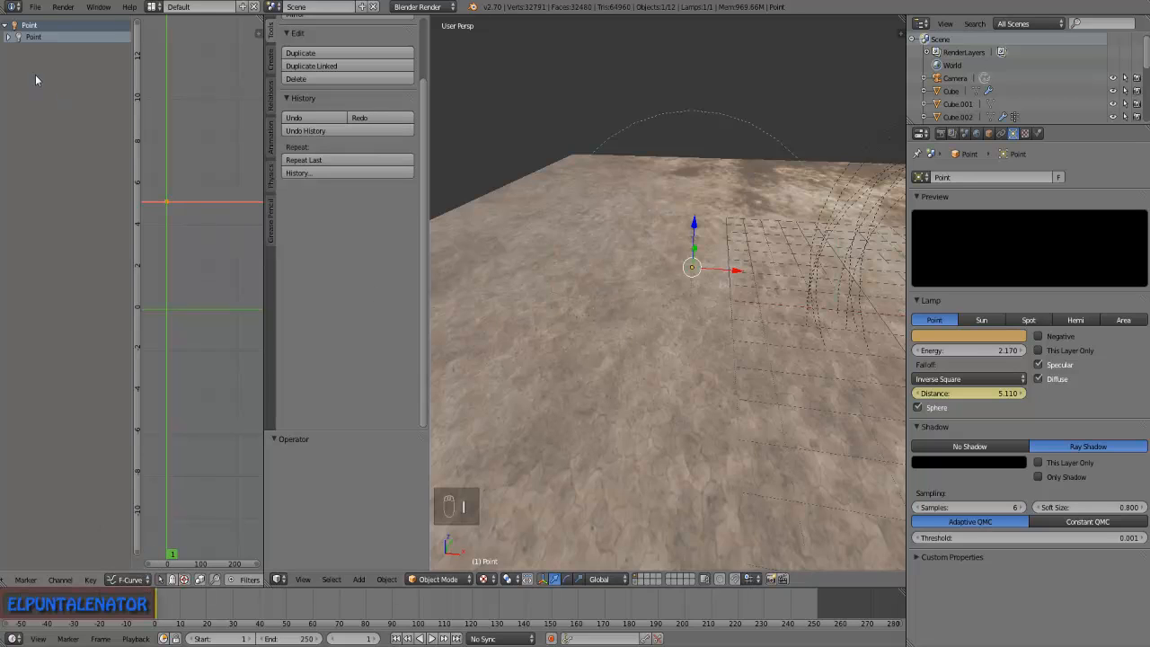
{"action": "left_click", "coordinate": [8, 36]}
{"action": "left_click", "coordinate": [31, 51]}
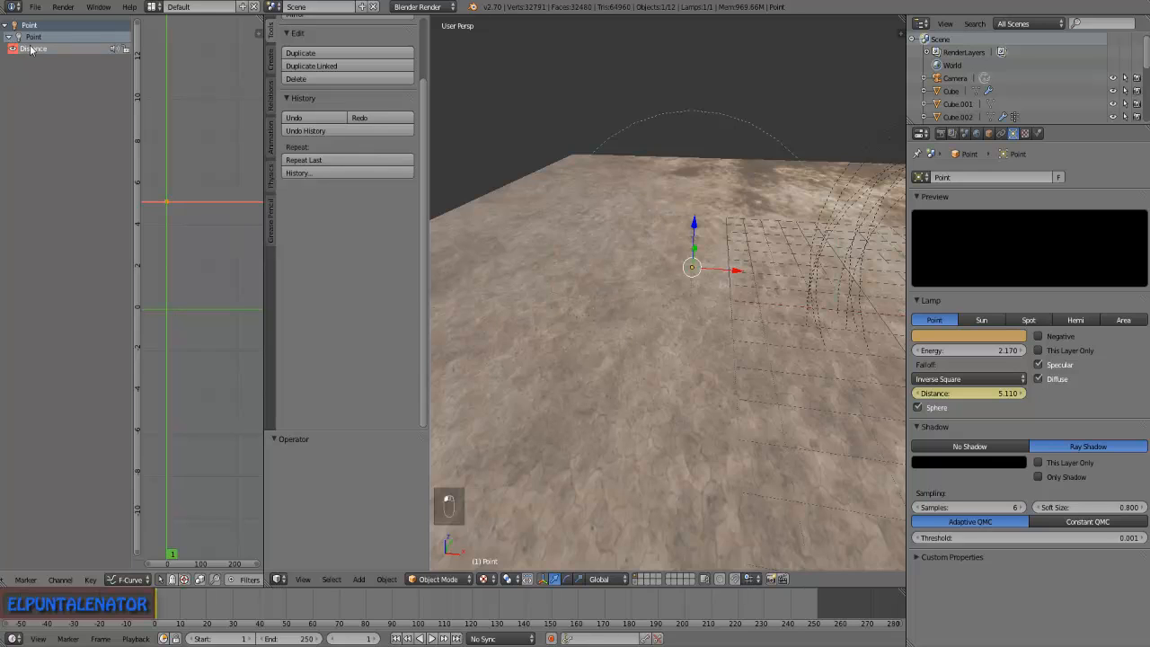
{"action": "left_click", "coordinate": [271, 61]}
{"action": "left_click", "coordinate": [270, 96]}
{"action": "left_click", "coordinate": [270, 139]}
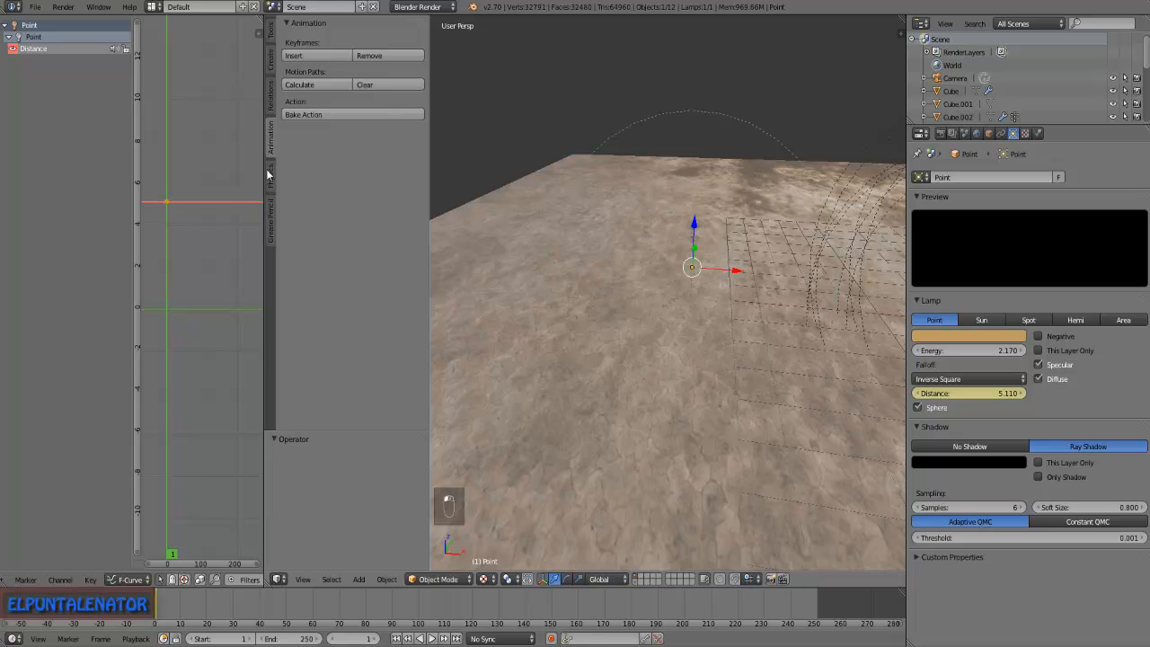
{"action": "left_click", "coordinate": [269, 176]}
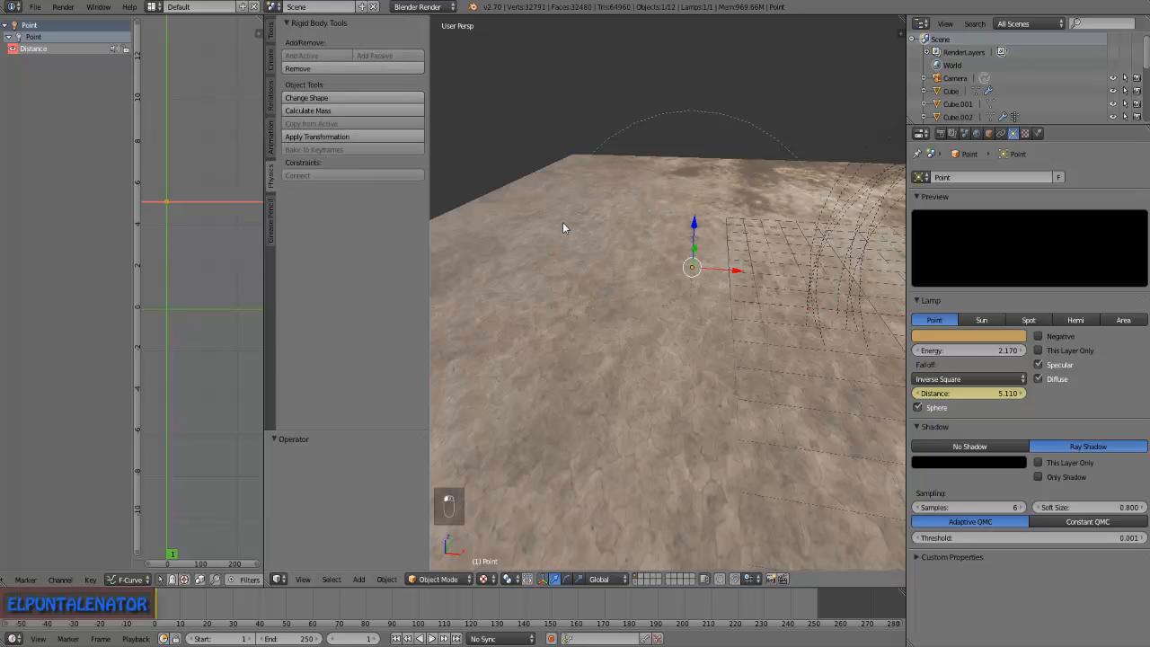
Hide the 3D view's tool shelf and widen the Graph Editor with its properties region shown.
{"action": "key", "text": "t"}
{"action": "left_click_drag", "start_coordinate": [266, 108], "coordinate": [457, 113]}
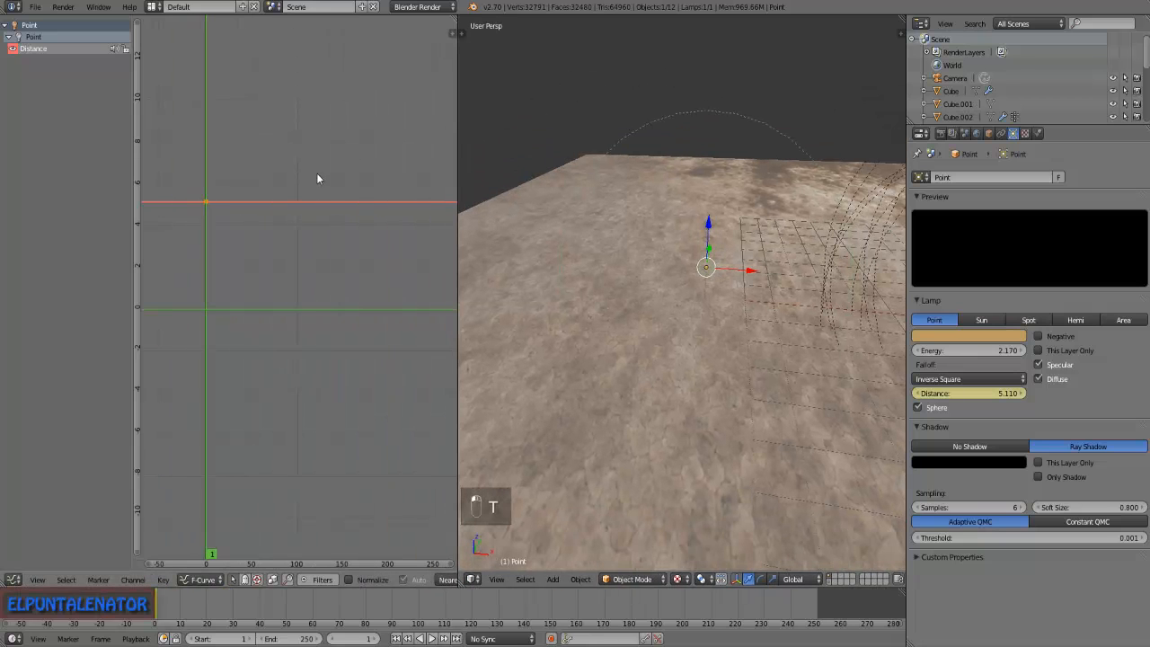
{"action": "key", "text": "n"}
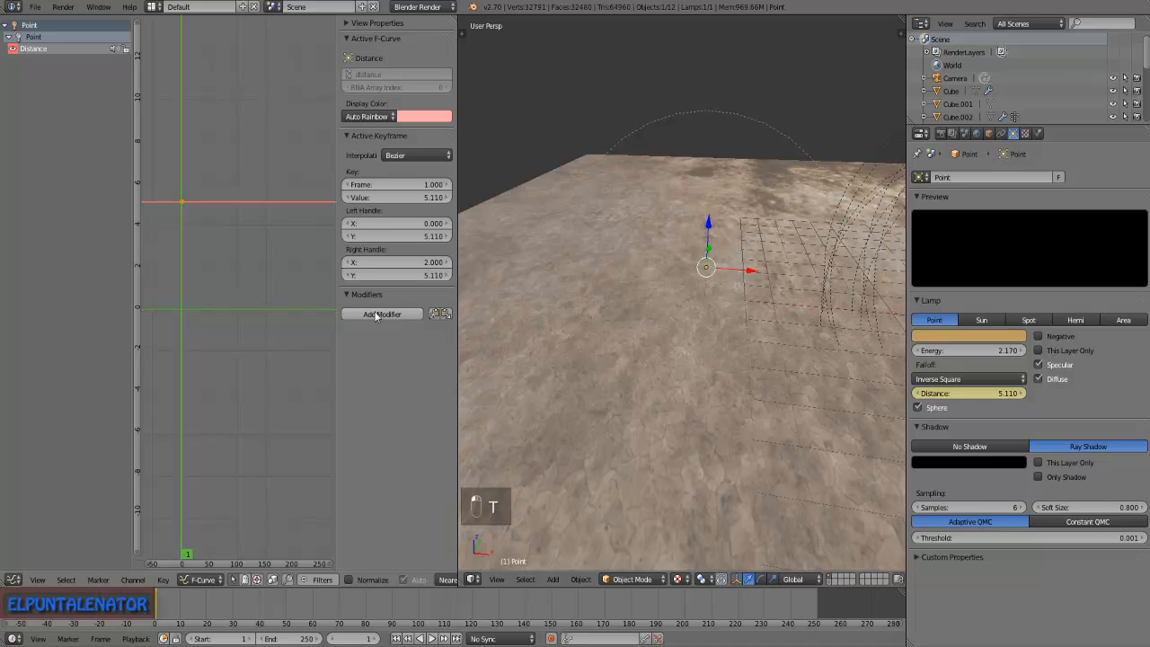
Collapse the Active F-Curve and Active Keyframe sections and add a Noise modifier to the lamp's Distance curve.
{"action": "left_click", "coordinate": [346, 38]}
{"action": "left_click", "coordinate": [346, 54]}
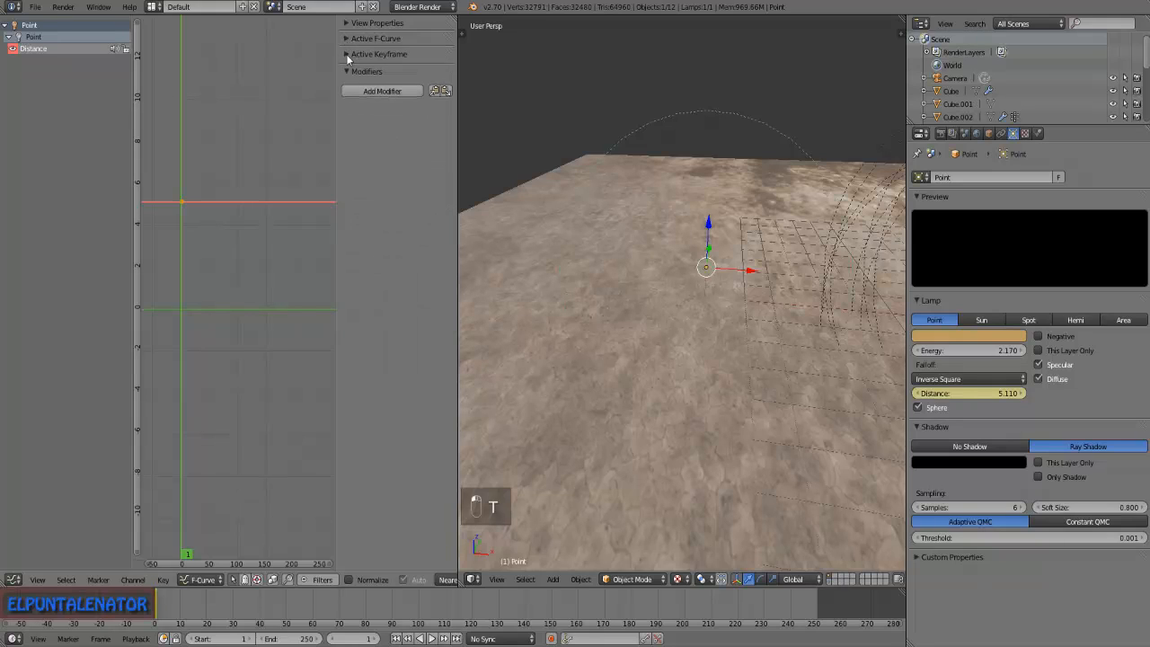
{"action": "left_click", "coordinate": [365, 90]}
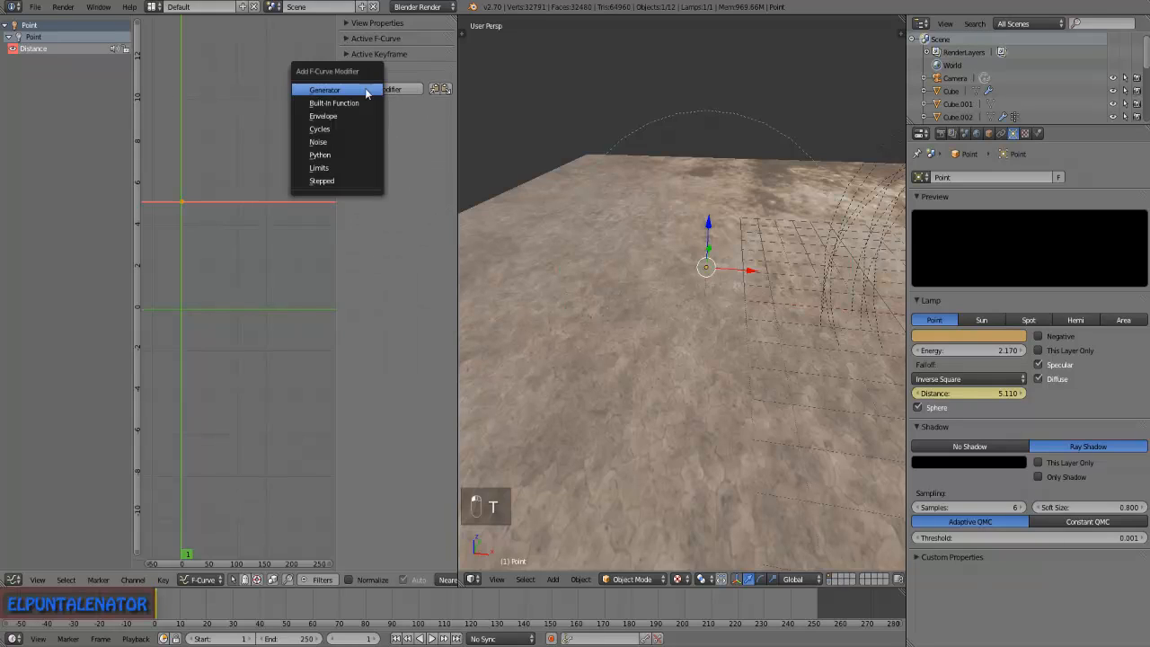
{"action": "left_click", "coordinate": [334, 144]}
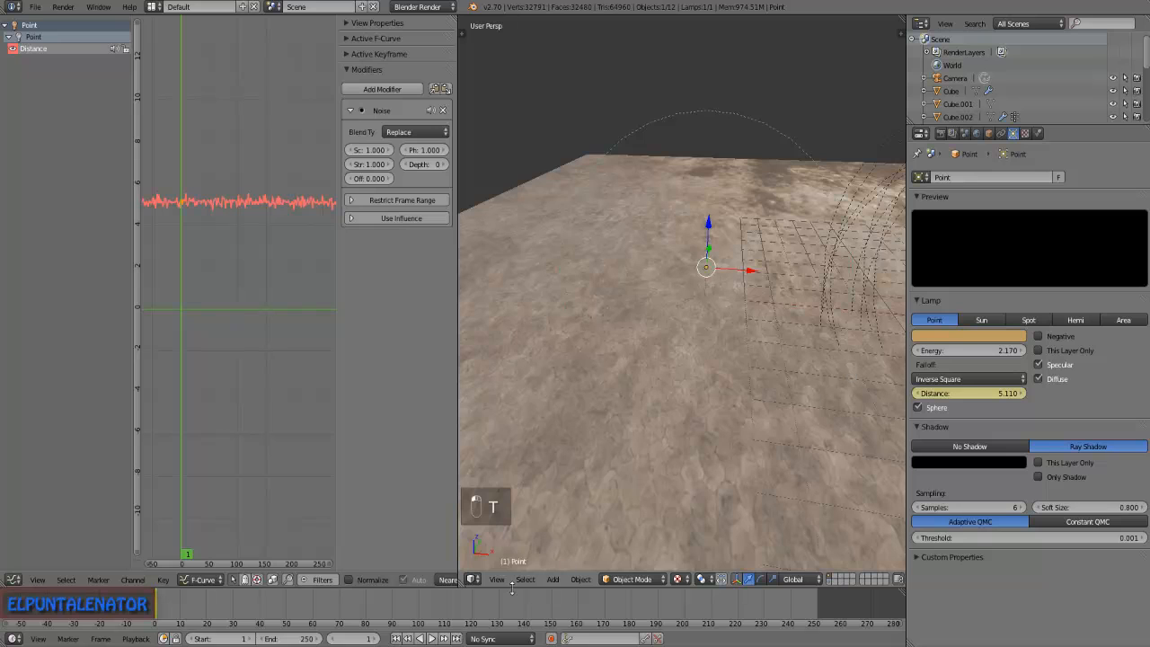
Scrub through the first frames of the timeline to check how the lamp's falloff distance varies, ending at frame 1.
{"action": "left_click_drag", "start_coordinate": [158, 606], "coordinate": [175, 606]}
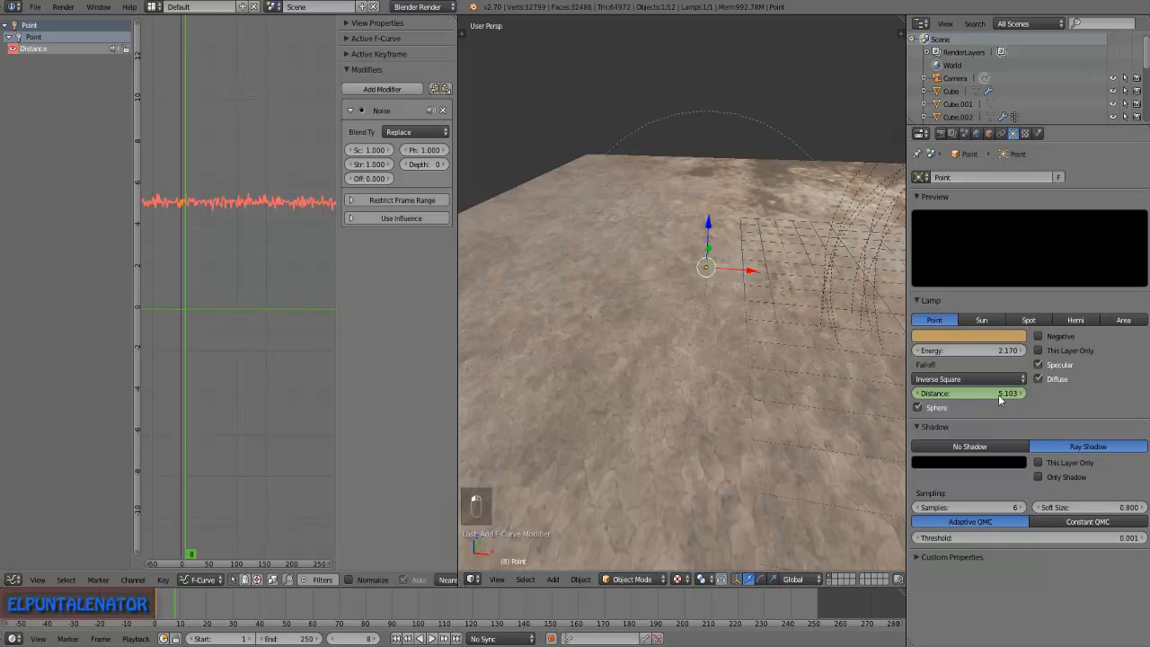
{"action": "left_click_drag", "start_coordinate": [180, 608], "coordinate": [273, 608]}
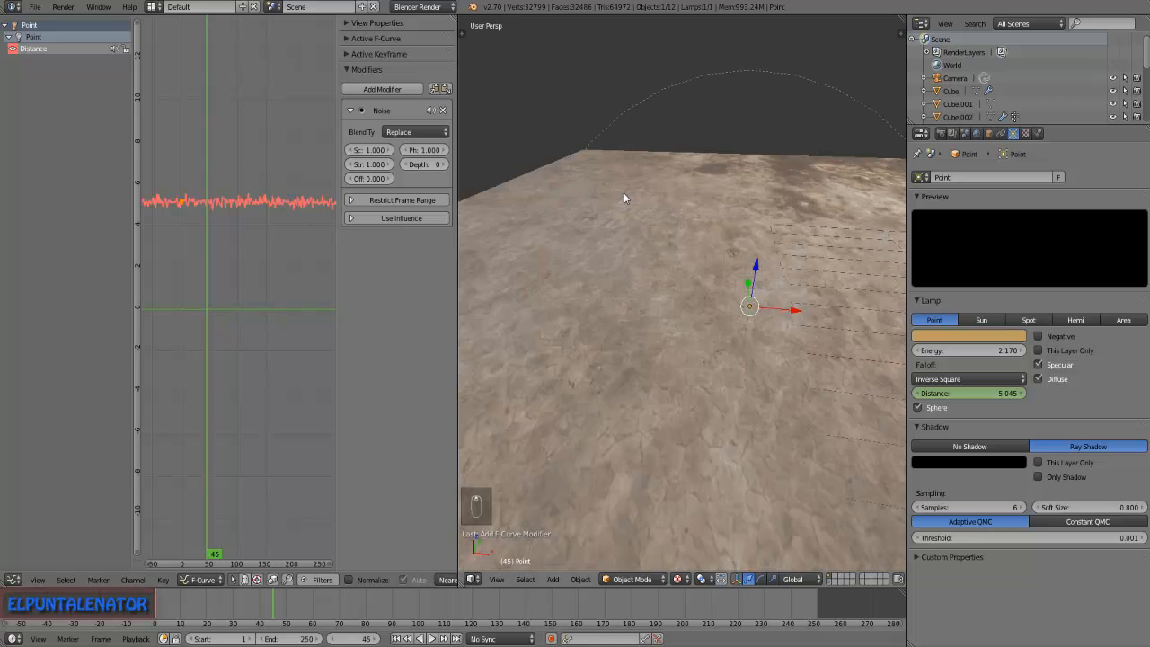
{"action": "left_click_drag", "start_coordinate": [167, 608], "coordinate": [156, 607]}
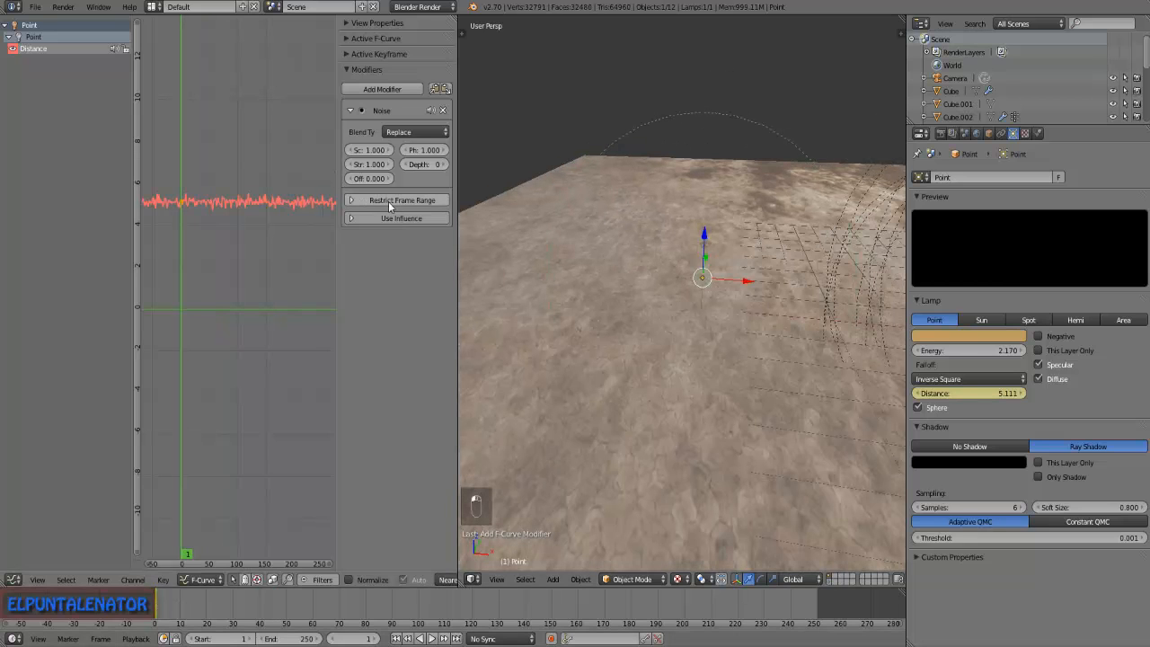
Set the Noise modifier's scale to 13.300 and strength to 2.800, and preview the animation from frame 1.
{"action": "mouse_move", "coordinate": [369, 152]}
{"action": "left_mouse_down"}
{"action": "mouse_move", "coordinate": [557, 152]}
{"action": "mouse_move", "coordinate": [375, 169]}
{"action": "left_mouse_up"}
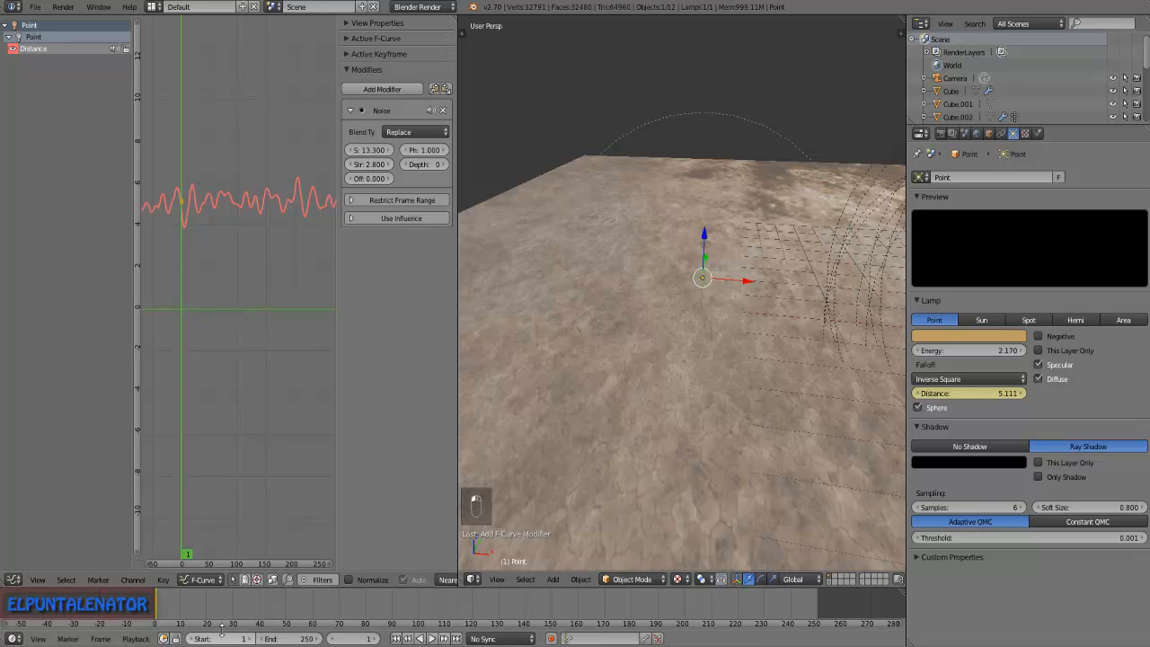
{"action": "mouse_move", "coordinate": [164, 608]}
{"action": "left_mouse_down"}
{"action": "mouse_move", "coordinate": [232, 608]}
{"action": "mouse_move", "coordinate": [155, 608]}
{"action": "left_mouse_up"}
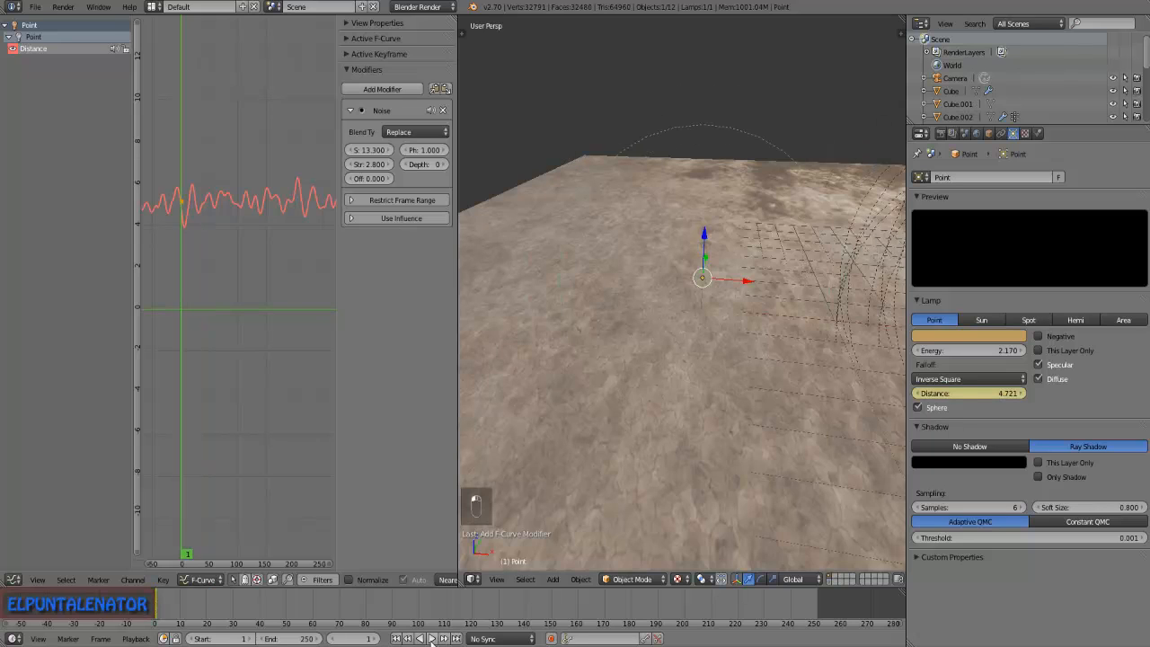
{"action": "left_click", "coordinate": [431, 638]}
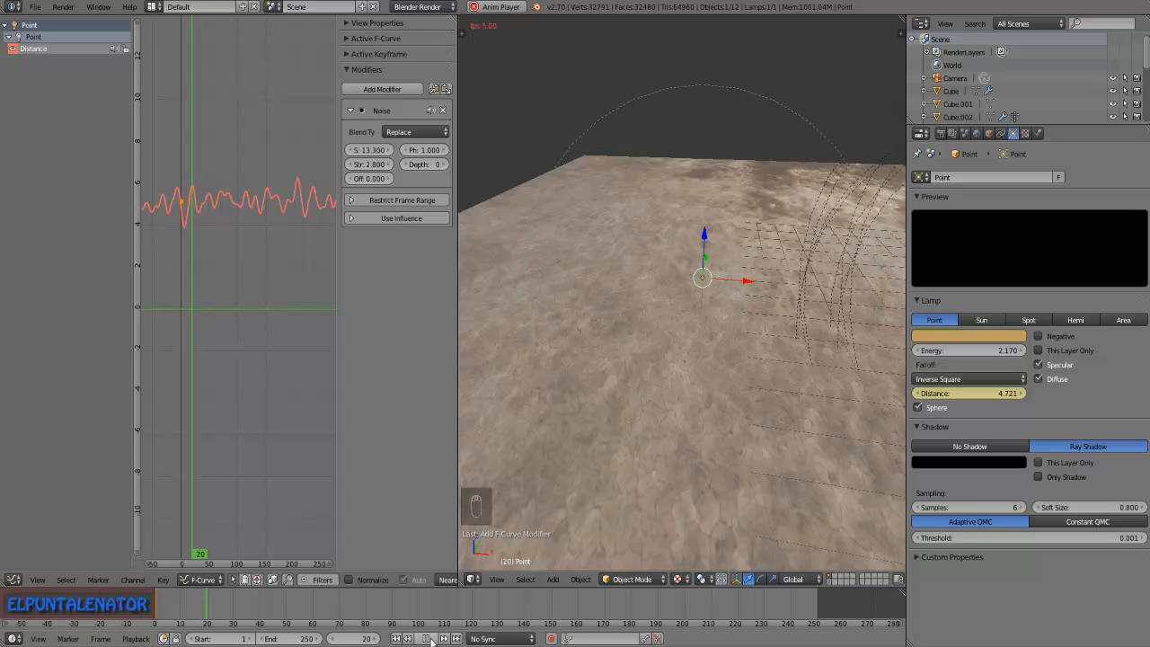
{"action": "left_click", "coordinate": [431, 638]}
{"action": "scroll", "coordinate": [185, 193], "scroll_direction": "up", "scroll_amount": 3}
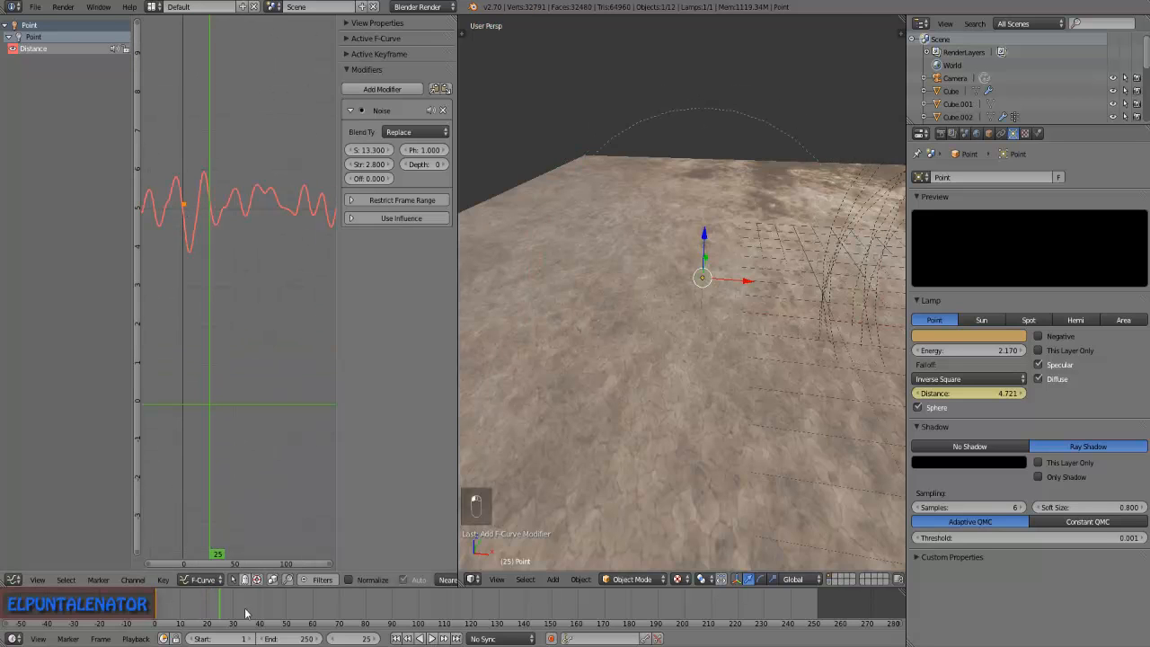
Reduce the noise strength to 0.700, raise its scale to 14.800, and preview the flicker again.
{"action": "mouse_move", "coordinate": [369, 164]}
{"action": "left_mouse_down"}
{"action": "mouse_move", "coordinate": [346, 164]}
{"action": "mouse_move", "coordinate": [361, 164]}
{"action": "left_mouse_up"}
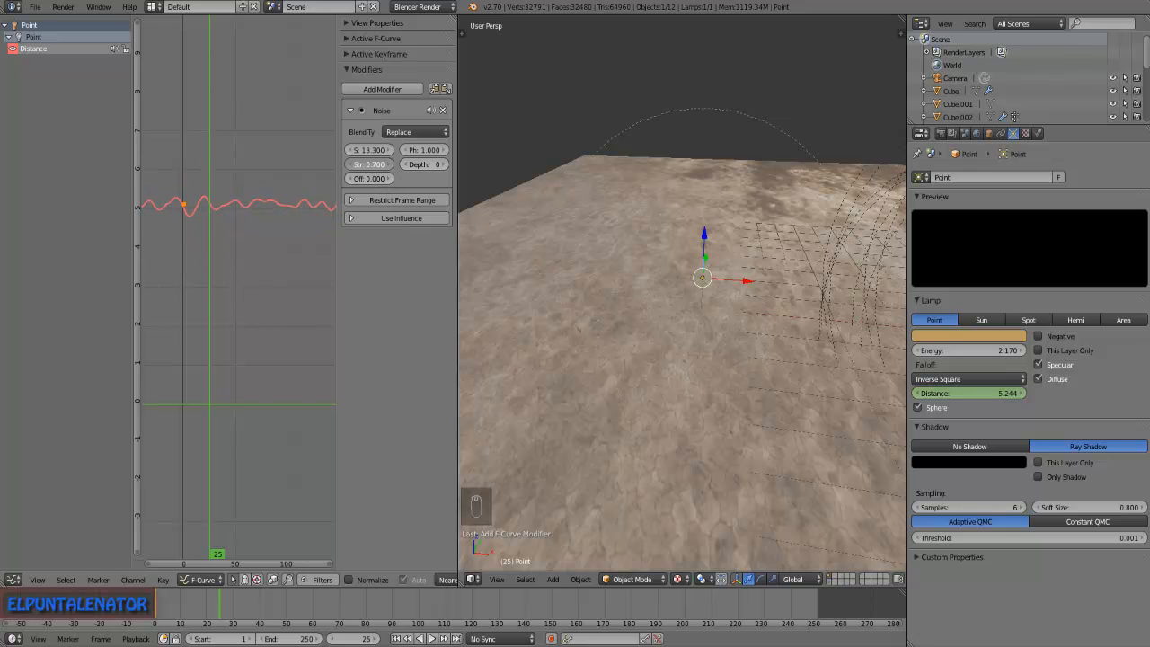
{"action": "left_click_drag", "start_coordinate": [367, 153], "coordinate": [401, 153]}
{"action": "left_click", "coordinate": [152, 619]}
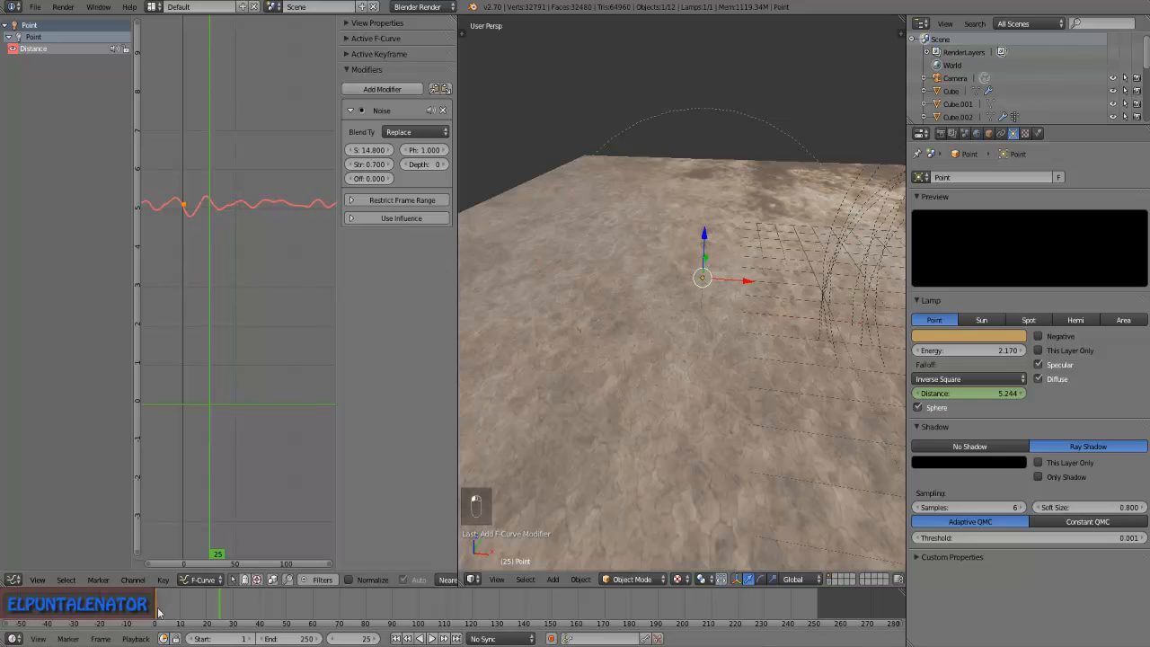
{"action": "left_click", "coordinate": [432, 638]}
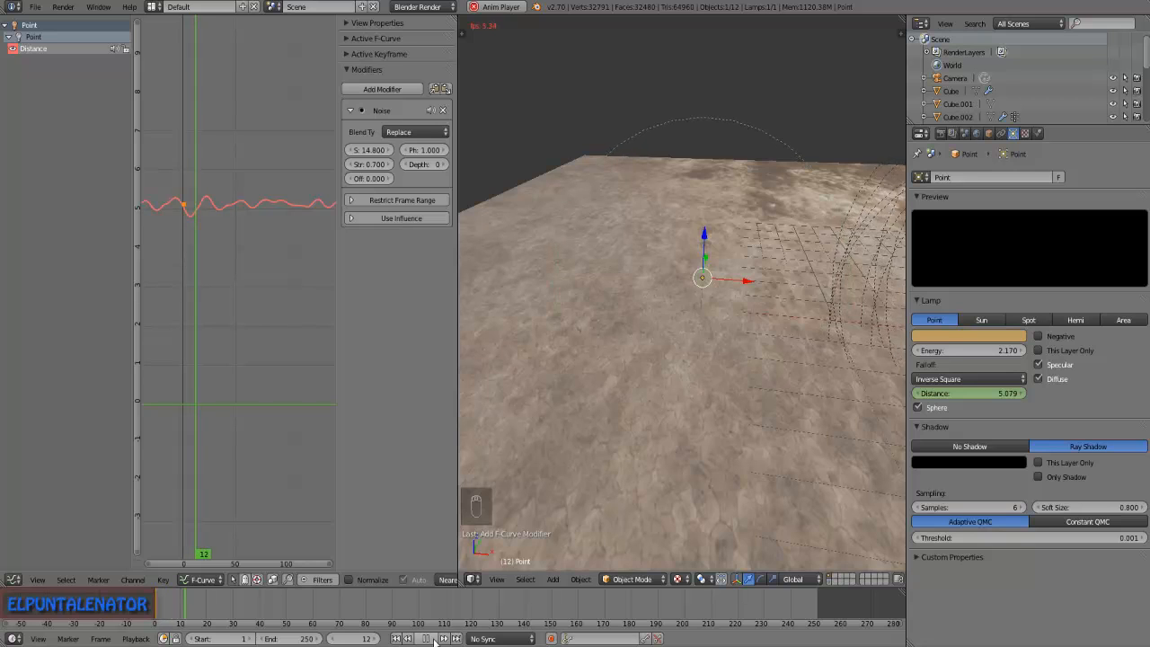
{"action": "left_click", "coordinate": [434, 639]}
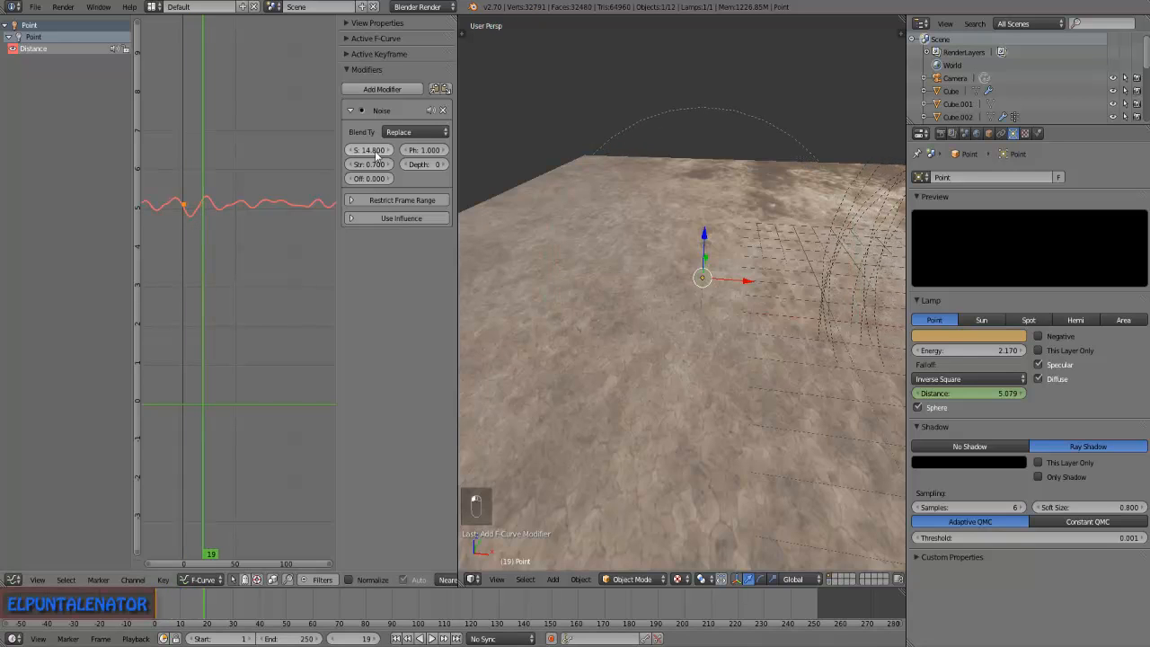
Lower the noise scale to 4.300 and play the animation from frame 0.
{"action": "scroll", "coordinate": [375, 154], "scroll_direction": "down", "scroll_amount": 10, "text": "ctrl"}
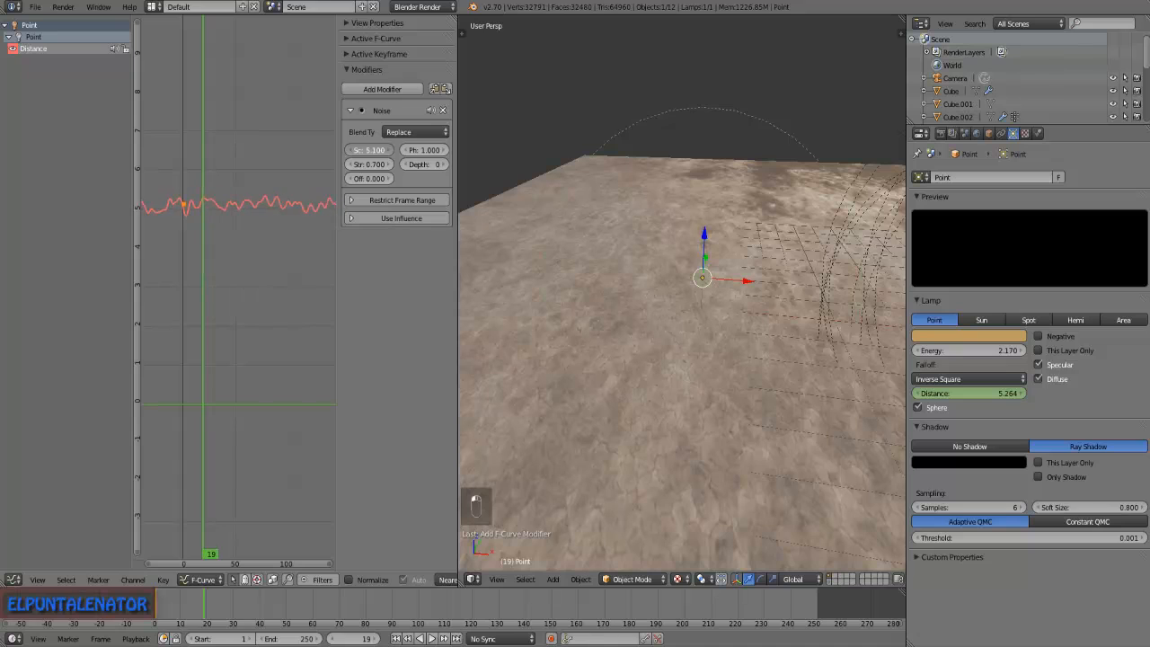
{"action": "left_click", "coordinate": [158, 607]}
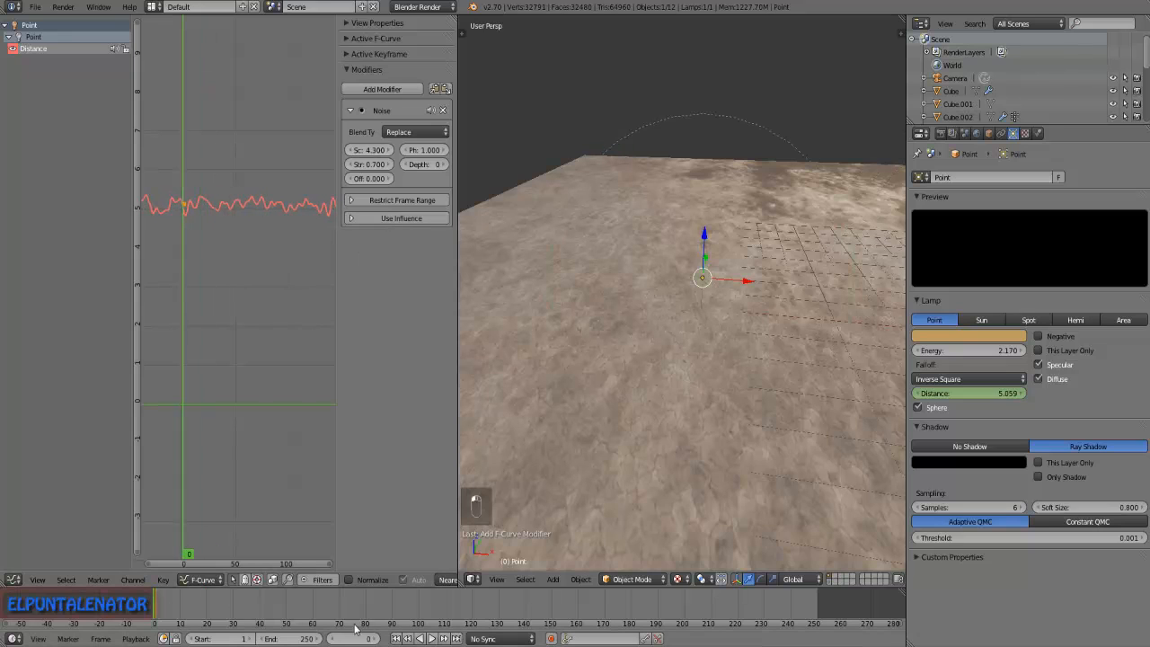
{"action": "left_click", "coordinate": [434, 639]}
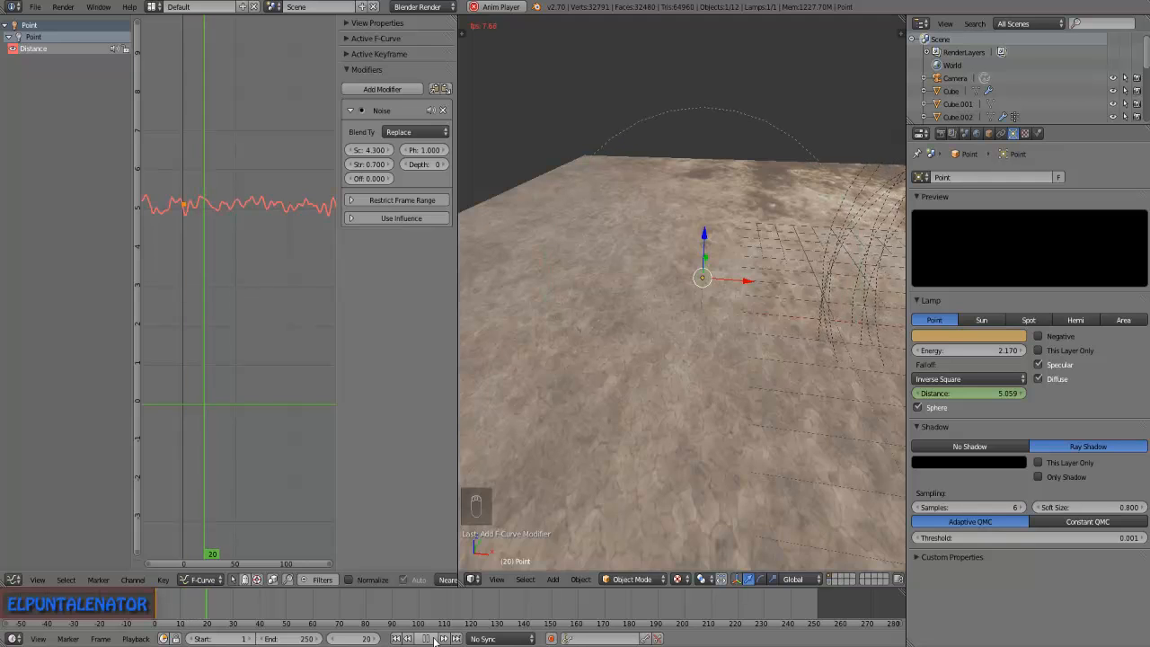
{"action": "left_click", "coordinate": [428, 639]}
Set the playback sync mode to Frame Dropping and play the animation from frame 0.
{"action": "left_click", "coordinate": [518, 641]}
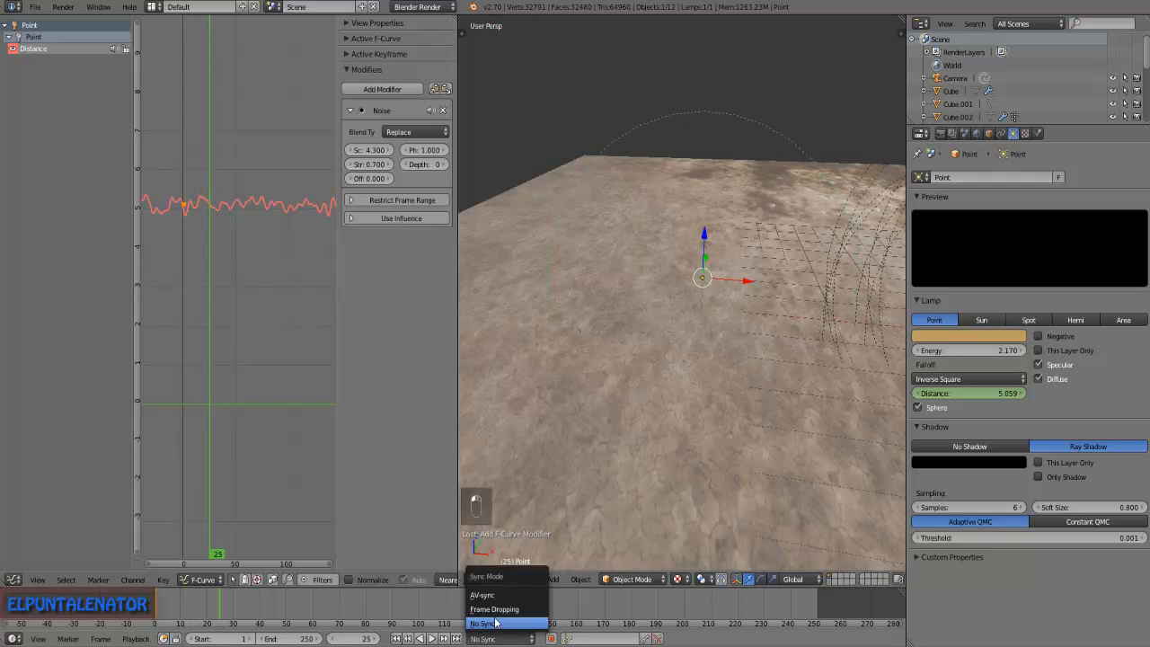
{"action": "left_click", "coordinate": [498, 611]}
{"action": "left_click_drag", "start_coordinate": [173, 612], "coordinate": [154, 613]}
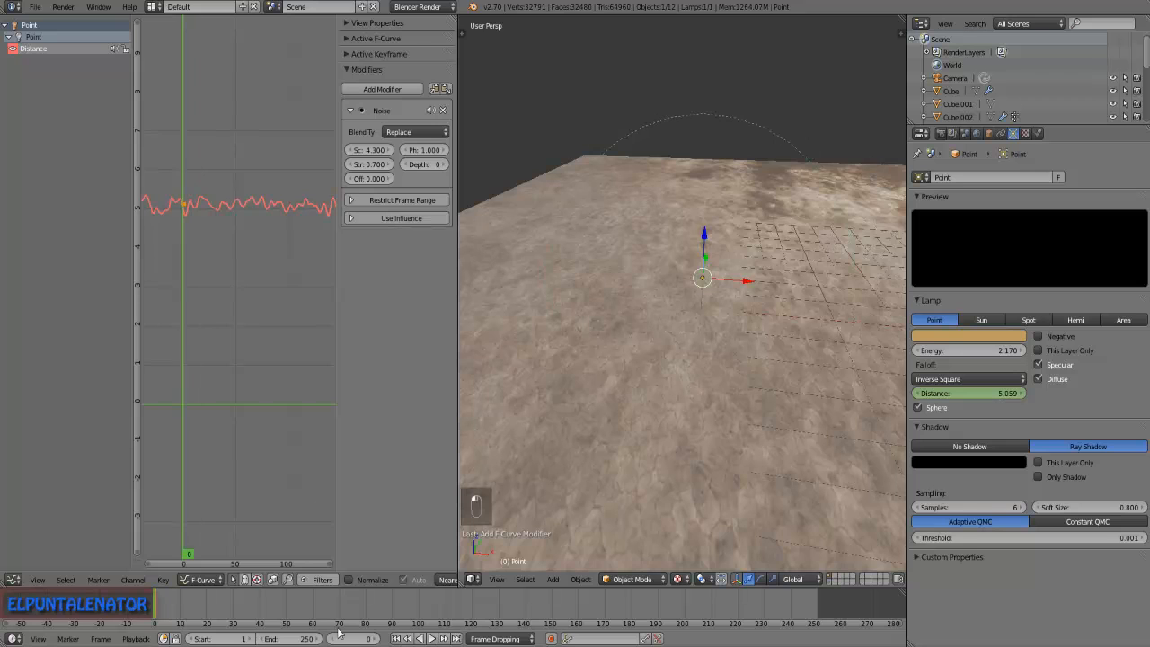
{"action": "left_click", "coordinate": [432, 639]}
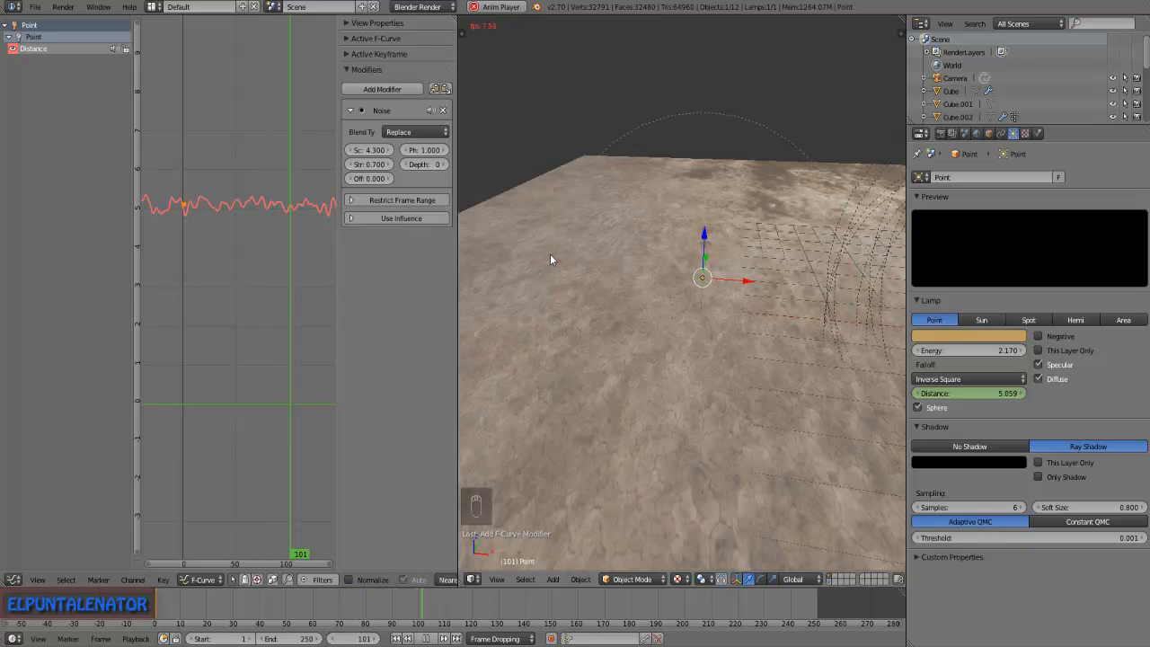
{"action": "left_click", "coordinate": [428, 639]}
Set the noise scale to 5.000 and strength to 1.000, preview the animation from frame 1, and return to frame 0.
{"action": "left_click_drag", "start_coordinate": [173, 612], "coordinate": [158, 611]}
{"action": "mouse_move", "coordinate": [371, 149]}
{"action": "left_mouse_down"}
{"action": "mouse_move", "coordinate": [360, 149]}
{"action": "mouse_move", "coordinate": [373, 149]}
{"action": "mouse_move", "coordinate": [375, 165]}
{"action": "left_mouse_up"}
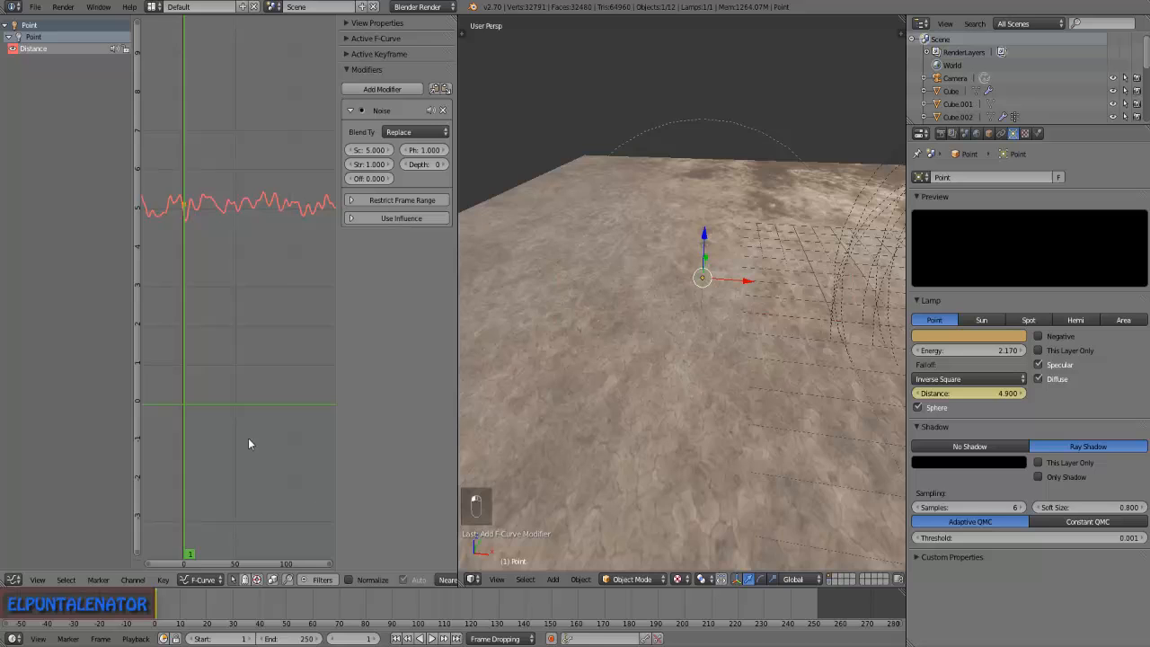
{"action": "left_click", "coordinate": [431, 638]}
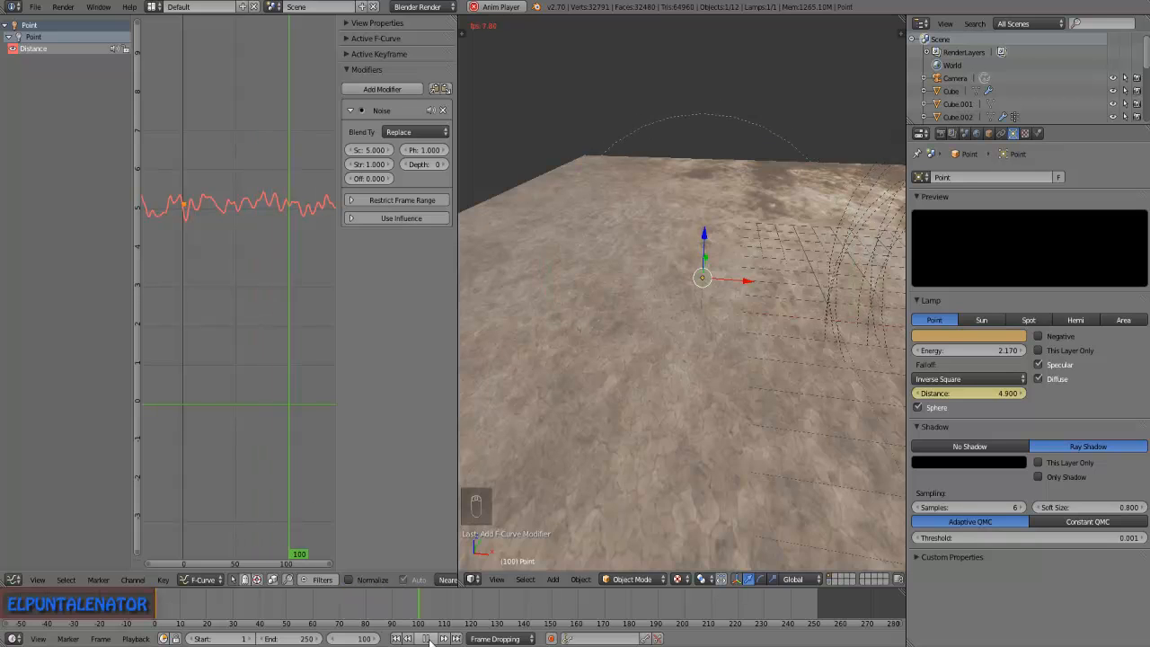
{"action": "left_click", "coordinate": [426, 638]}
{"action": "left_click_drag", "start_coordinate": [184, 611], "coordinate": [155, 610]}
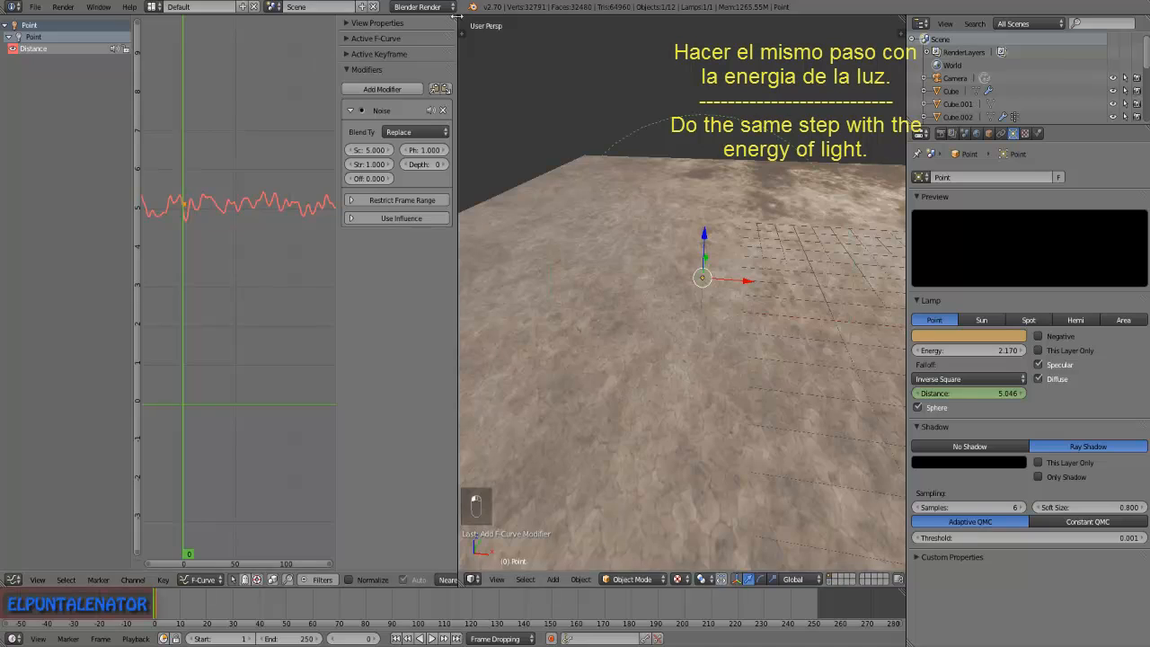
Join the two side-by-side areas so the 3D view replaces the Graph Editor.
{"action": "left_click_drag", "start_coordinate": [455, 18], "coordinate": [382, 259]}
{"action": "scroll", "coordinate": [461, 368], "scroll_direction": "down", "scroll_amount": 6}
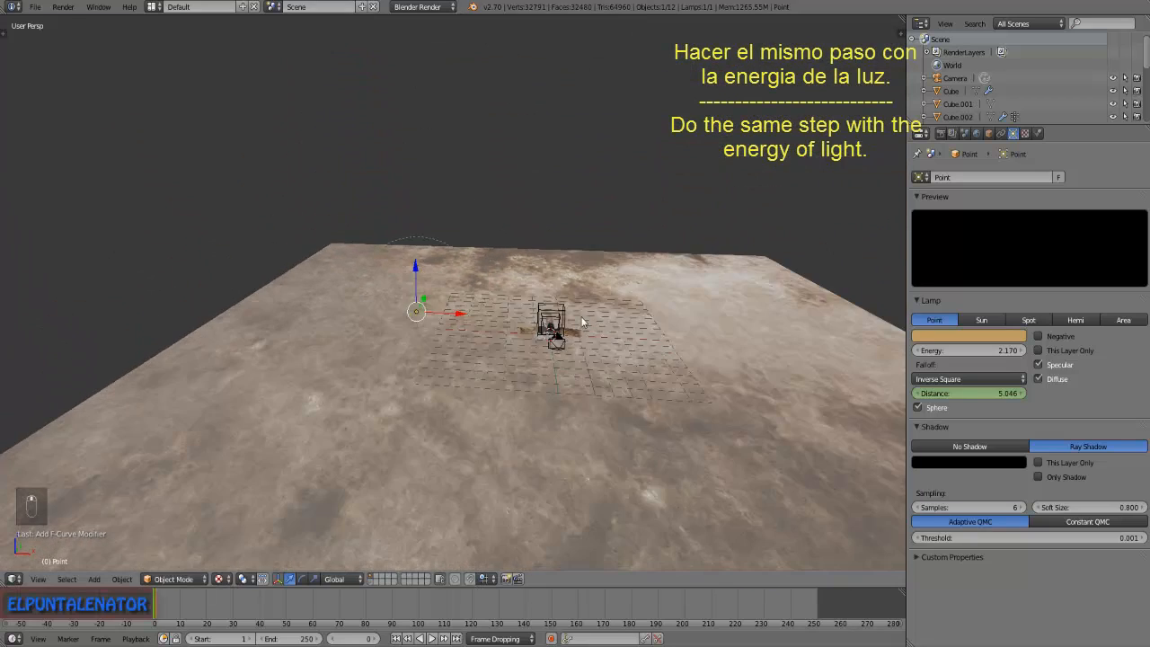
{"action": "scroll", "coordinate": [508, 319], "scroll_direction": "up", "scroll_amount": 5}
Select the point lamp beside the campfire and move it to layer 11.
{"action": "right_click", "coordinate": [515, 321]}
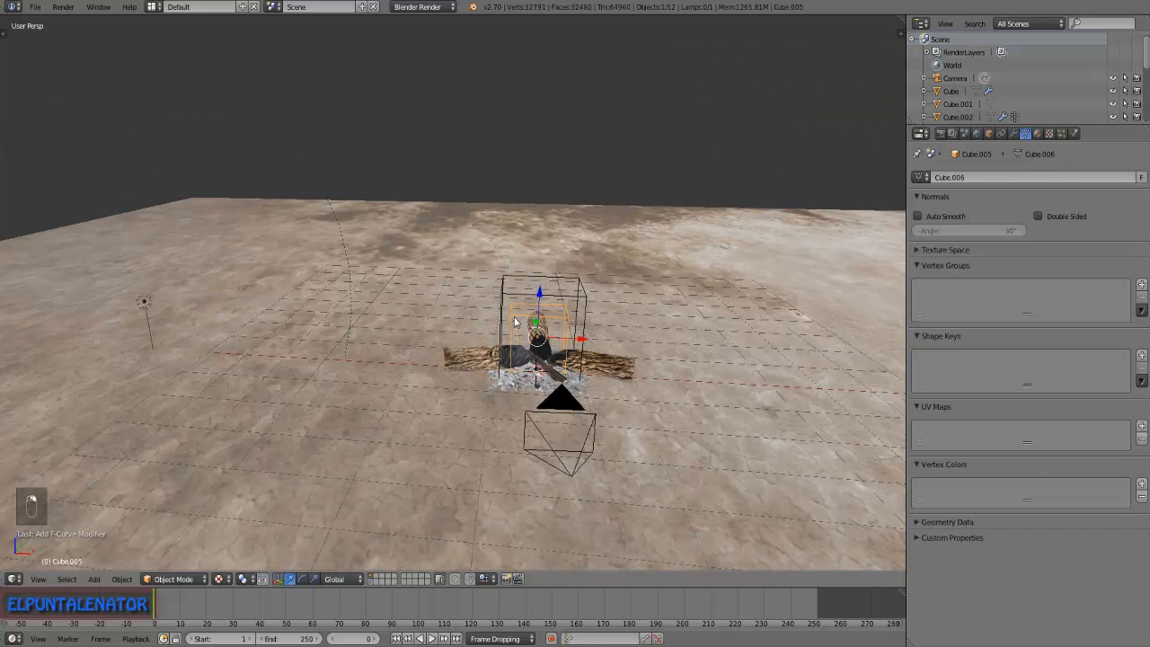
{"action": "scroll", "coordinate": [279, 293], "scroll_direction": "down", "scroll_amount": 4}
{"action": "right_click", "coordinate": [197, 298]}
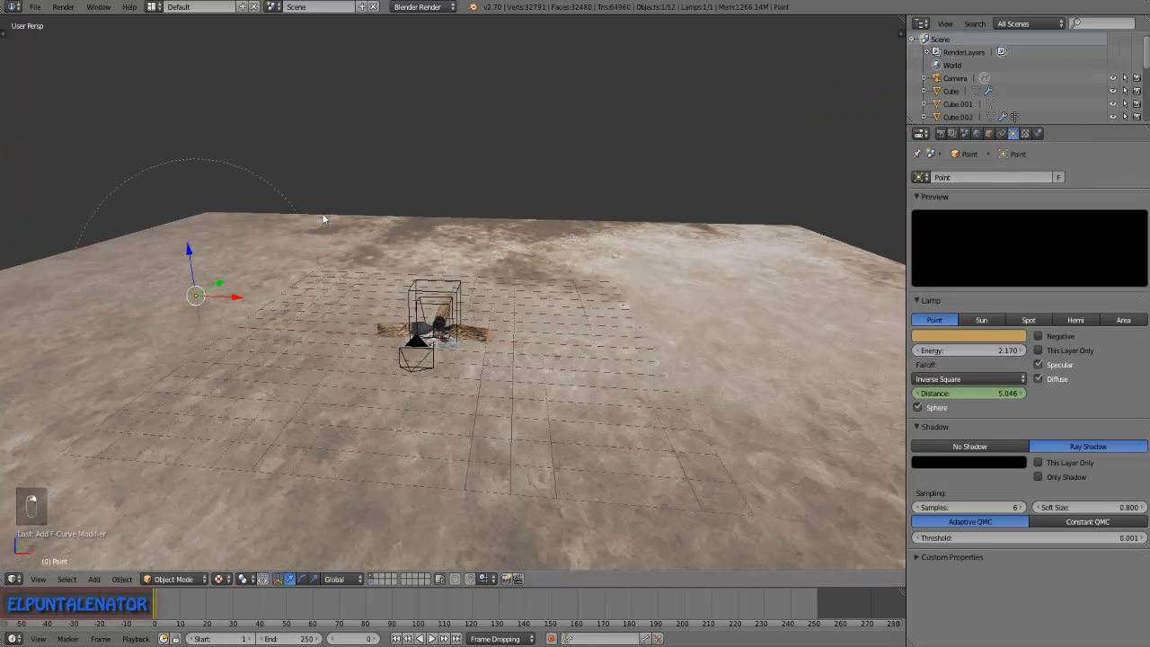
{"action": "key", "text": "m"}
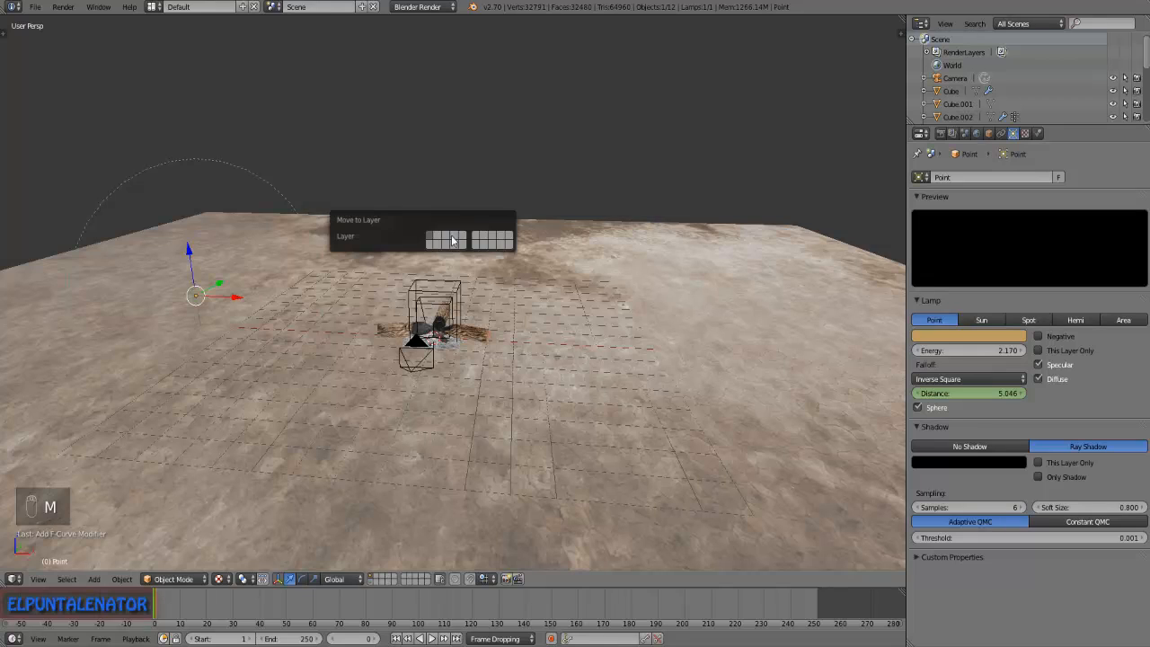
{"action": "left_click", "coordinate": [431, 249]}
{"action": "scroll", "coordinate": [416, 296], "scroll_direction": "up", "scroll_amount": 2}
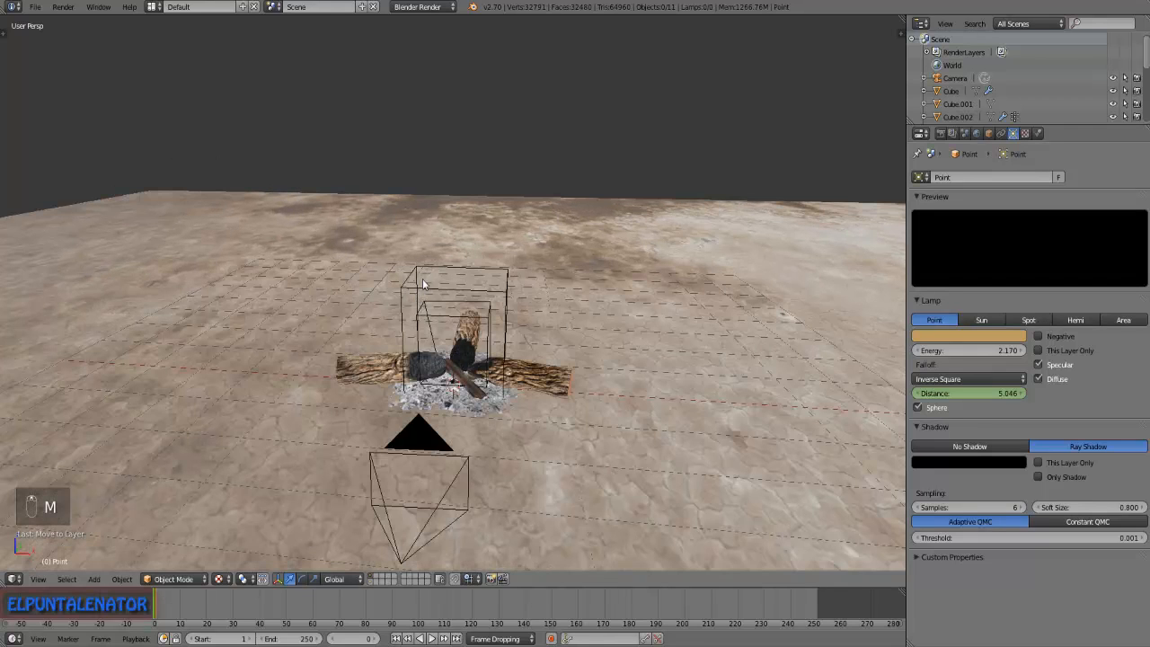
Select the smoke domain around the logs and set its smoke resolution divisions to 80.
{"action": "right_click", "coordinate": [420, 295]}
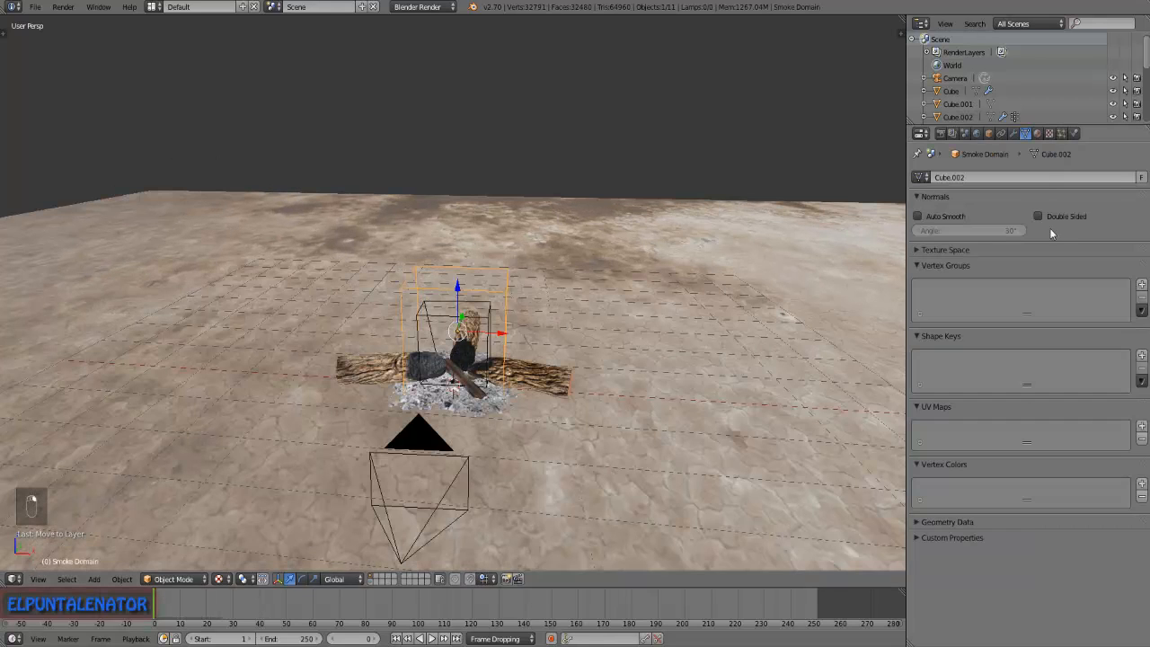
{"action": "left_click", "coordinate": [1036, 133]}
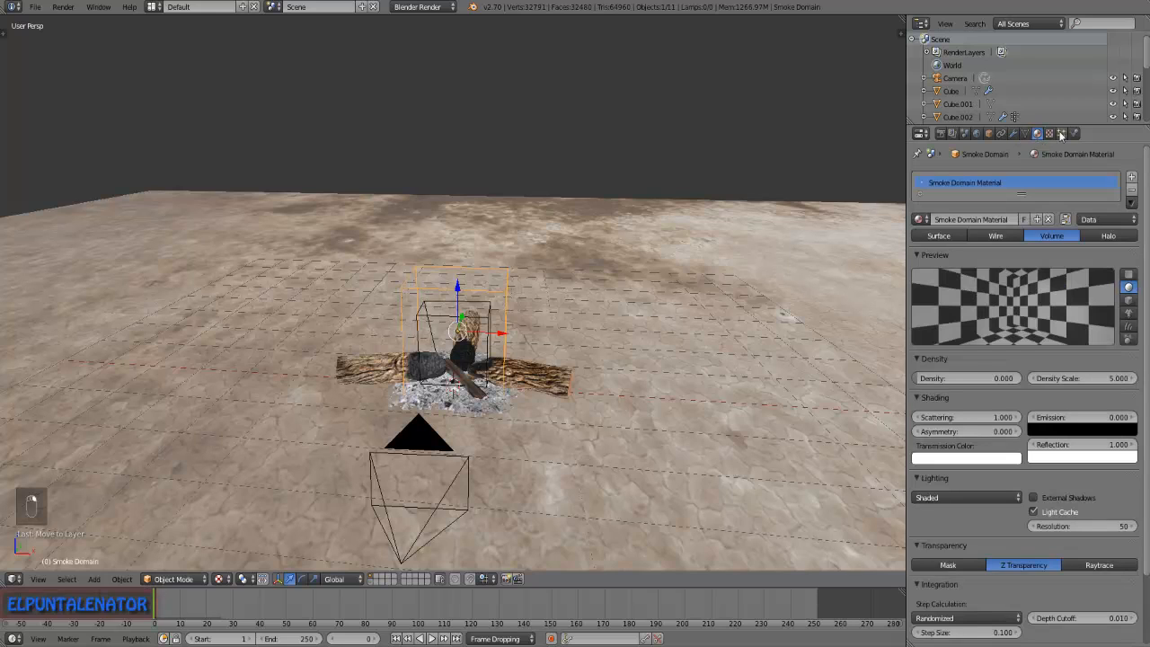
{"action": "left_click", "coordinate": [1074, 133]}
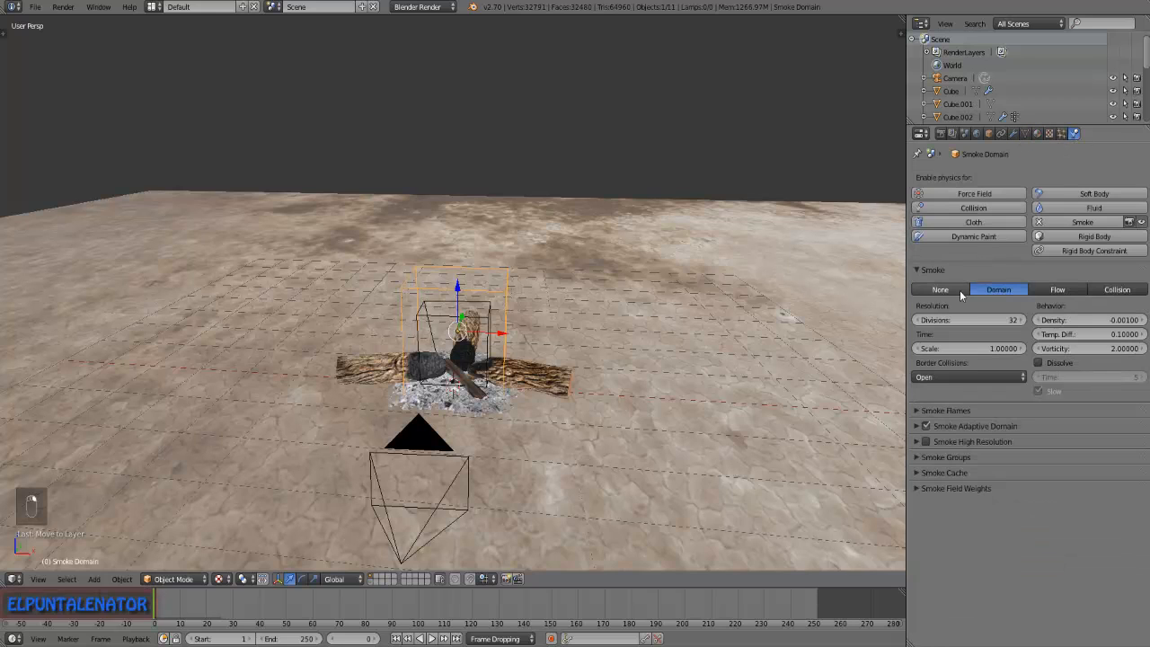
{"action": "left_click", "coordinate": [965, 319]}
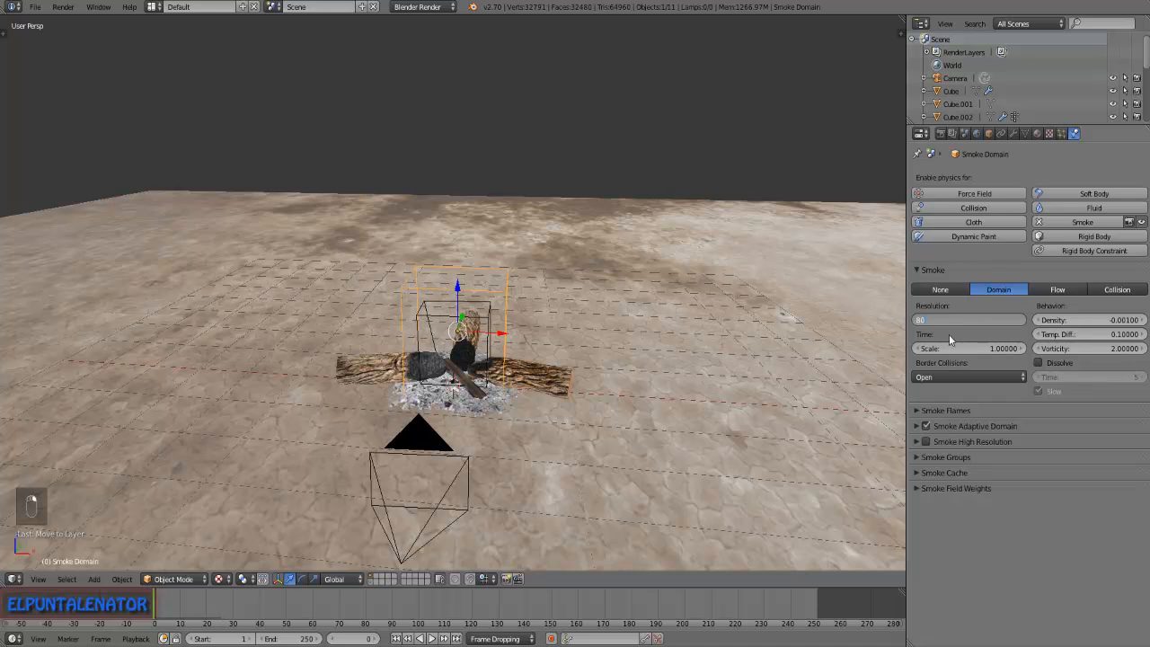
{"action": "type", "text": "80"}
{"action": "key", "text": "Return"}
At frame 20, set the smoke domain's time scale to 1.5 and keyframe it.
{"action": "left_click", "coordinate": [206, 609]}
{"action": "left_click", "coordinate": [976, 348]}
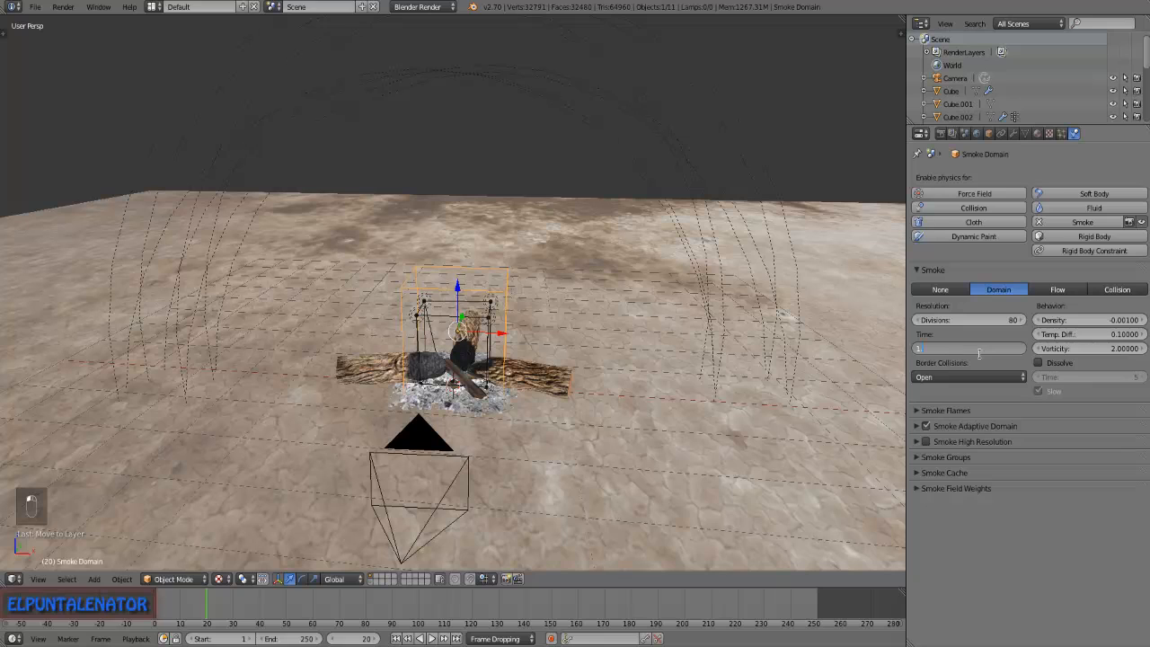
{"action": "type", "text": "1.5"}
{"action": "key", "text": "Return"}
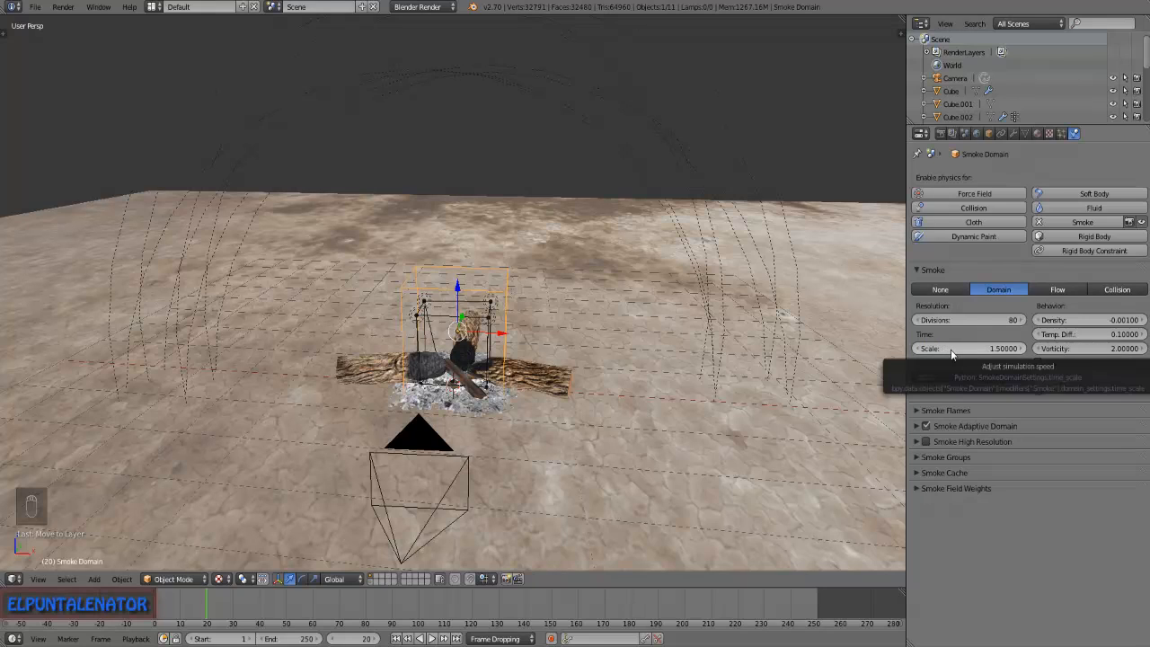
{"action": "key", "text": "i"}
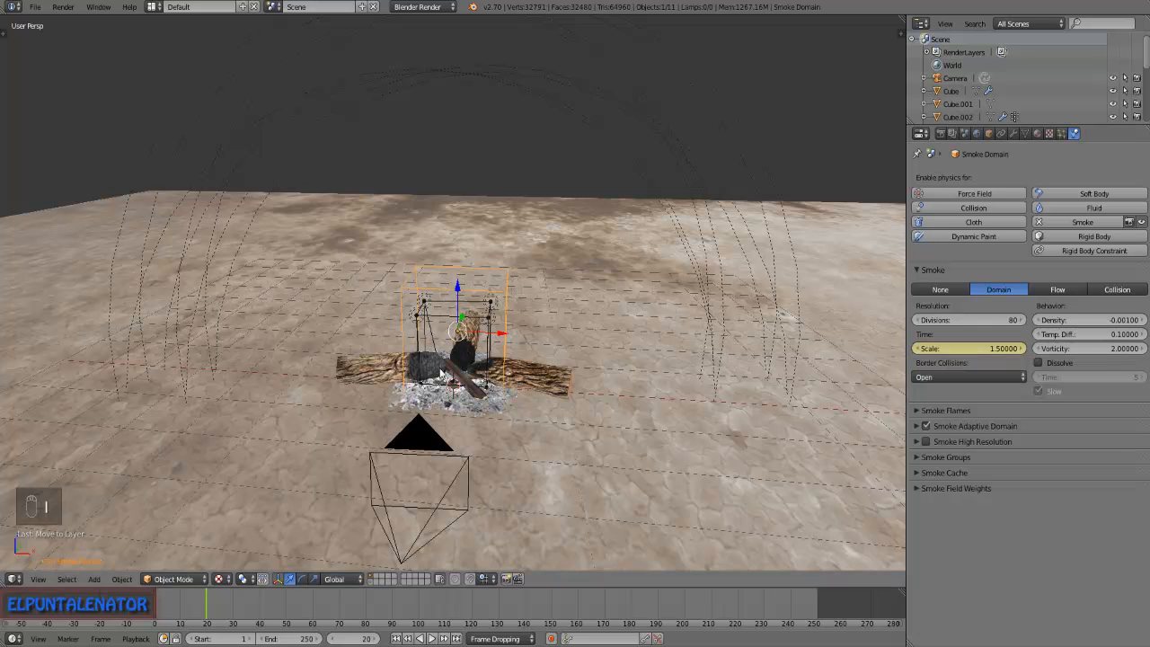
At frame 30, set the smoke domain's time scale to 0.5 and keyframe it.
{"action": "scroll", "coordinate": [464, 352], "scroll_direction": "up", "scroll_amount": 4}
{"action": "scroll", "coordinate": [464, 351], "scroll_direction": "up", "scroll_amount": 2}
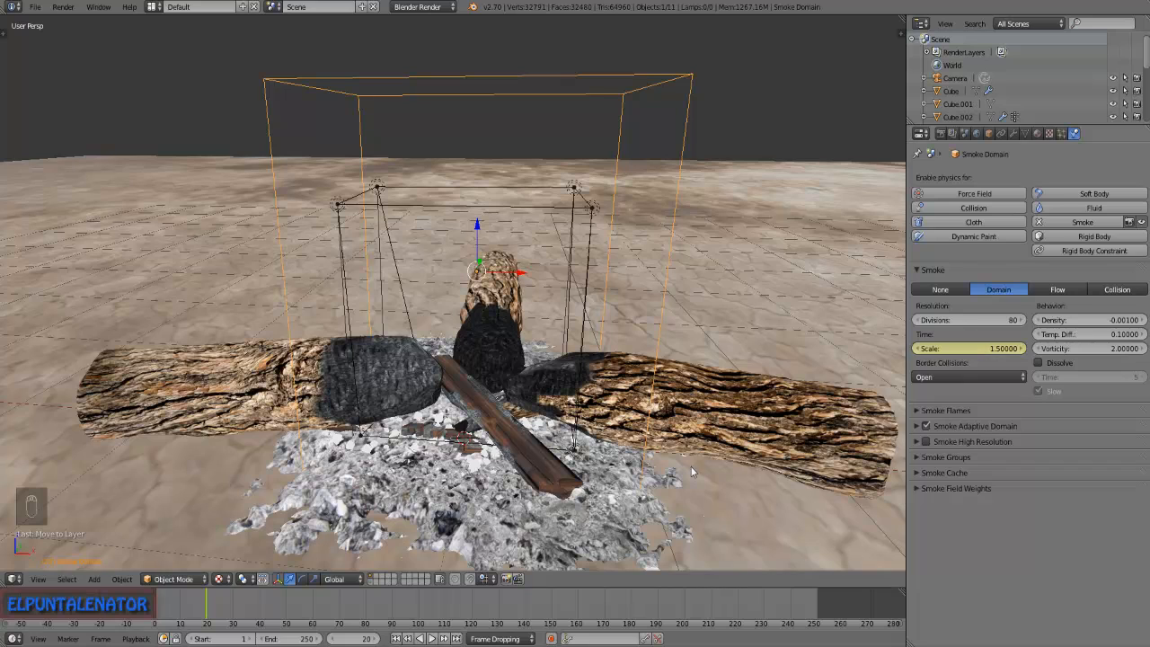
{"action": "left_click", "coordinate": [231, 604]}
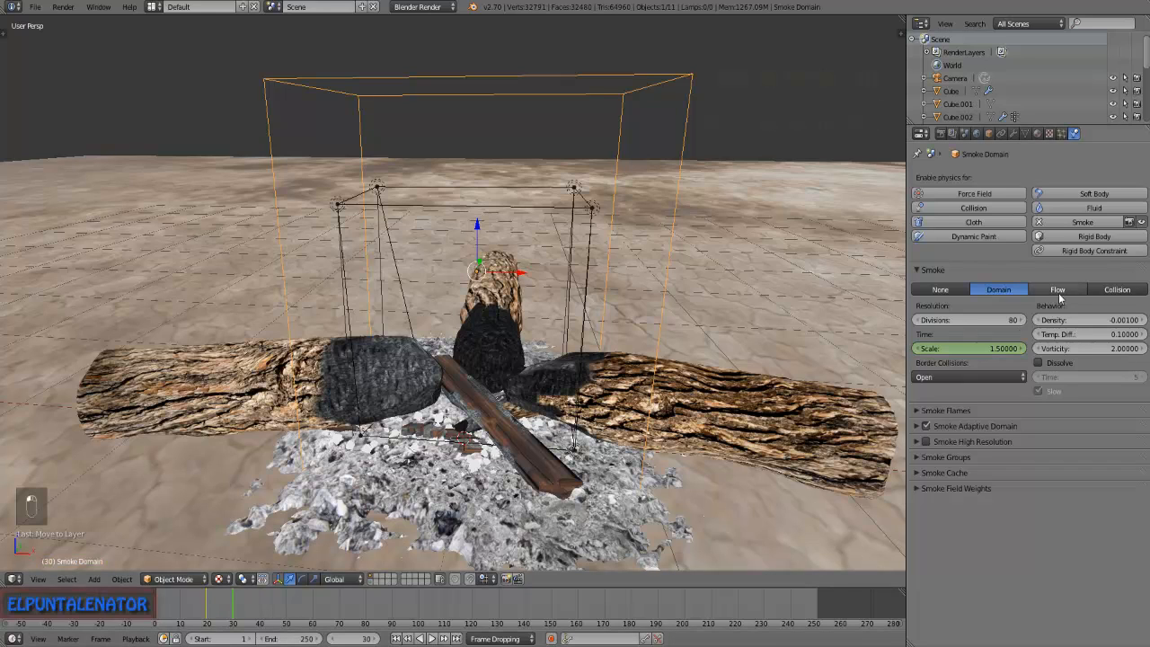
{"action": "left_click", "coordinate": [977, 347]}
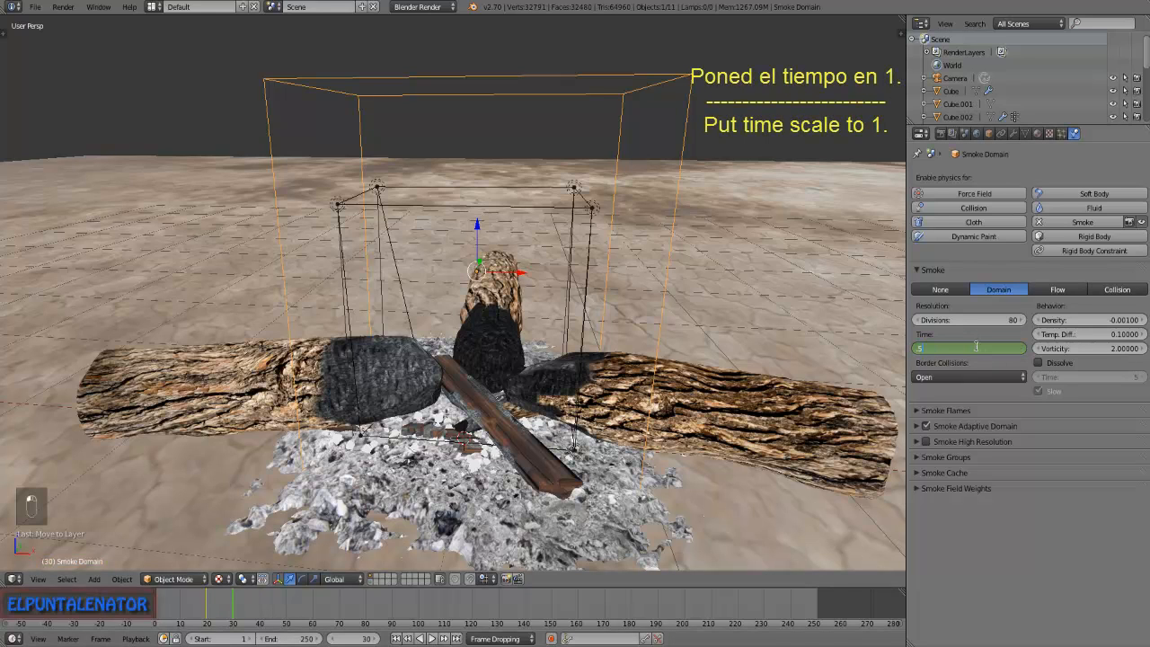
{"action": "key", "text": "Return"}
{"action": "key", "text": "i"}
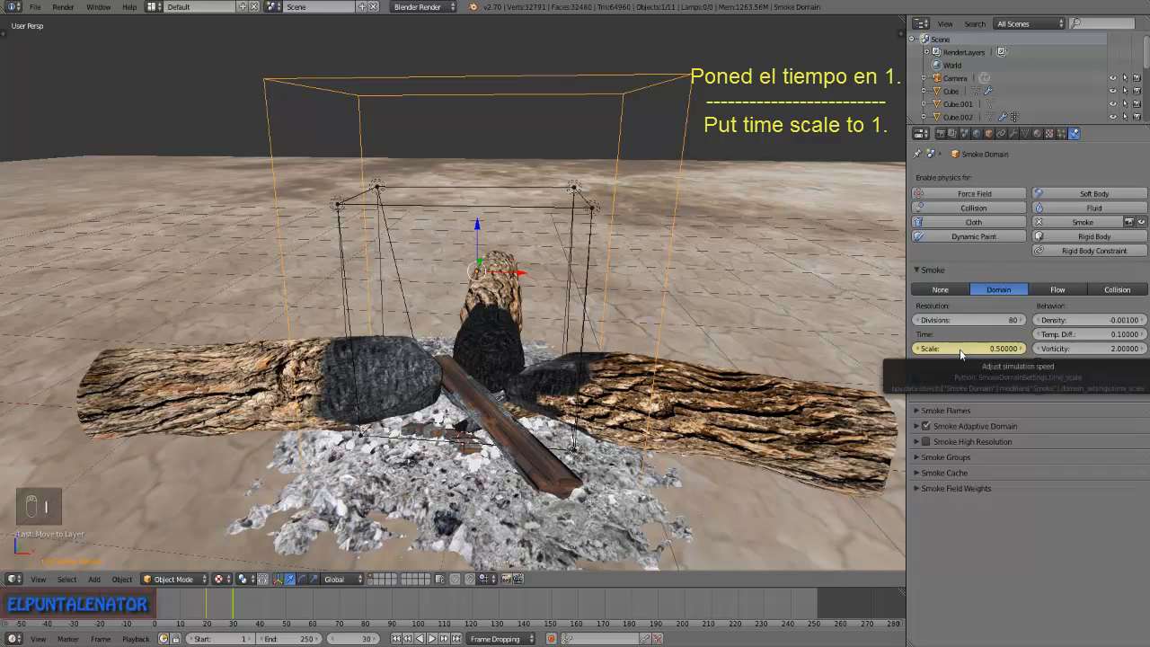
Set the smoke domain's behavior density to 0.5 and its vorticity to 4.
{"action": "left_click", "coordinate": [1093, 319]}
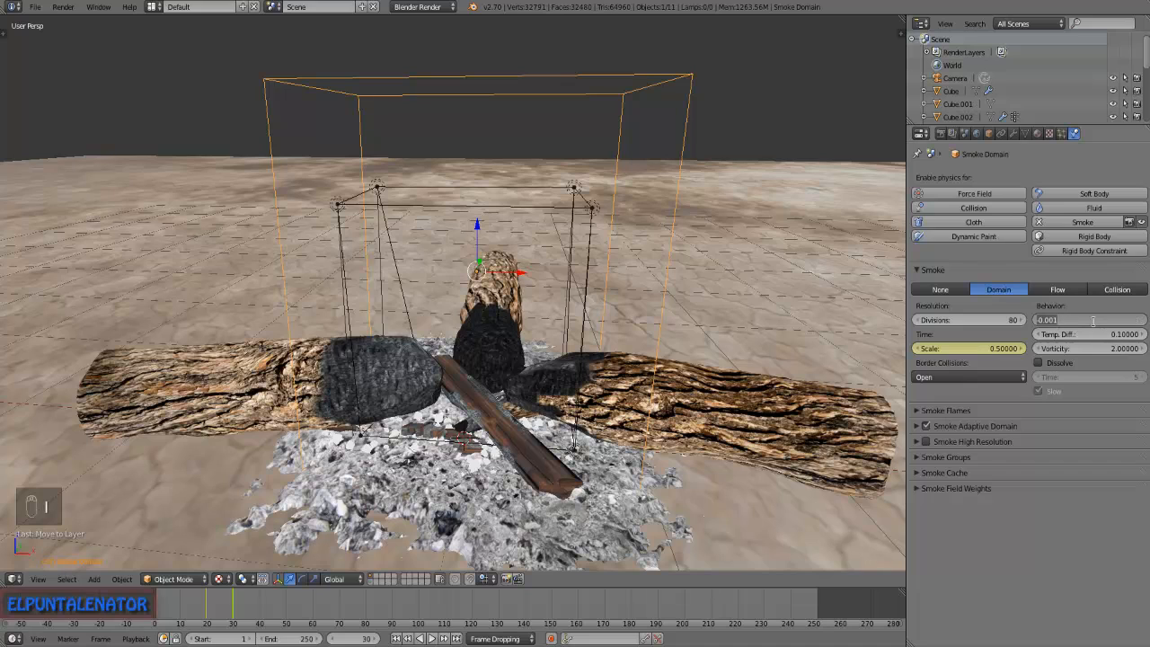
{"action": "key", "text": "BackSpace"}
{"action": "type", "text": ".5"}
{"action": "key", "text": "Return"}
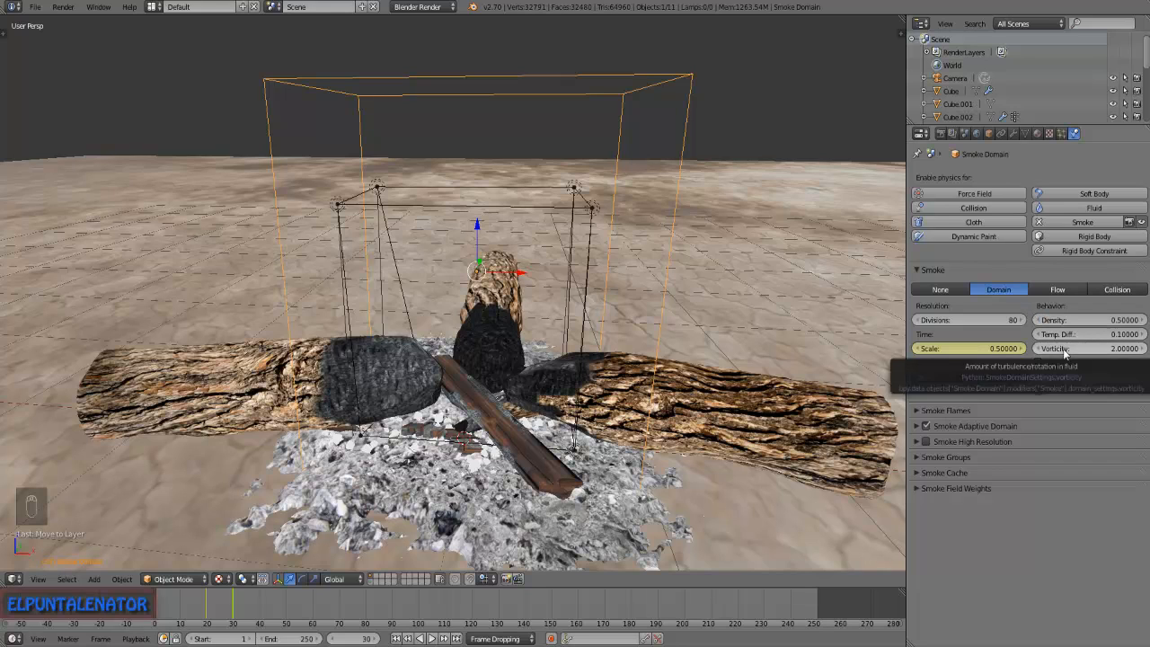
{"action": "left_click", "coordinate": [1062, 348]}
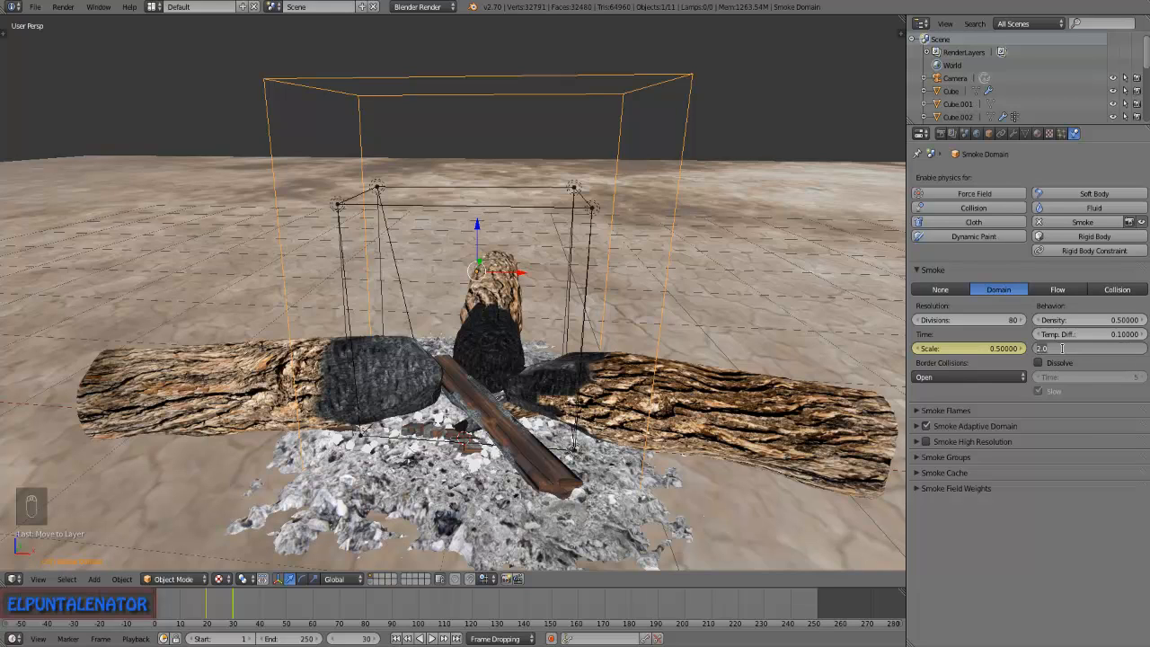
{"action": "type", "text": "4"}
{"action": "key", "text": "Return"}
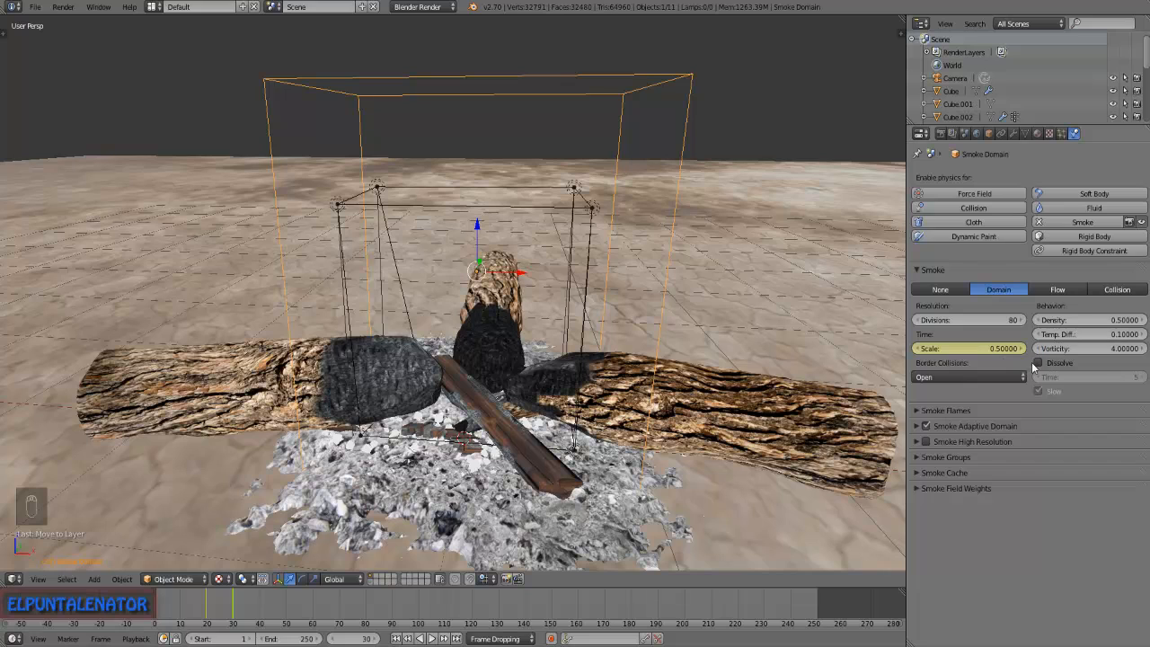
Enable Dissolve on the smoke domain with a time of 3 and turn on Smoke High Resolution.
{"action": "left_click", "coordinate": [1039, 363]}
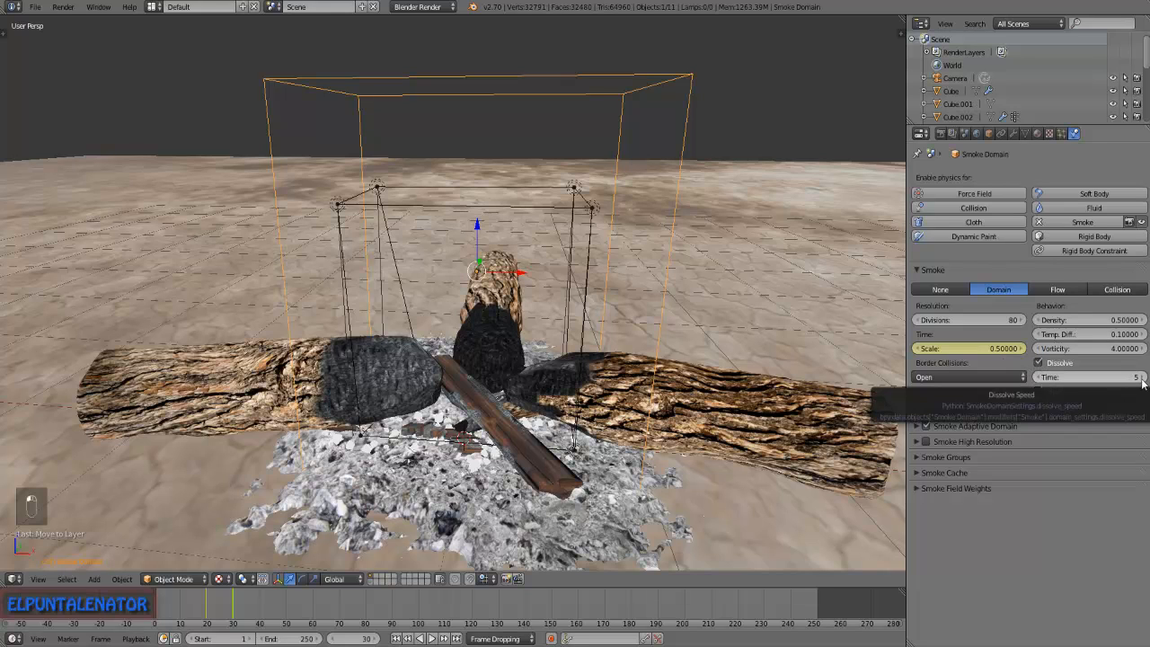
{"action": "left_click", "coordinate": [1142, 377]}
{"action": "left_click", "coordinate": [1141, 377]}
{"action": "left_click", "coordinate": [1141, 377]}
{"action": "left_click", "coordinate": [1142, 377]}
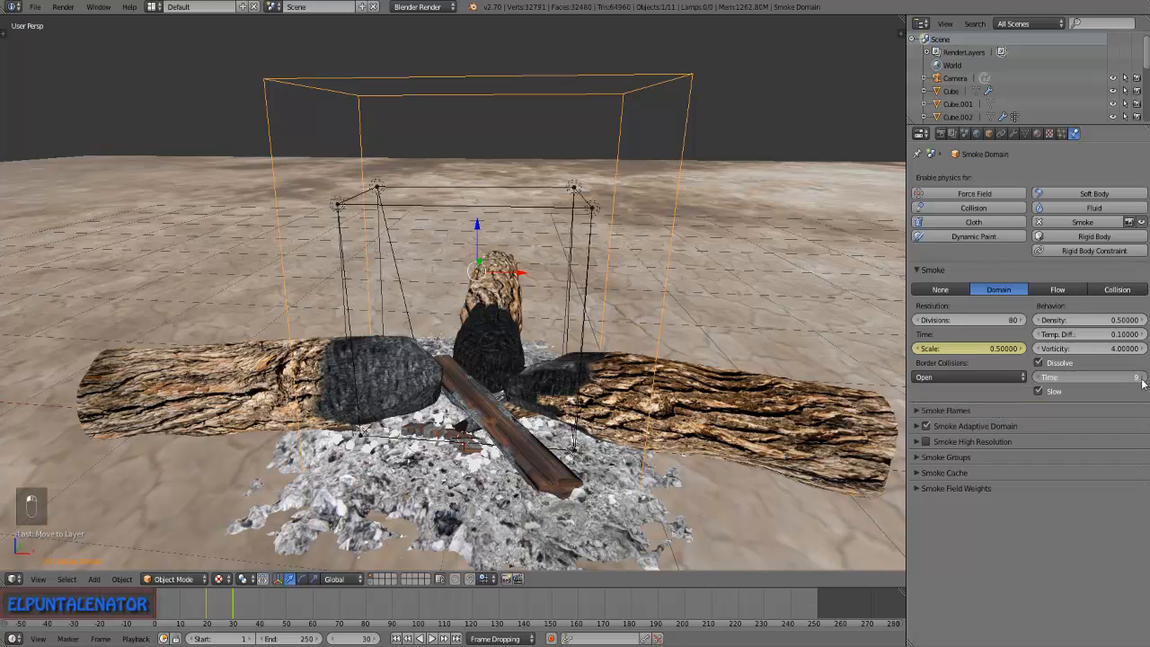
{"action": "left_click", "coordinate": [1141, 377]}
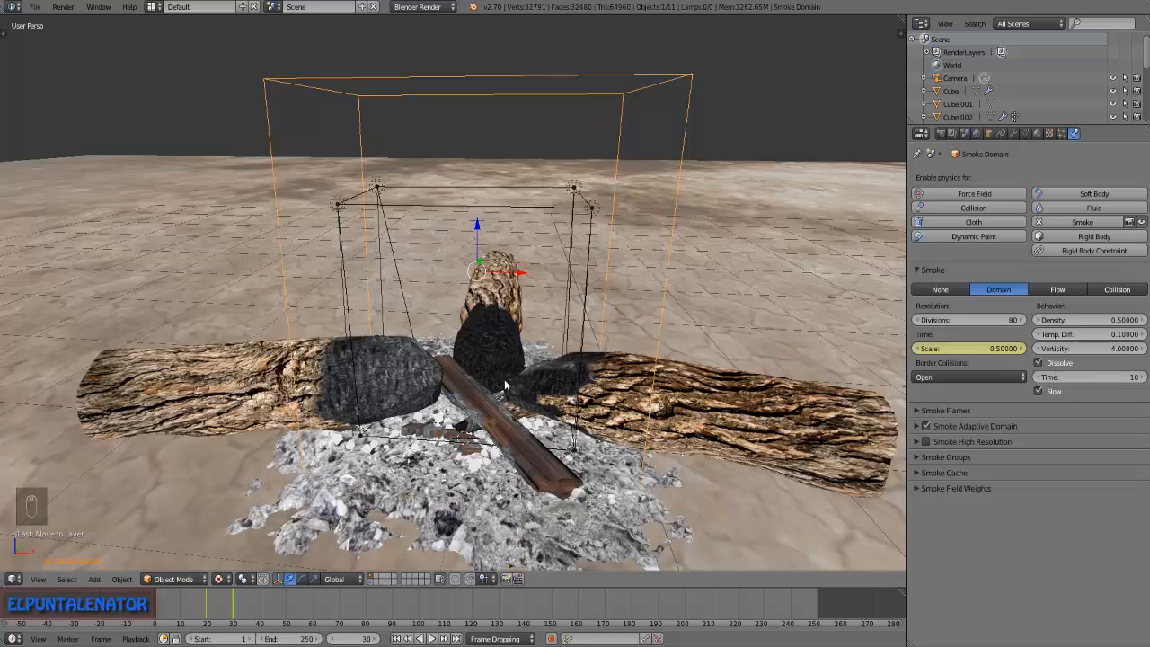
{"action": "middle_click_drag", "start_coordinate": [504, 379], "coordinate": [415, 280]}
{"action": "scroll", "coordinate": [418, 287], "scroll_direction": "up", "scroll_amount": 3}
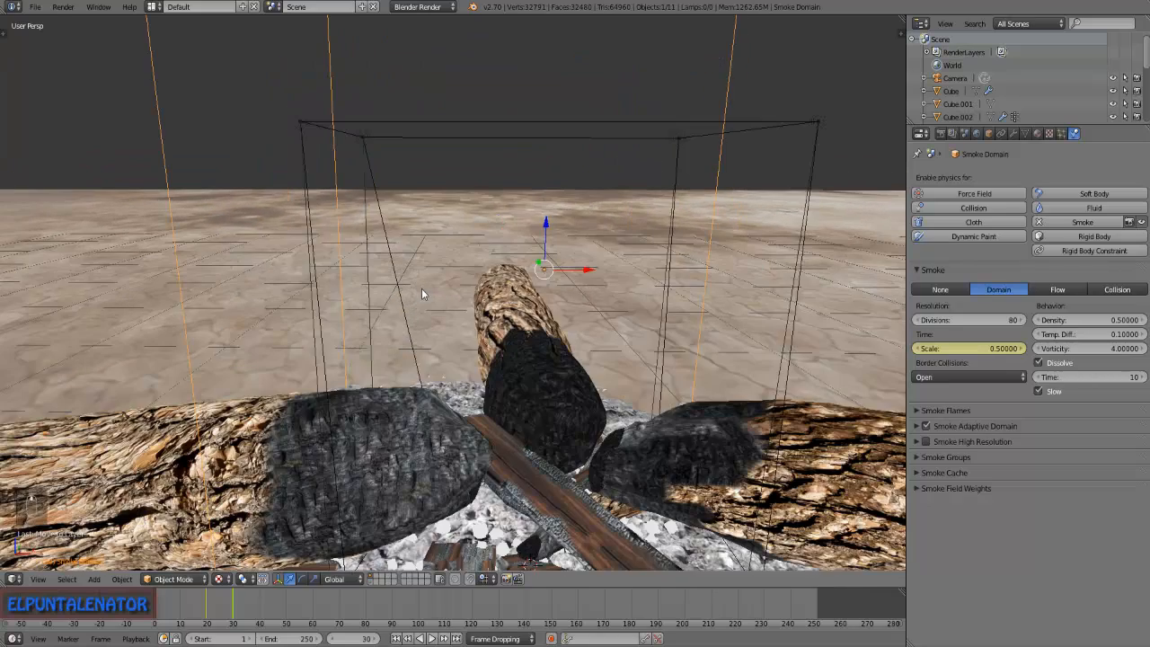
{"action": "scroll", "coordinate": [415, 295], "scroll_direction": "down", "scroll_amount": 3}
{"action": "left_click", "coordinate": [1038, 377]}
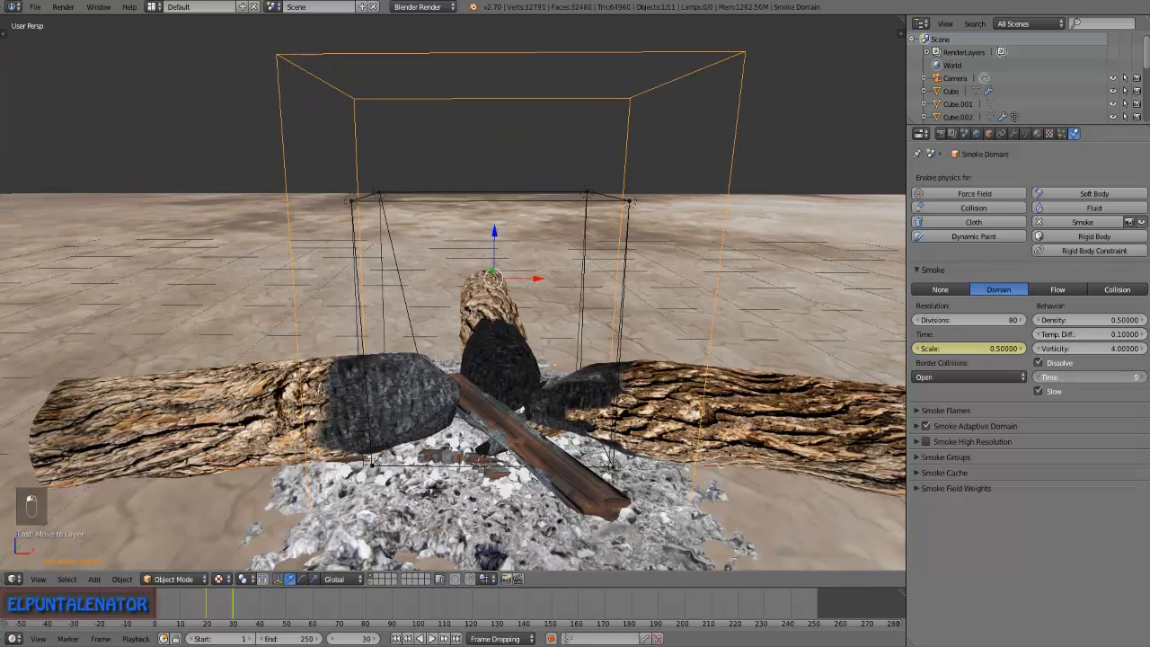
{"action": "left_click", "coordinate": [1039, 377]}
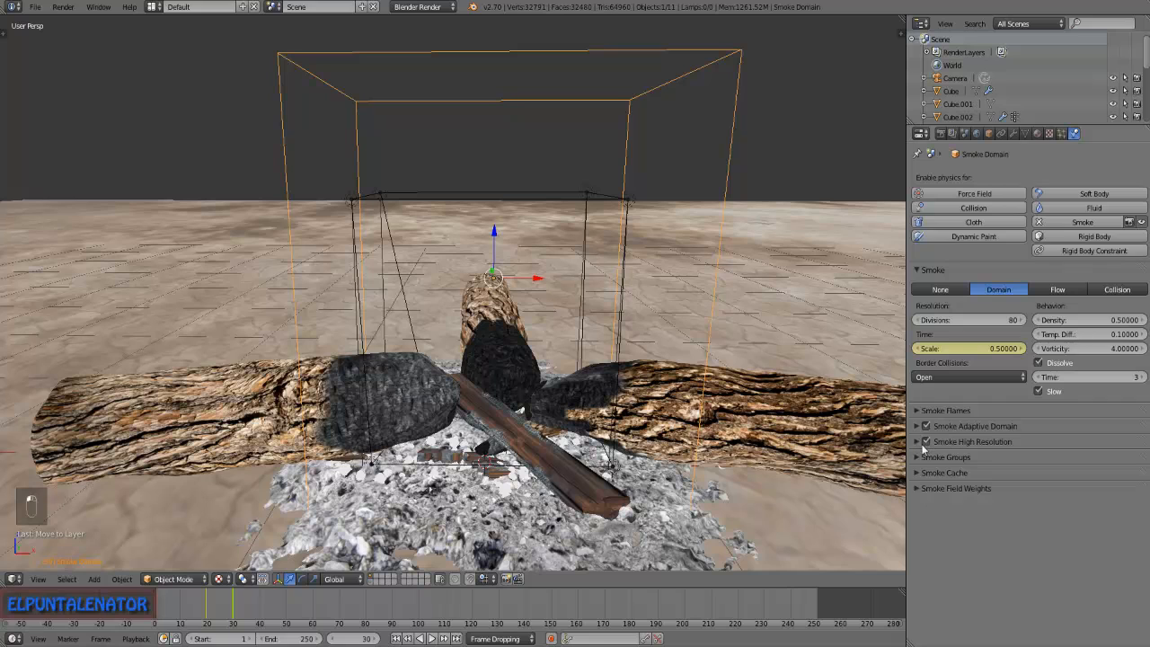
Expand the Smoke High Resolution settings and run the fire simulation from the start of the timeline to frame 63.
{"action": "left_click", "coordinate": [916, 442]}
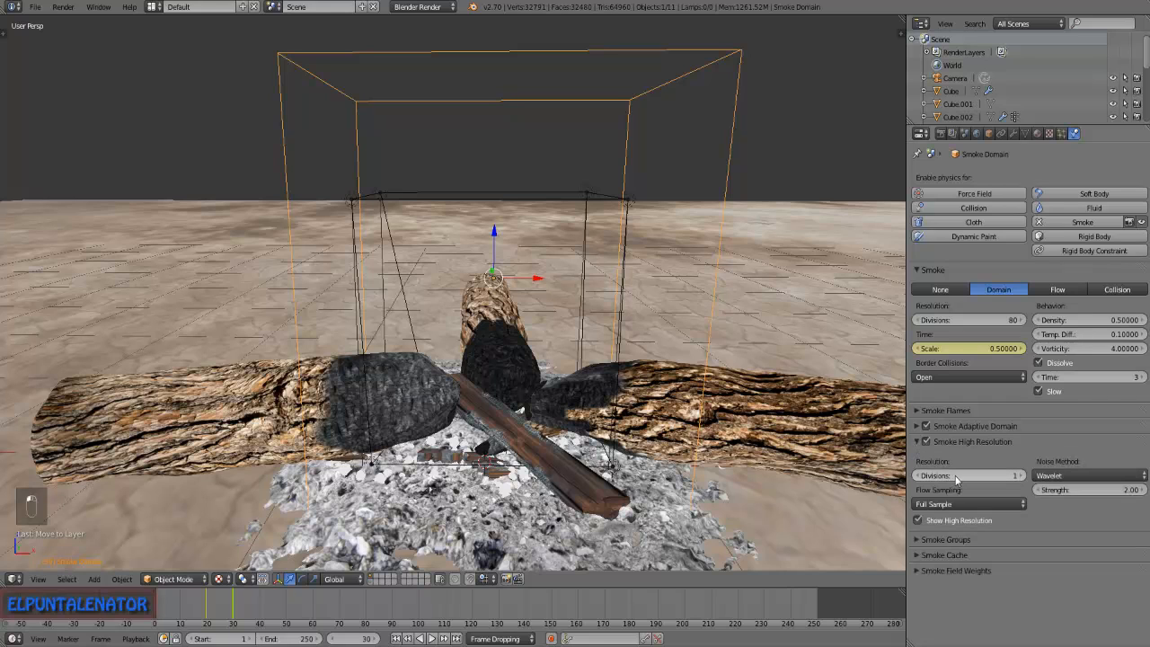
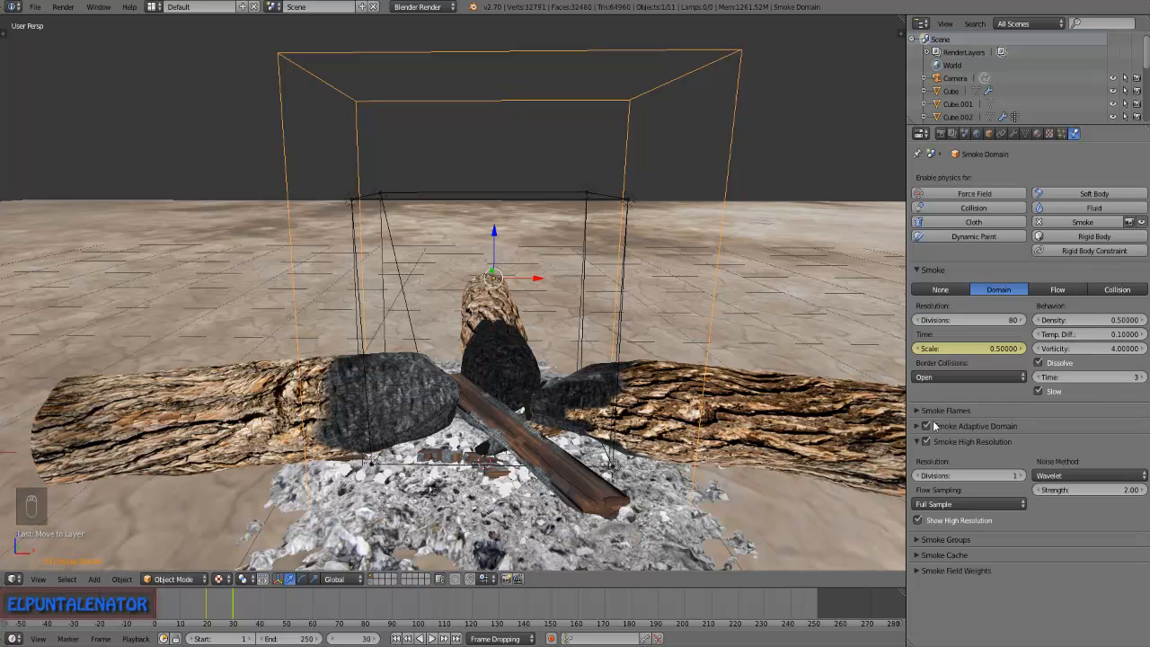
{"action": "left_click", "coordinate": [147, 607]}
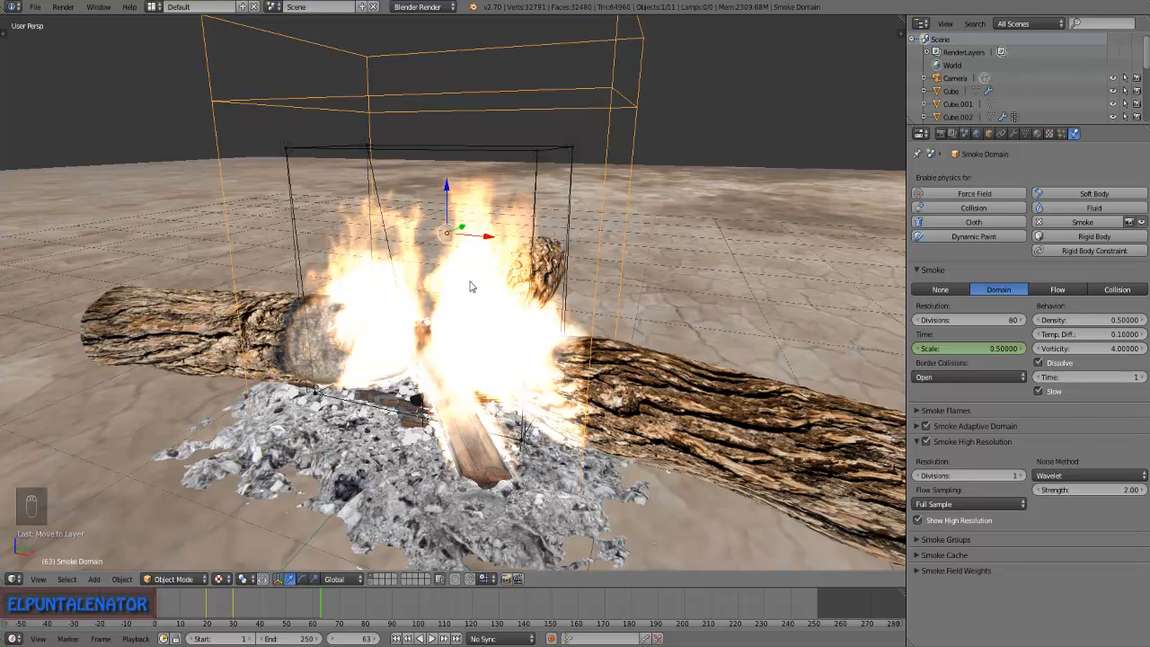
{"action": "middle_click_drag", "start_coordinate": [477, 281], "coordinate": [485, 278]}
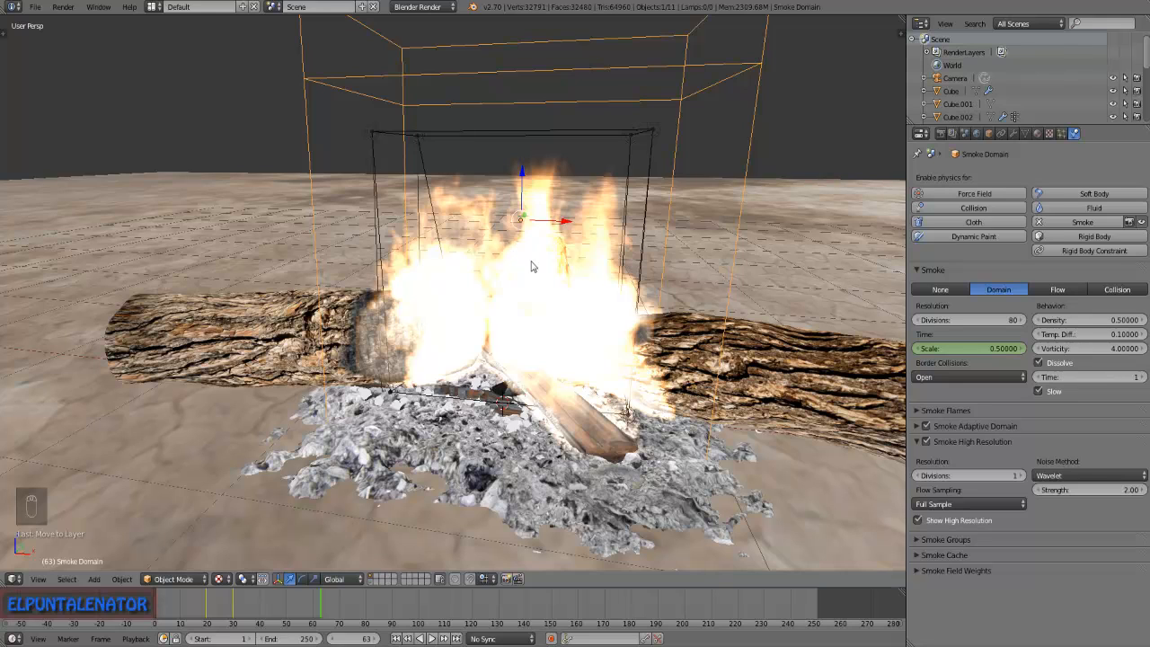
In the Smoke Domain Material, set the density scale to 1 and the scattering to 3.
{"action": "left_click", "coordinate": [1037, 133]}
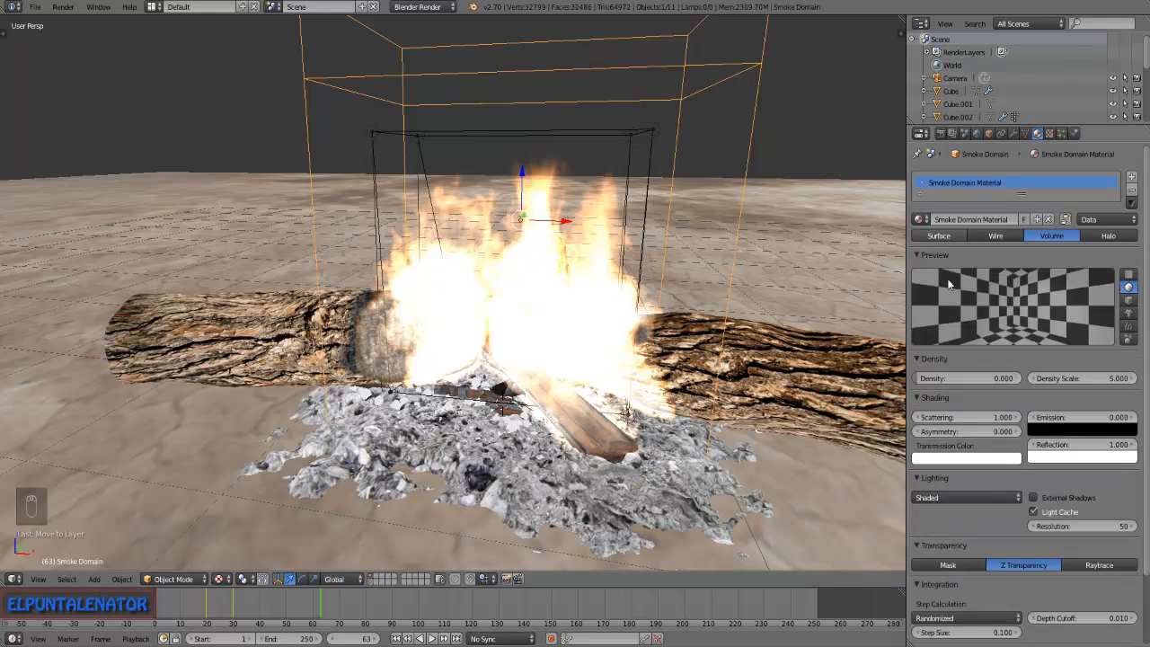
{"action": "left_click", "coordinate": [1058, 378]}
{"action": "key", "text": "Return"}
{"action": "left_click", "coordinate": [959, 417]}
{"action": "type", "text": "3"}
{"action": "key", "text": "Return"}
Render frame 63 and examine the flames and logs in the result.
{"action": "scroll", "coordinate": [413, 266], "scroll_direction": "down", "scroll_amount": 2}
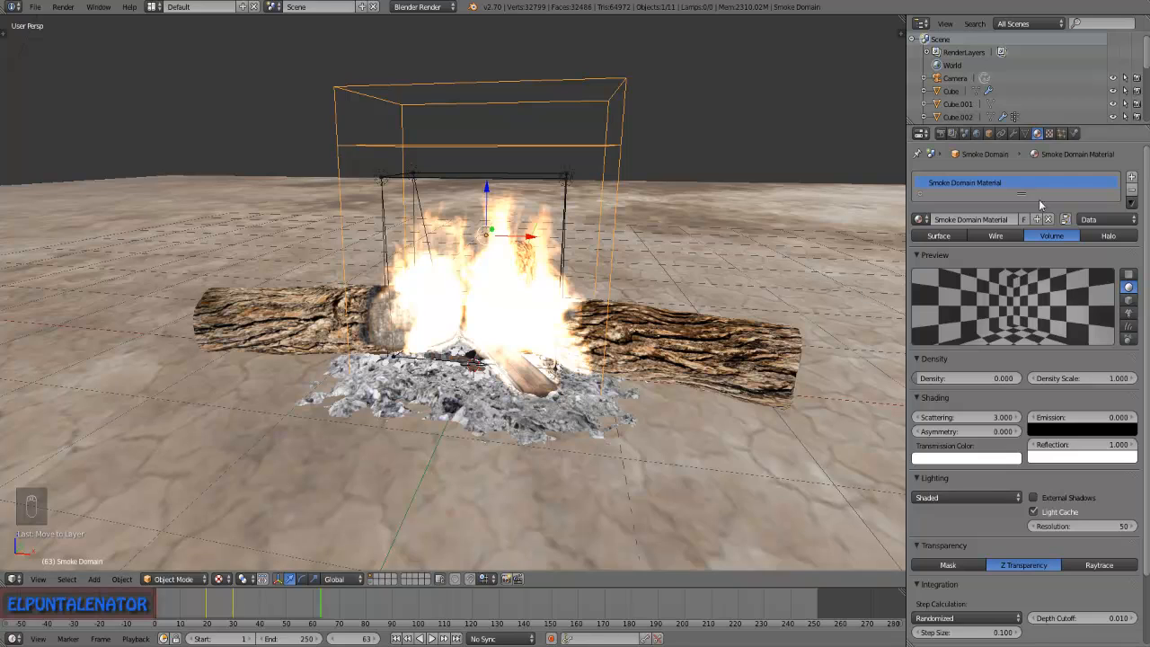
{"action": "key", "text": "F12"}
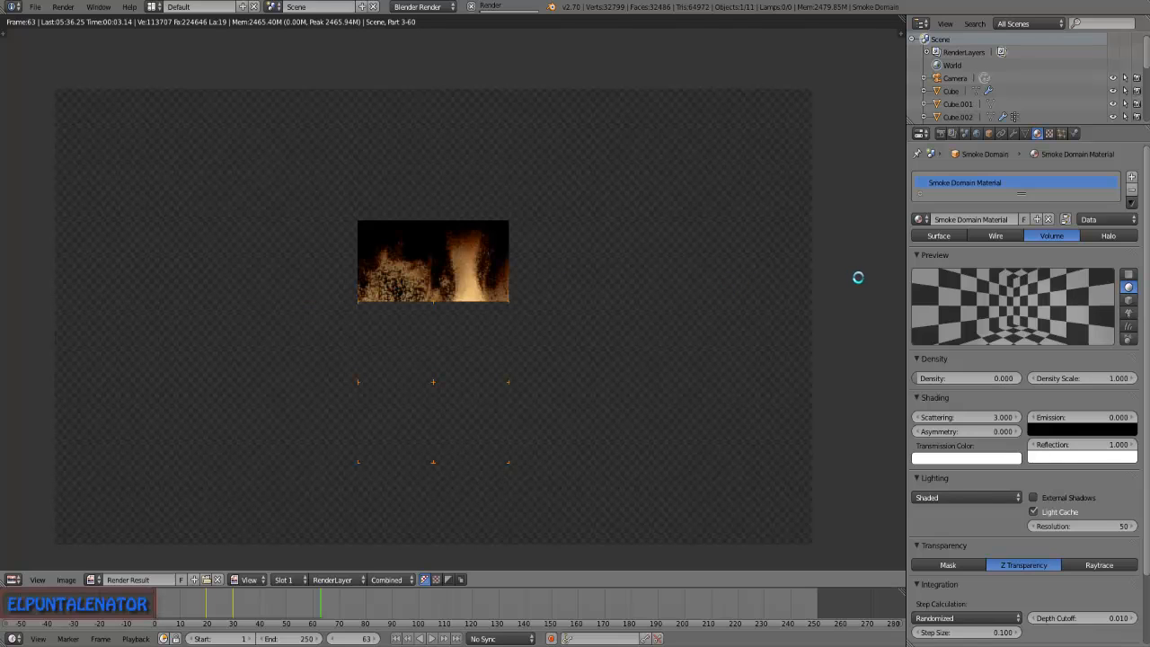
{"action": "scroll", "coordinate": [857, 276], "scroll_direction": "up", "scroll_amount": 1}
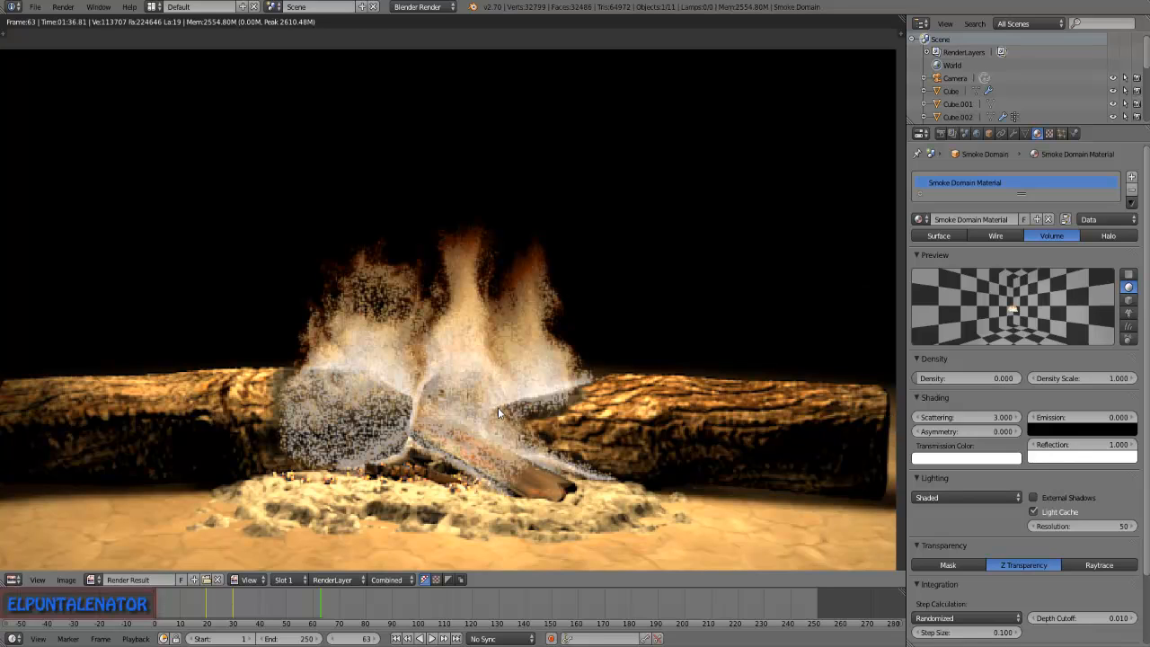
{"action": "scroll", "coordinate": [498, 406], "scroll_direction": "down", "scroll_amount": 2}
{"action": "scroll", "coordinate": [470, 393], "scroll_direction": "up", "scroll_amount": 2}
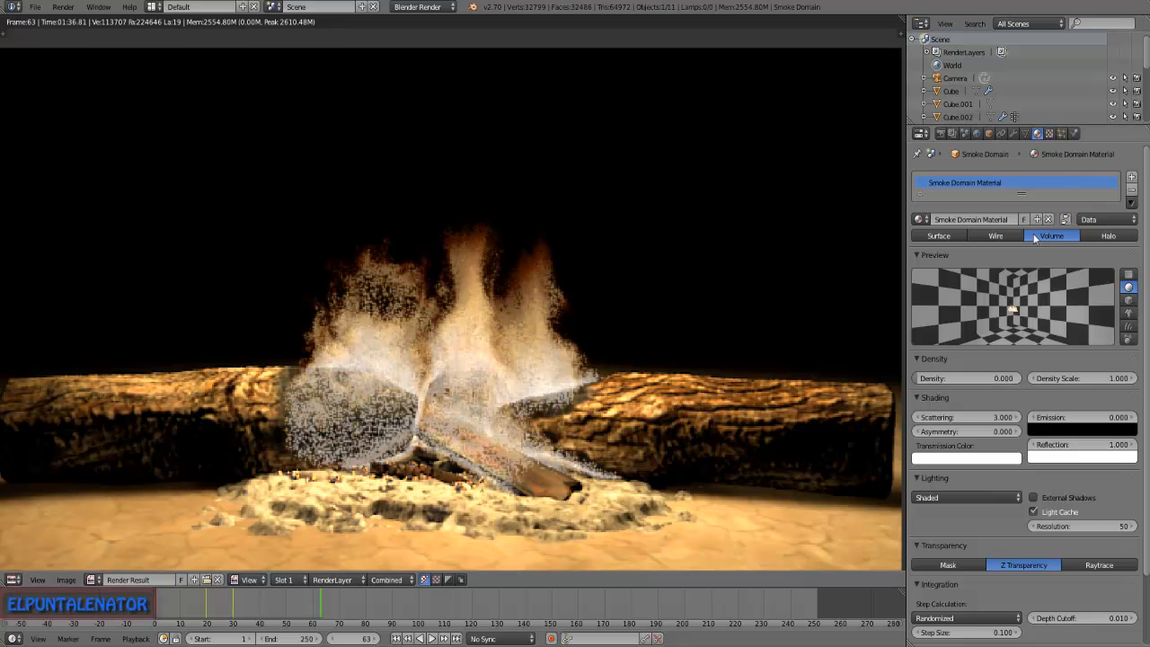
Select the smoke domain's Flame texture and preview both texture and material on a flat plane.
{"action": "left_click", "coordinate": [1049, 134]}
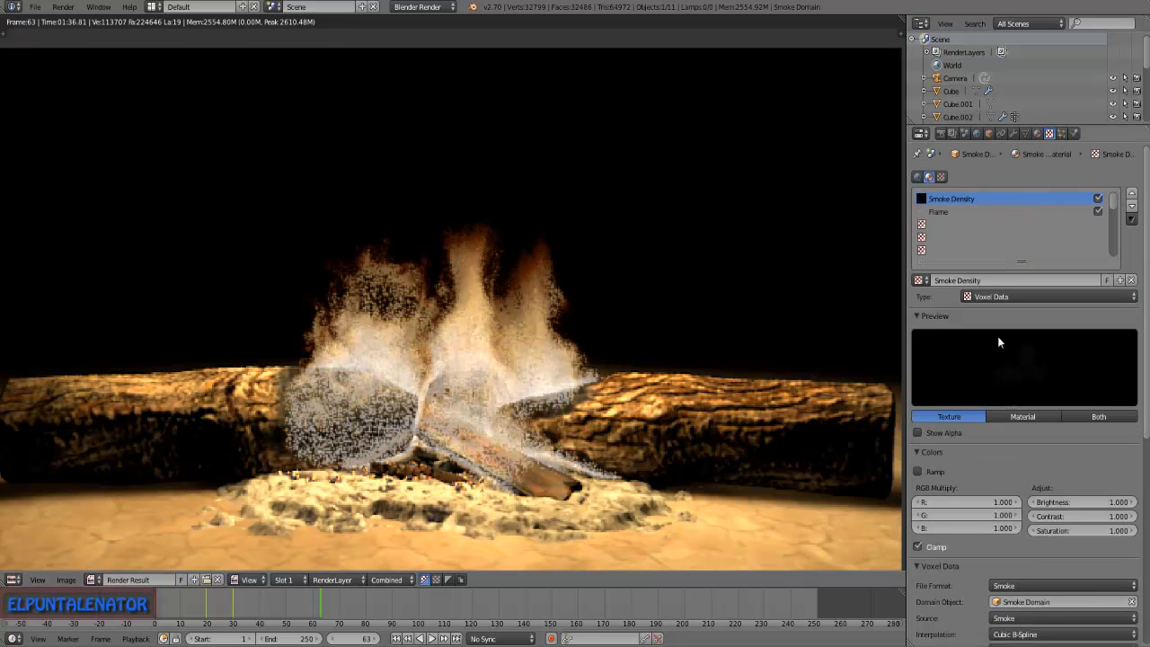
{"action": "left_click", "coordinate": [939, 212]}
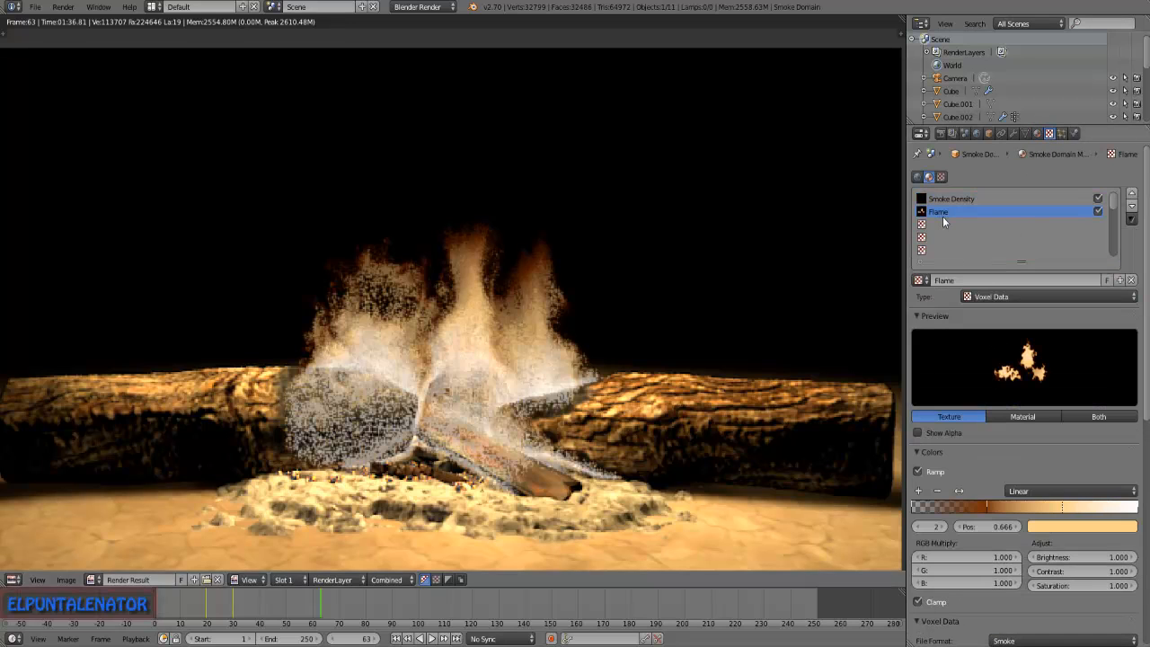
{"action": "left_click", "coordinate": [1100, 419]}
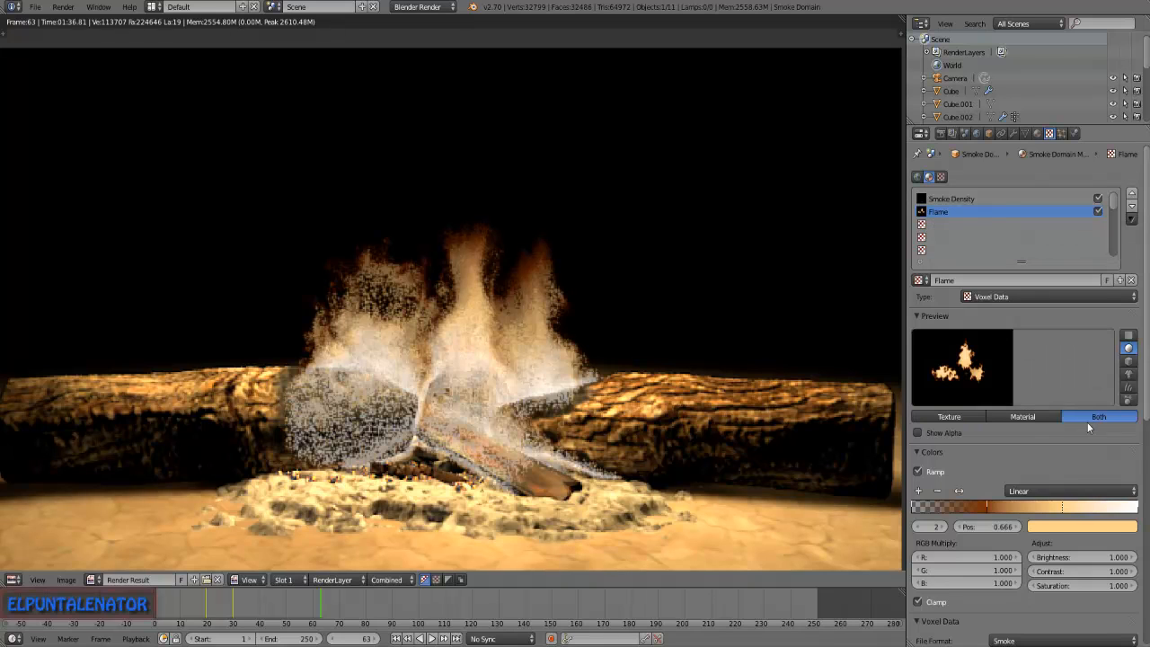
{"action": "left_click", "coordinate": [1128, 335]}
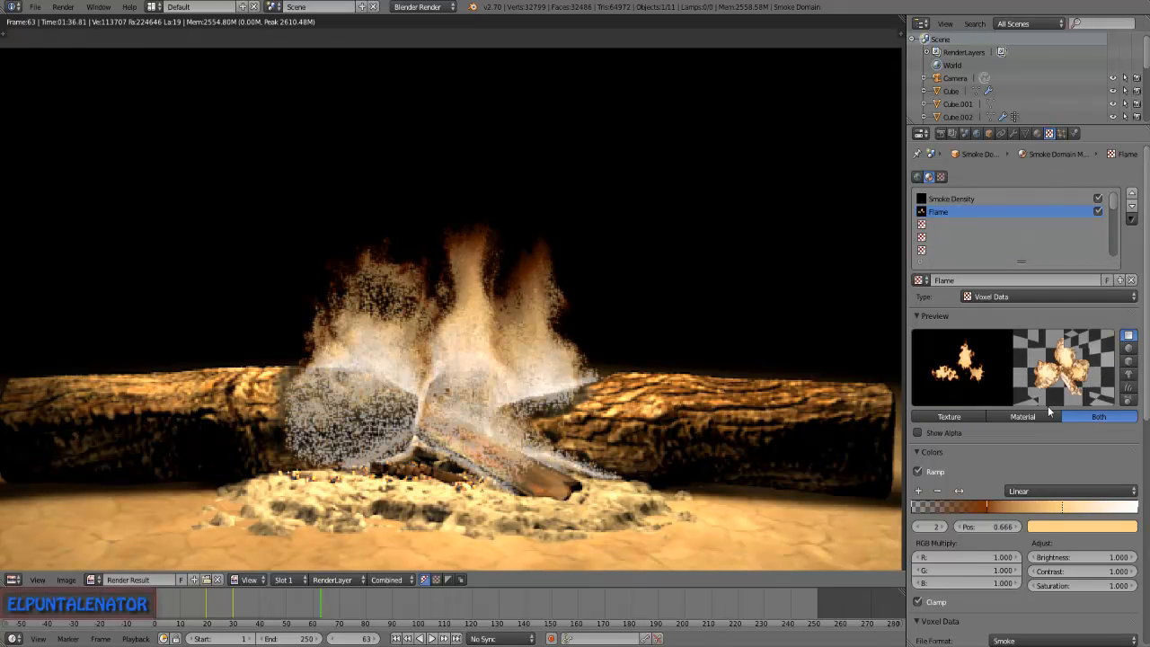
Set the Flame texture's voxel data interpolation to Linear.
{"action": "scroll", "coordinate": [1023, 444], "scroll_direction": "down", "scroll_amount": 5}
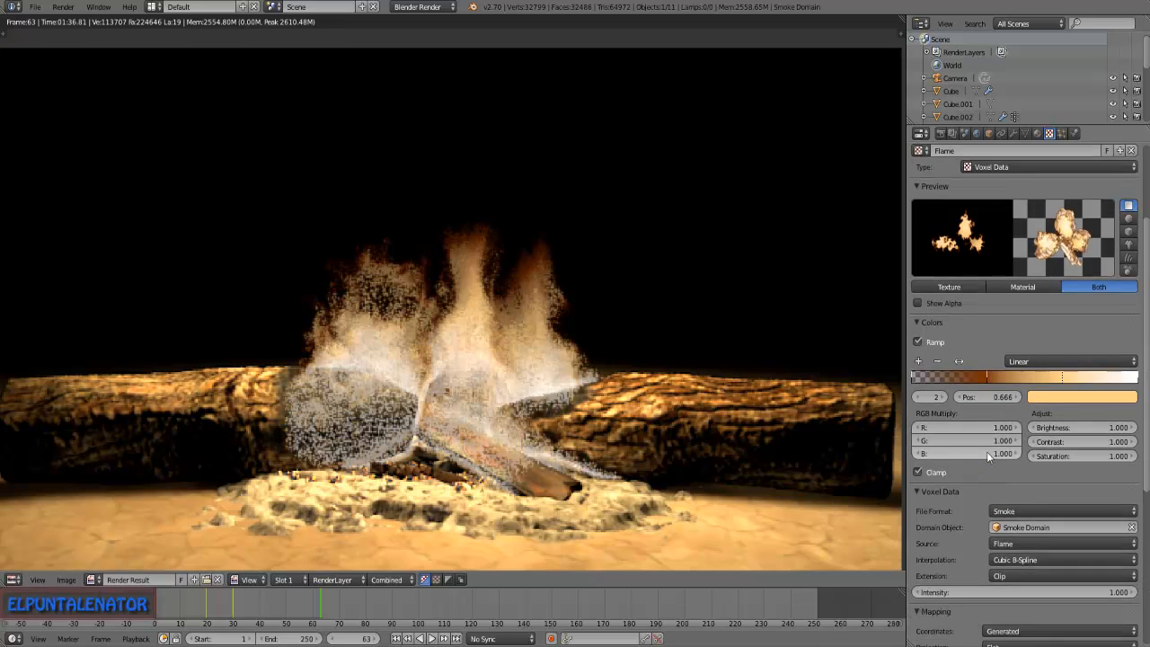
{"action": "left_click", "coordinate": [1005, 510]}
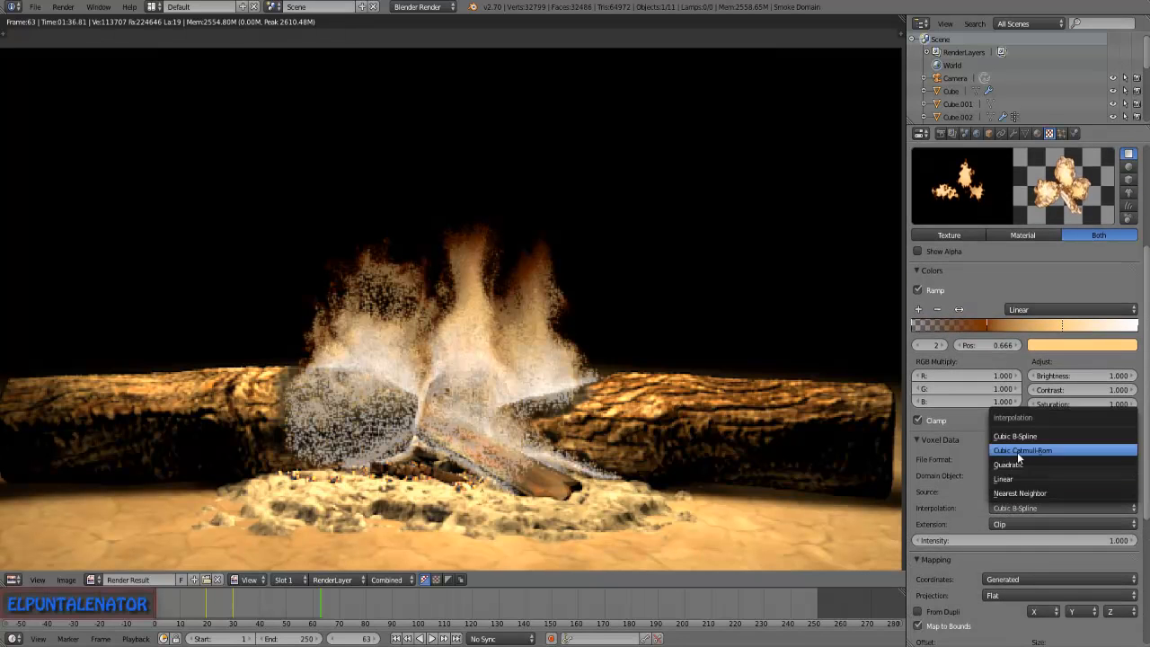
{"action": "left_click", "coordinate": [1030, 480]}
Set the Flame texture's density influence to 2 and its emission influence to 10.
{"action": "scroll", "coordinate": [969, 492], "scroll_direction": "down", "scroll_amount": 6}
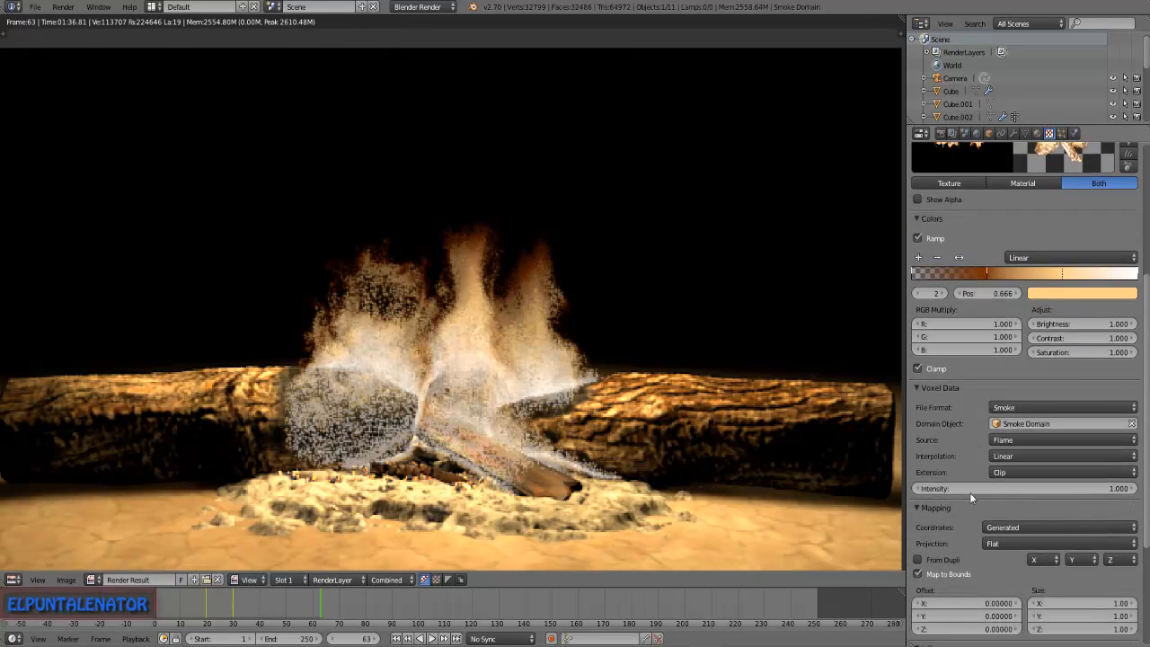
{"action": "left_click", "coordinate": [969, 492]}
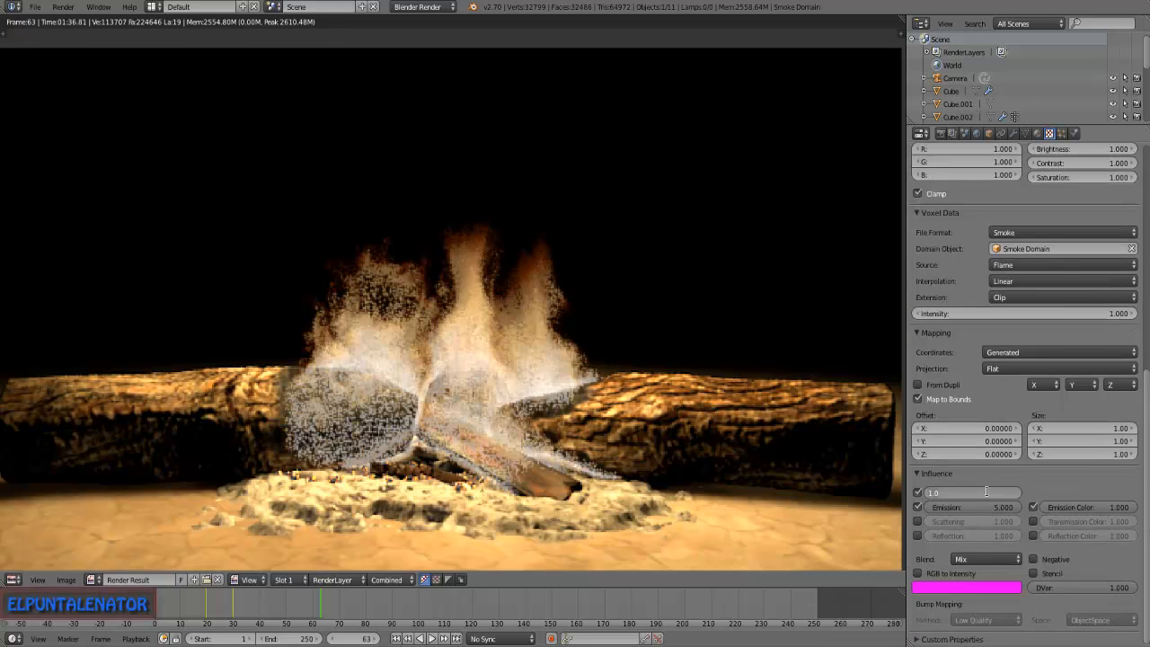
{"action": "type", "text": "2"}
{"action": "key", "text": "Return"}
{"action": "left_click", "coordinate": [982, 506]}
{"action": "type", "text": "10"}
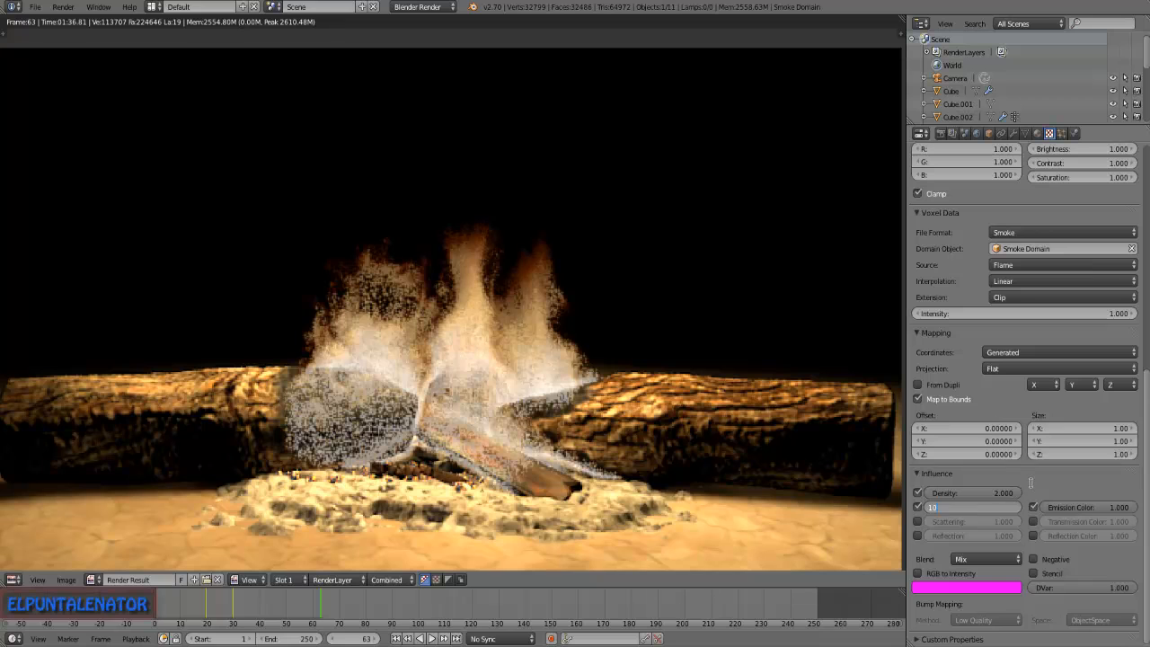
{"action": "key", "text": "Return"}
Recolor the dark brown stop at position 0.333 of the Flame color ramp to a brighter orange.
{"action": "scroll", "coordinate": [1022, 494], "scroll_direction": "up", "scroll_amount": 10}
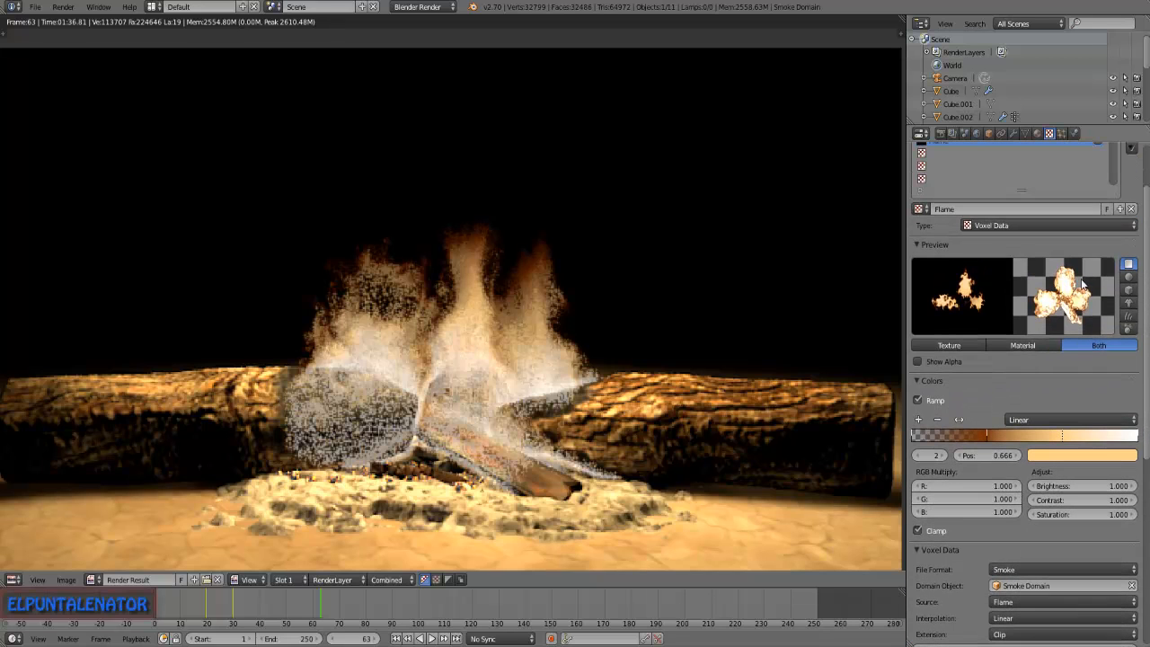
{"action": "left_click", "coordinate": [986, 437]}
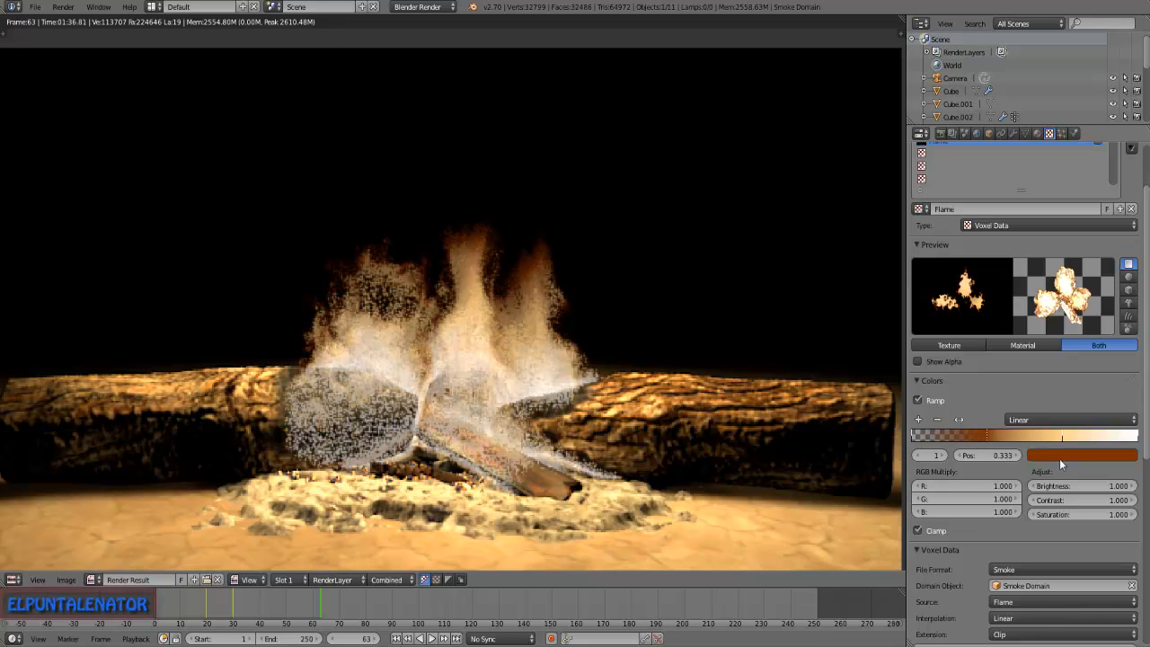
{"action": "left_click", "coordinate": [1060, 456]}
{"action": "left_click_drag", "start_coordinate": [1068, 363], "coordinate": [1064, 362]}
{"action": "left_click_drag", "start_coordinate": [1127, 317], "coordinate": [1127, 290]}
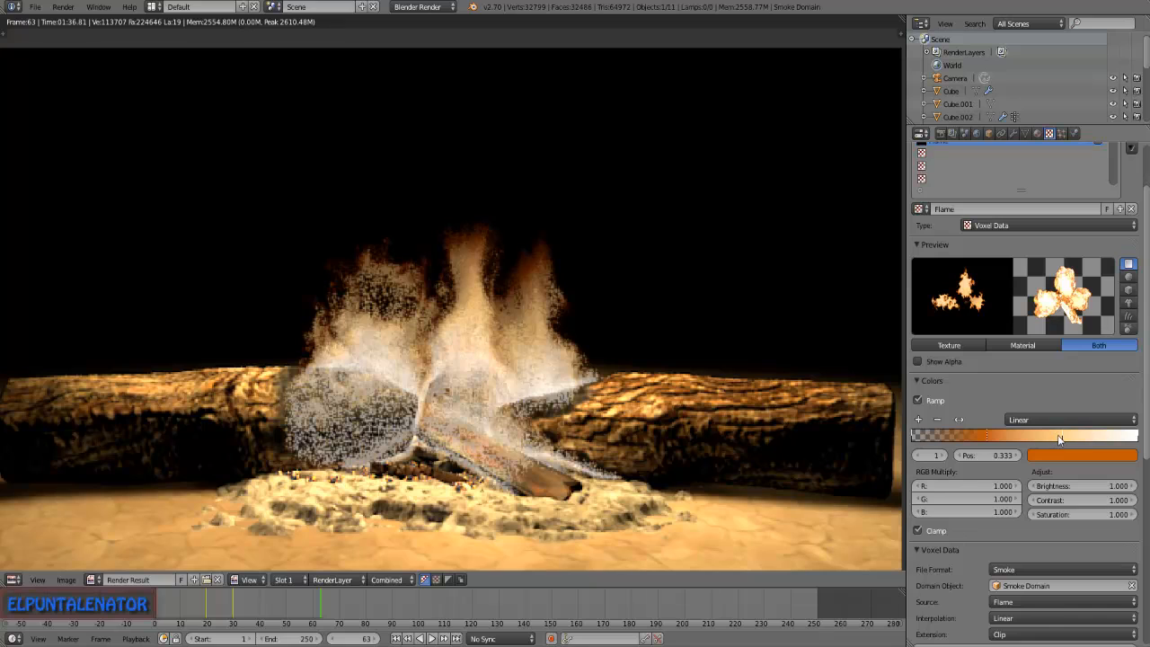
Reposition the Flame ramp's two middle stops to 0.261 and about 0.58, and add a stop between them at 0.487.
{"action": "left_click_drag", "start_coordinate": [985, 436], "coordinate": [969, 435]}
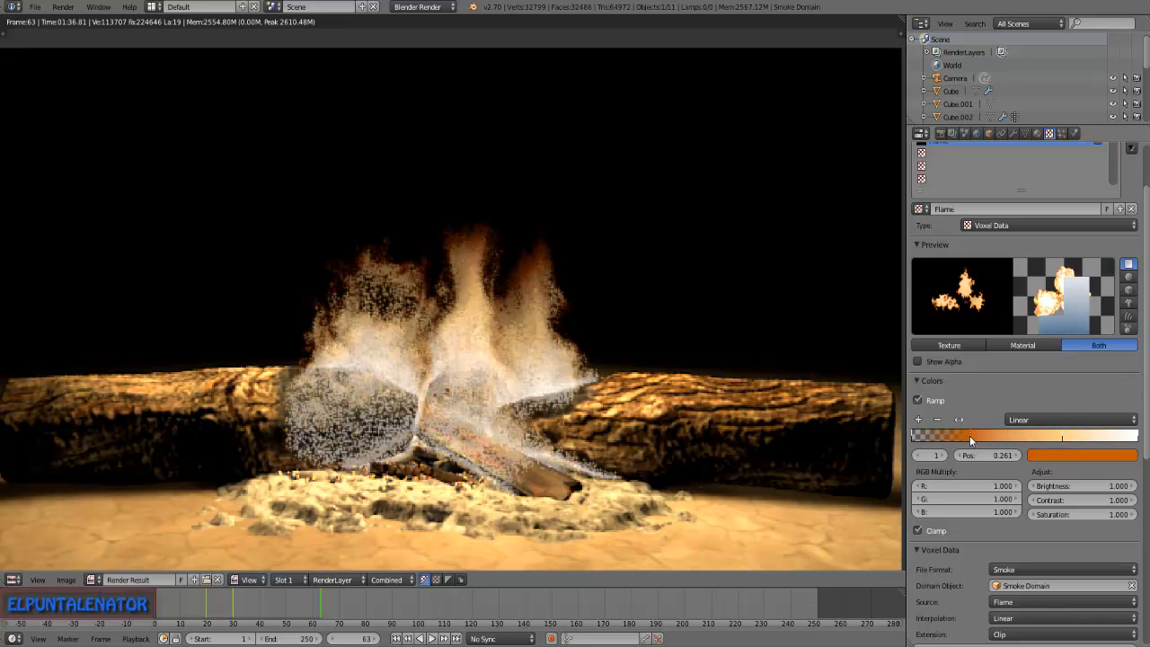
{"action": "left_click_drag", "start_coordinate": [1060, 436], "coordinate": [1042, 436]}
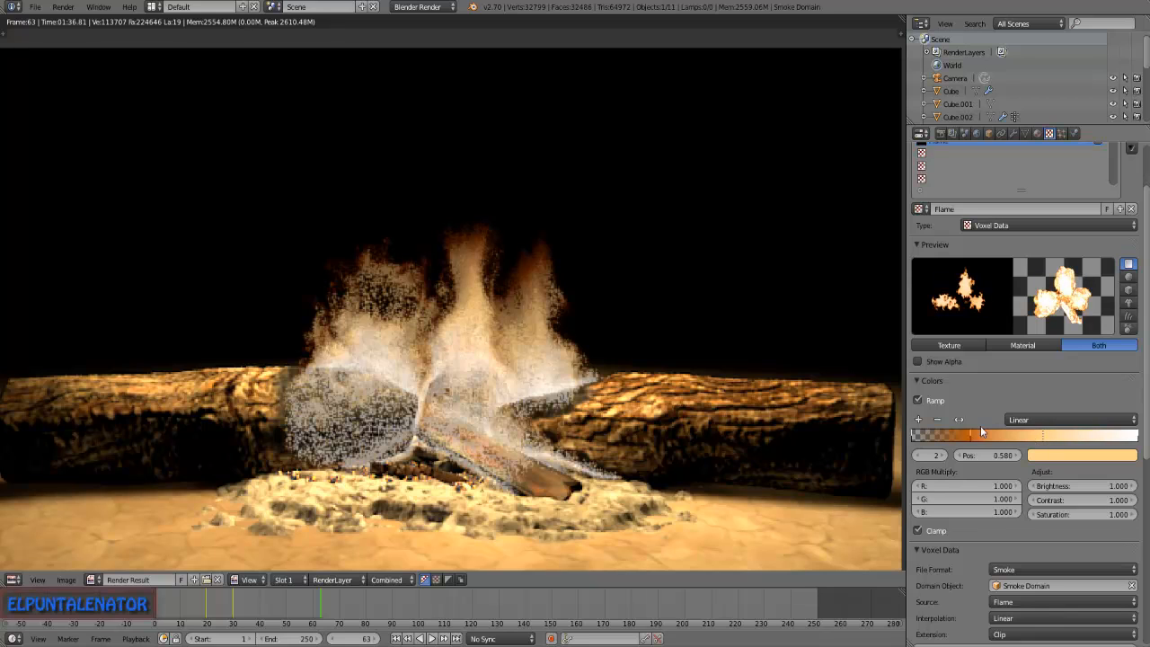
{"action": "left_click", "coordinate": [1013, 435], "text": "ctrl"}
{"action": "left_click_drag", "start_coordinate": [1015, 434], "coordinate": [1022, 435]}
Recolor the Flame ramp stop at 0.487 to a muted, slightly darker light orange.
{"action": "left_click", "coordinate": [1061, 457]}
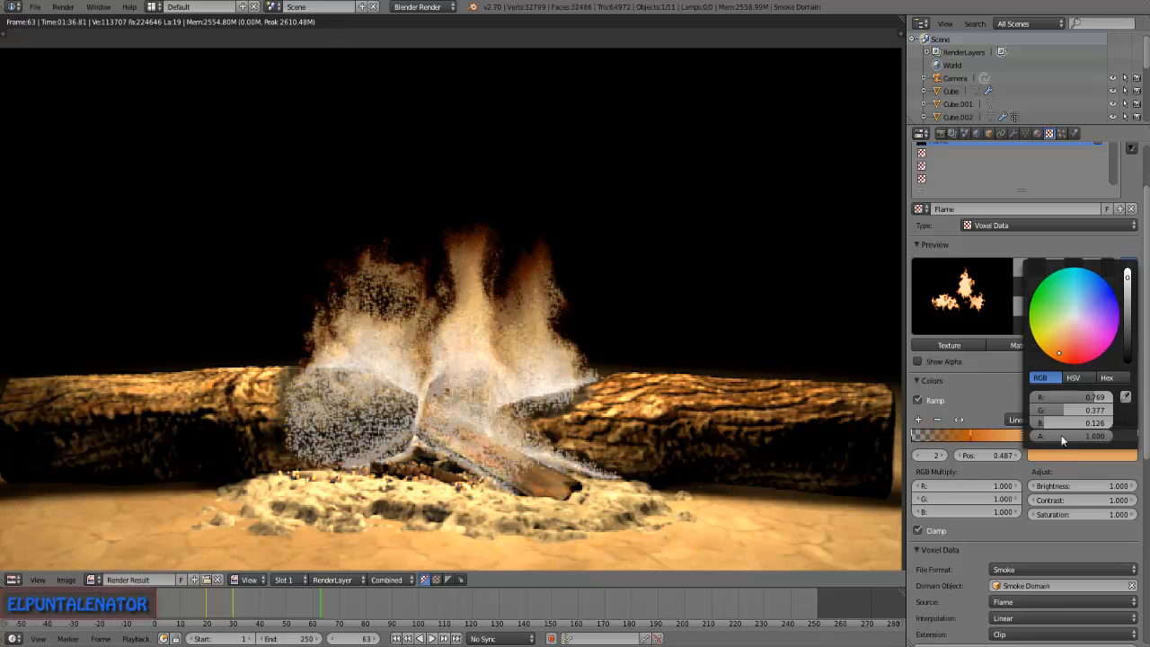
{"action": "left_click_drag", "start_coordinate": [1060, 351], "coordinate": [1061, 340]}
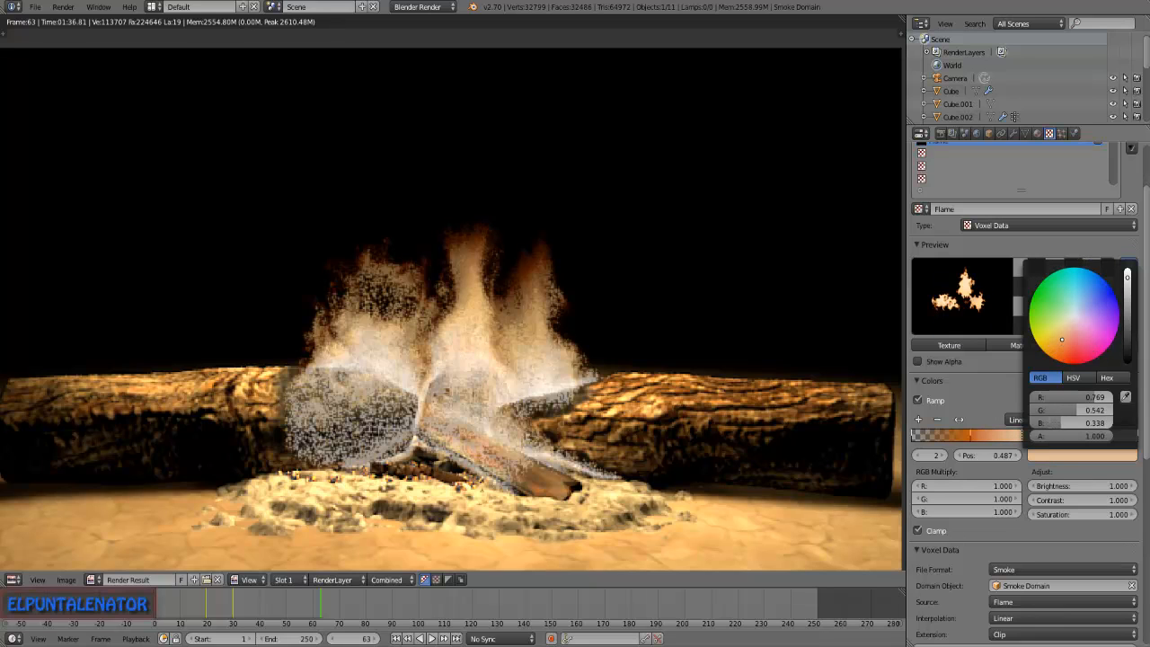
{"action": "left_click_drag", "start_coordinate": [1127, 277], "coordinate": [1127, 285]}
{"action": "left_click_drag", "start_coordinate": [1066, 341], "coordinate": [1057, 344]}
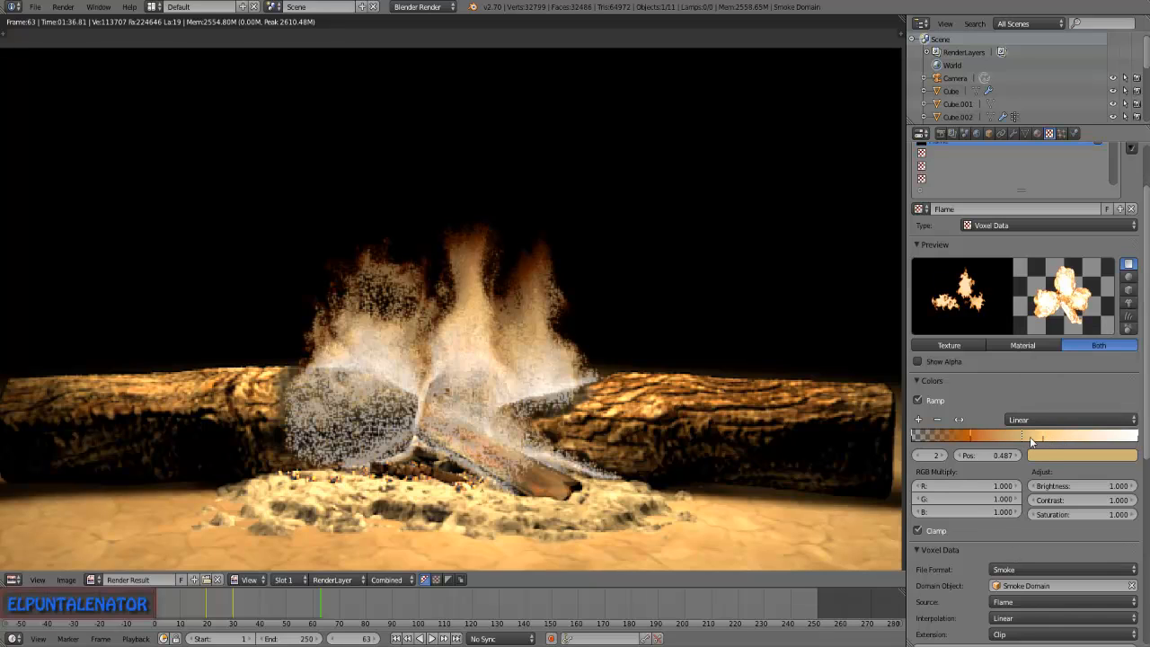
{"action": "left_click", "coordinate": [1046, 454]}
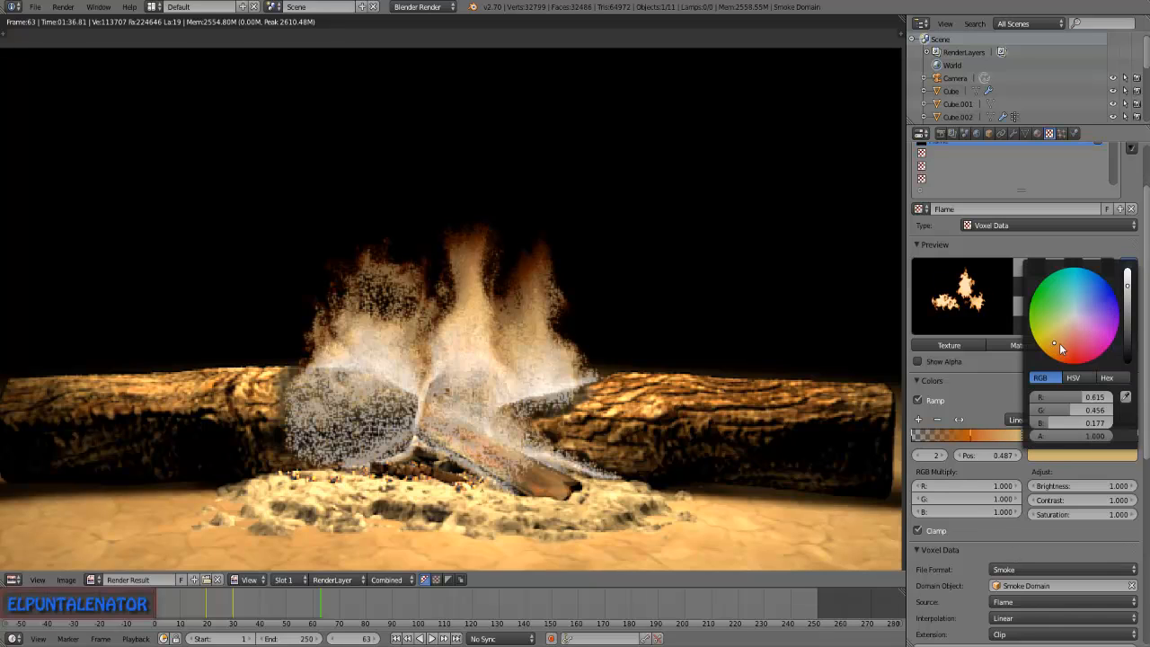
{"action": "left_click_drag", "start_coordinate": [1059, 344], "coordinate": [1060, 347]}
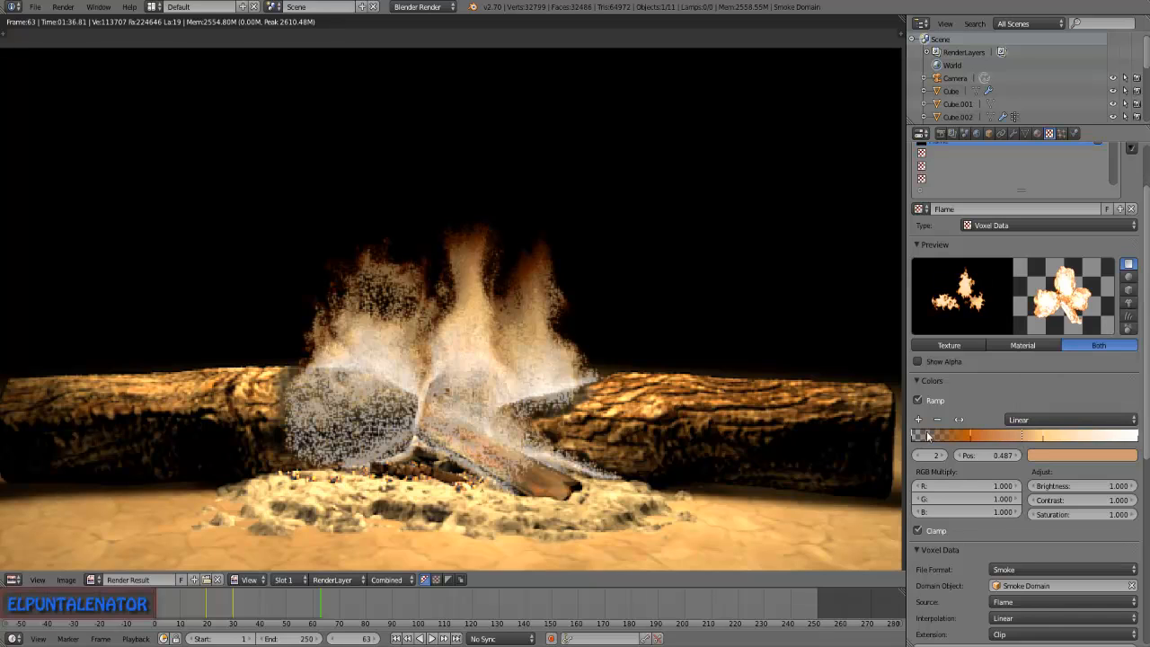
Add another Flame ramp stop at position 0.638 and recolor it a more saturated yellow-orange.
{"action": "left_click", "coordinate": [1042, 437]}
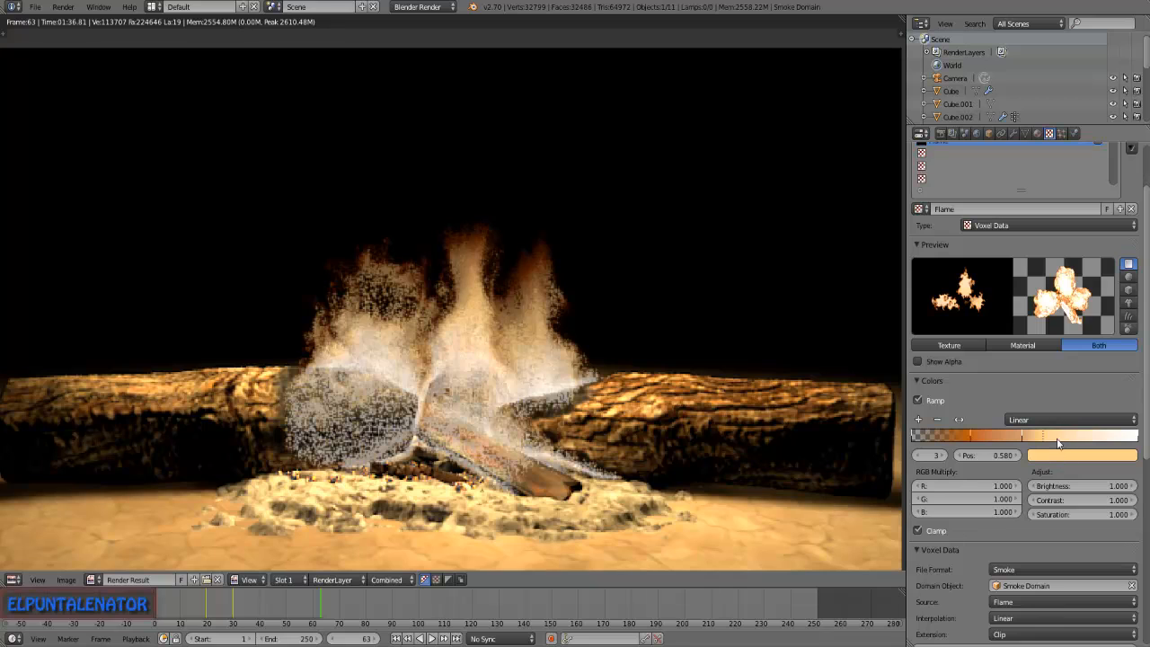
{"action": "left_click", "coordinate": [918, 419]}
{"action": "left_click_drag", "start_coordinate": [1030, 435], "coordinate": [1056, 438]}
{"action": "left_click", "coordinate": [1056, 458]}
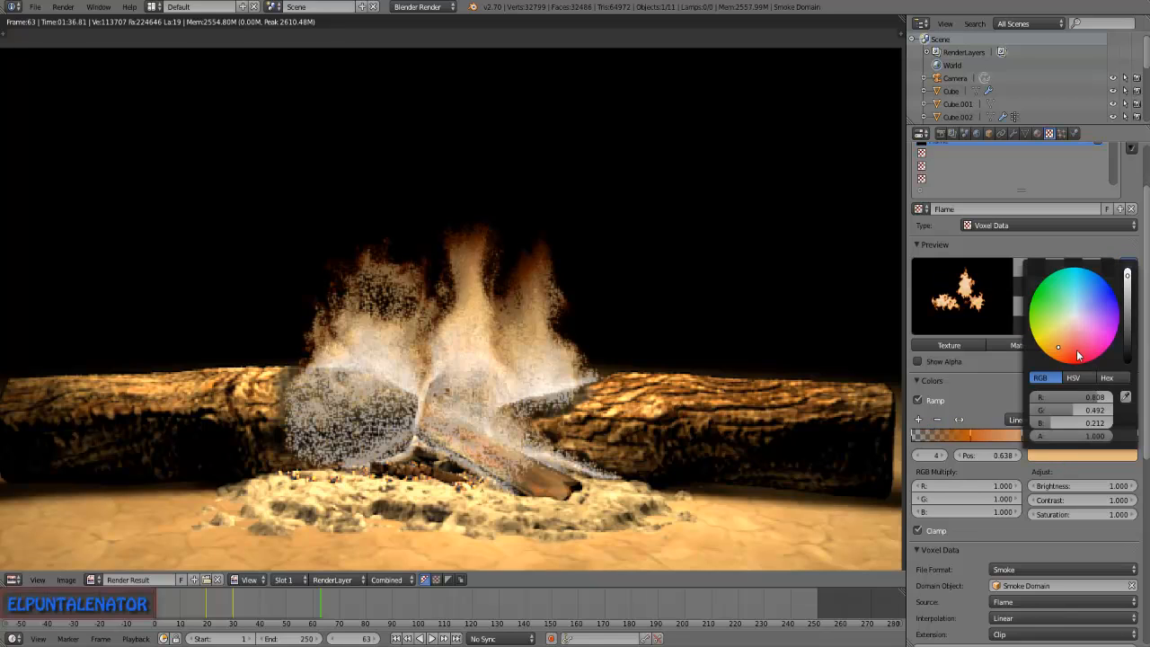
{"action": "left_click_drag", "start_coordinate": [1056, 346], "coordinate": [1054, 353]}
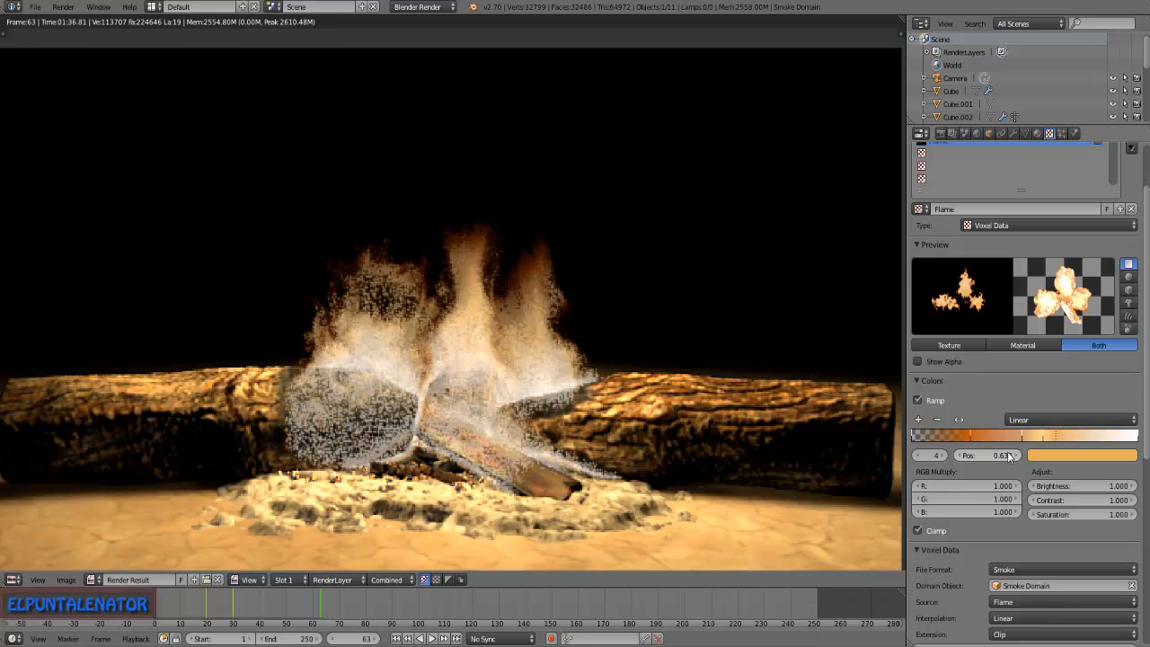
Set the Smoke Domain Material's volume integration step size to 0.01.
{"action": "left_click", "coordinate": [1036, 133]}
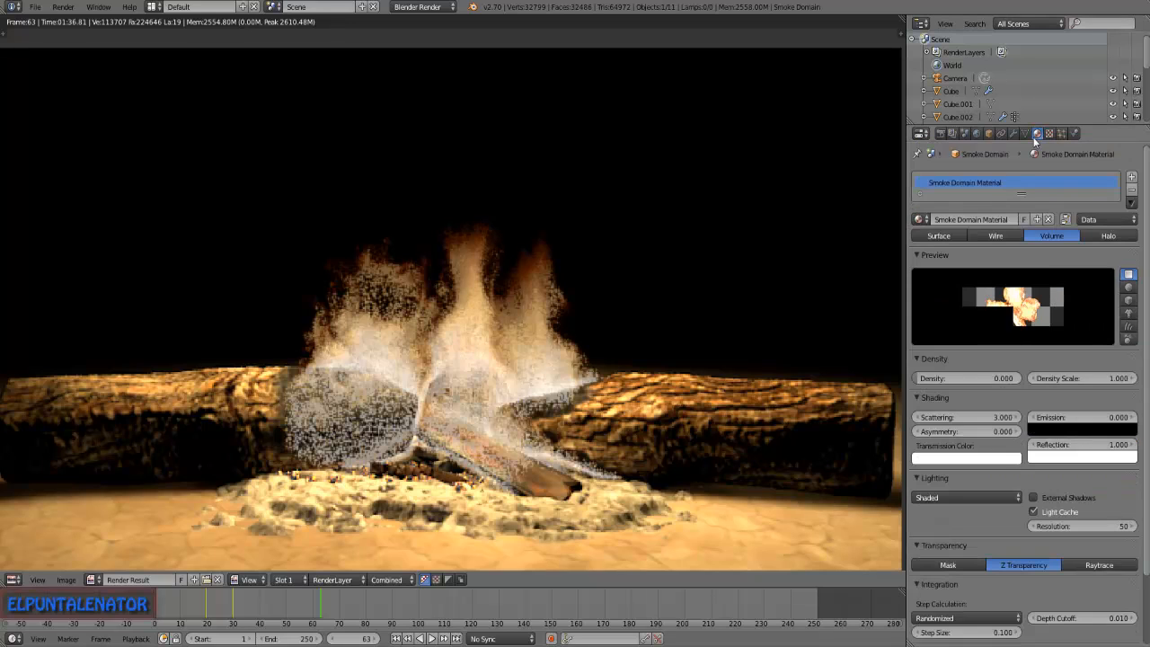
{"action": "scroll", "coordinate": [1008, 431], "scroll_direction": "down", "scroll_amount": 3}
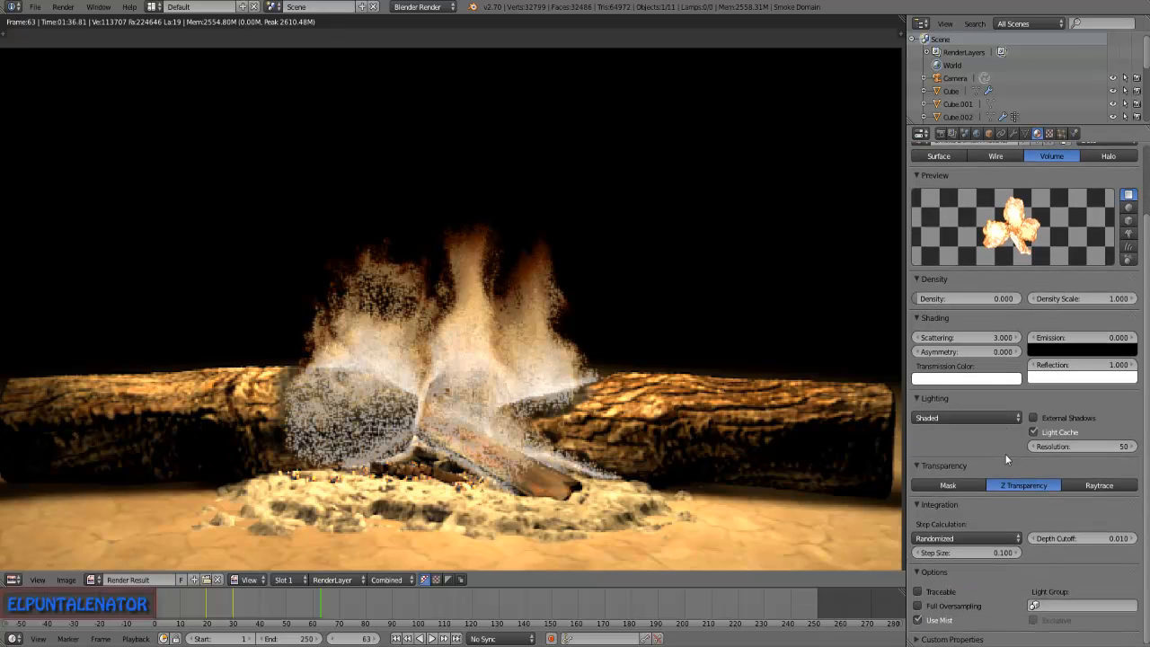
{"action": "left_click", "coordinate": [979, 552]}
{"action": "type", "text": ".01"}
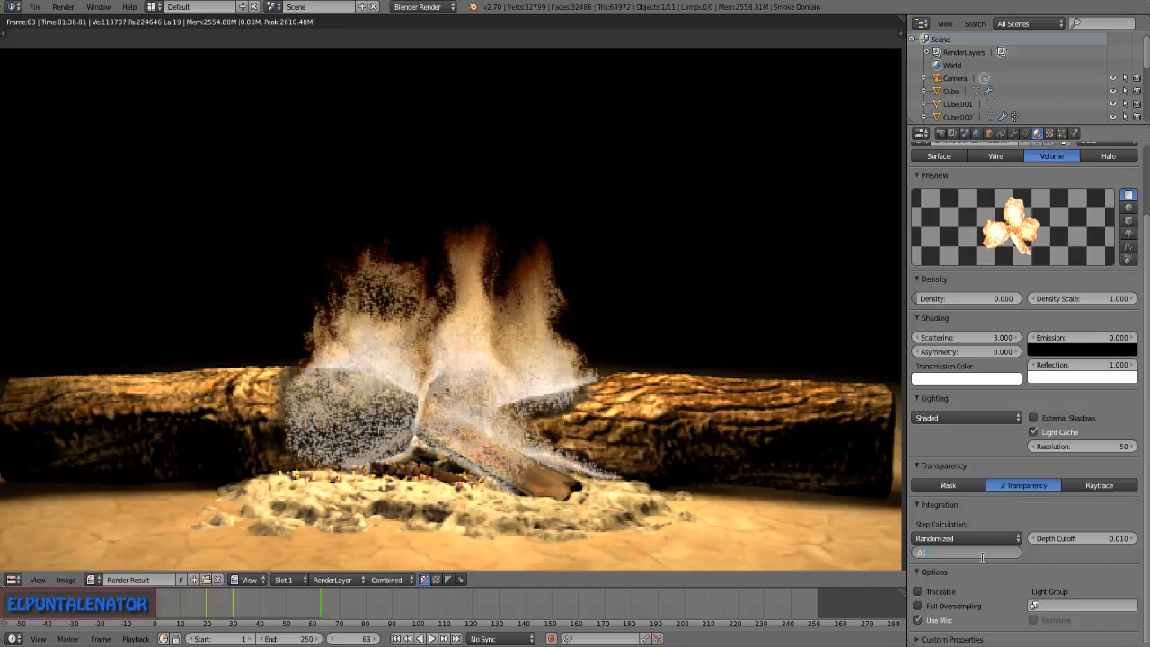
{"action": "key", "text": "Return"}
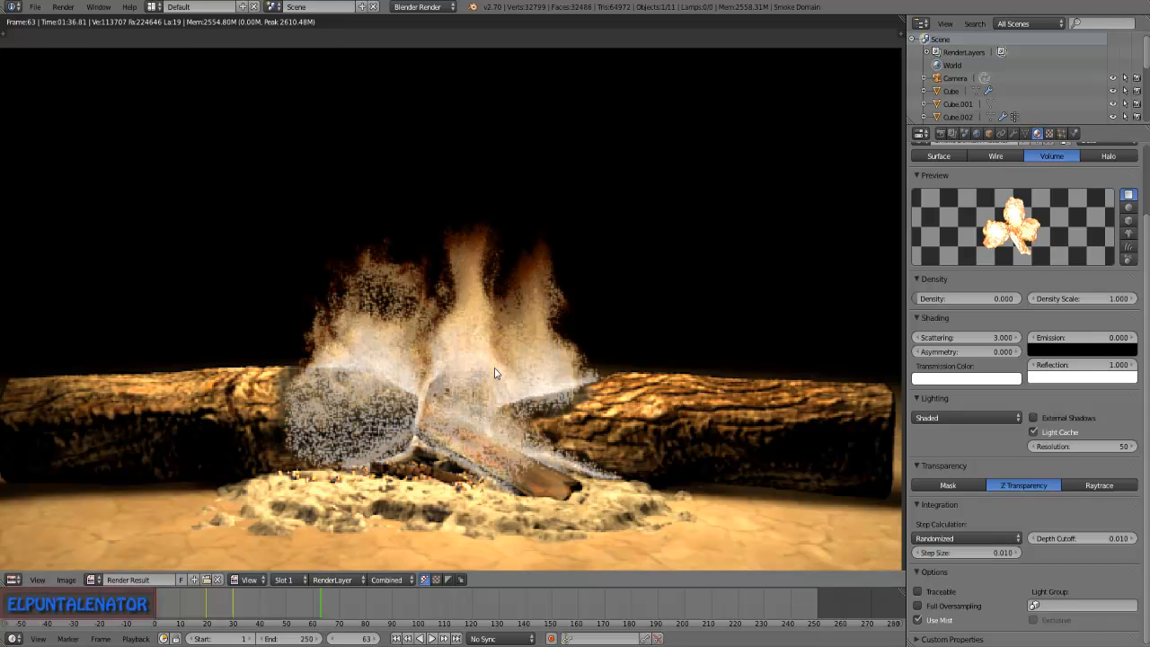
Raise the camera and tilt it down to frame the campfire from above, and render frame 63.
{"action": "key", "text": "Escape"}
{"action": "key", "text": "KP_0"}
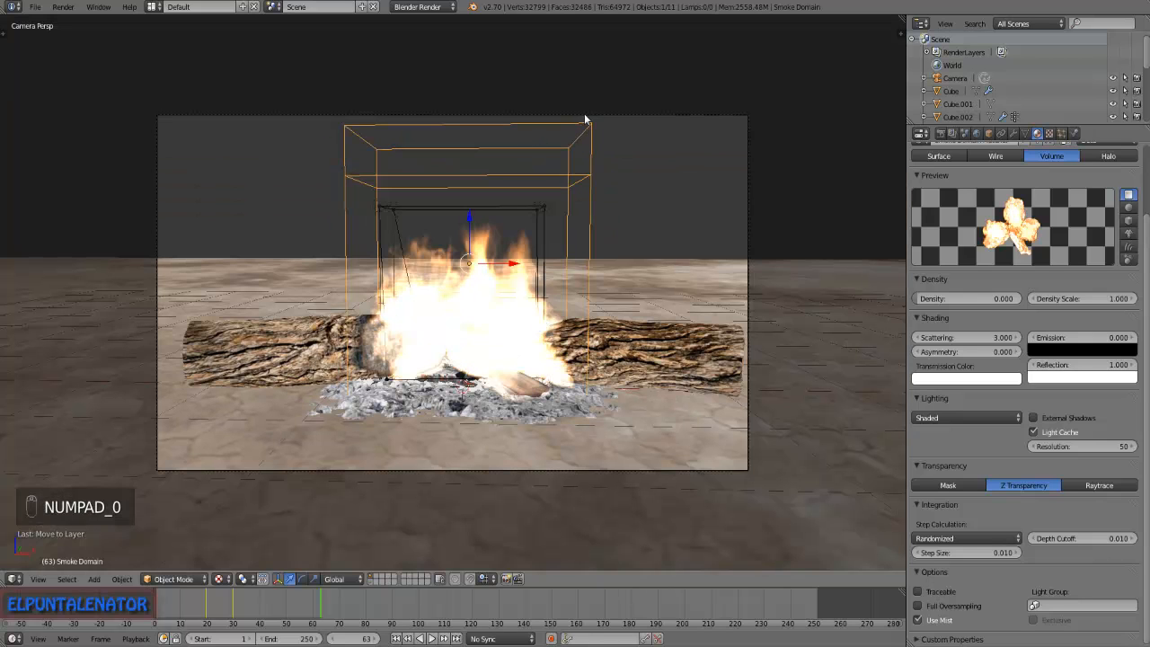
{"action": "right_click", "coordinate": [593, 134]}
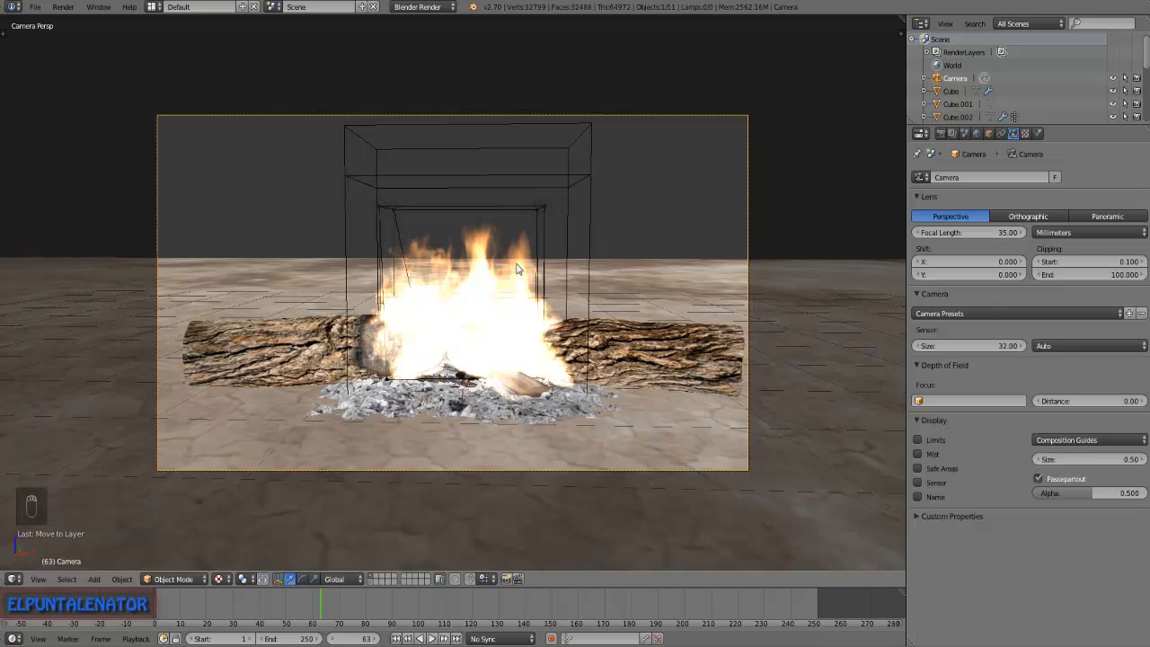
{"action": "key", "text": "g"}
{"action": "left_click", "coordinate": [523, 128]}
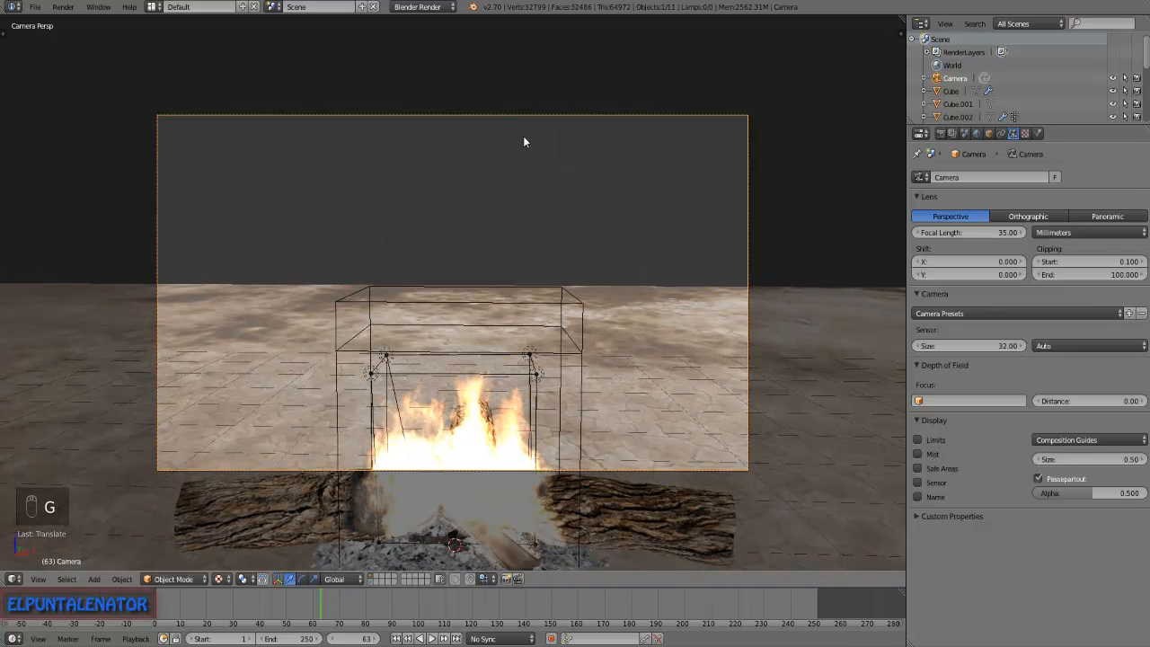
{"action": "key", "text": "shift+f"}
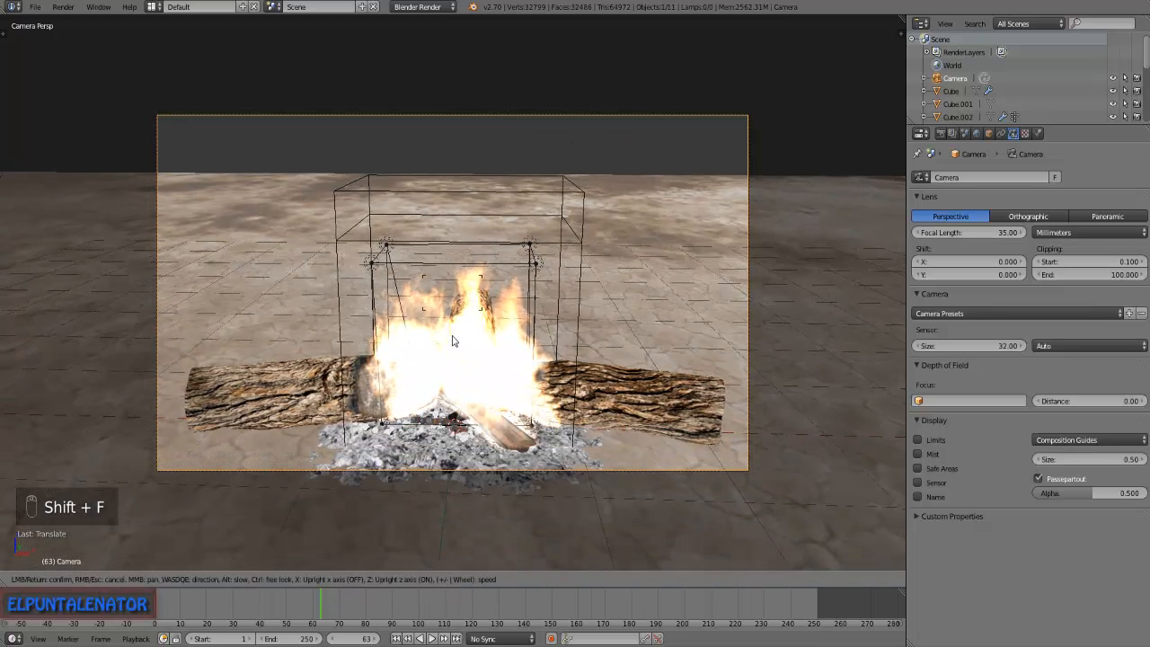
{"action": "left_click", "coordinate": [452, 340]}
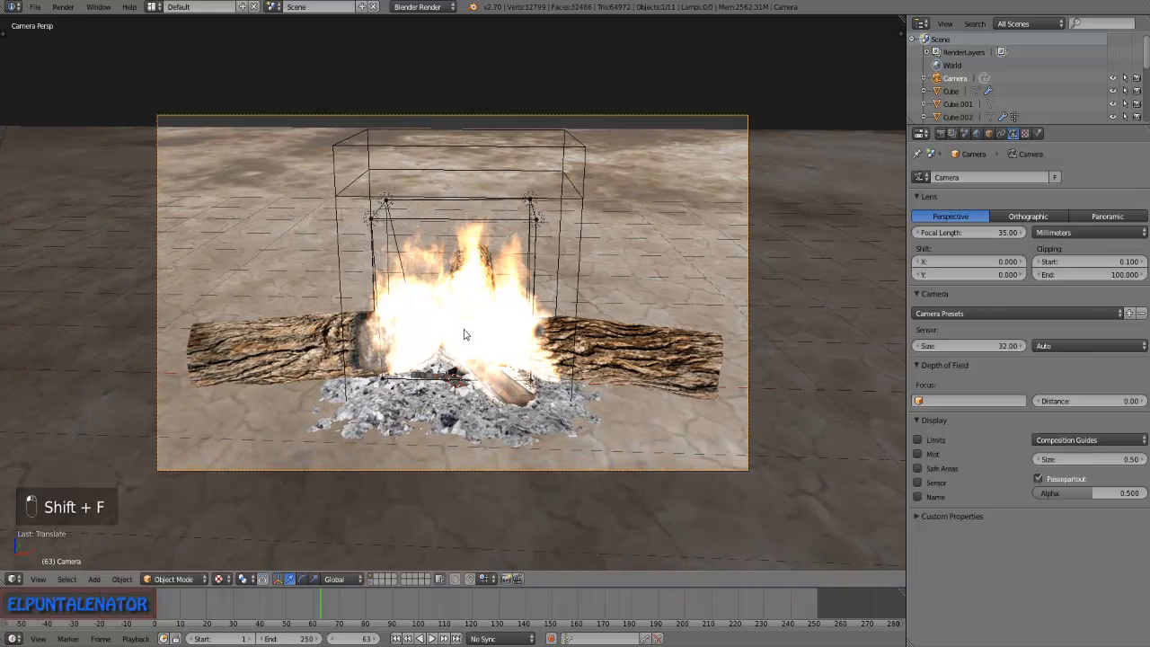
{"action": "key", "text": "F12"}
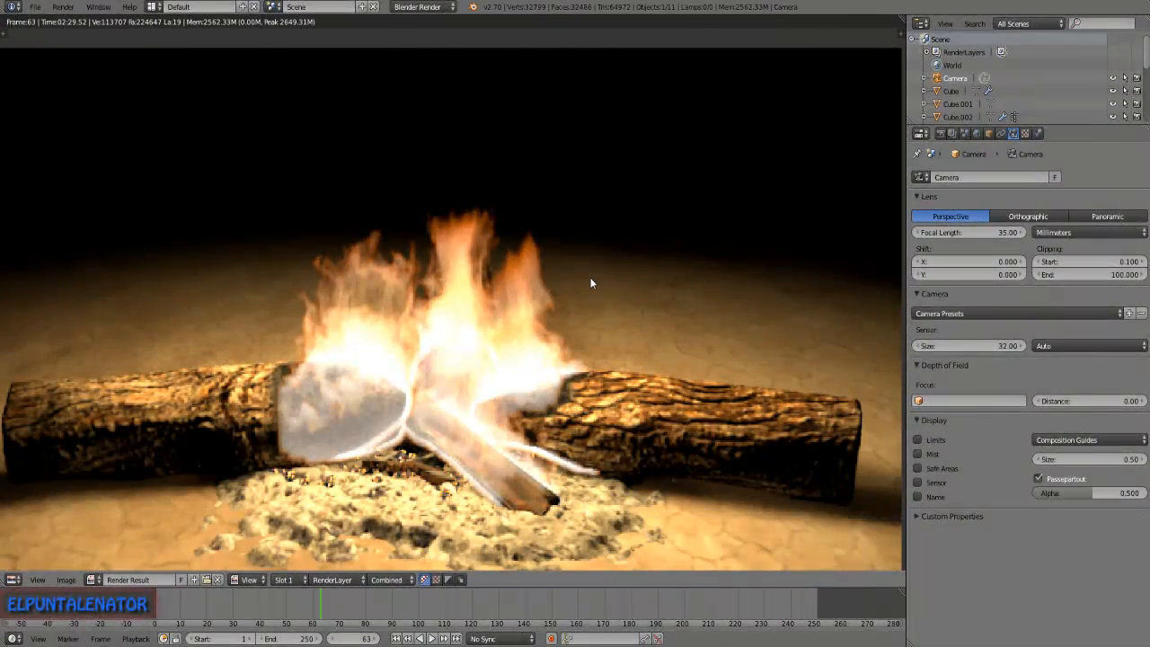
Examine the rendered flames, the logs covered by fire and the ember particles in the ashes up close.
{"action": "scroll", "coordinate": [533, 357], "scroll_direction": "down", "scroll_amount": 2}
{"action": "scroll", "coordinate": [497, 371], "scroll_direction": "up", "scroll_amount": 1}
{"action": "scroll", "coordinate": [467, 368], "scroll_direction": "up", "scroll_amount": 2}
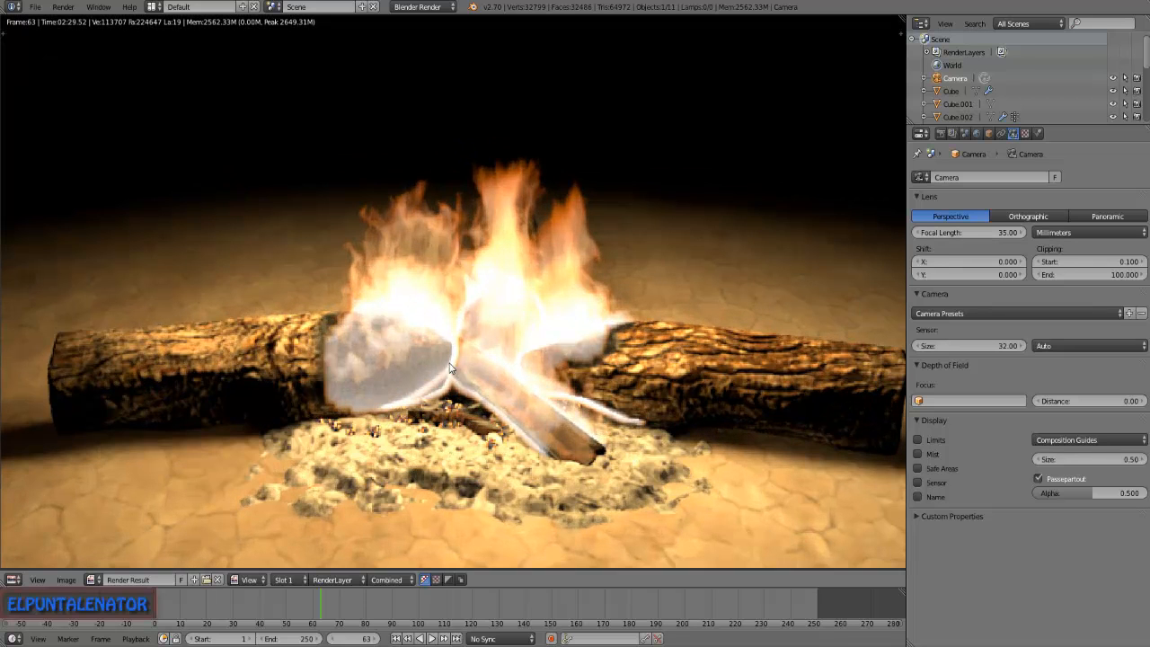
{"action": "scroll", "coordinate": [433, 404], "scroll_direction": "down", "scroll_amount": 1}
{"action": "scroll", "coordinate": [431, 337], "scroll_direction": "up", "scroll_amount": 1}
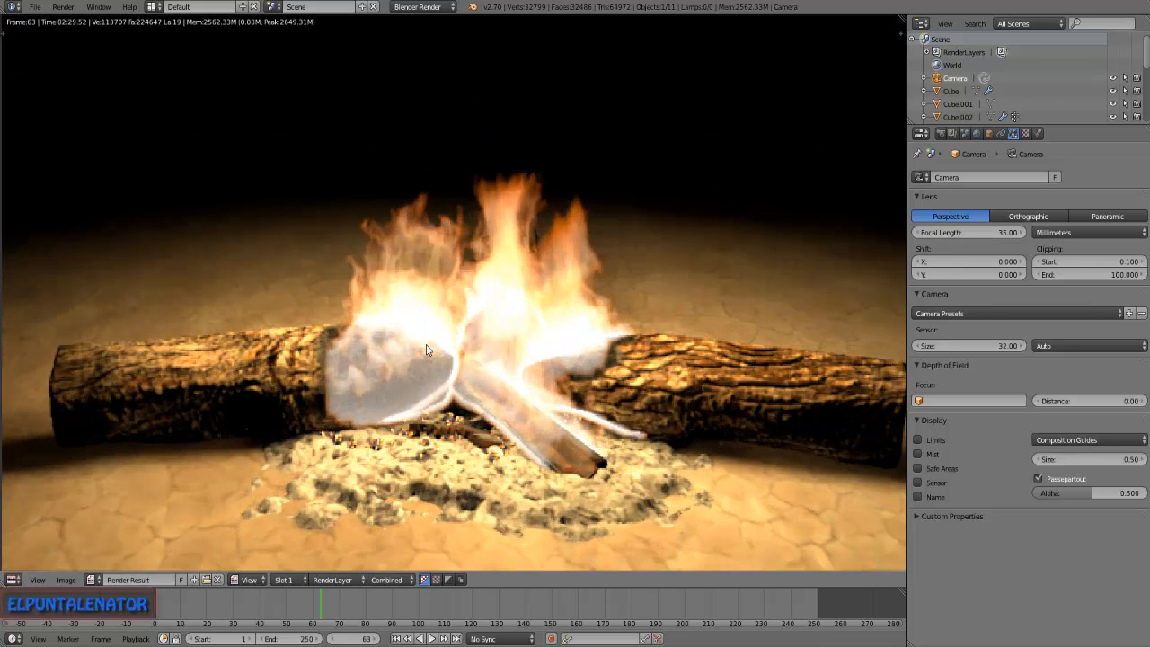
{"action": "scroll", "coordinate": [426, 350], "scroll_direction": "up", "scroll_amount": 1}
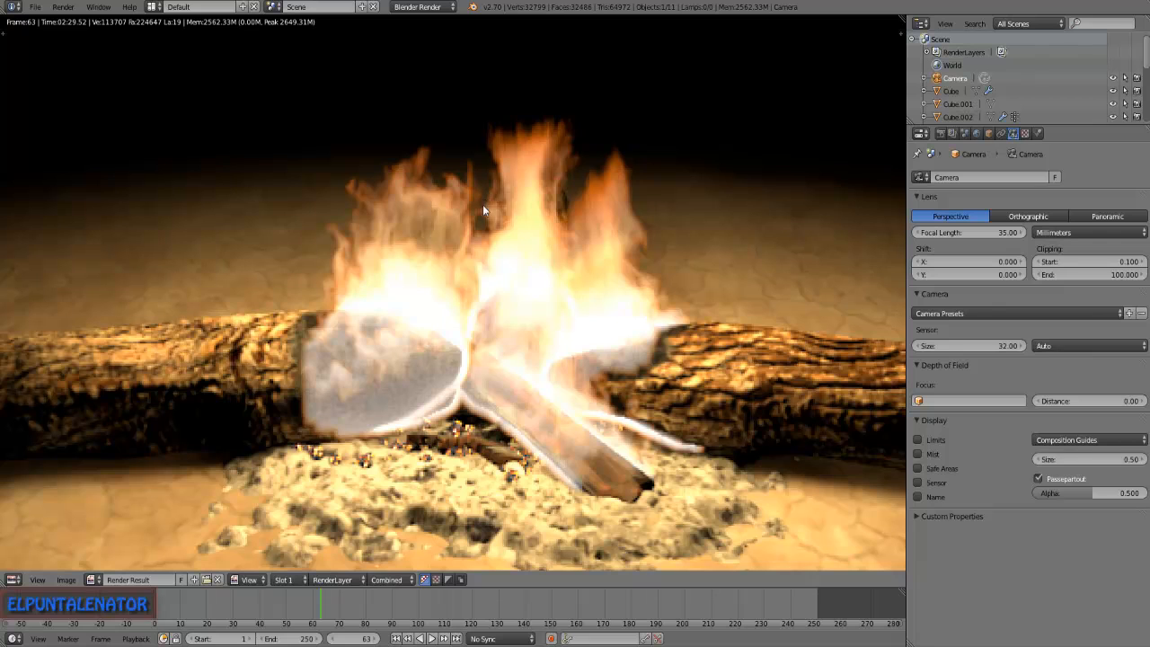
{"action": "scroll", "coordinate": [530, 144], "scroll_direction": "up", "scroll_amount": 1}
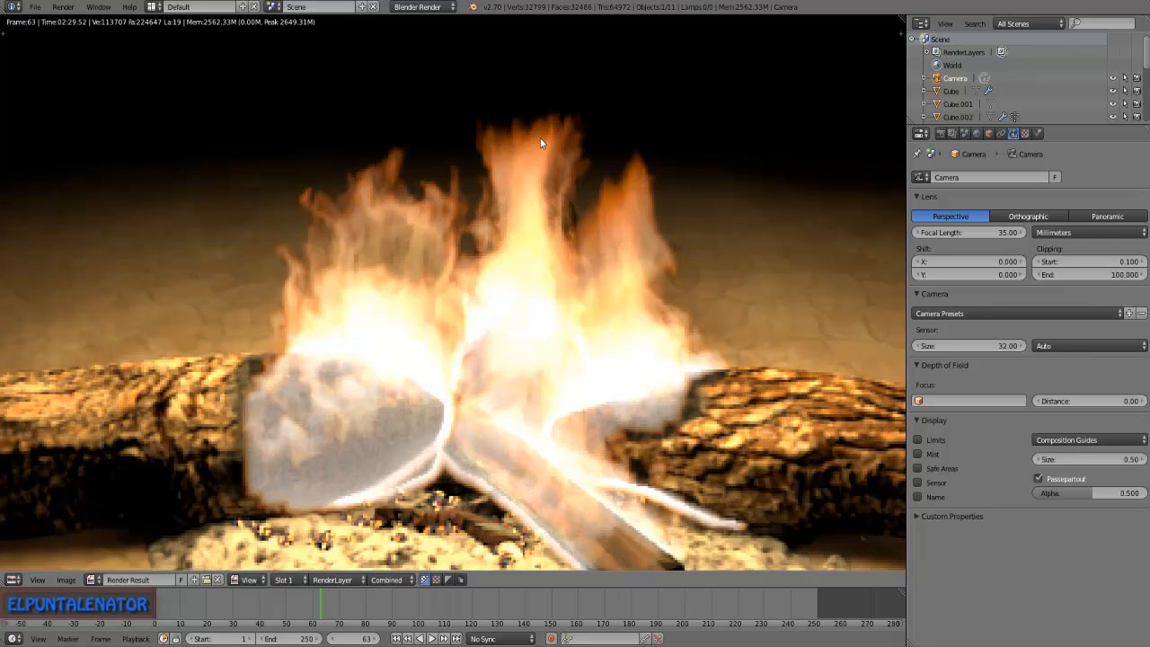
{"action": "scroll", "coordinate": [502, 142], "scroll_direction": "down", "scroll_amount": 1}
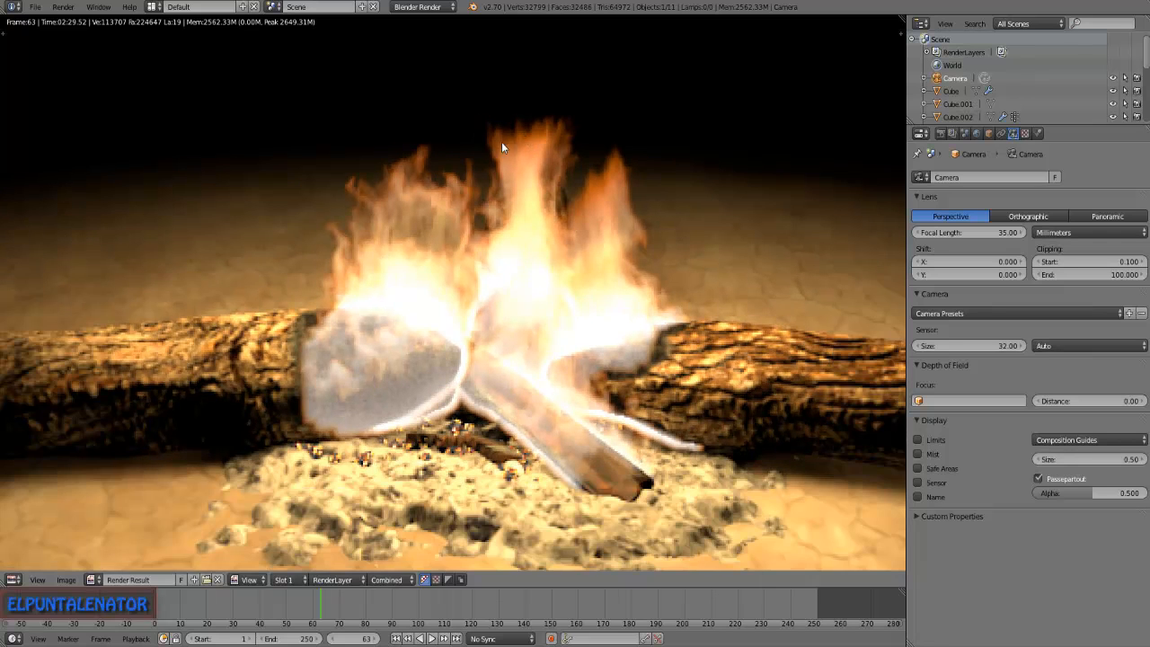
{"action": "scroll", "coordinate": [396, 490], "scroll_direction": "up", "scroll_amount": 1}
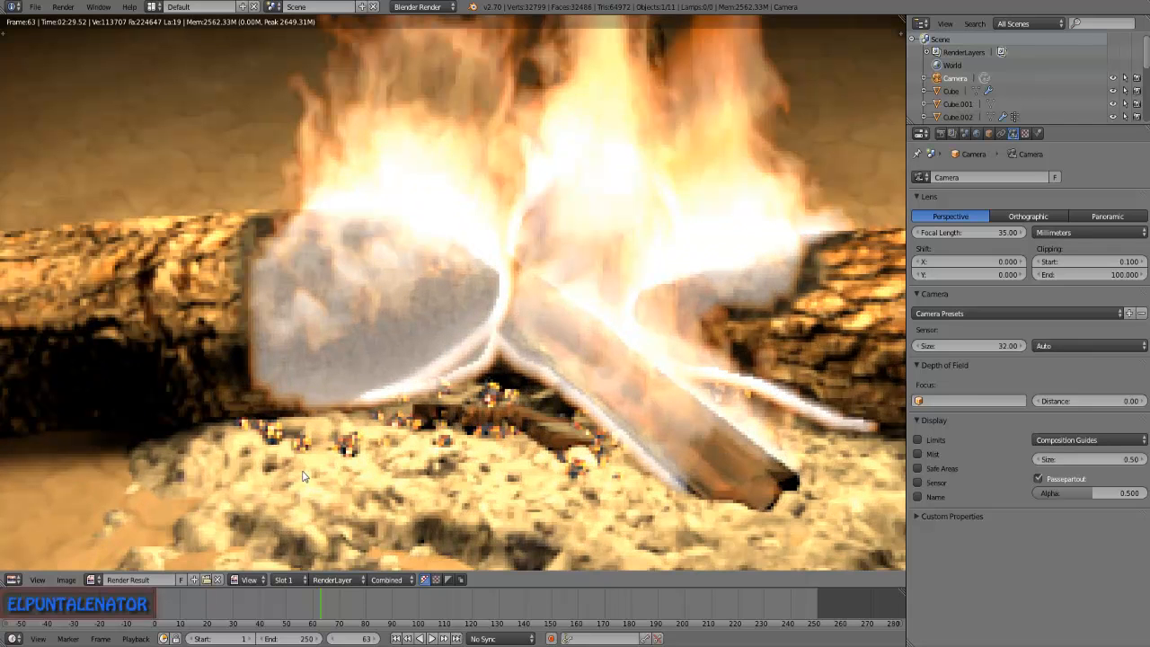
{"action": "scroll", "coordinate": [273, 440], "scroll_direction": "up", "scroll_amount": 1}
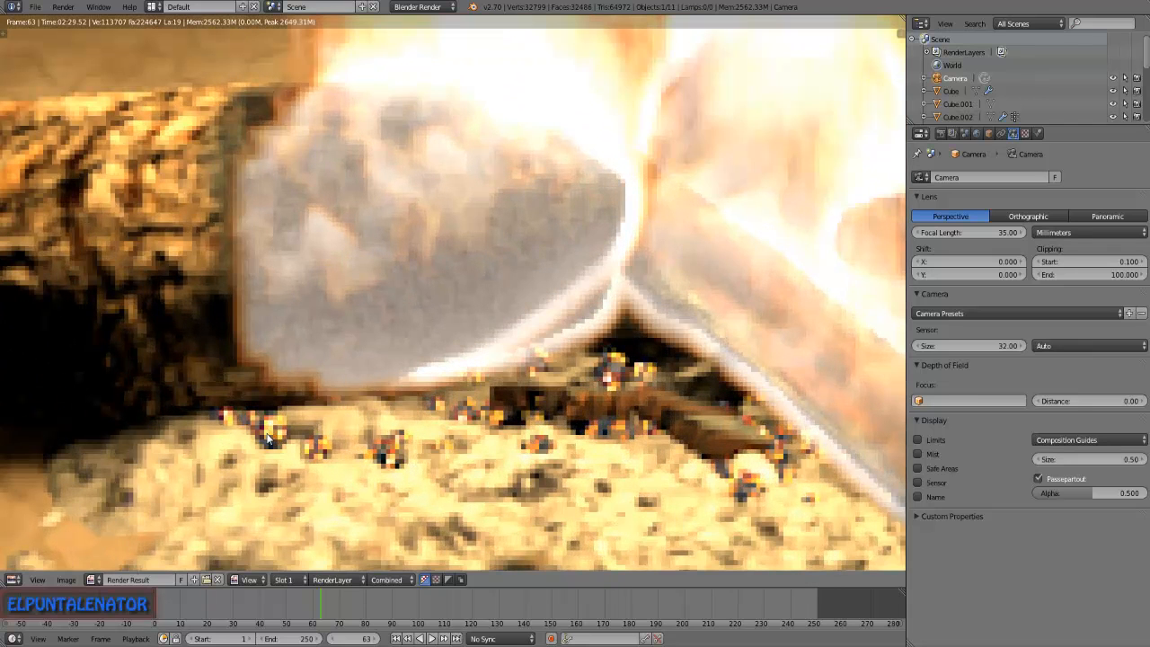
{"action": "scroll", "coordinate": [343, 449], "scroll_direction": "down", "scroll_amount": 1}
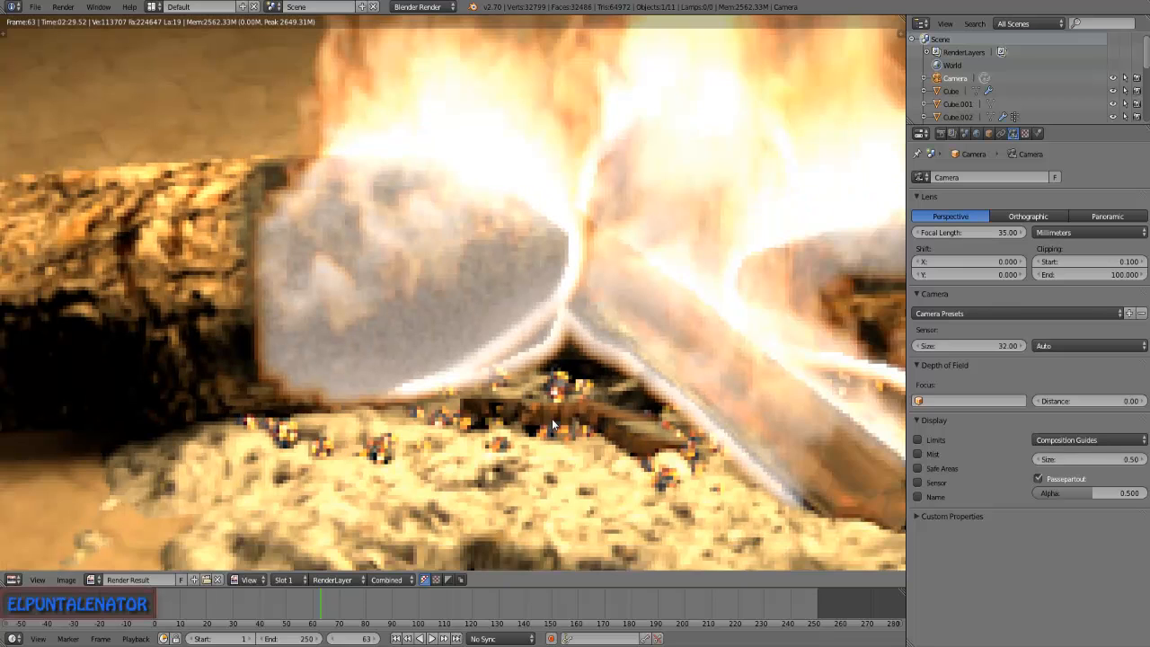
{"action": "scroll", "coordinate": [407, 328], "scroll_direction": "down", "scroll_amount": 5}
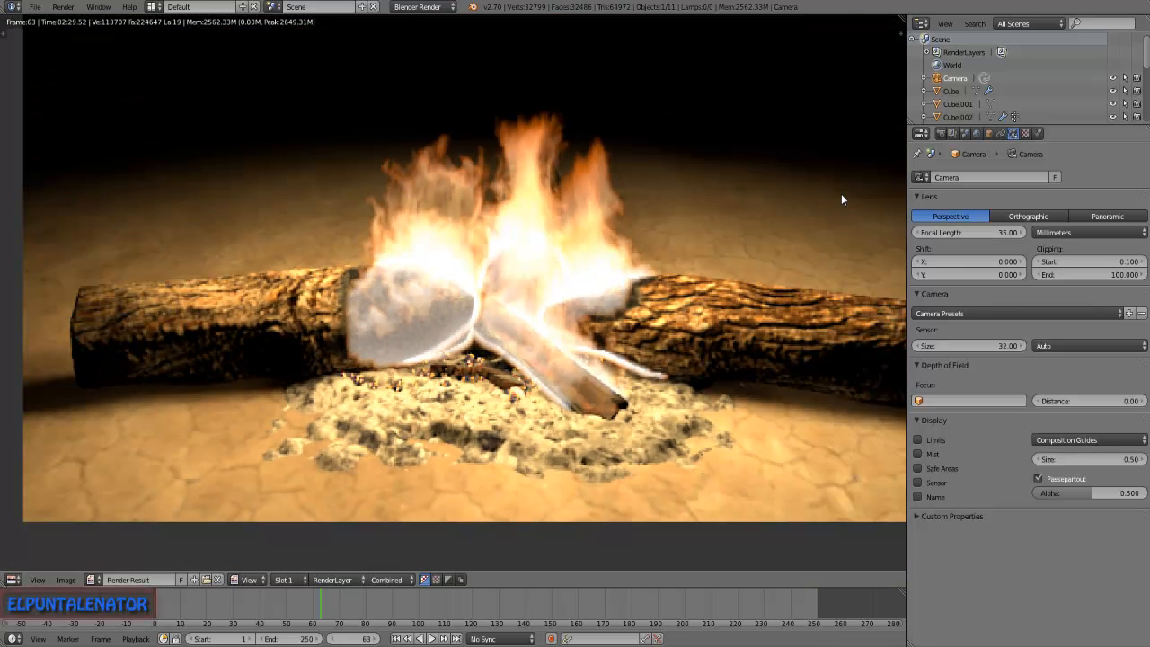
Switch the render result to a different render slot and return to the camera view of the scene.
{"action": "left_click", "coordinate": [283, 579]}
{"action": "left_click", "coordinate": [298, 552]}
{"action": "key", "text": "Escape"}
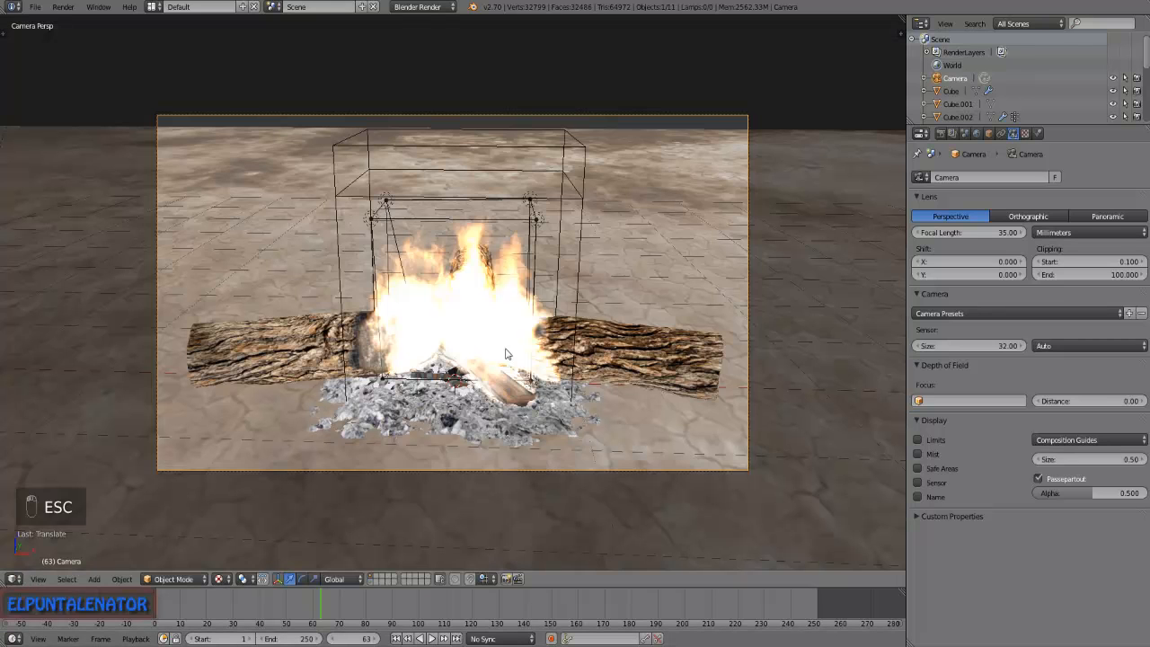
Darken the orange stop at position 0.261 on the smoke domain's Flame color ramp.
{"action": "scroll", "coordinate": [488, 282], "scroll_direction": "up", "scroll_amount": 3}
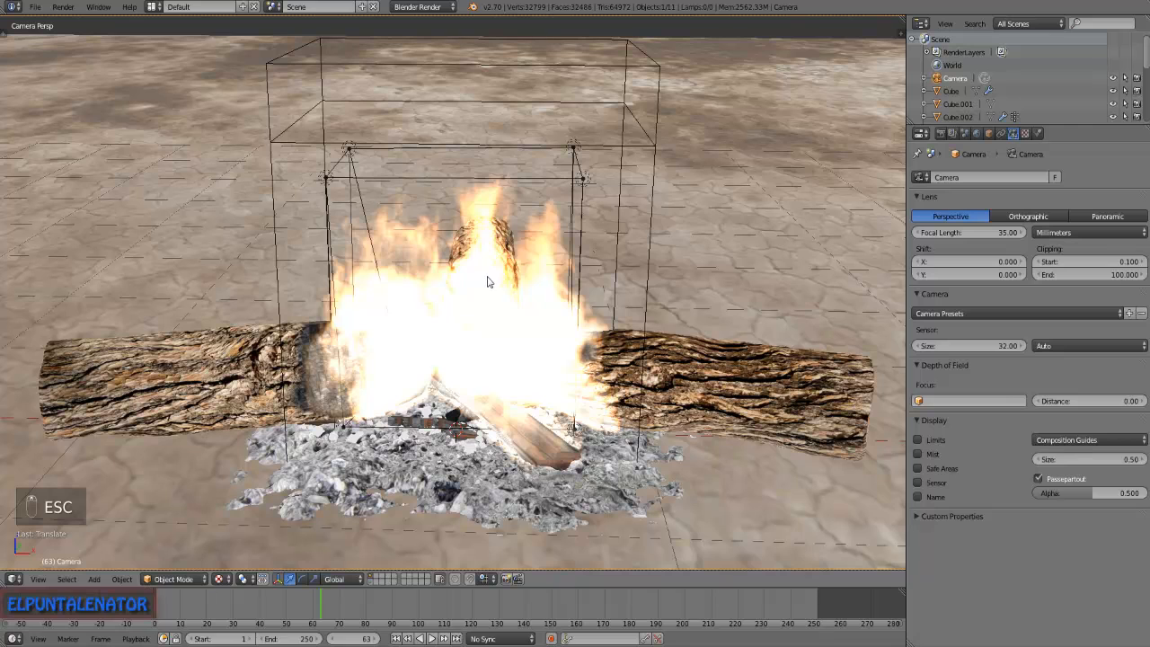
{"action": "right_click", "coordinate": [658, 105]}
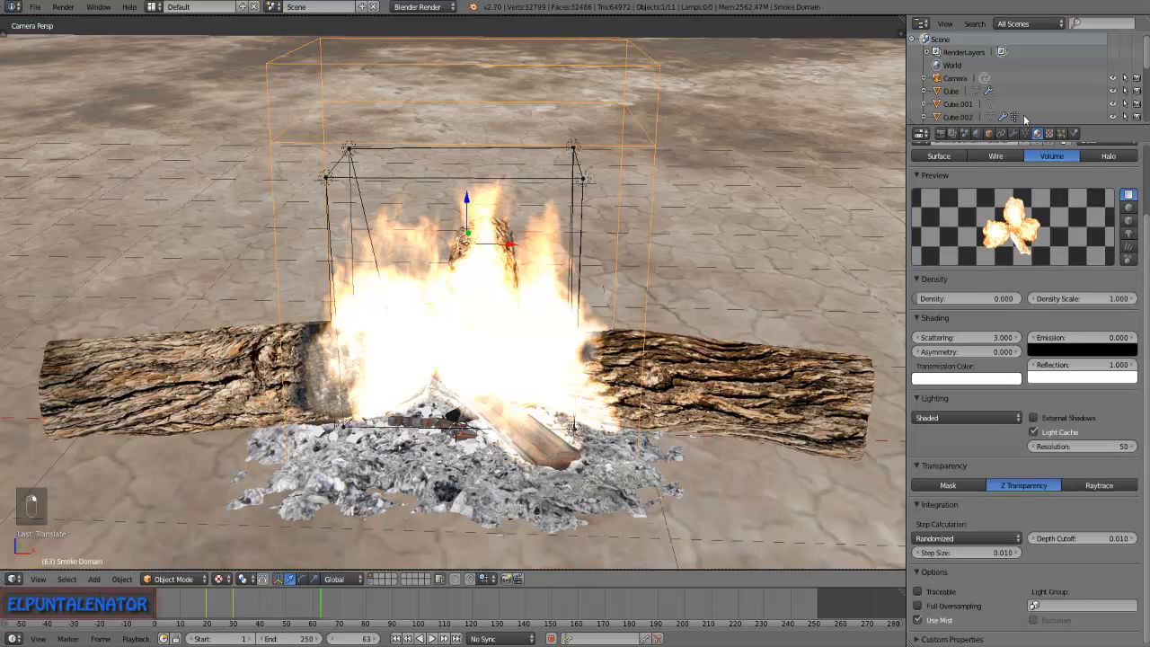
{"action": "left_click", "coordinate": [1048, 133]}
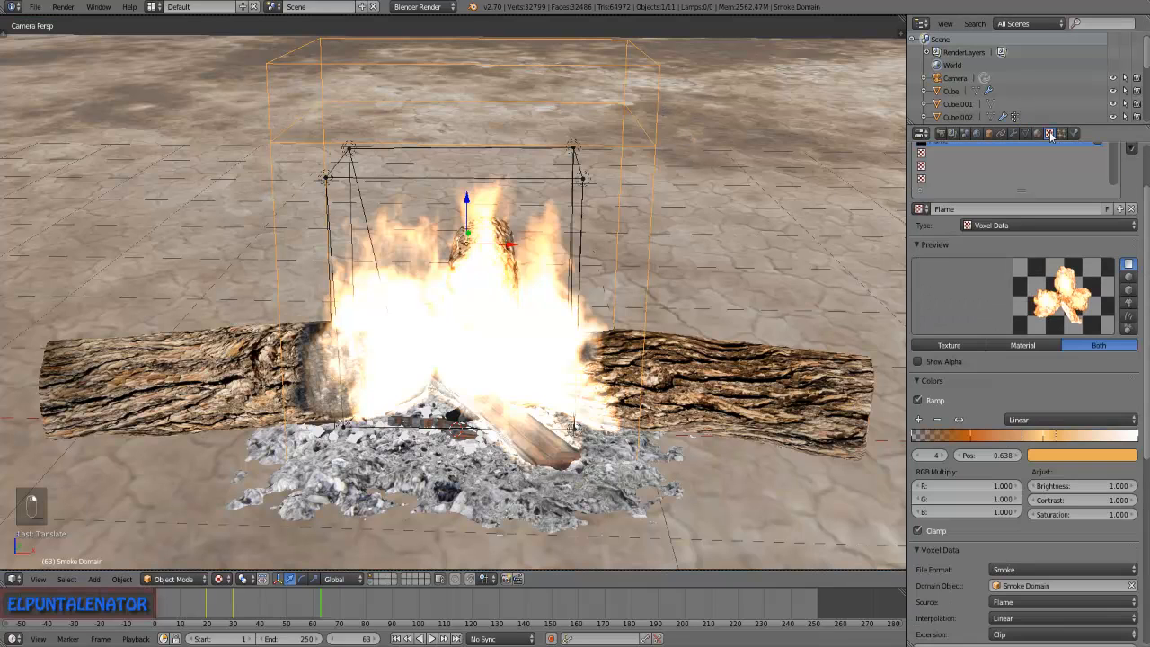
{"action": "left_click", "coordinate": [972, 437]}
{"action": "left_click", "coordinate": [1064, 453]}
{"action": "left_click_drag", "start_coordinate": [1127, 296], "coordinate": [1127, 300]}
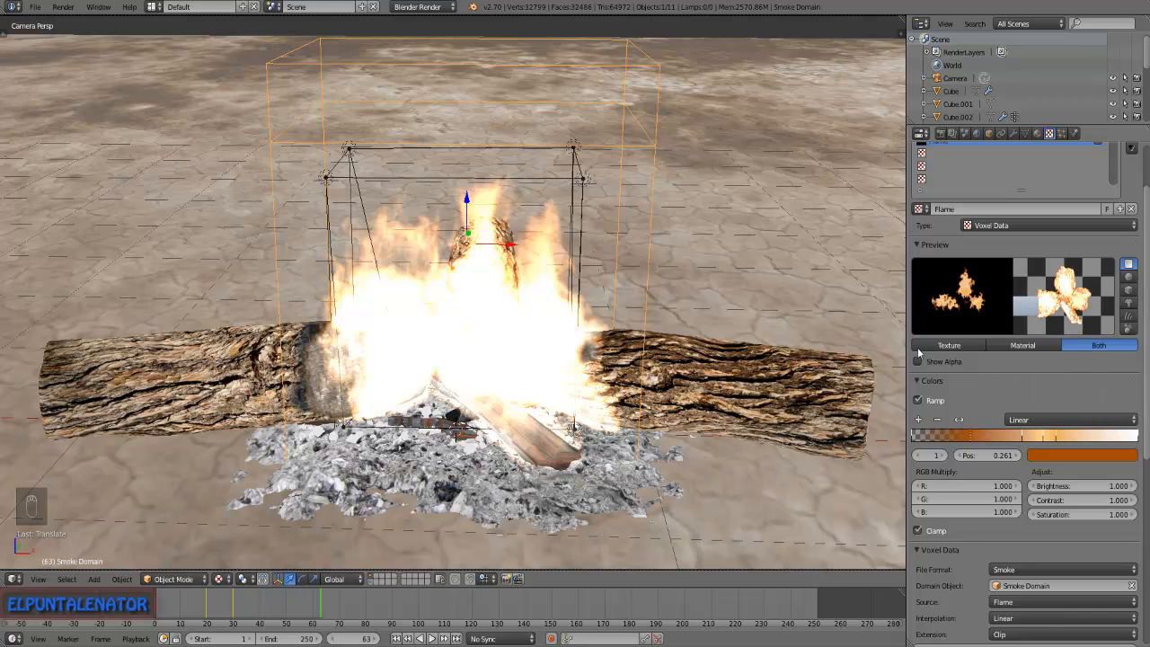
Enable indirect lighting in the world settings.
{"action": "left_click", "coordinate": [976, 133]}
{"action": "left_click", "coordinate": [926, 463]}
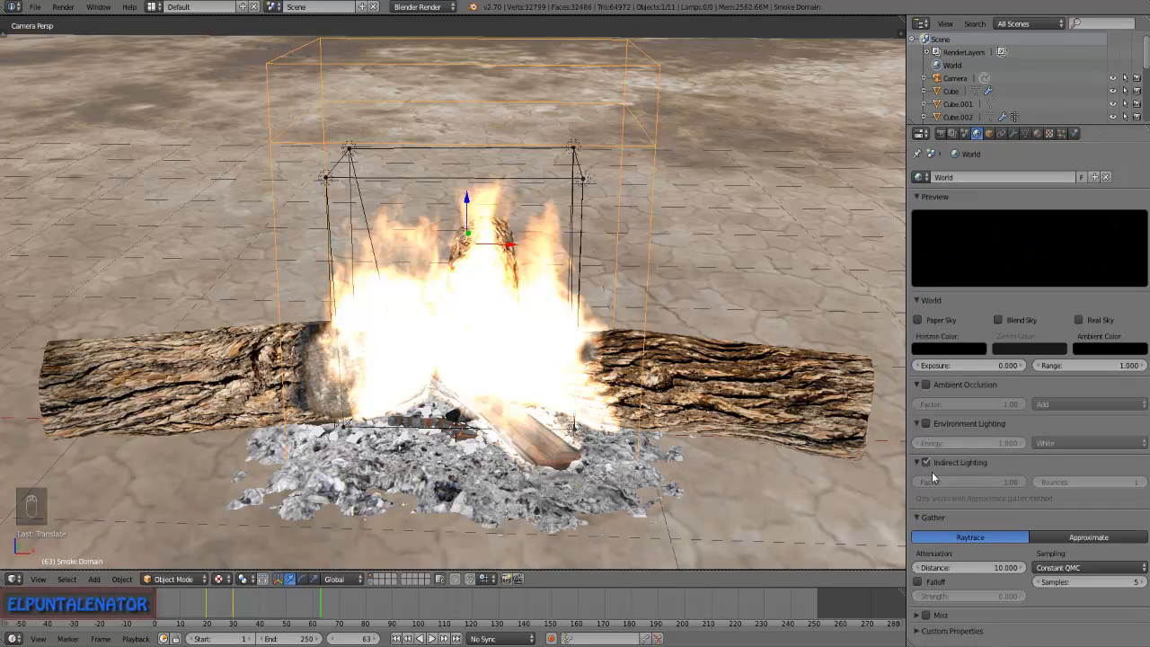
Set the world's gather method to Approximate and the indirect lighting factor to 10.
{"action": "left_click", "coordinate": [1080, 536]}
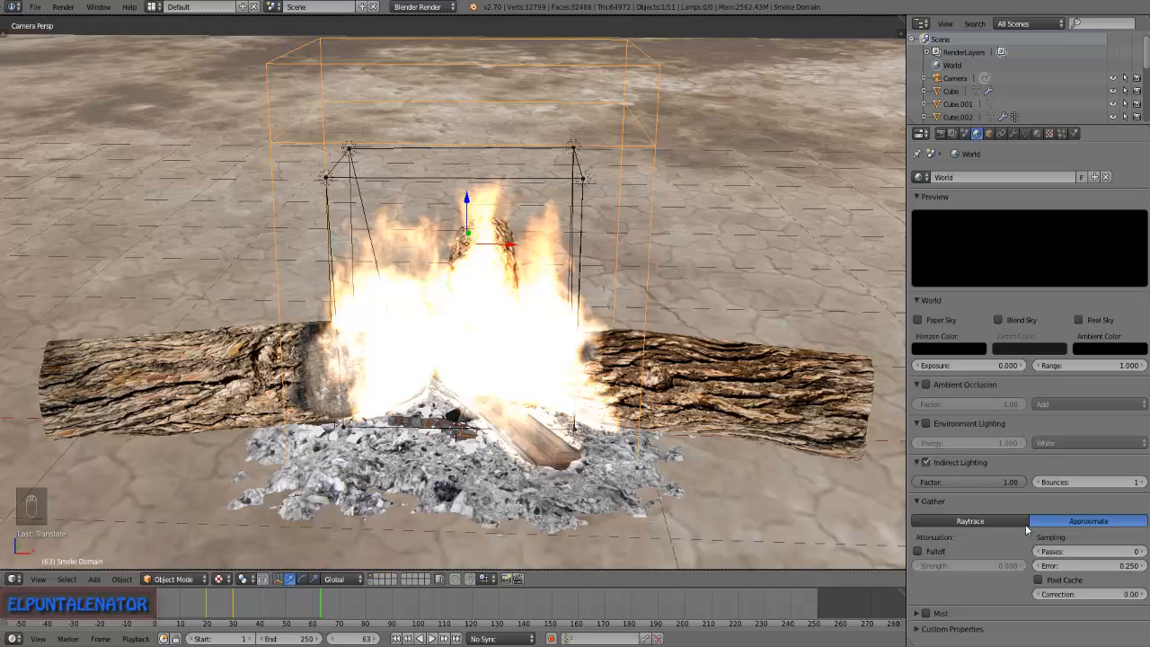
{"action": "left_click", "coordinate": [963, 482]}
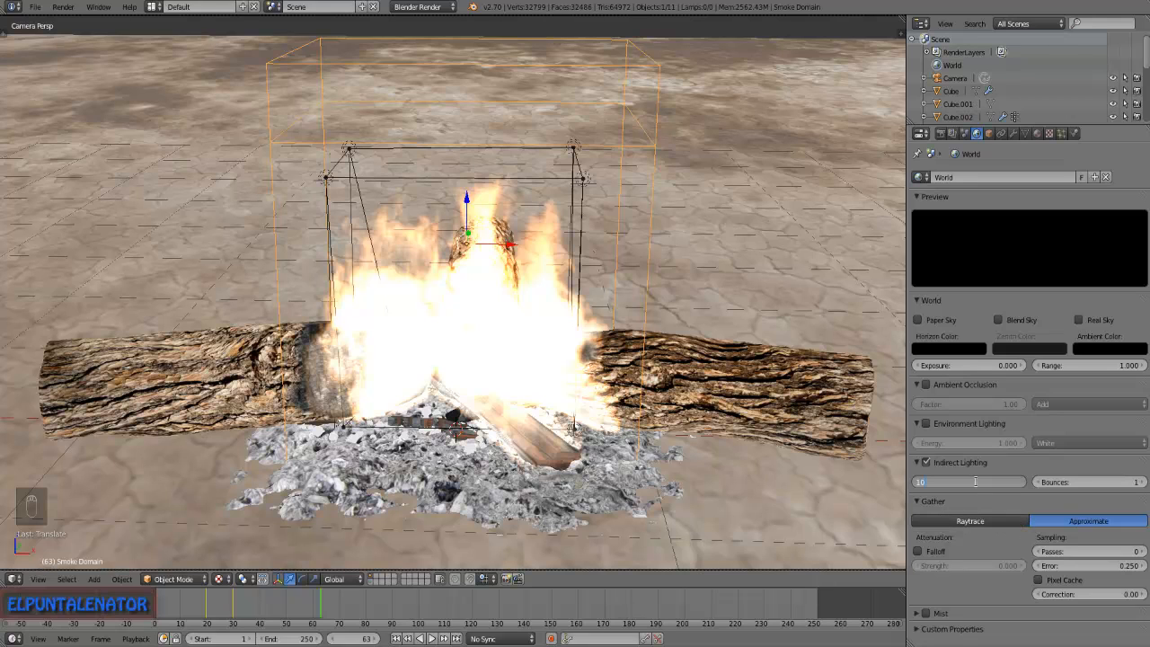
{"action": "type", "text": "10"}
{"action": "key", "text": "Return"}
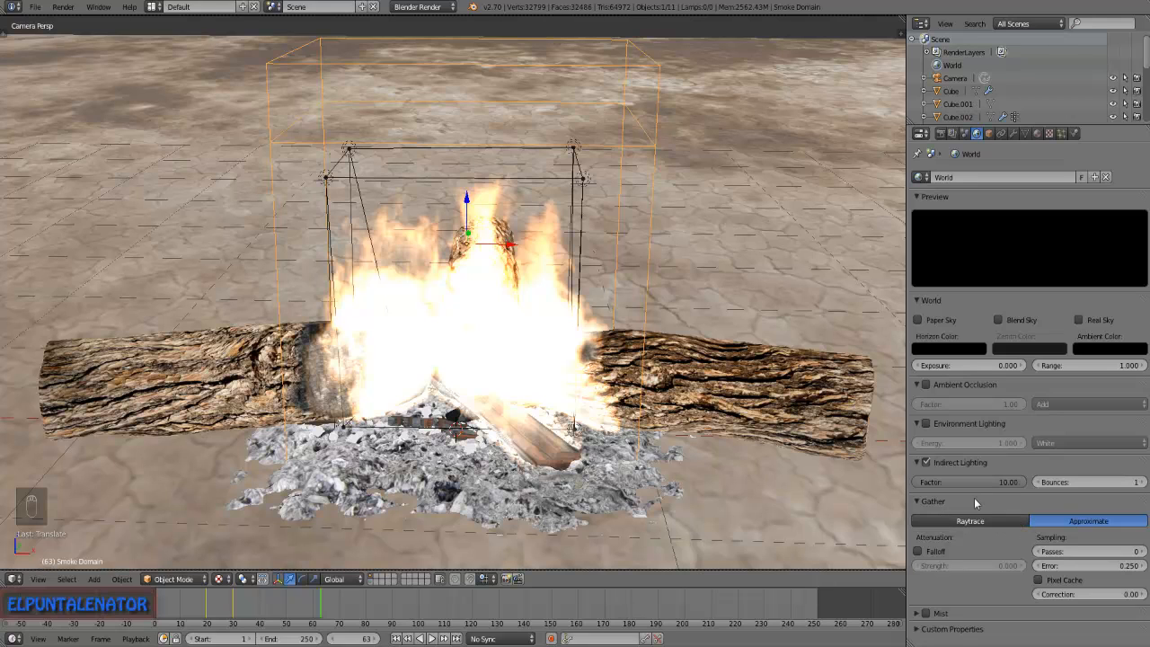
Enable environment lighting in the world settings and set its energy to 0.005.
{"action": "left_click", "coordinate": [926, 424]}
{"action": "left_click", "coordinate": [954, 443]}
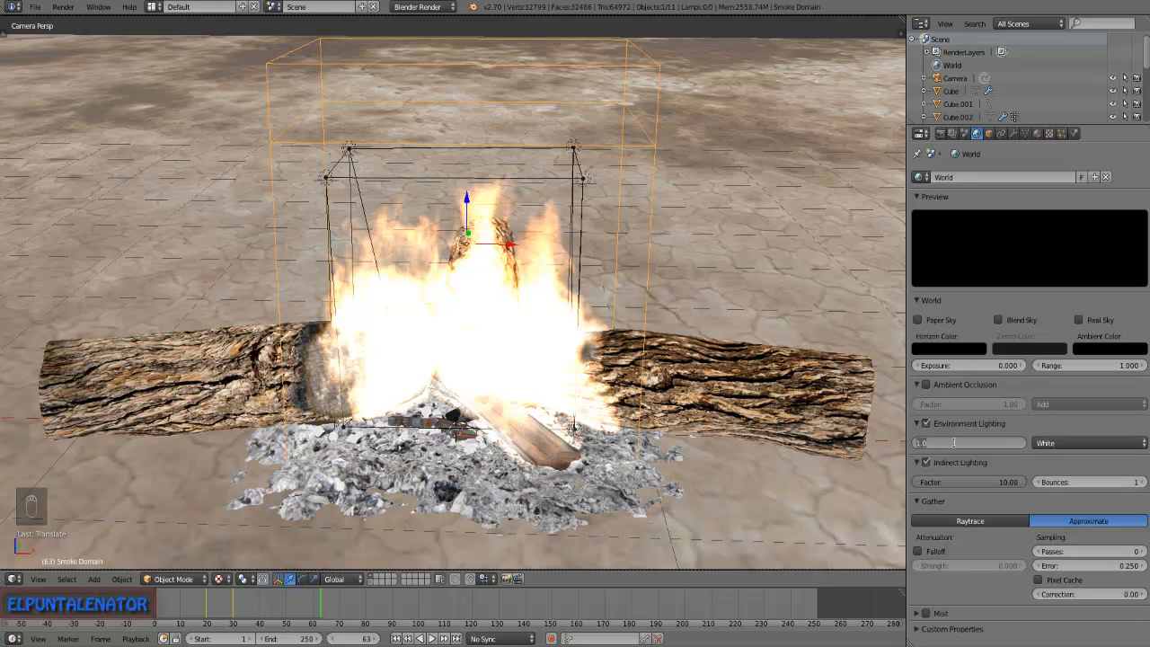
{"action": "key", "text": "BackSpace"}
{"action": "type", "text": ".01"}
{"action": "key", "text": "Return"}
{"action": "left_click", "coordinate": [918, 442]}
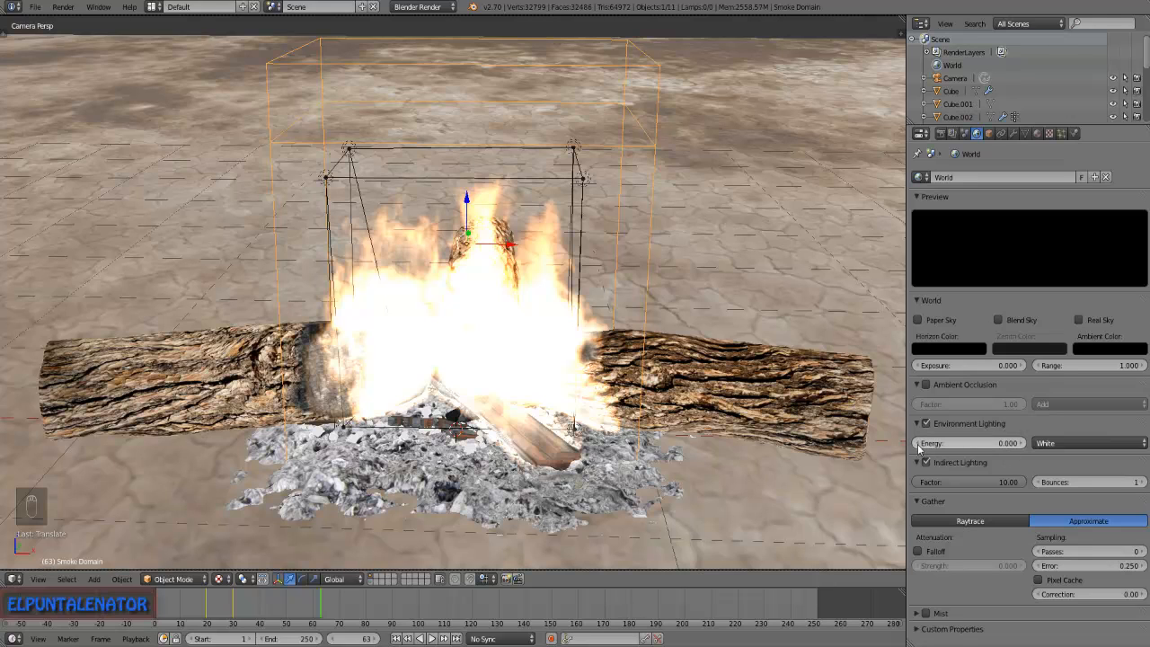
{"action": "left_click", "coordinate": [1005, 443]}
{"action": "type", "text": ".00"}
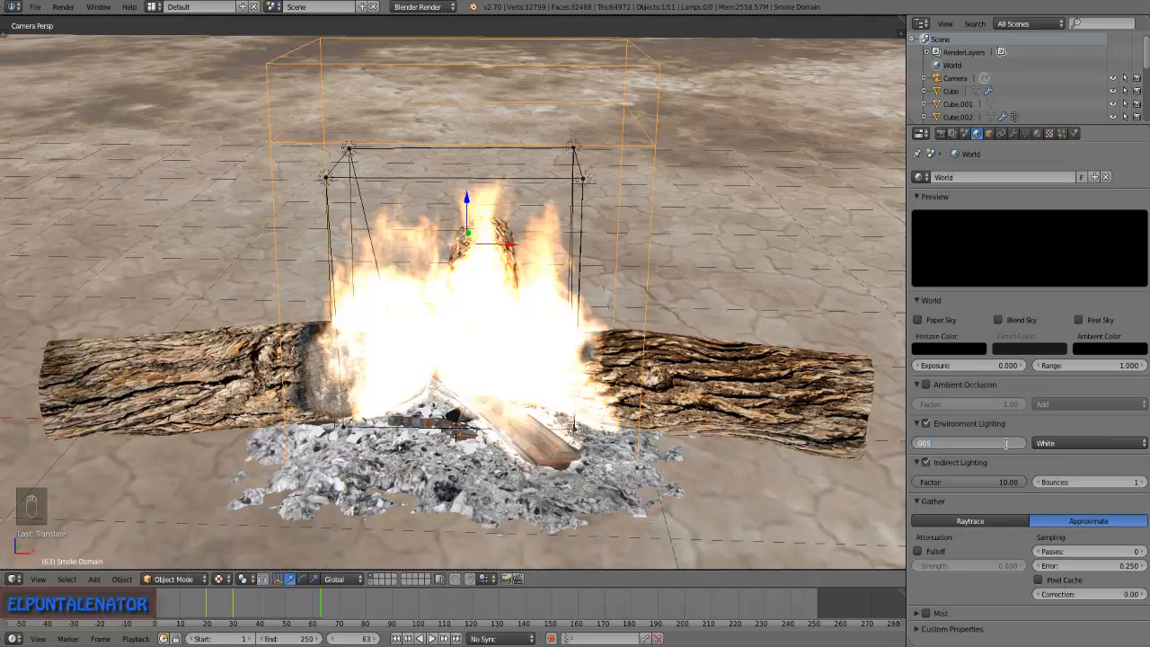
{"action": "type", "text": "5"}
{"action": "key", "text": "Return"}
Render the current frame from the camera and compare its flames with the render in the other slot.
{"action": "key", "text": "KP_0"}
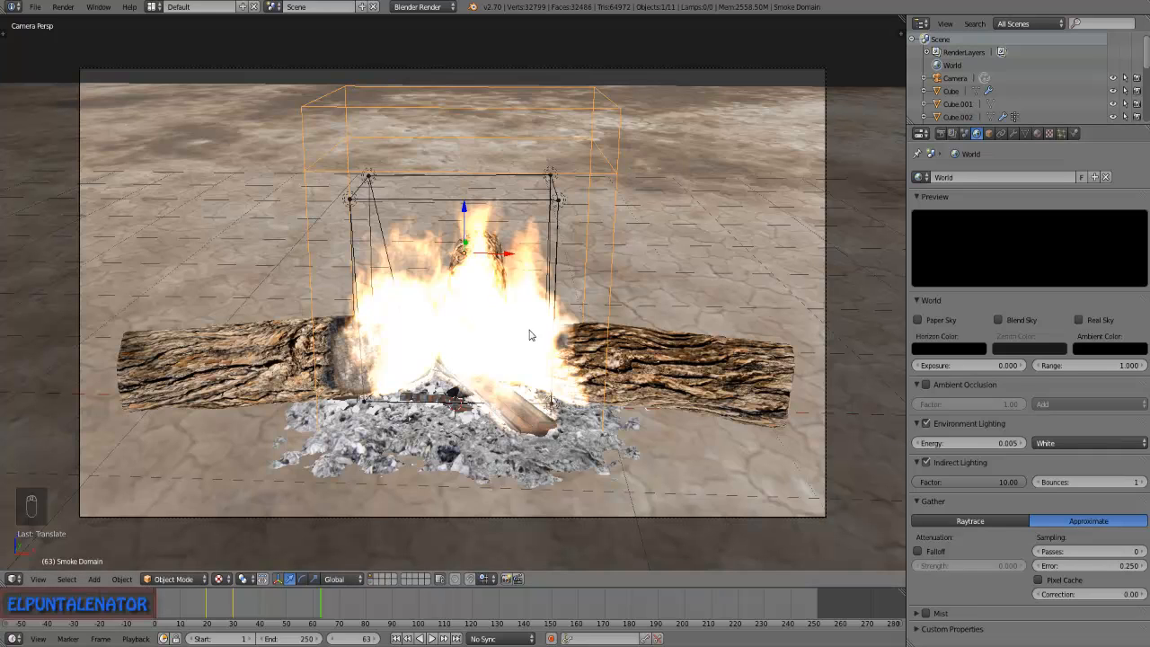
{"action": "key", "text": "F12"}
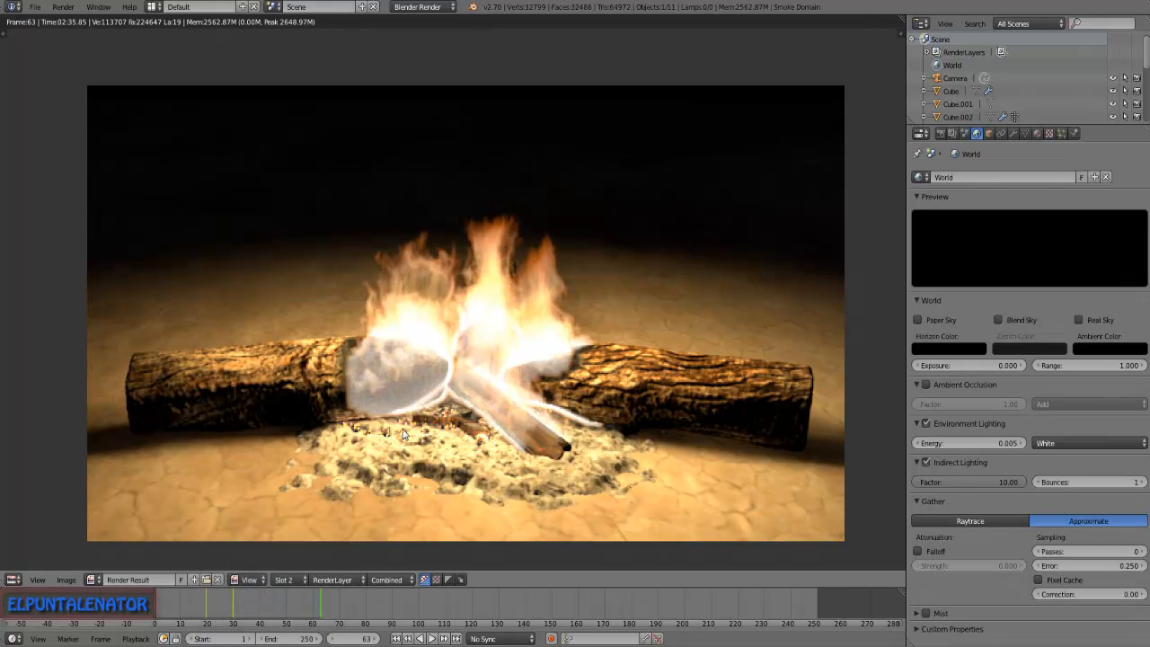
{"action": "scroll", "coordinate": [475, 218], "scroll_direction": "up", "scroll_amount": 3}
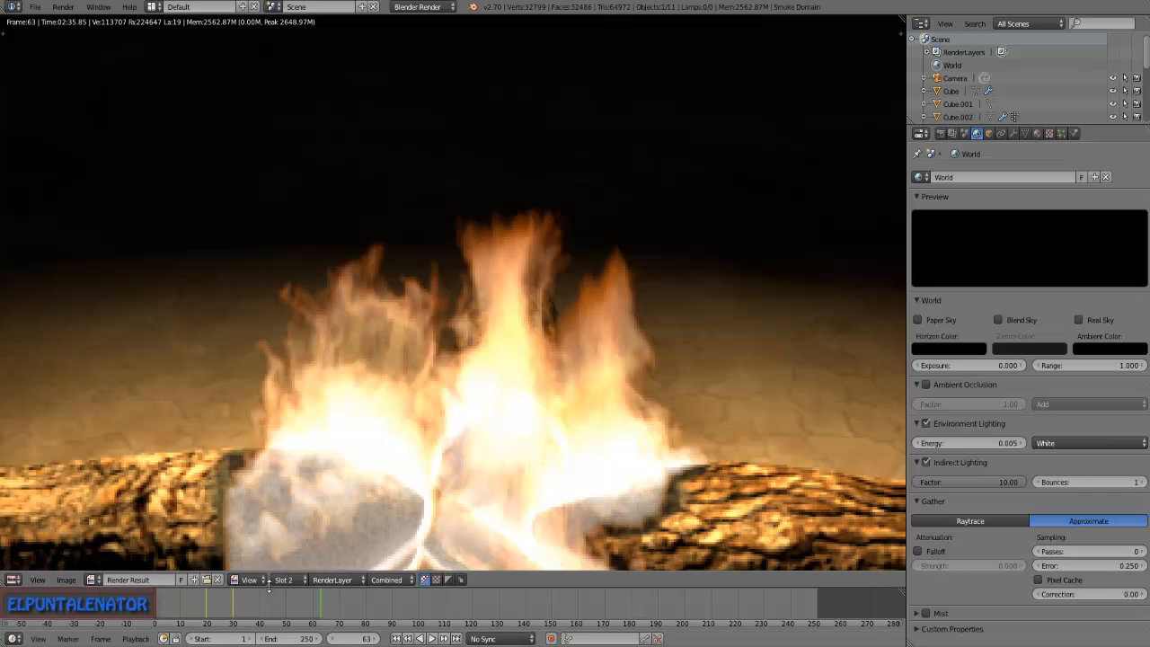
{"action": "key", "text": "j"}
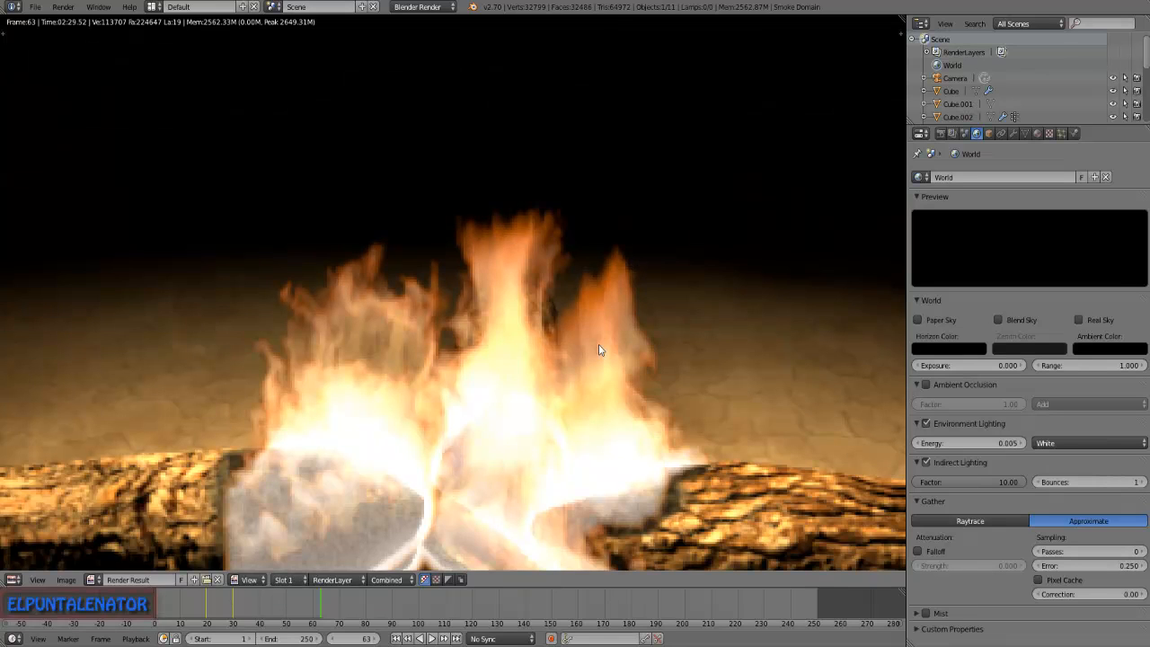
{"action": "scroll", "coordinate": [524, 238], "scroll_direction": "up", "scroll_amount": 2}
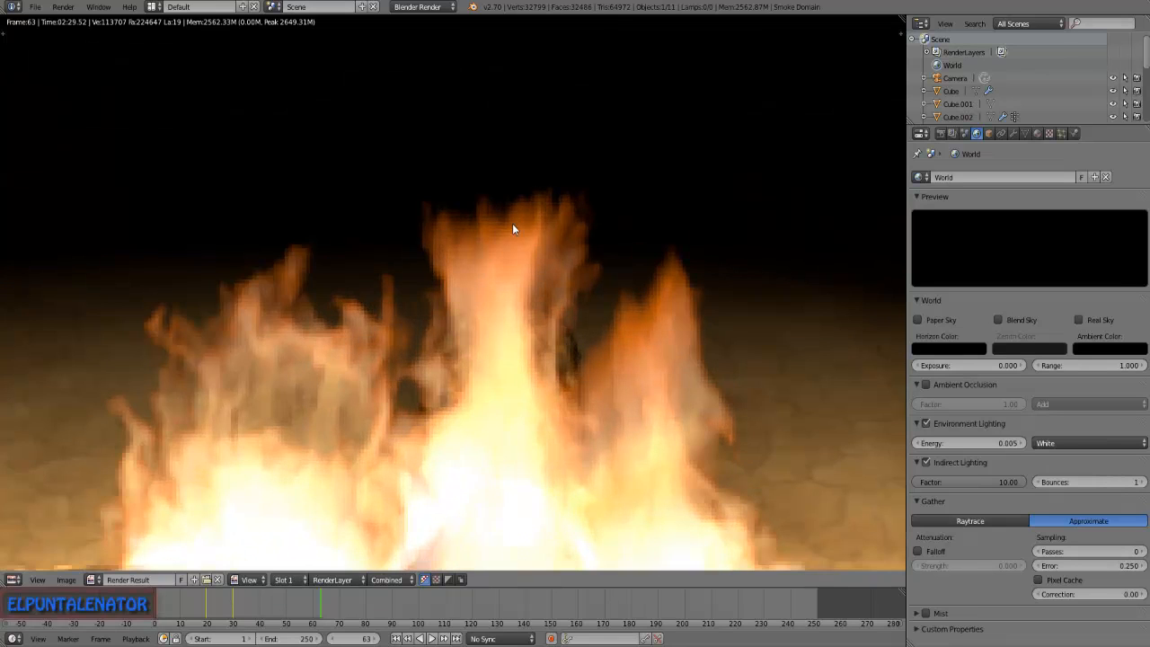
{"action": "key", "text": "j"}
{"action": "key", "text": "j"}
{"action": "key", "text": "j"}
{"action": "key", "text": "j"}
{"action": "key", "text": "j"}
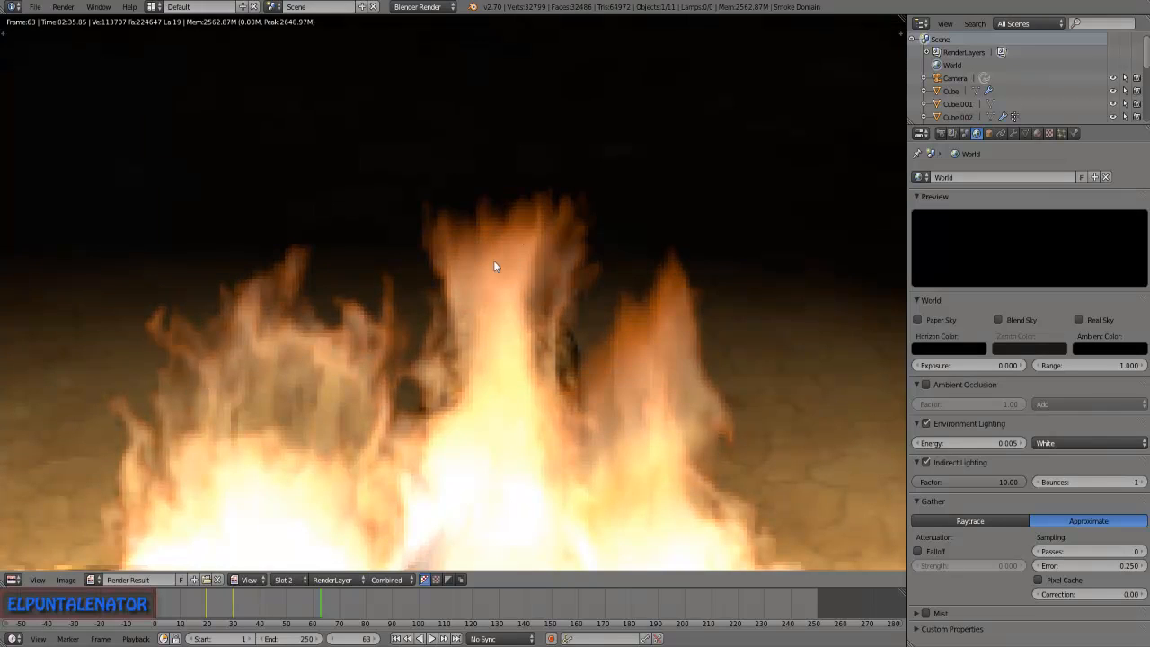
Compare the dark background above the flame tips between the two render slots.
{"action": "scroll", "coordinate": [495, 224], "scroll_direction": "down", "scroll_amount": 3}
{"action": "scroll", "coordinate": [497, 188], "scroll_direction": "up", "scroll_amount": 2}
{"action": "scroll", "coordinate": [524, 220], "scroll_direction": "up", "scroll_amount": 2}
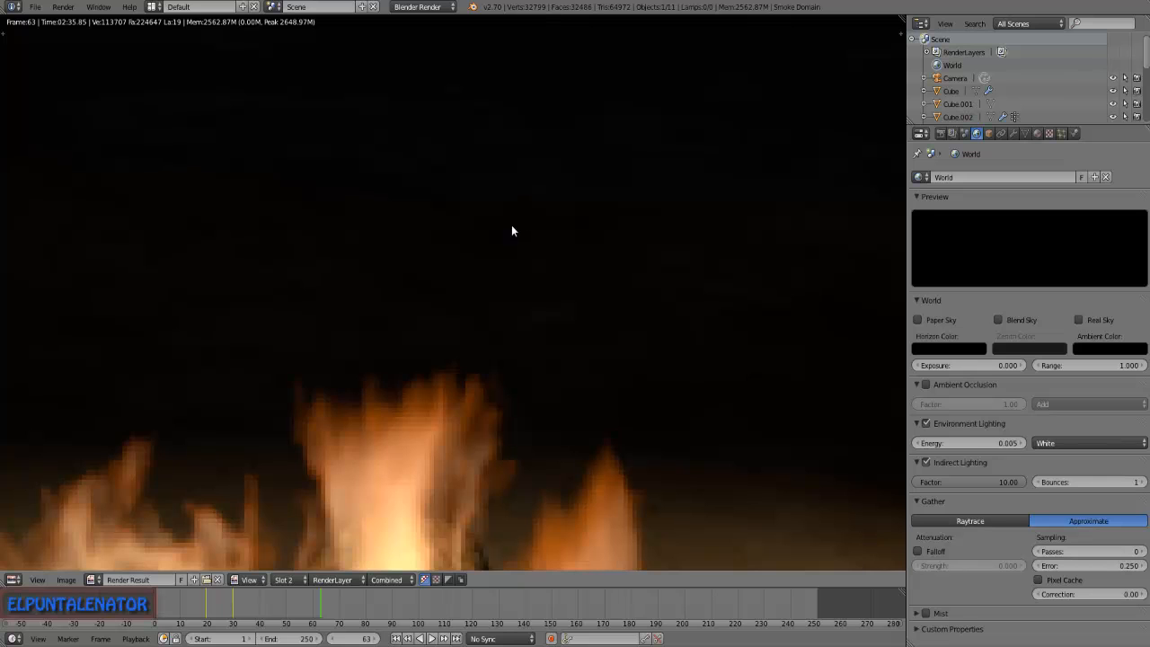
{"action": "key", "text": "j"}
{"action": "key", "text": "j"}
{"action": "key", "text": "j"}
{"action": "key", "text": "j"}
{"action": "key", "text": "j"}
{"action": "key", "text": "j"}
{"action": "scroll", "coordinate": [550, 258], "scroll_direction": "down", "scroll_amount": 4}
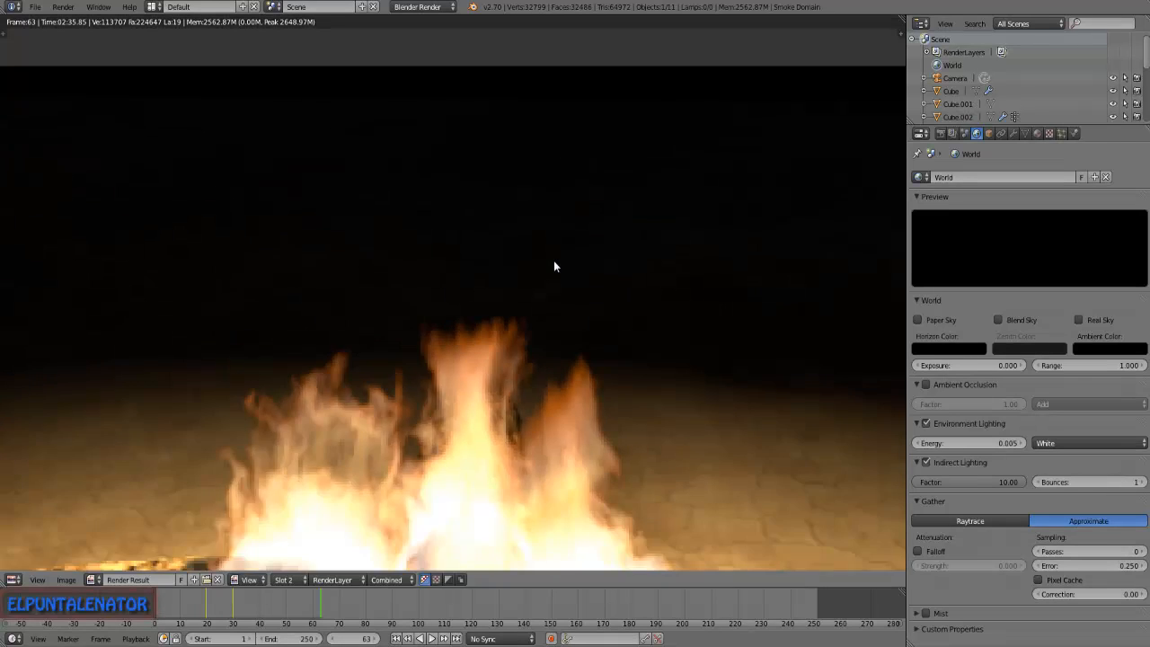
Compare the logs, ashes and ember particles up close between the two render slots.
{"action": "scroll", "coordinate": [410, 475], "scroll_direction": "up", "scroll_amount": 1}
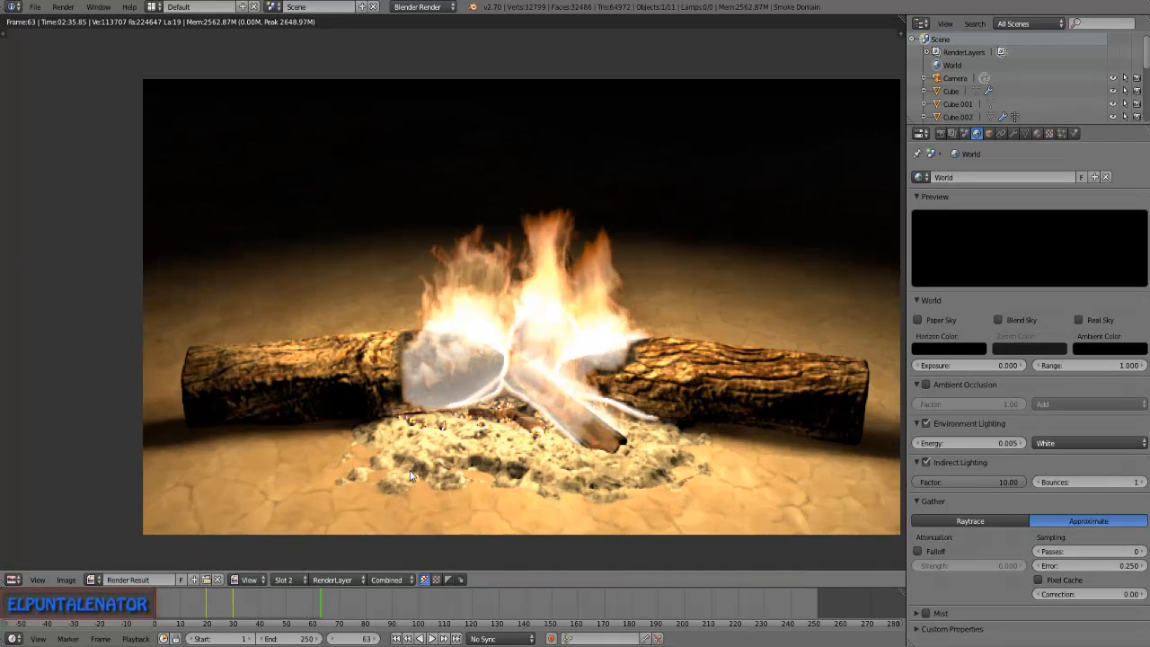
{"action": "scroll", "coordinate": [411, 475], "scroll_direction": "up", "scroll_amount": 2}
{"action": "key", "text": "j"}
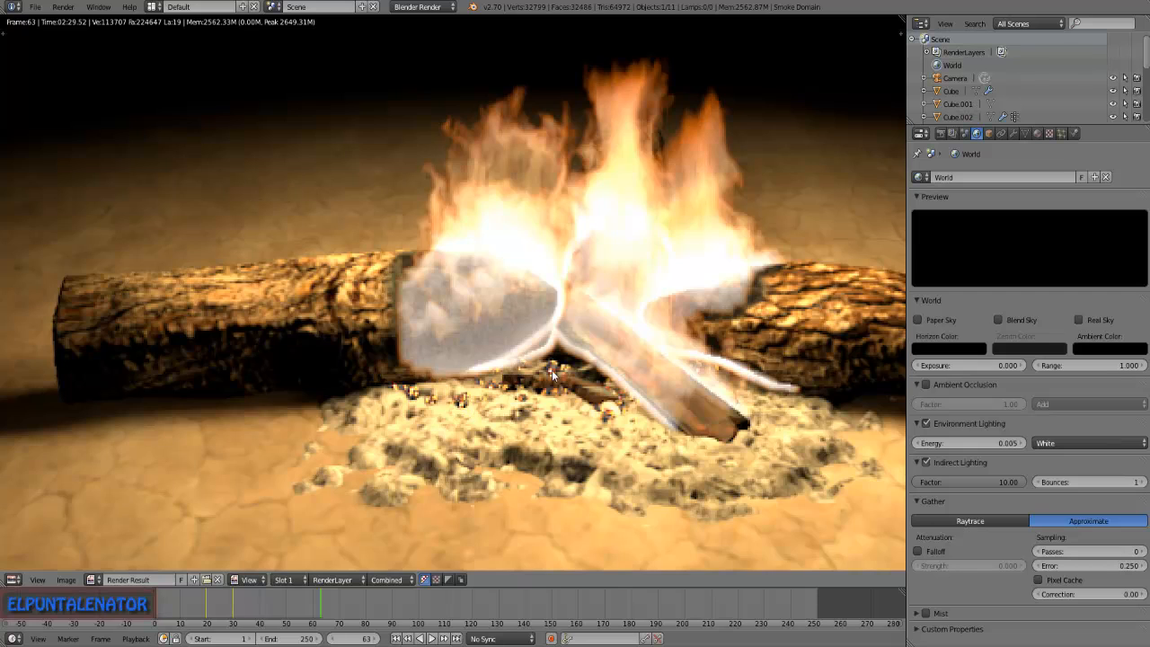
{"action": "scroll", "coordinate": [551, 369], "scroll_direction": "up", "scroll_amount": 5}
{"action": "key", "text": "j"}
{"action": "key", "text": "j"}
{"action": "key", "text": "j"}
{"action": "key", "text": "j"}
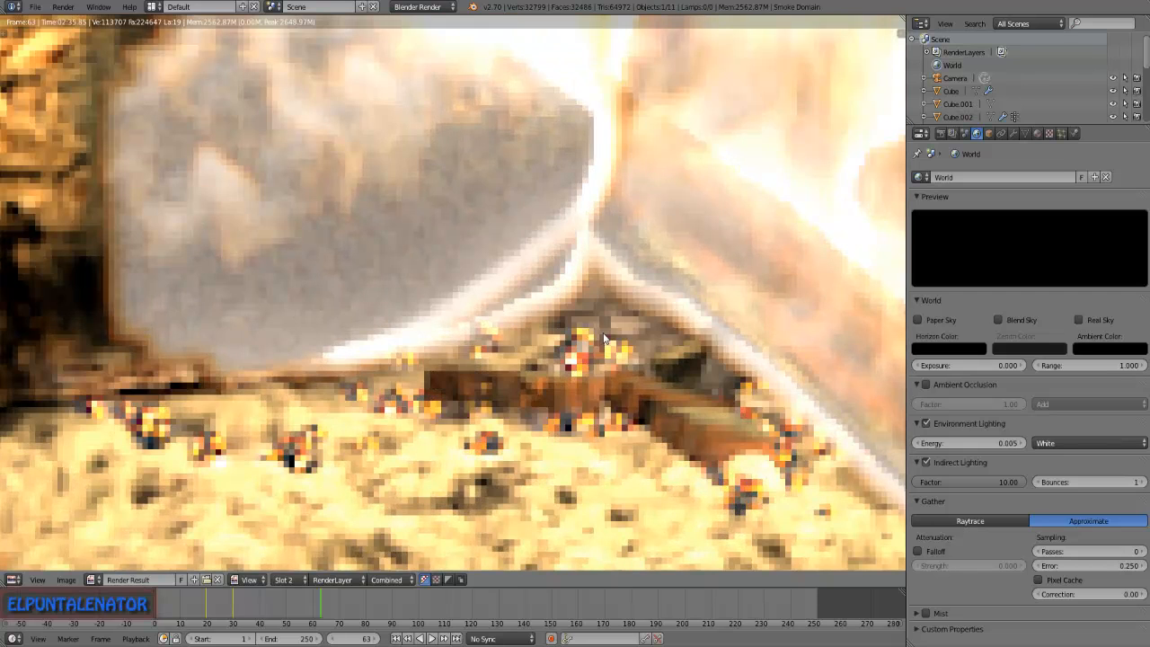
{"action": "key", "text": "j"}
{"action": "scroll", "coordinate": [592, 355], "scroll_direction": "down", "scroll_amount": 5}
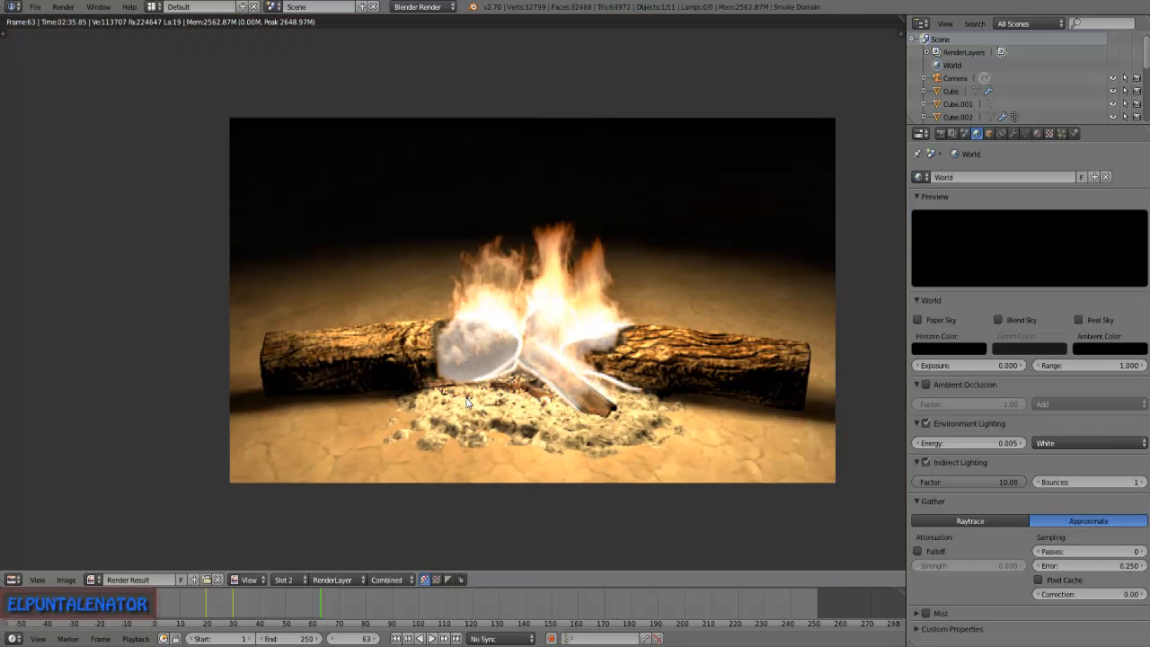
{"action": "scroll", "coordinate": [631, 308], "scroll_direction": "up", "scroll_amount": 1}
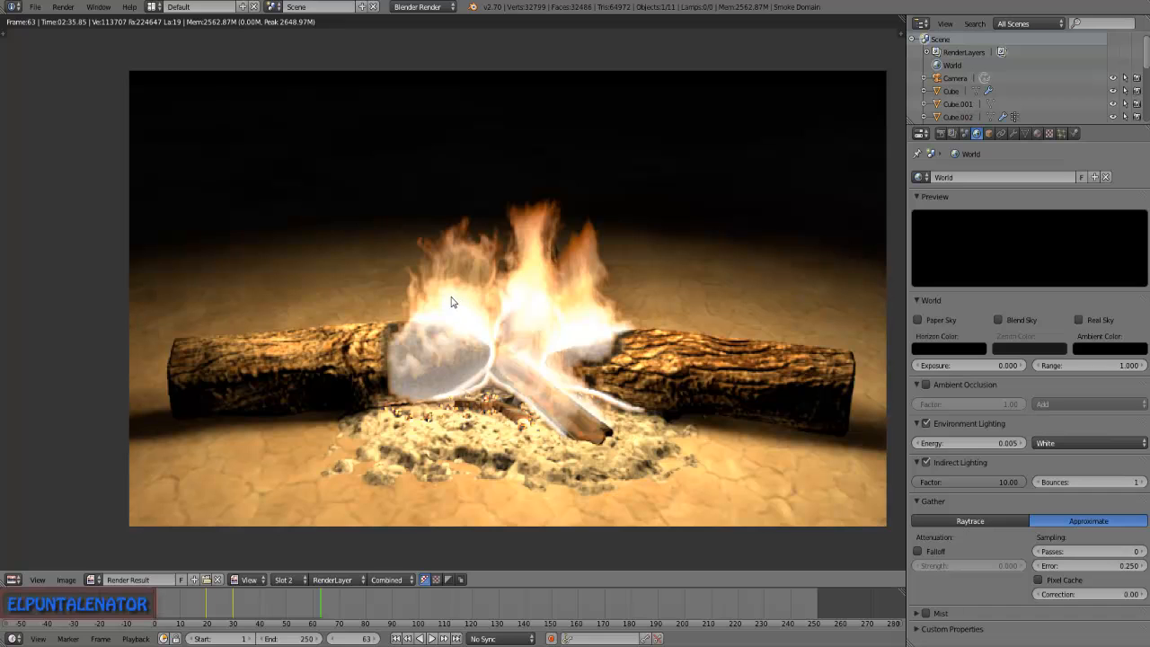
Switch to the Compositing layout and enable compositing nodes with the backdrop.
{"action": "left_click", "coordinate": [153, 7]}
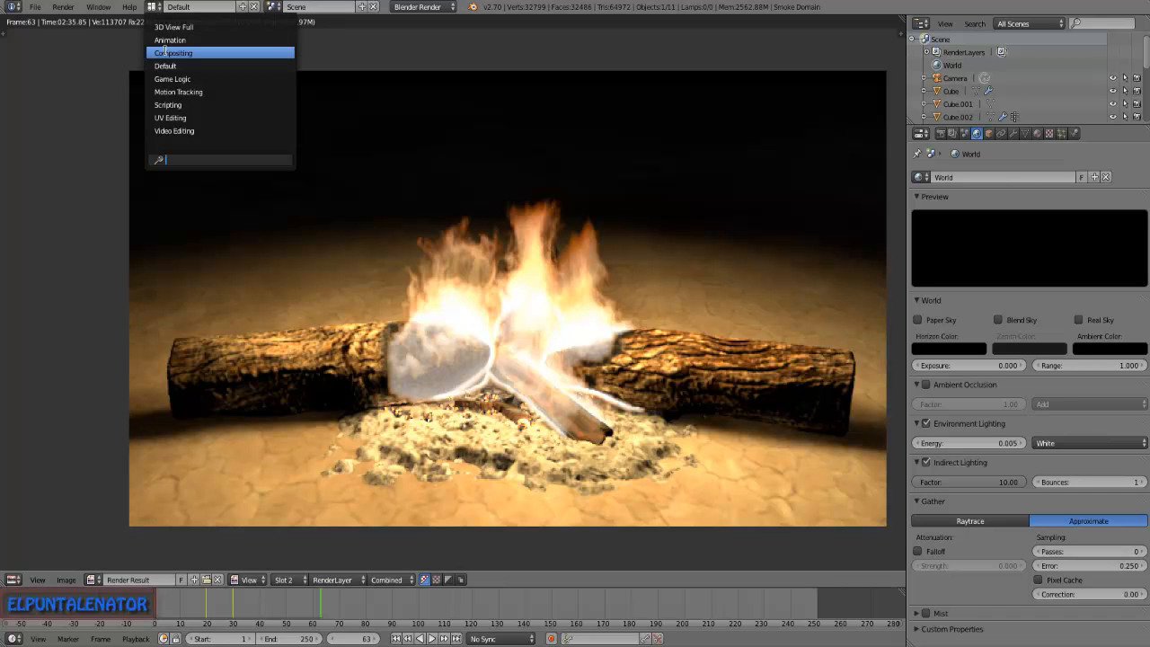
{"action": "left_click", "coordinate": [167, 55]}
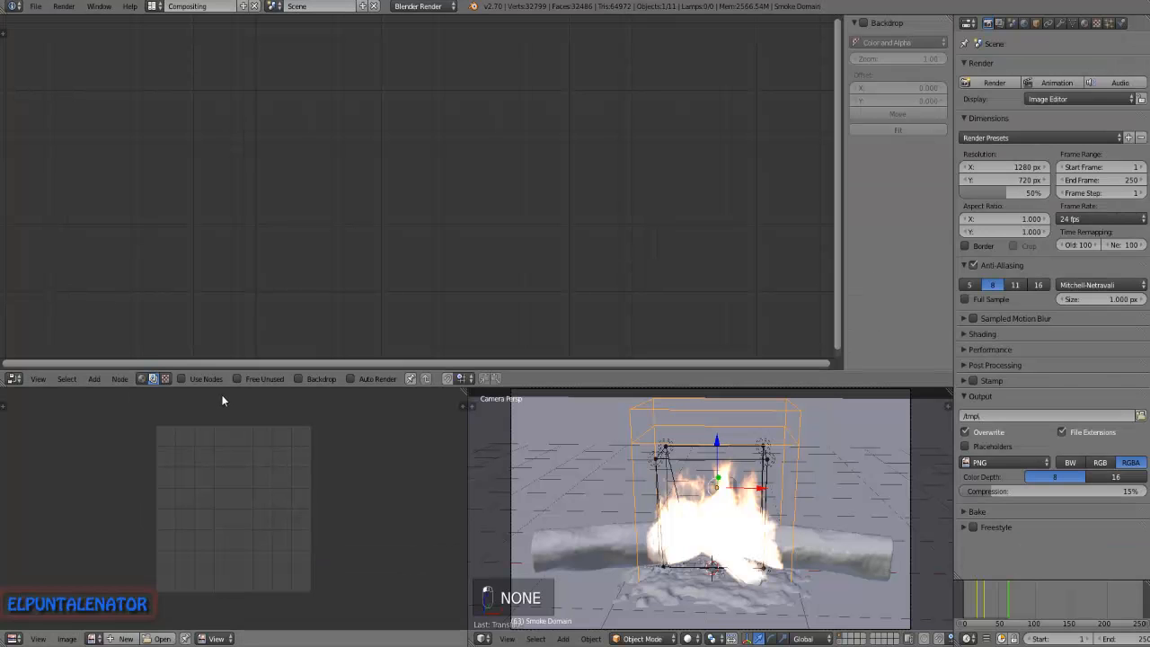
{"action": "left_click", "coordinate": [183, 378]}
{"action": "left_click", "coordinate": [312, 378]}
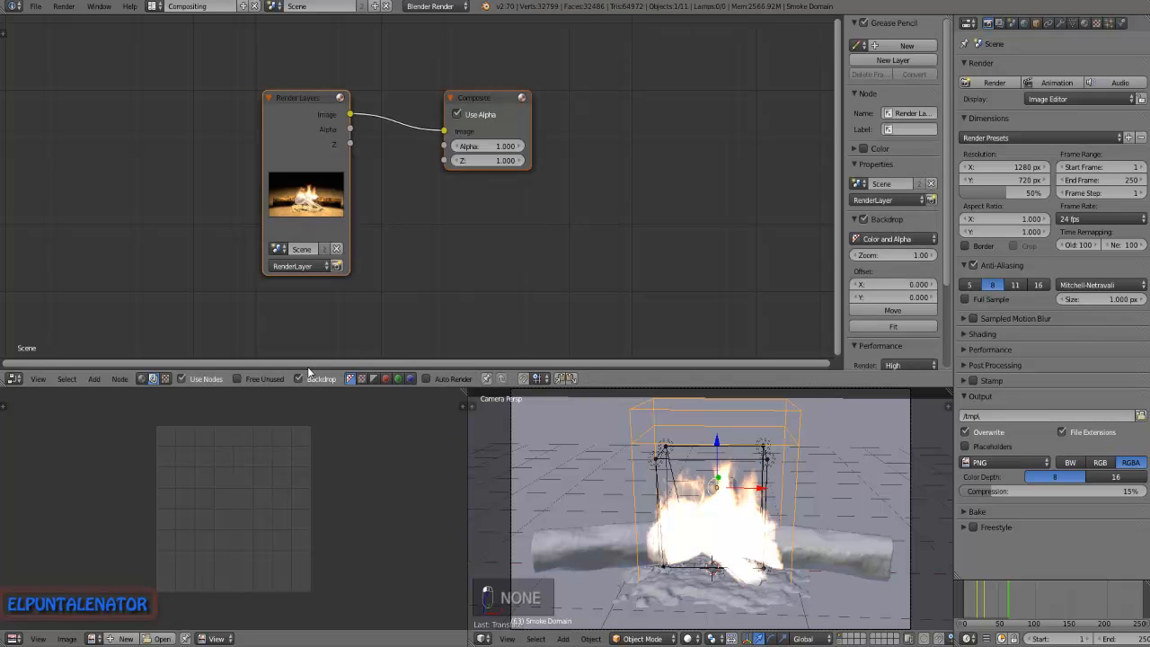
Spread the Render Layers and Composite nodes apart and add a Viewer node fed from the render image through a reroute point.
{"action": "left_click_drag", "start_coordinate": [295, 97], "coordinate": [148, 89]}
{"action": "left_click_drag", "start_coordinate": [465, 98], "coordinate": [671, 56]}
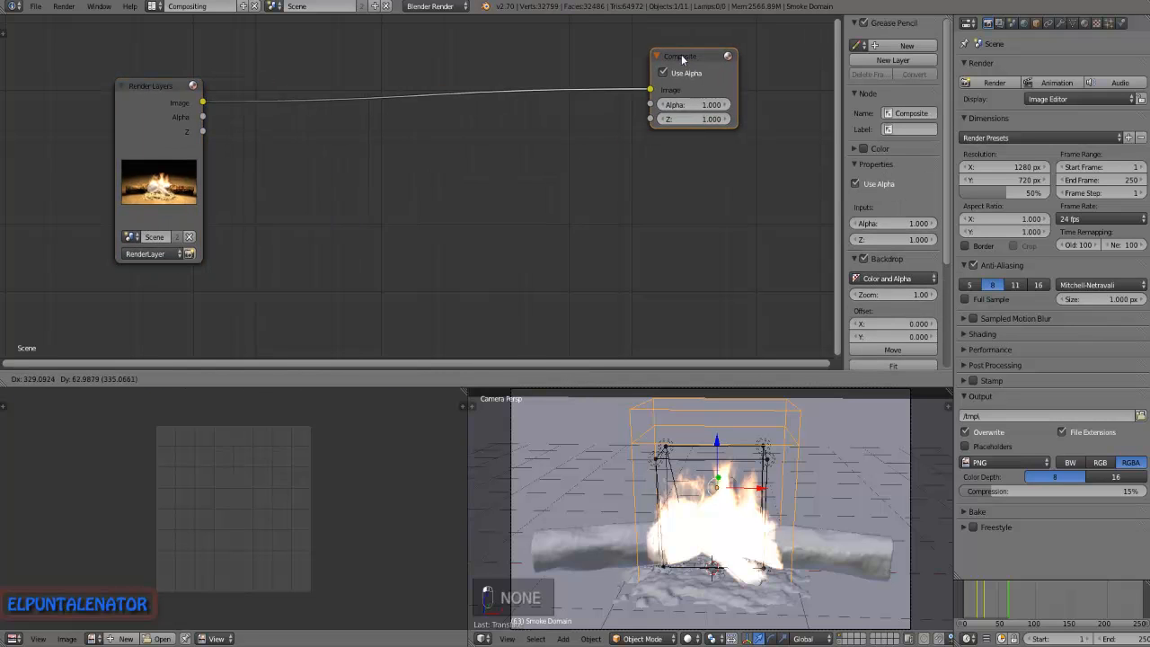
{"action": "key", "text": "shift+a"}
{"action": "mouse_move", "coordinate": [595, 136]}
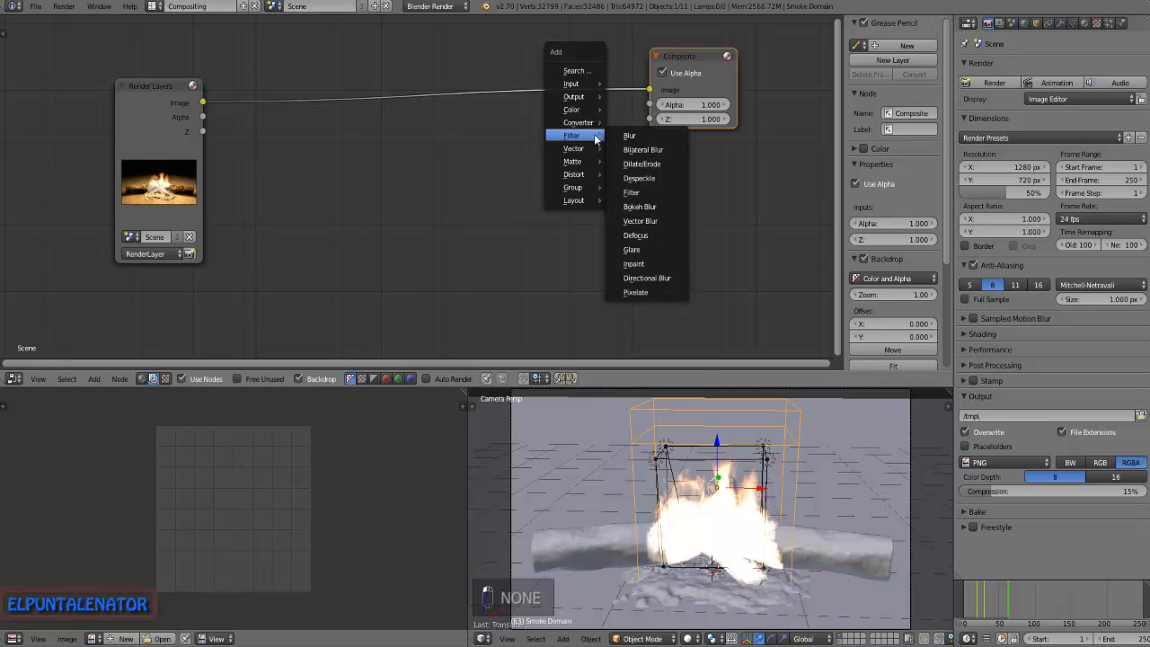
{"action": "mouse_move", "coordinate": [573, 96]}
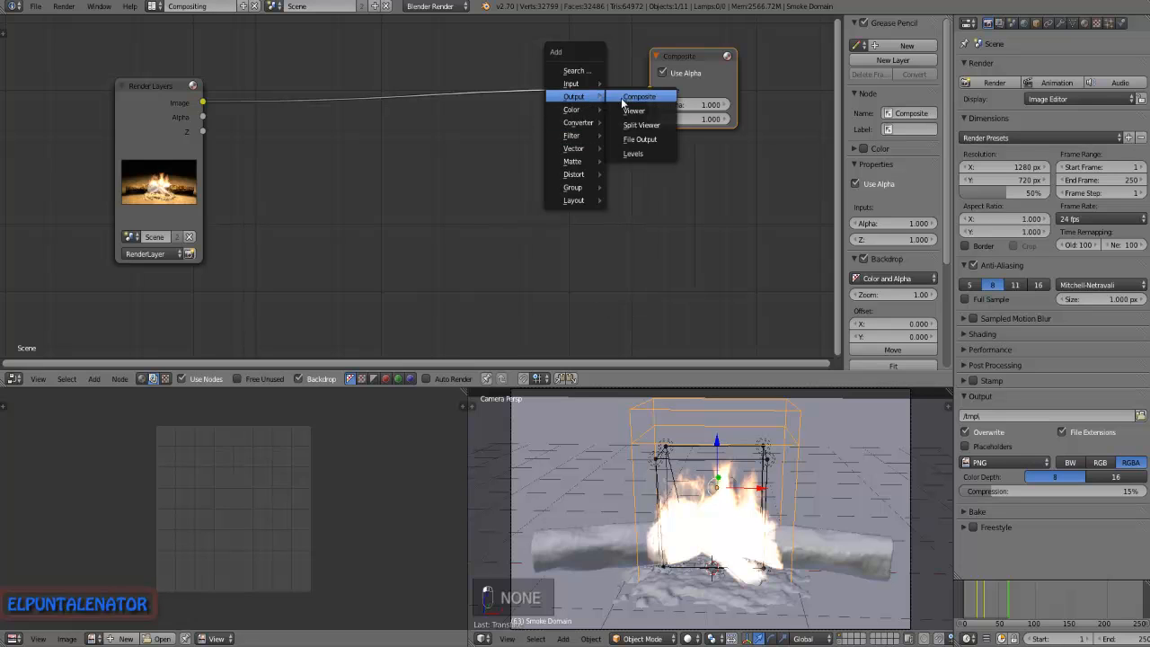
{"action": "left_click", "coordinate": [632, 110]}
{"action": "left_click", "coordinate": [658, 204]}
{"action": "left_click_drag", "start_coordinate": [613, 121], "coordinate": [644, 235], "text": "shift"}
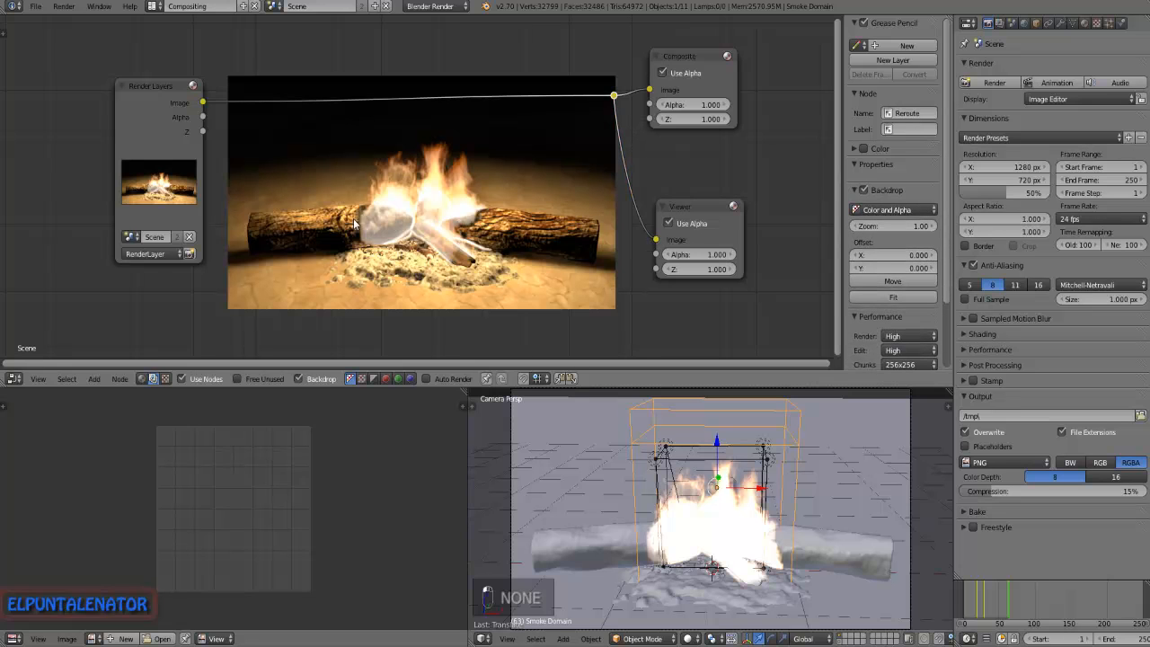
Enlarge the node editor, zoom the backdrop to 2.49 and move the Render Layers node clear of the fire.
{"action": "left_click_drag", "start_coordinate": [579, 392], "coordinate": [579, 606]}
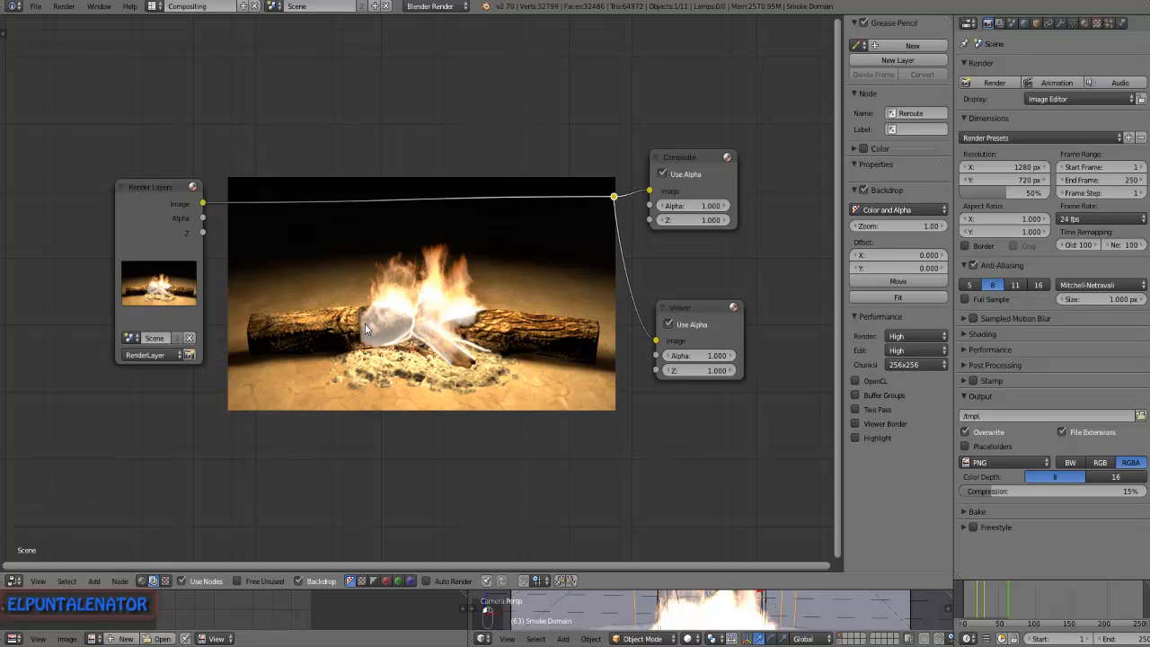
{"action": "key", "text": "alt+v"}
{"action": "key", "text": "alt+v"}
{"action": "key", "text": "alt+v"}
{"action": "key", "text": "alt+v"}
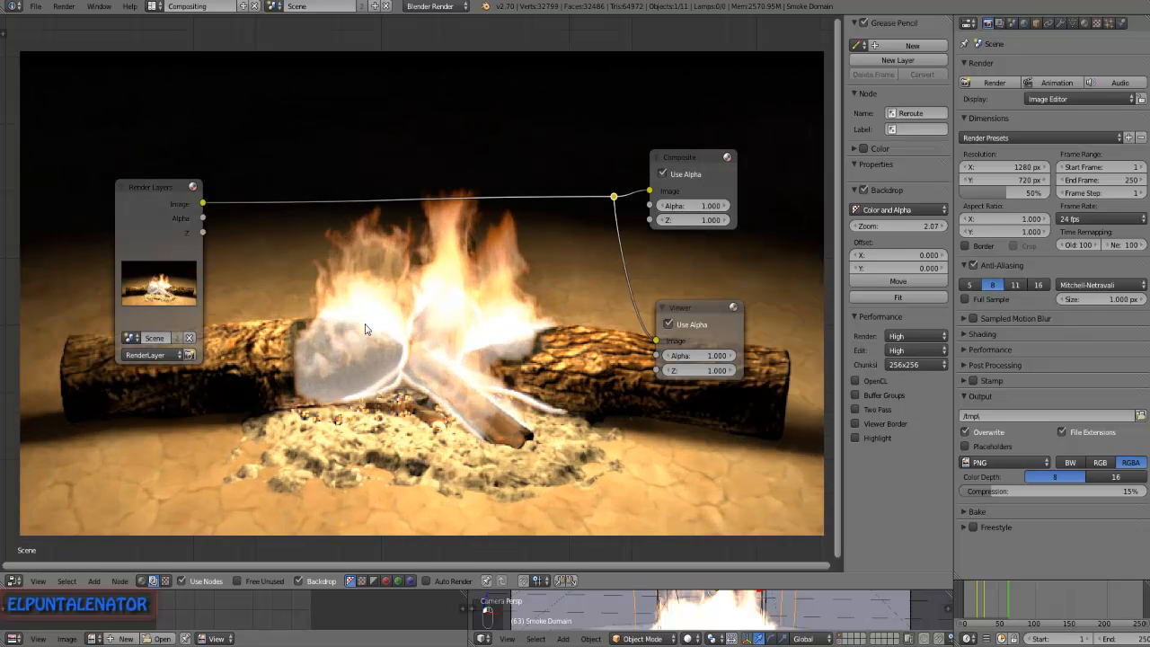
{"action": "key", "text": "alt+v"}
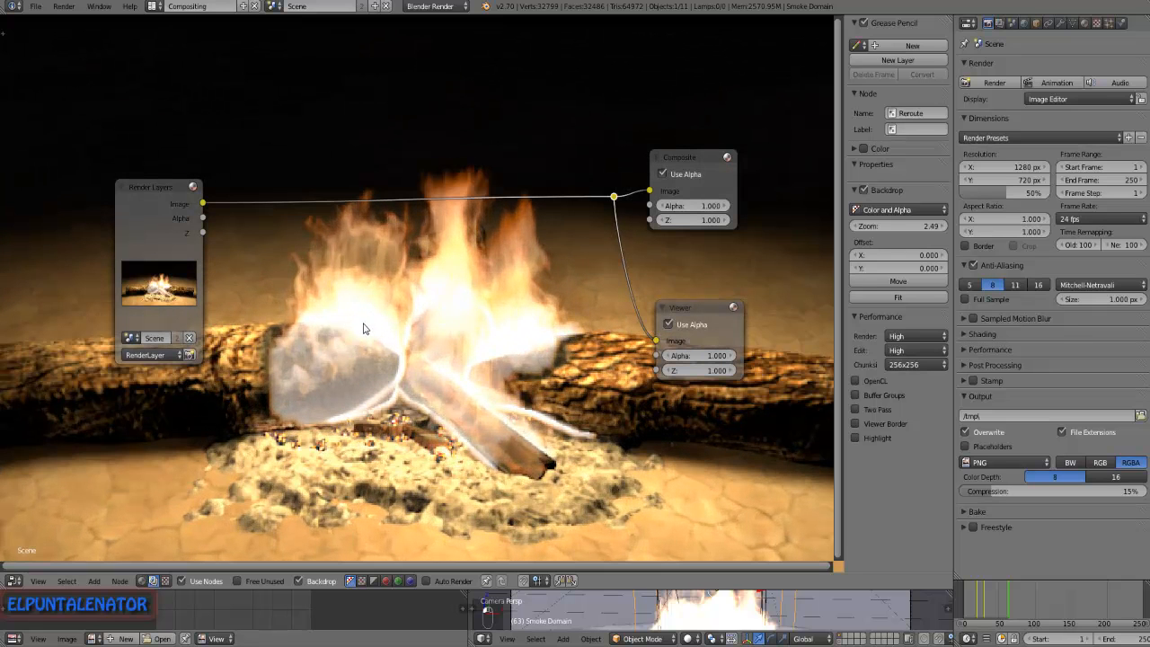
{"action": "left_click_drag", "start_coordinate": [132, 184], "coordinate": [51, 148]}
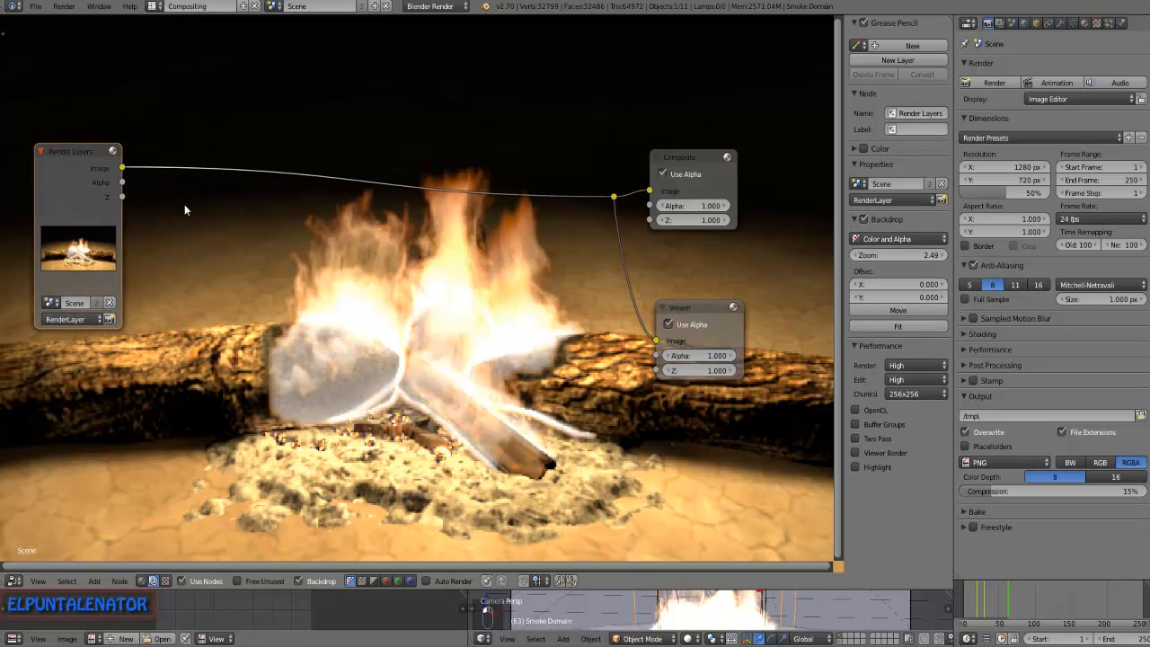
Insert an RGB Curves node after Render Layers and shape an S-curve with its upper point at about X 0.606, Y 0.675.
{"action": "key", "text": "shift+a"}
{"action": "mouse_move", "coordinate": [166, 218]}
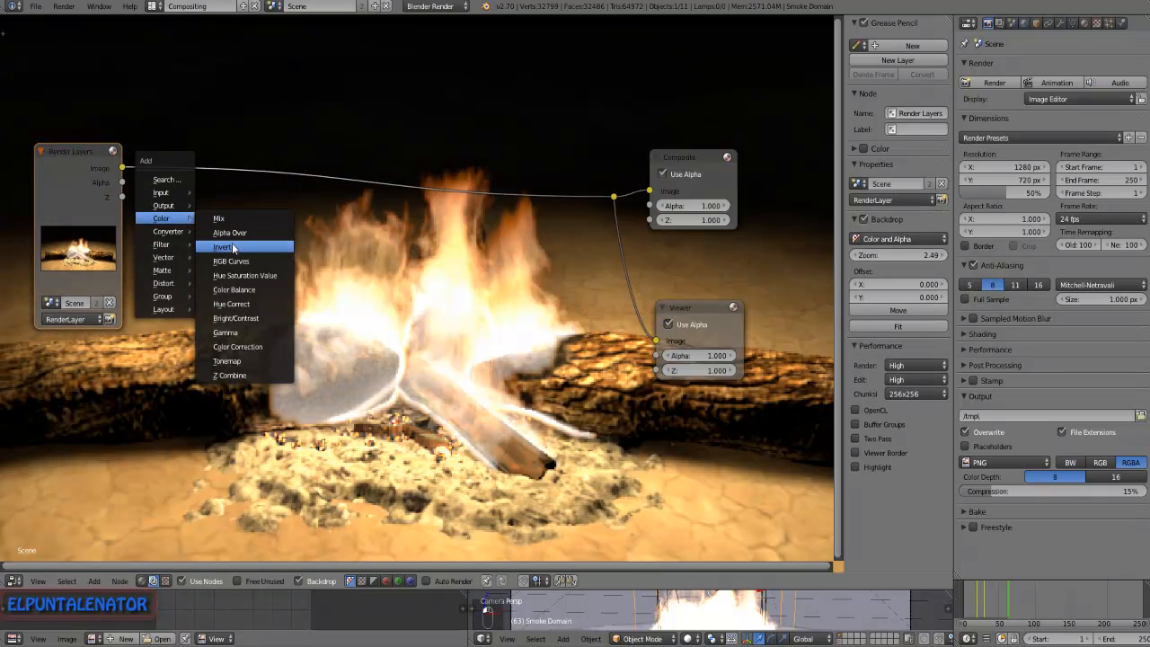
{"action": "left_click", "coordinate": [230, 261]}
{"action": "left_click", "coordinate": [236, 263]}
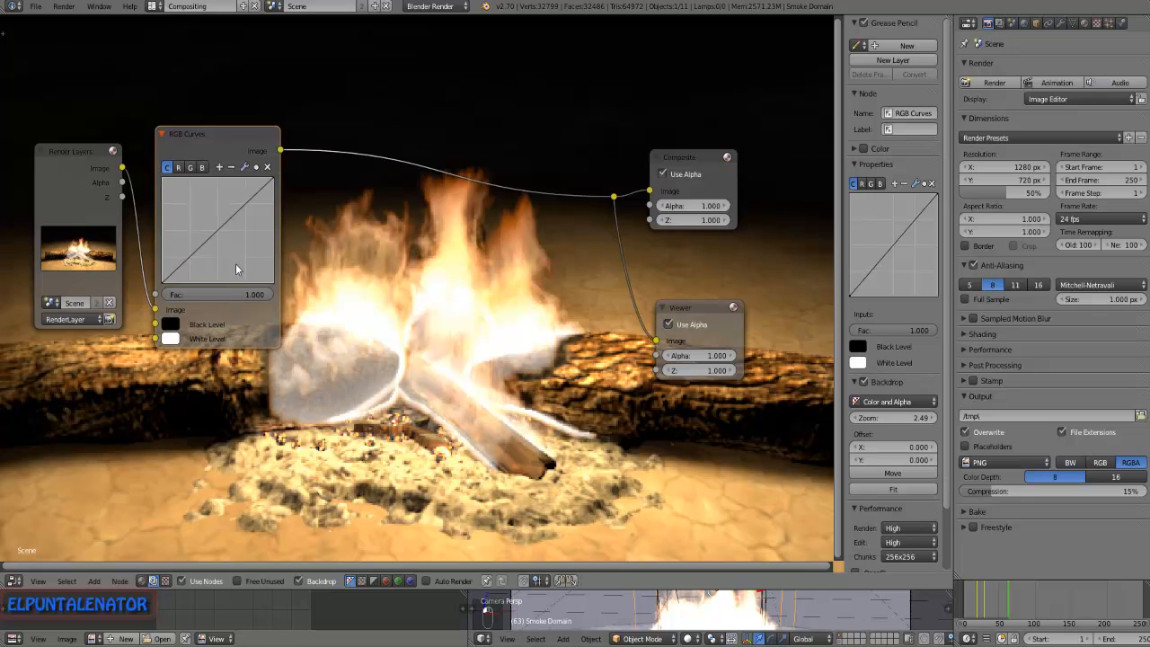
{"action": "left_click_drag", "start_coordinate": [190, 261], "coordinate": [195, 261]}
{"action": "left_click_drag", "start_coordinate": [235, 226], "coordinate": [230, 217]}
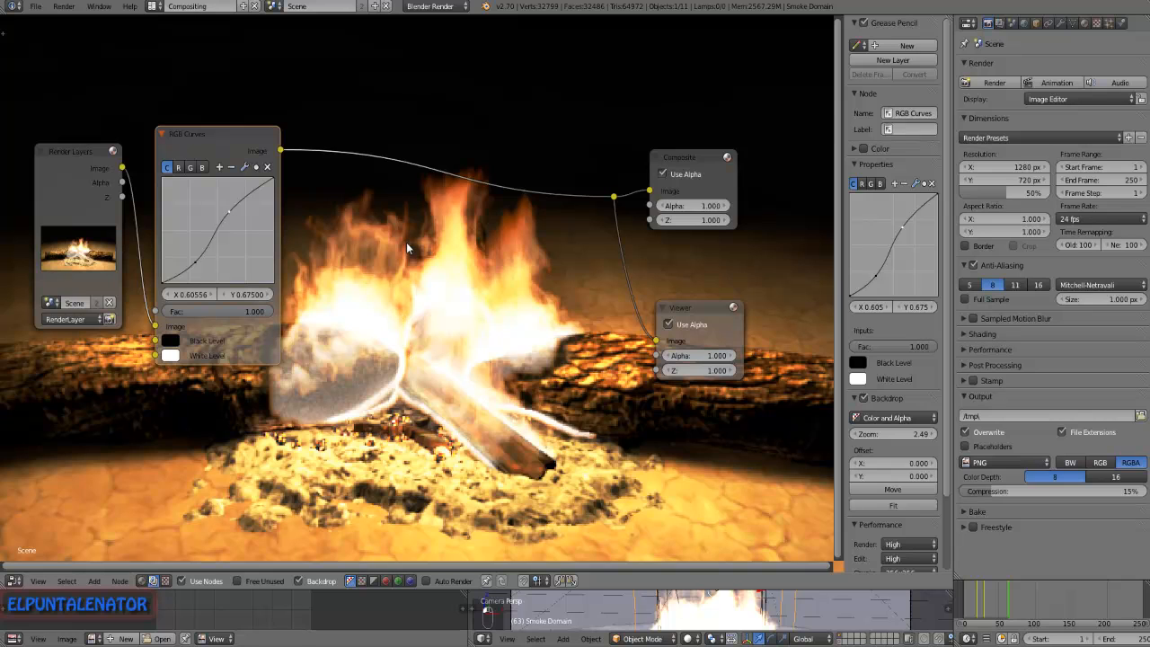
Insert a Glare node between the RGB Curves node and the reroute point and set its type to Fog Glow.
{"action": "key", "text": "shift+a"}
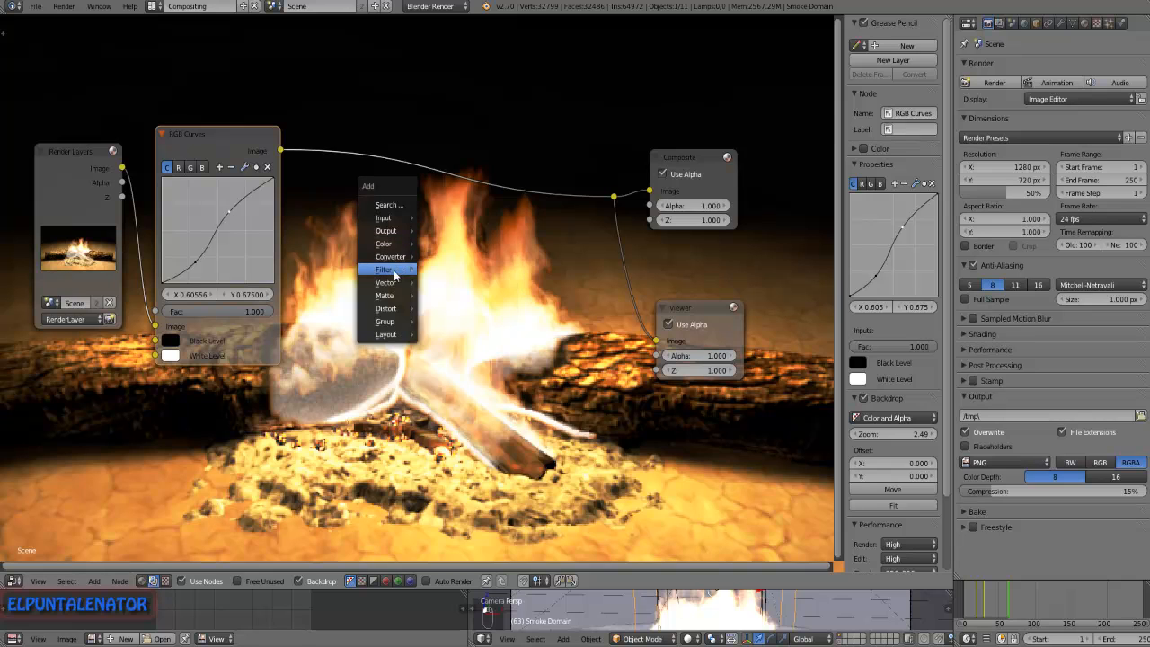
{"action": "left_click", "coordinate": [449, 400]}
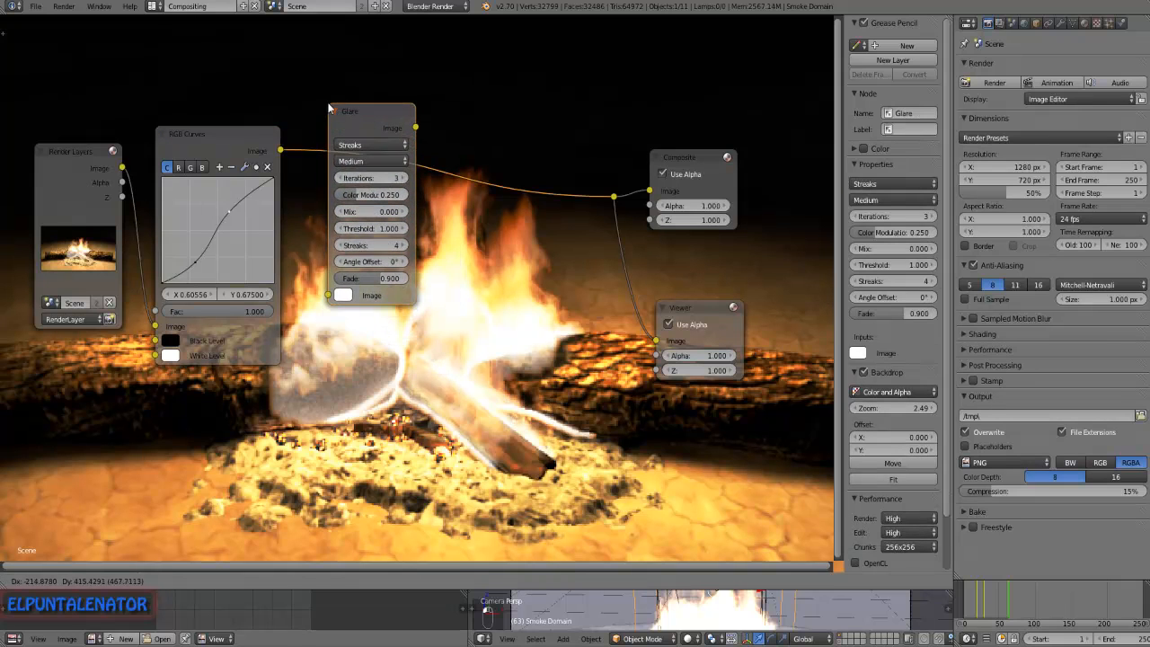
{"action": "left_click", "coordinate": [325, 102]}
{"action": "left_click", "coordinate": [350, 161]}
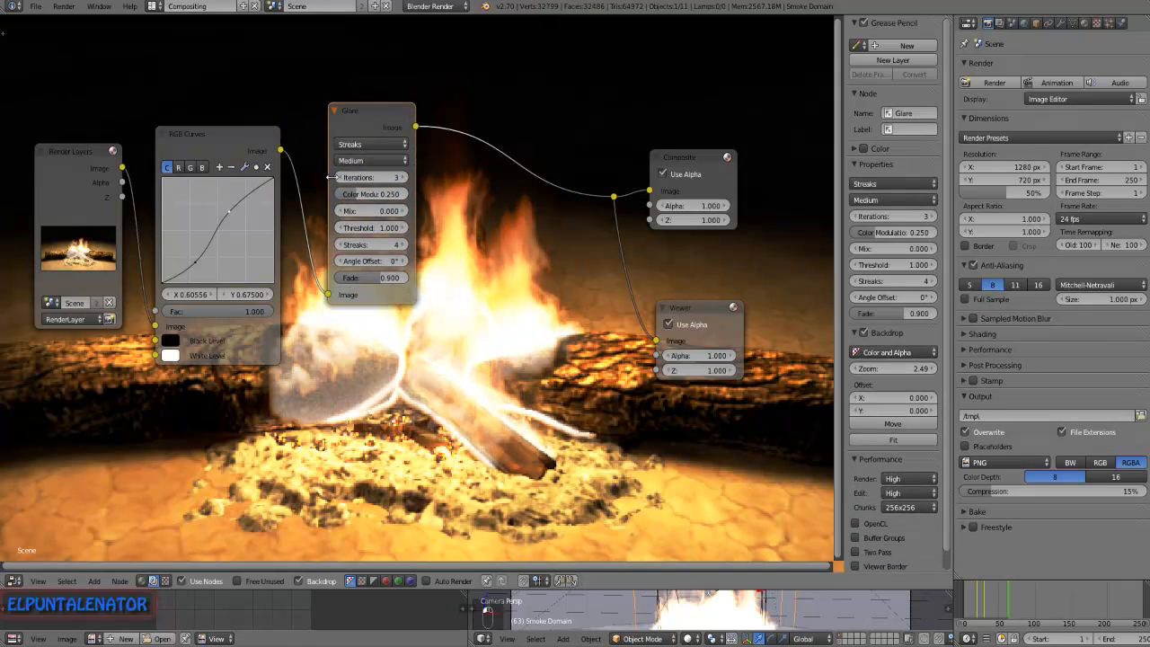
{"action": "left_click", "coordinate": [349, 144]}
{"action": "left_click", "coordinate": [353, 99]}
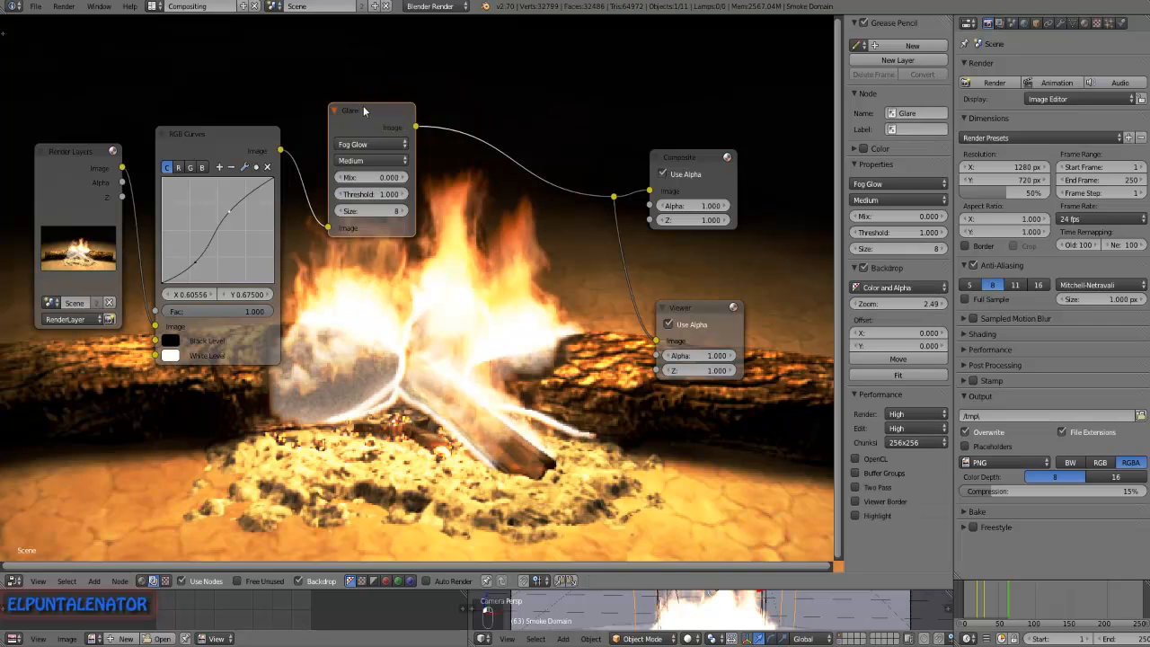
Move the Glare node slightly higher above the flames and set its threshold to 0.700.
{"action": "left_click_drag", "start_coordinate": [359, 110], "coordinate": [347, 84]}
{"action": "left_click", "coordinate": [328, 169]}
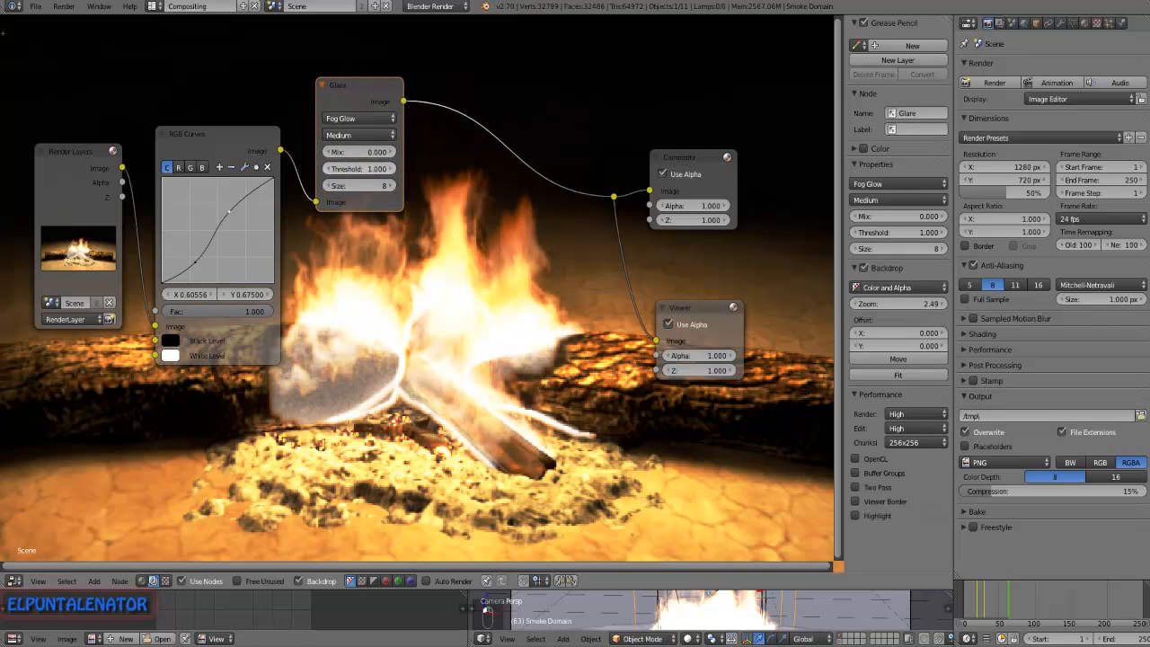
{"action": "left_click", "coordinate": [328, 169]}
{"action": "left_click", "coordinate": [327, 169]}
{"action": "left_click", "coordinate": [328, 169]}
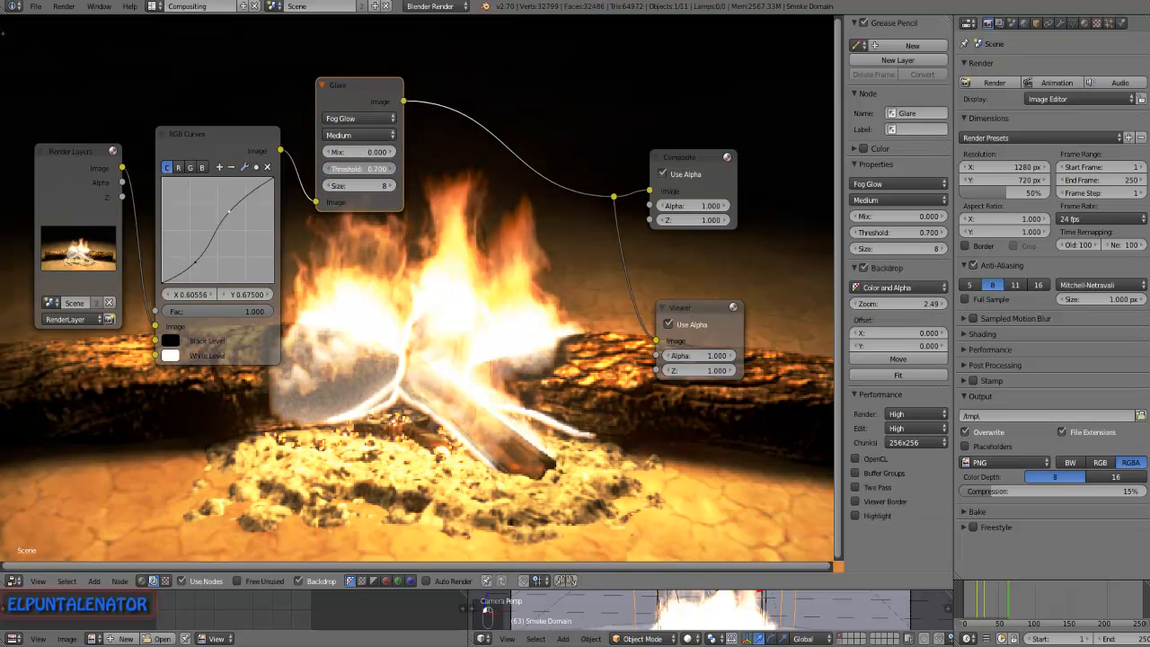
{"action": "left_click", "coordinate": [389, 170]}
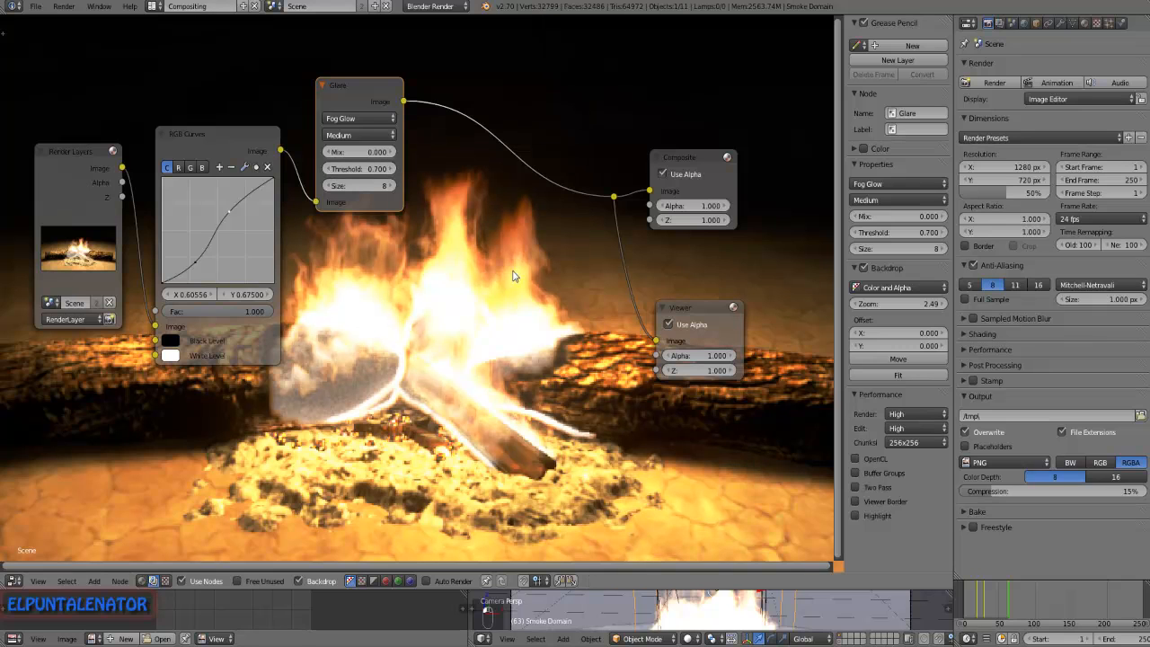
Zoom the backdrop out to 2.07 and move the Glare, Composite and Viewer nodes farther away from the fire.
{"action": "key", "text": "v"}
{"action": "left_click_drag", "start_coordinate": [358, 85], "coordinate": [365, 46]}
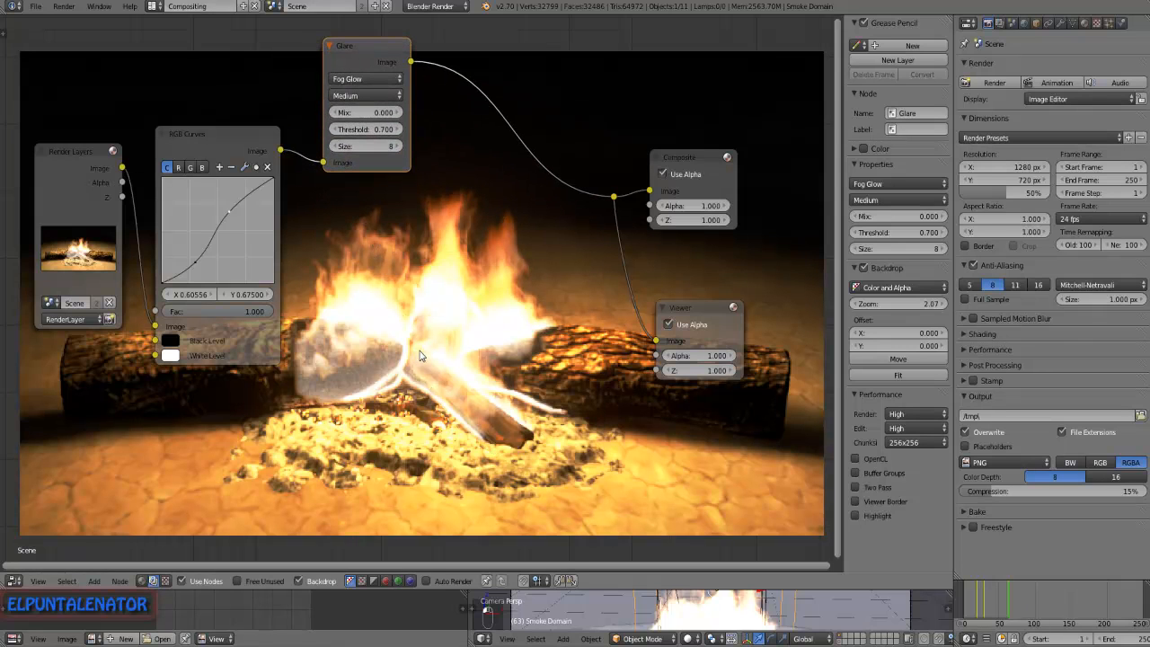
{"action": "left_click_drag", "start_coordinate": [695, 169], "coordinate": [710, 152]}
{"action": "left_click_drag", "start_coordinate": [691, 311], "coordinate": [735, 300]}
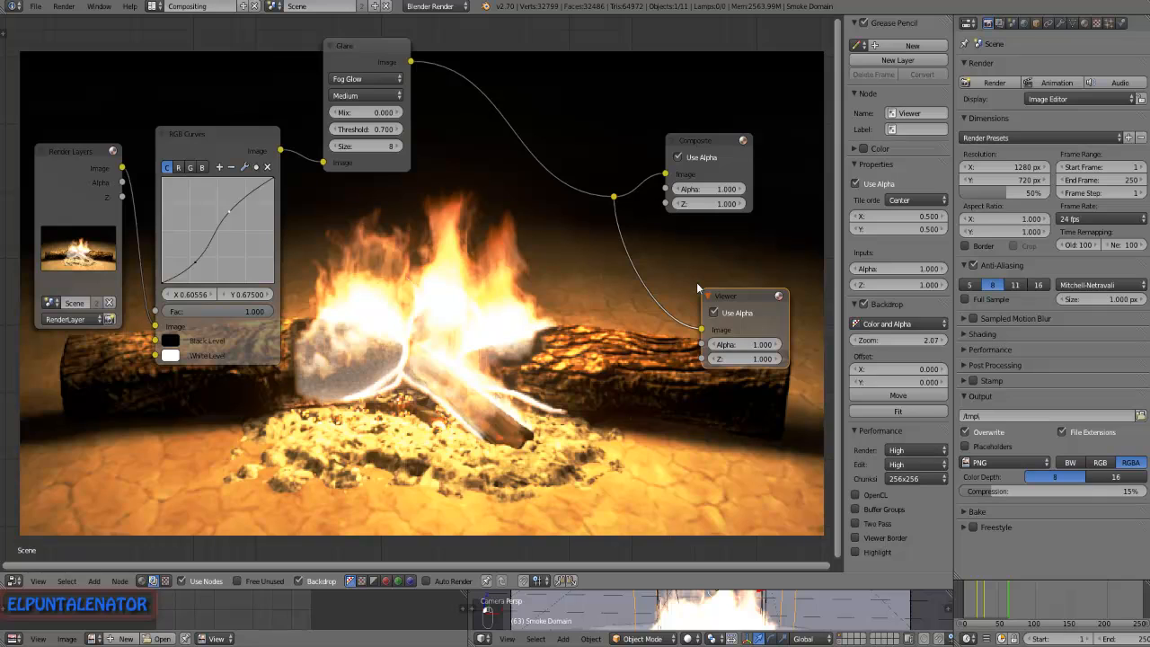